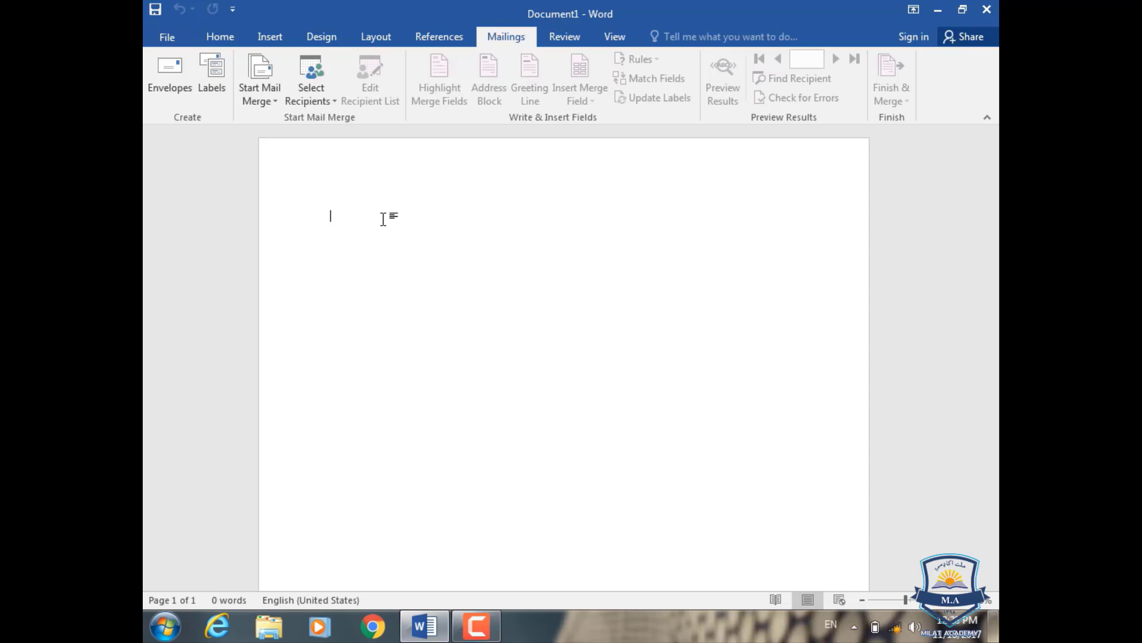
- Generate five paragraphs of sample text on a new line using =rand()
key("Return")
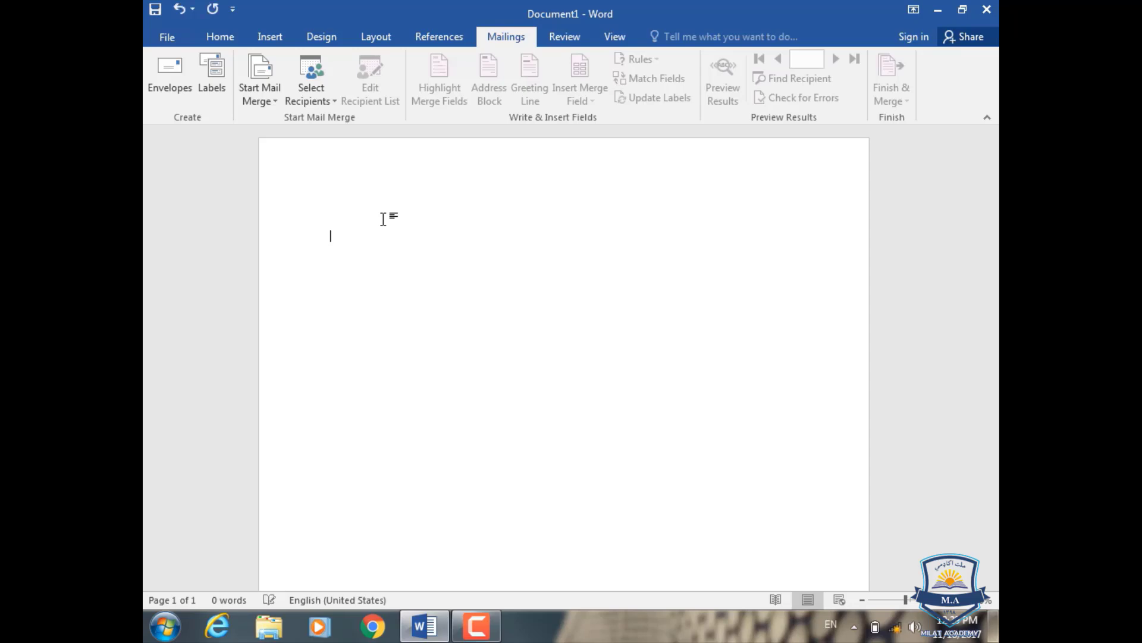
type("=rand")
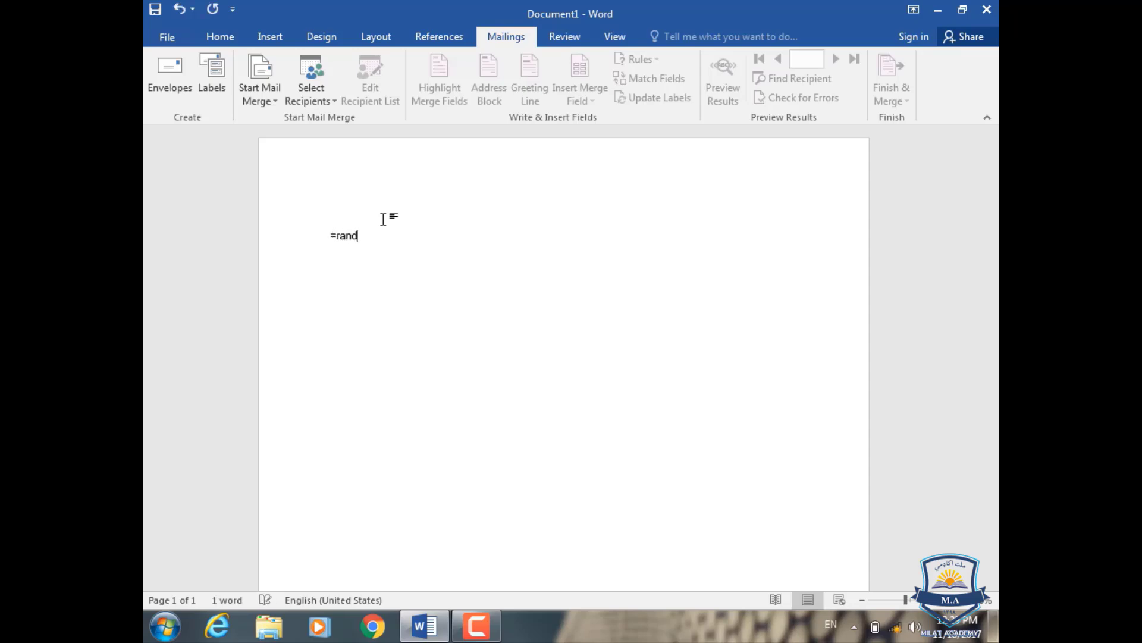
type("()")
key("Return")
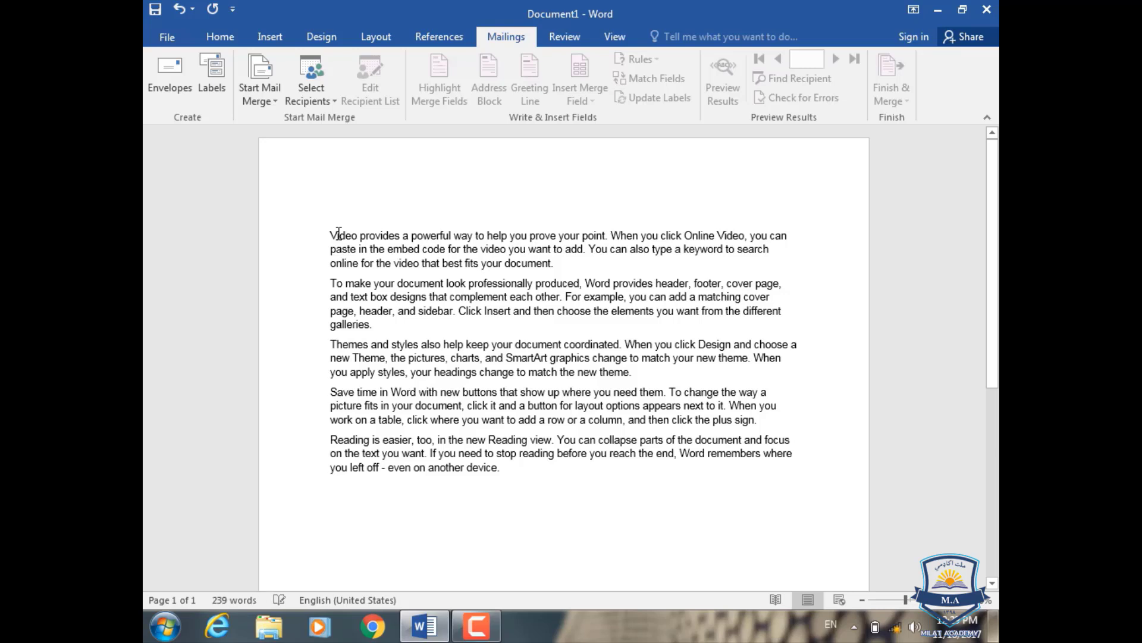
left_click(188, 88)
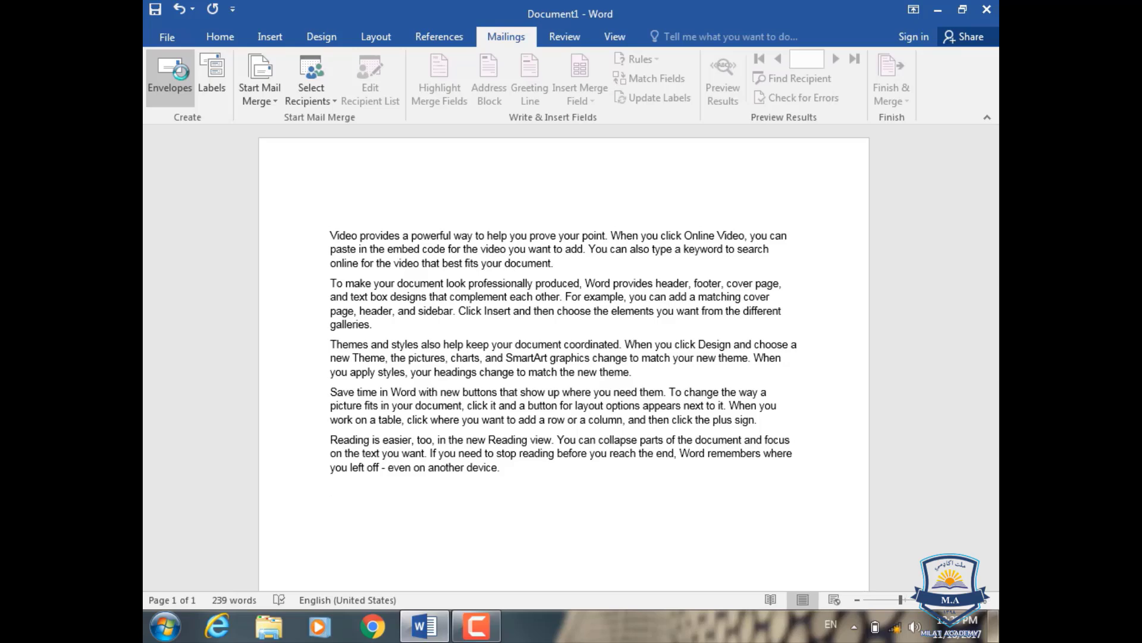
- Add an envelope addressed to Kabul Univ with return address KDRU, saved as the default
left_click(171, 72)
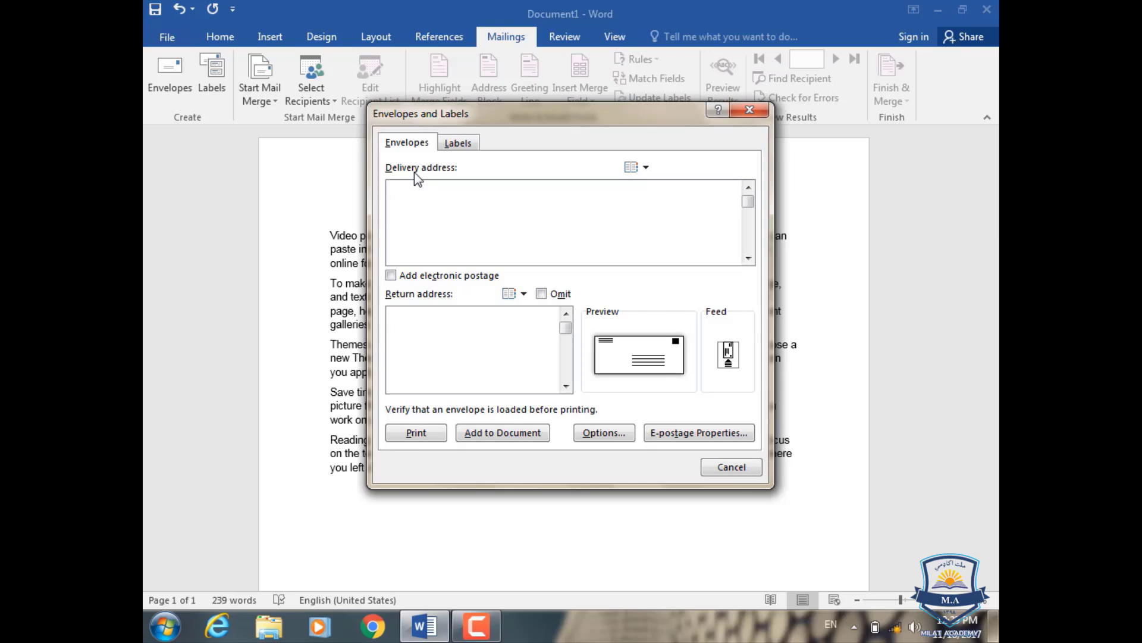
left_click(415, 194)
type("Kabul Univ")
type("KDRY")
key("BackSpace")
type("U")
left_click(484, 433)
left_click(534, 359)
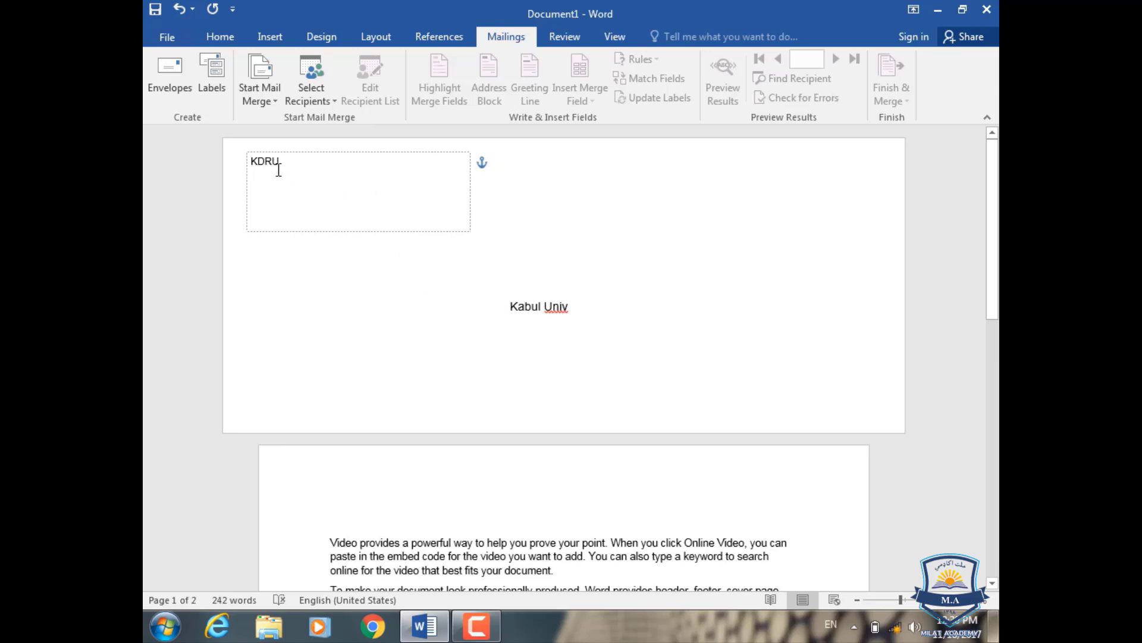
left_click(572, 312)
left_click(332, 177)
scroll(464, 526, "down", 3)
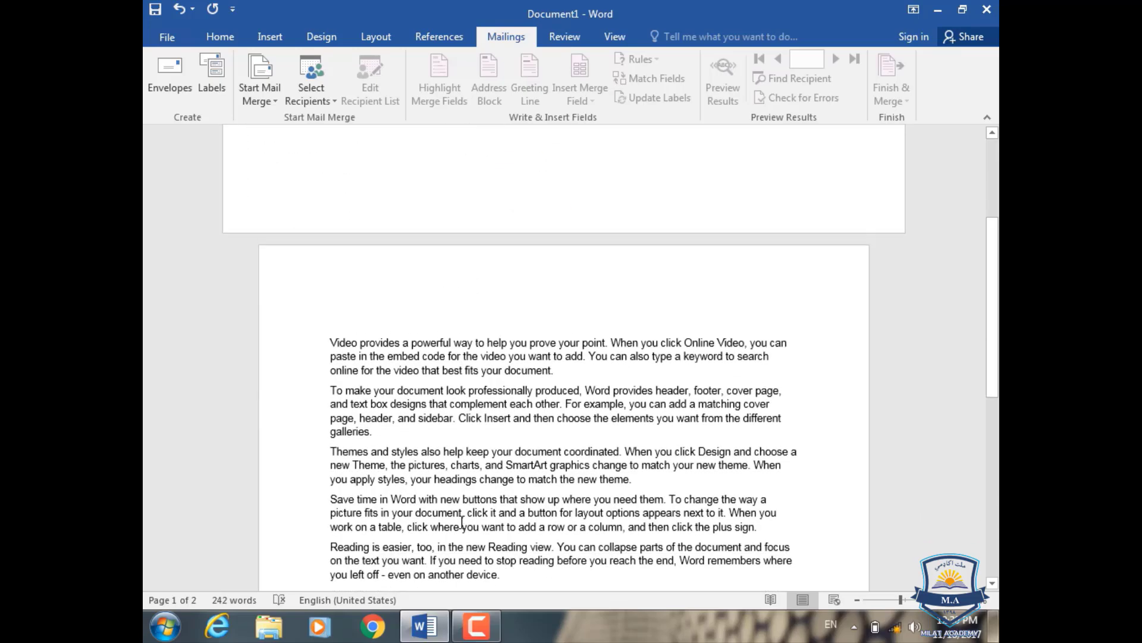
scroll(464, 523, "up", 2)
scroll(464, 523, "up", 2)
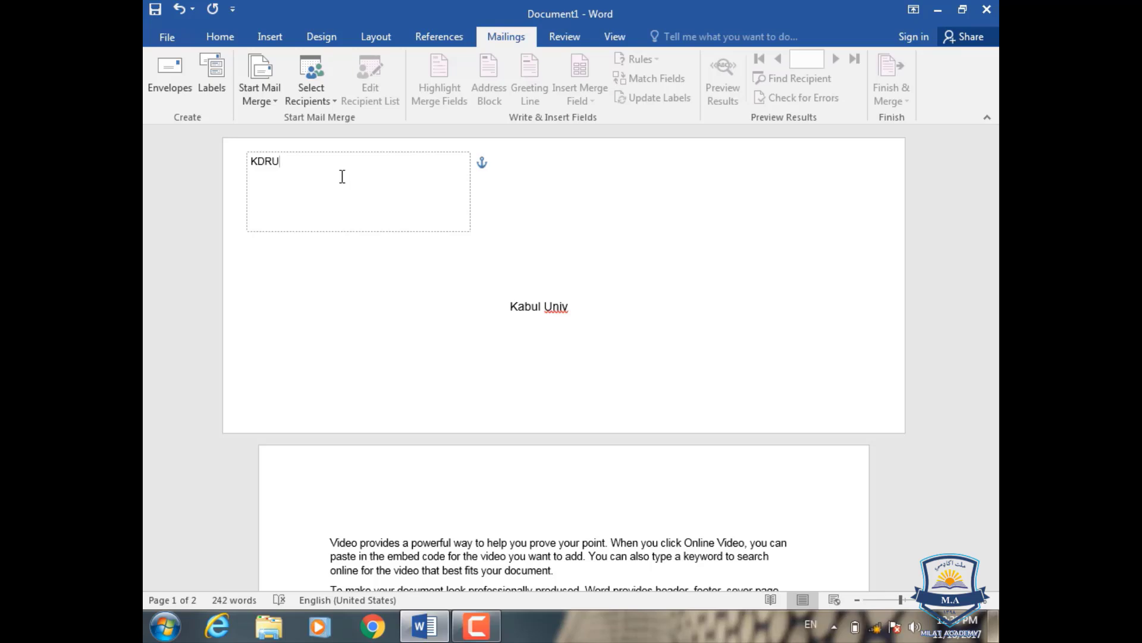
- Add a phone number line and an address line under KDRU in the return address
key("Return")
type("Phone: 09853043")
key("Return")
type("Addr")
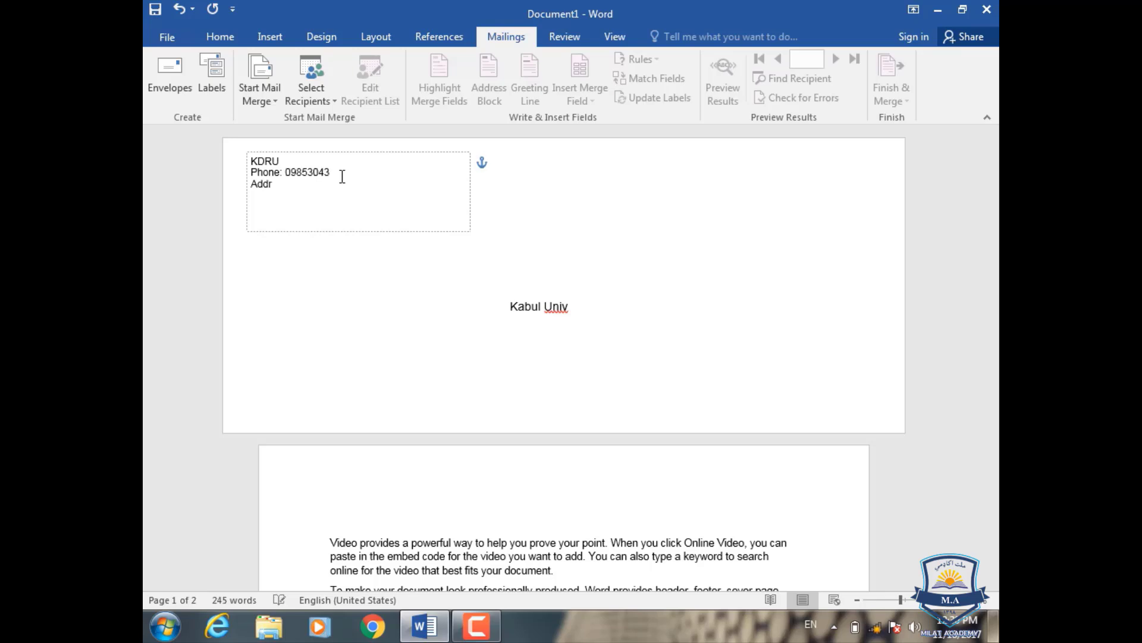
type(": Loya Wala")
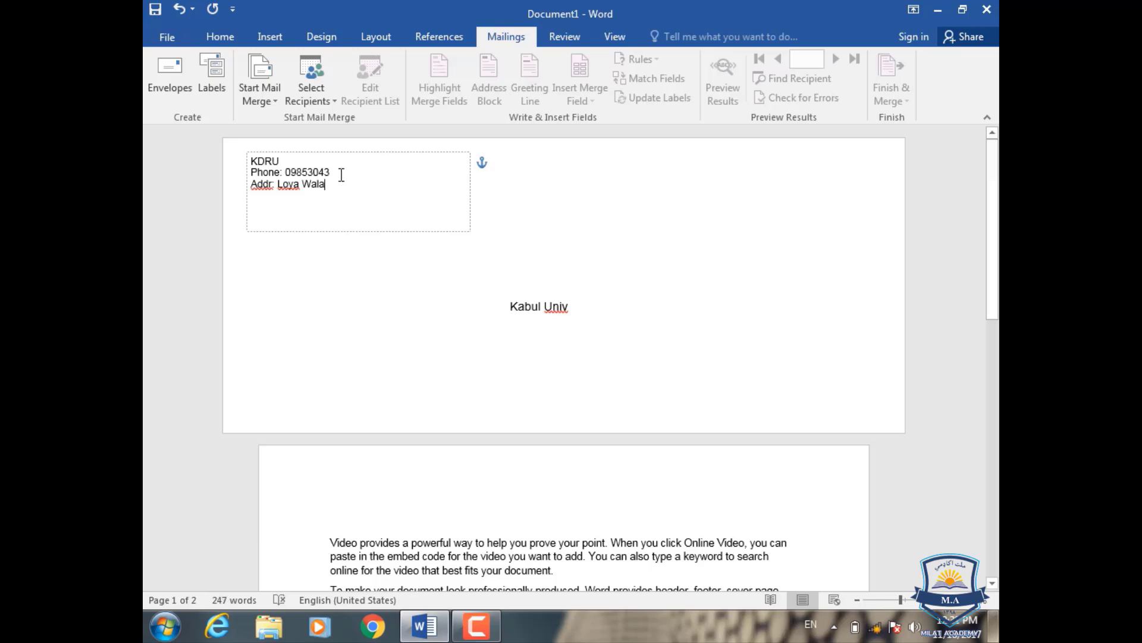
left_click(580, 313)
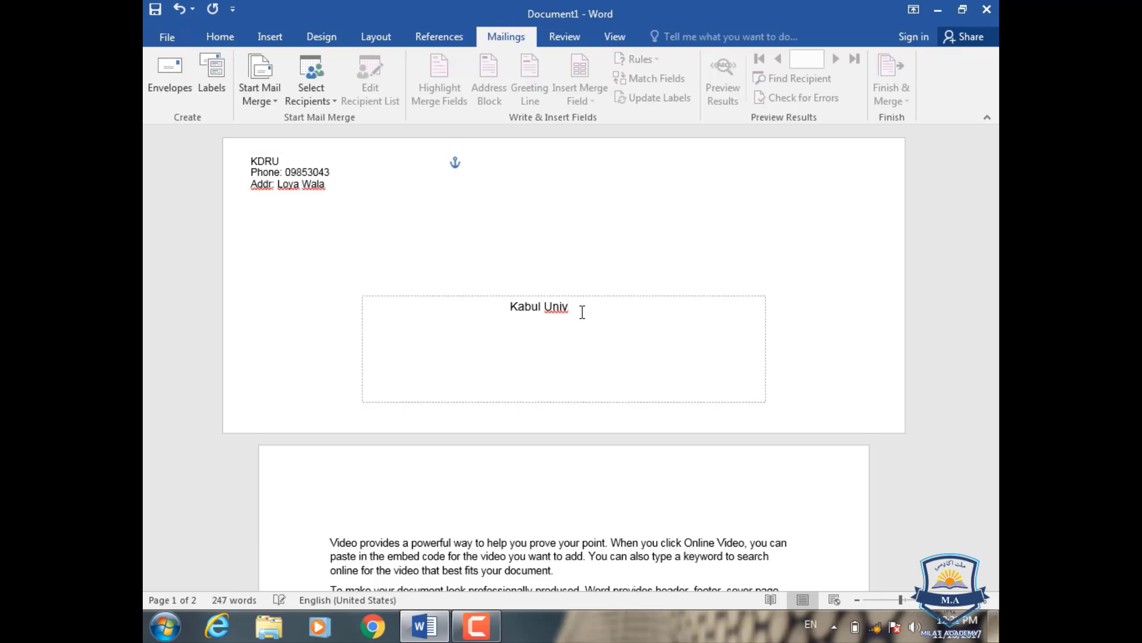
- Add a phone number line and an 'Add:' line under Kabul Univ, then preview the printout
key("Return")
type("Phone :")
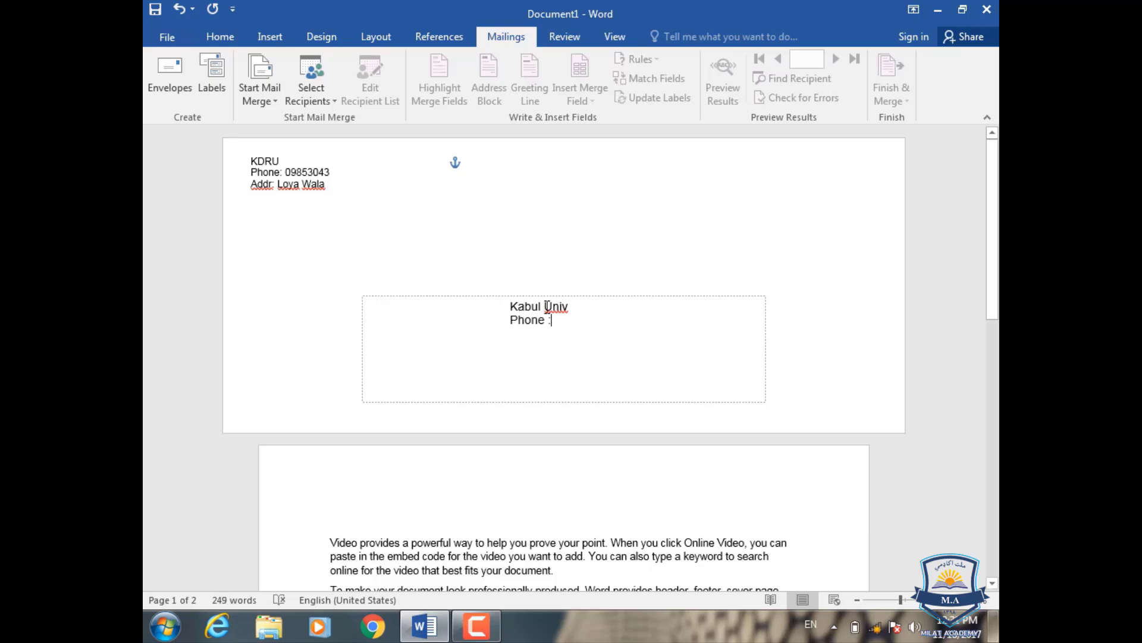
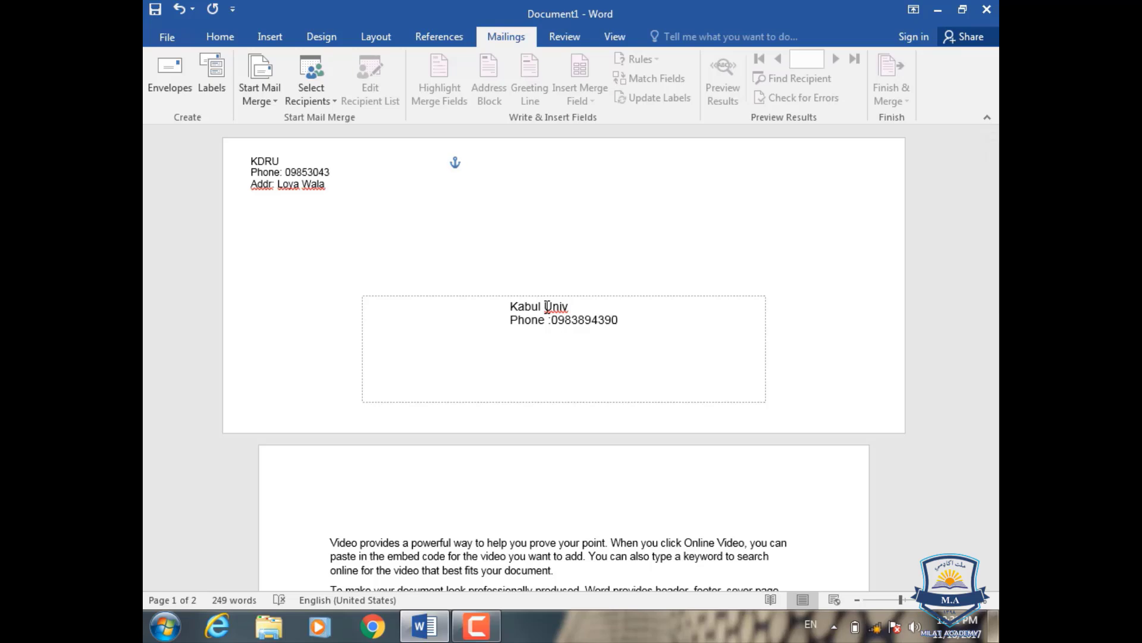
type("Ad")
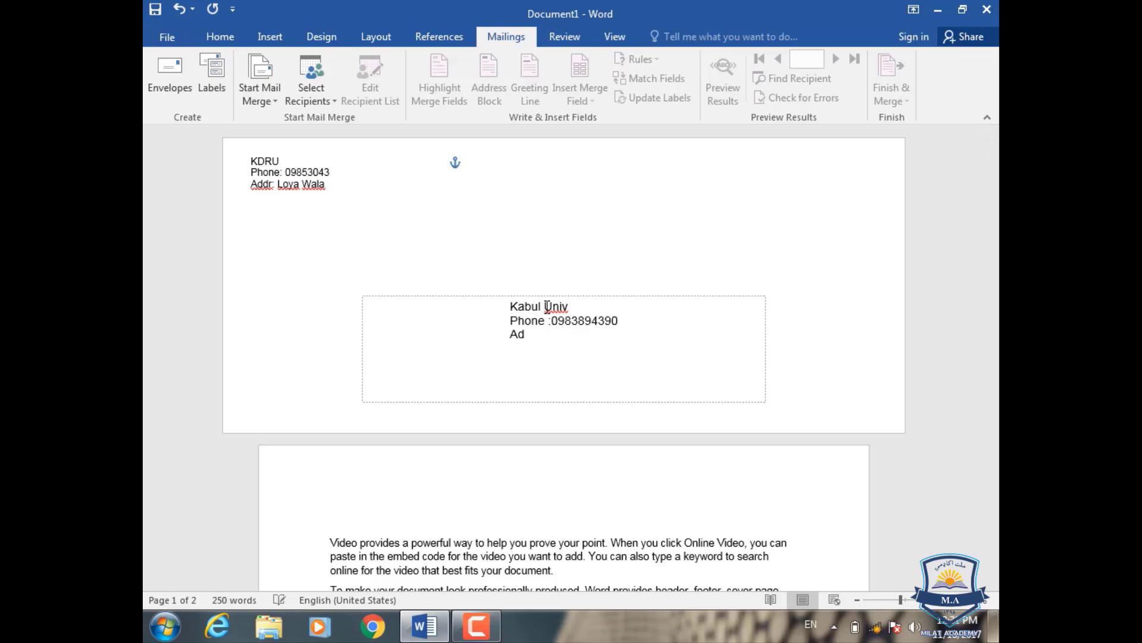
type("d:")
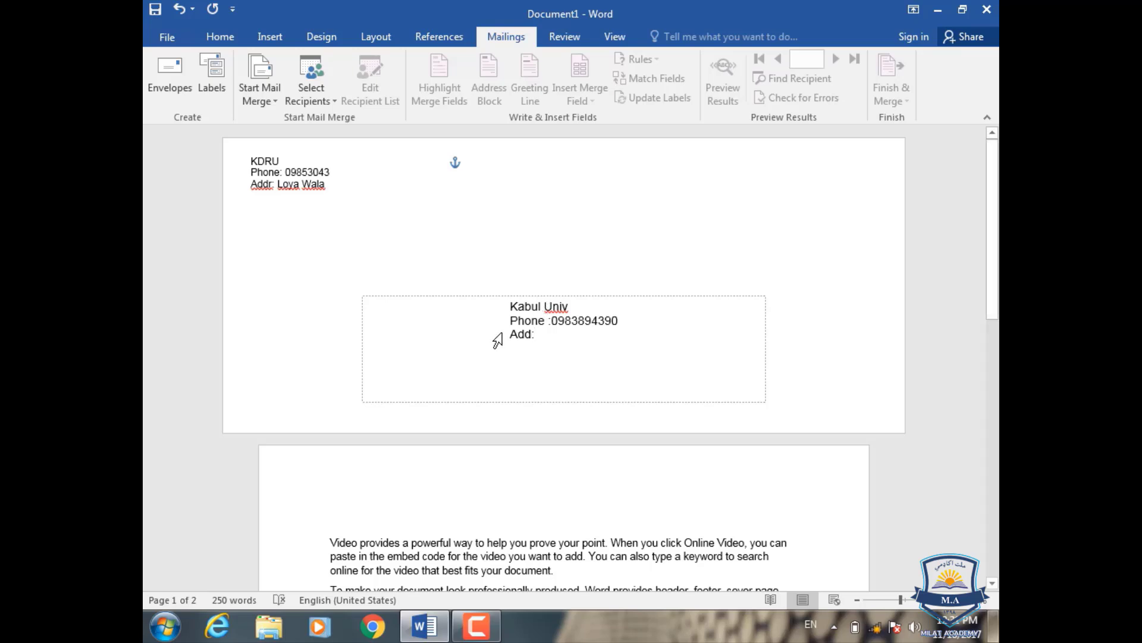
key("ctrl+p")
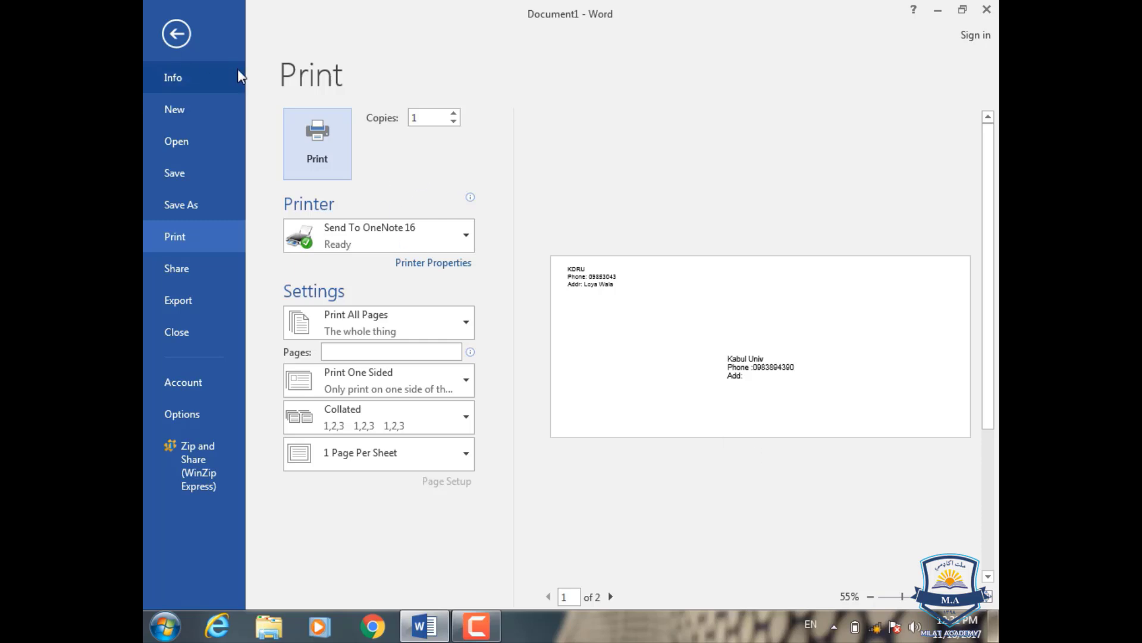
left_click(169, 38)
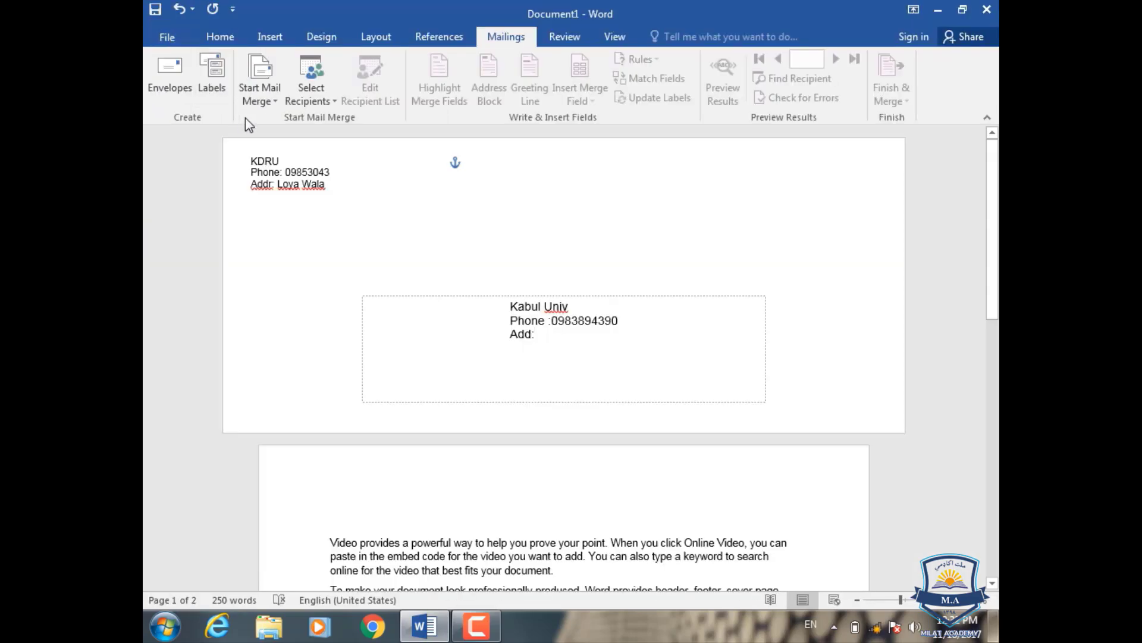
left_click(170, 74)
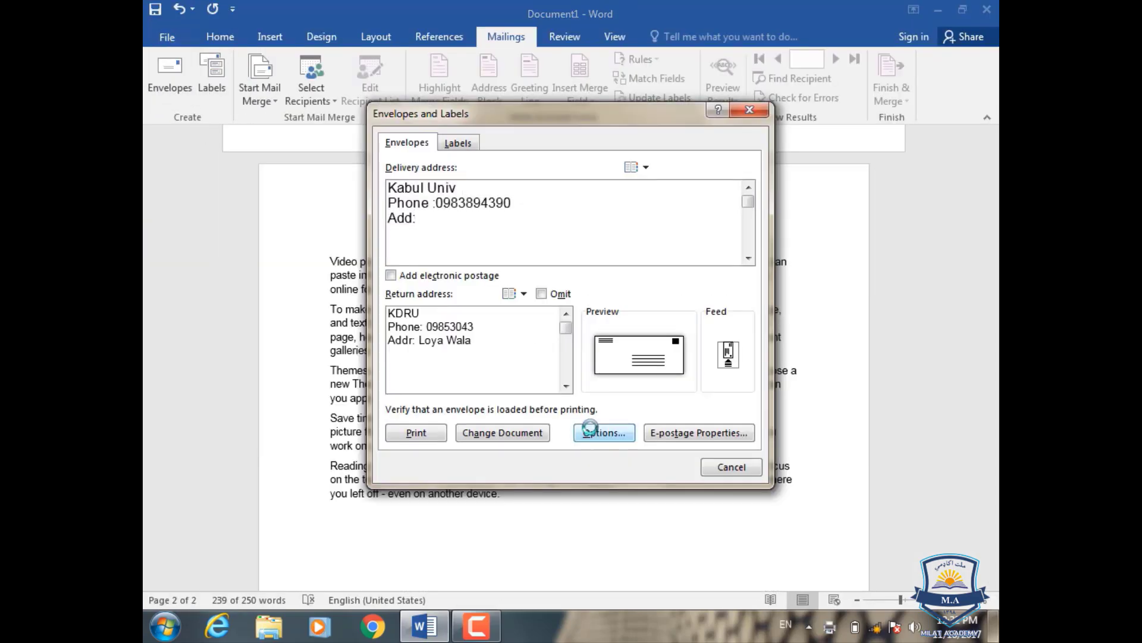
left_click(602, 433)
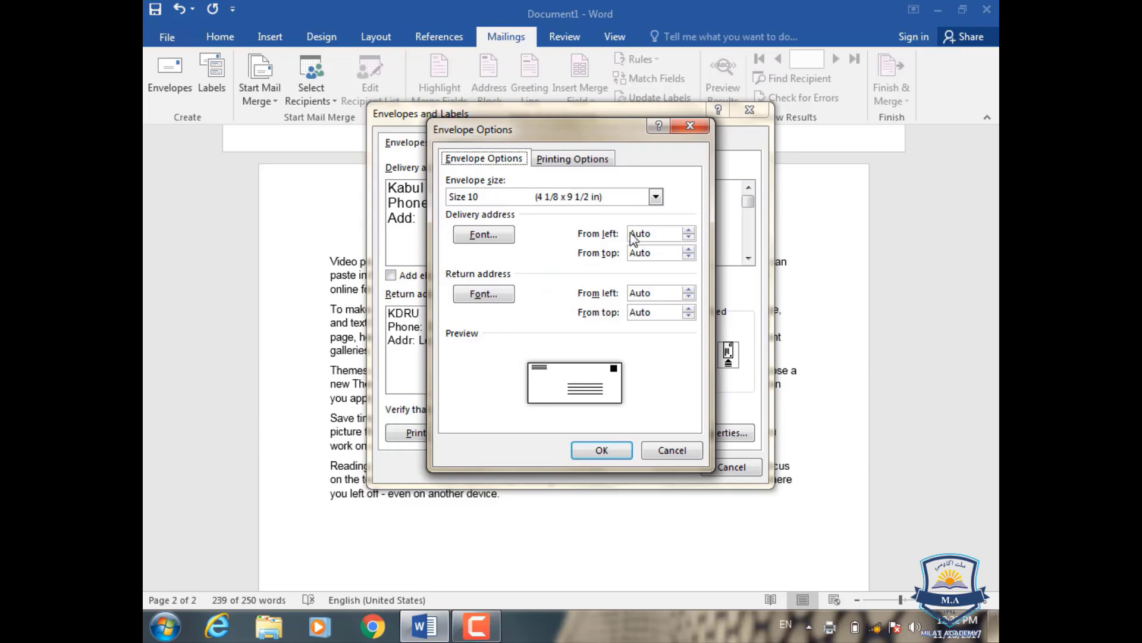
left_click(689, 230)
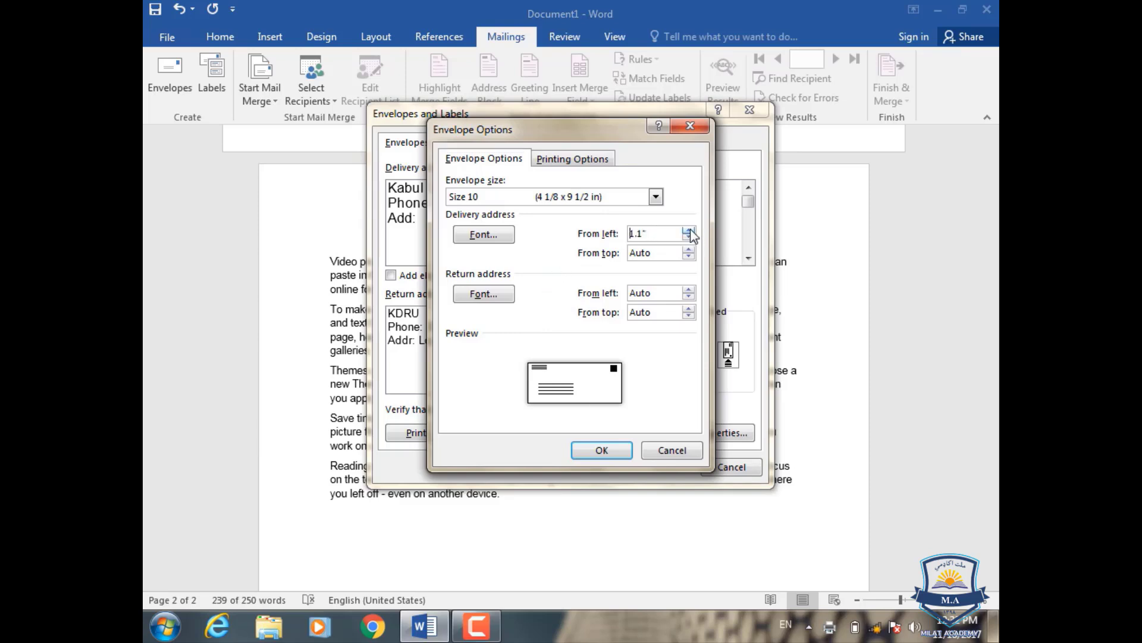
left_click(690, 126)
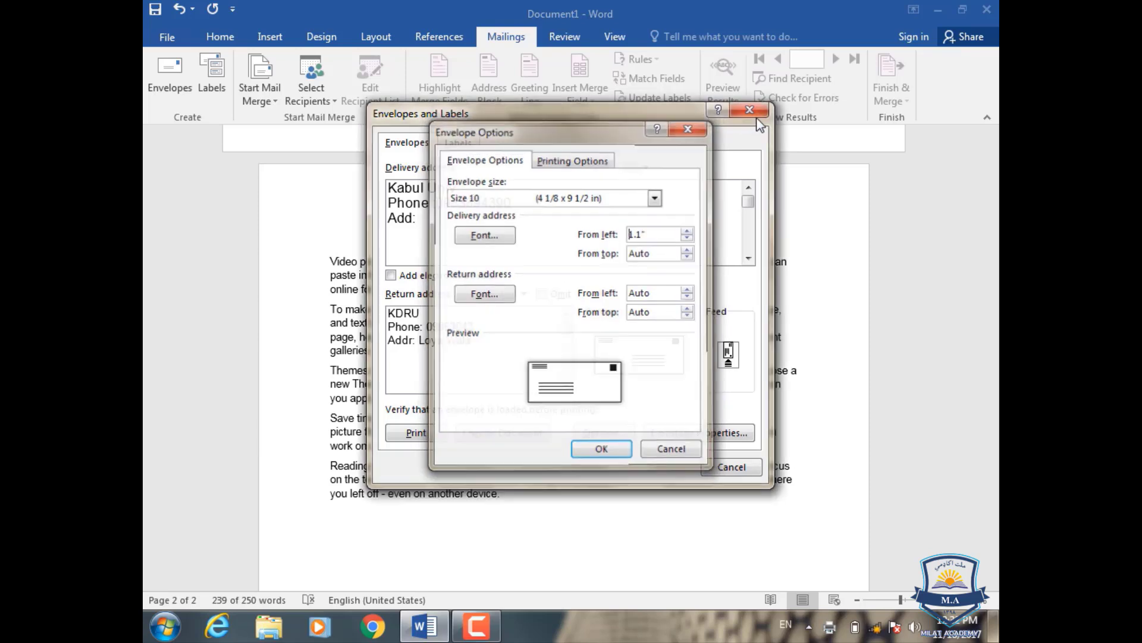
left_click(751, 111)
scroll(451, 263, "up", 3)
scroll(451, 263, "up", 2)
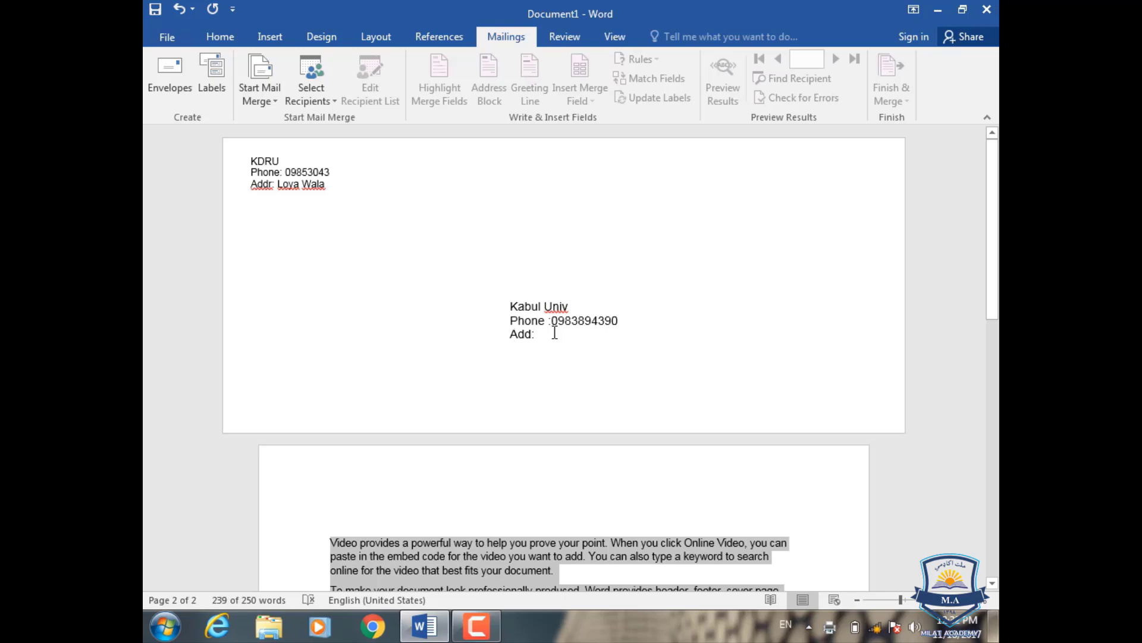
- In Envelope Options, position the delivery address 2.9" from the left and 1.9" from the top
left_click(167, 86)
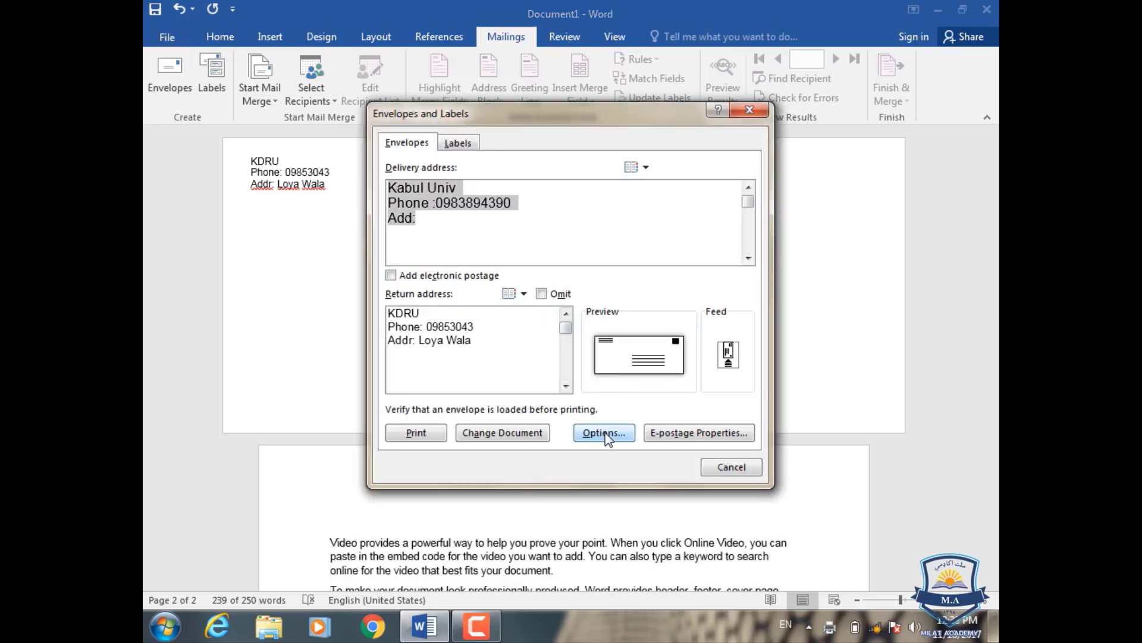
left_click(601, 432)
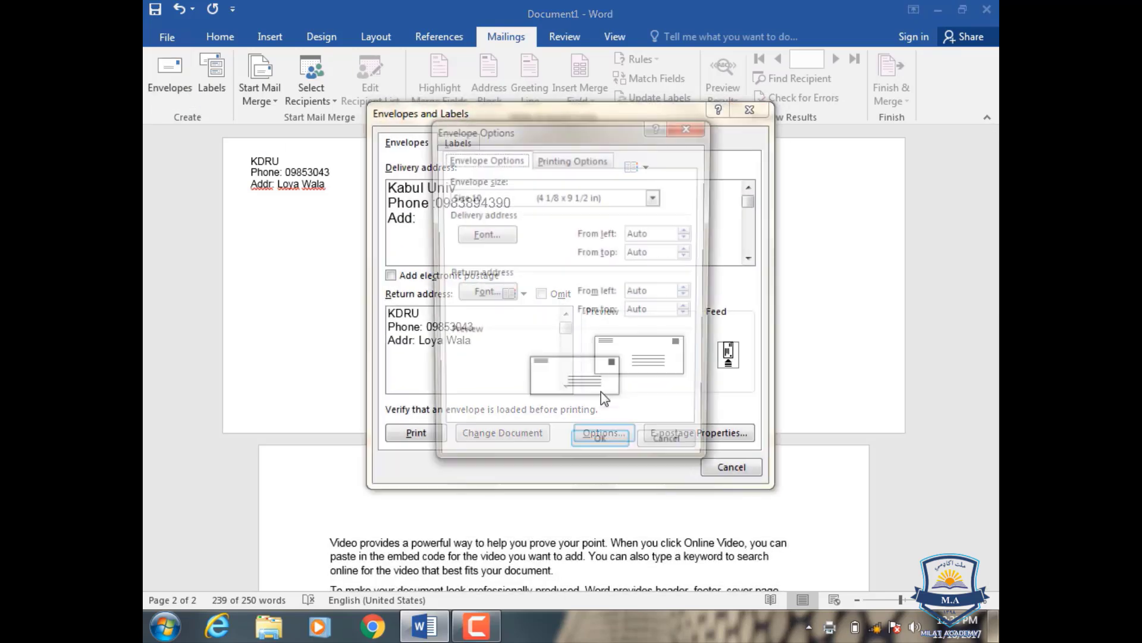
left_click(688, 230)
double_click(689, 229)
left_click(689, 229)
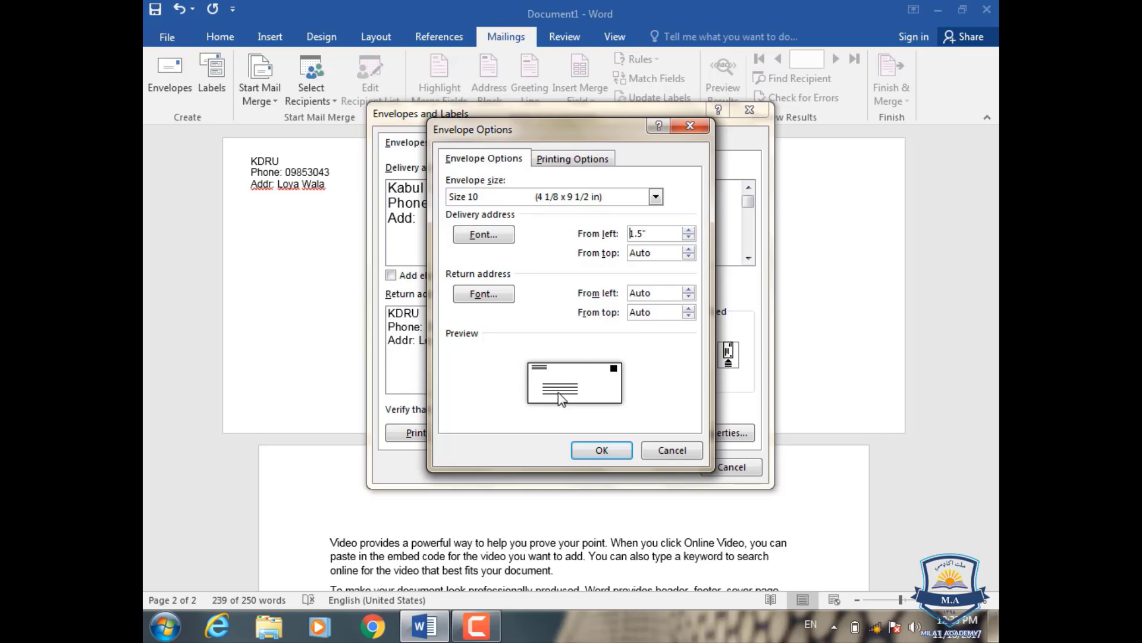
left_click(691, 231)
left_click(692, 231)
left_click(692, 231)
left_click(691, 231)
left_click(692, 231)
left_click(691, 231)
left_click(691, 231)
left_click(691, 231)
left_click(688, 230)
left_click(688, 231)
left_click(689, 230)
left_click(688, 230)
left_click(689, 230)
left_click(689, 230)
left_click(688, 249)
left_click(688, 249)
left_click(689, 249)
left_click(689, 249)
- Set the return address to 1.3" from the left and 0.7" from the top, updating the envelope
left_click(689, 290)
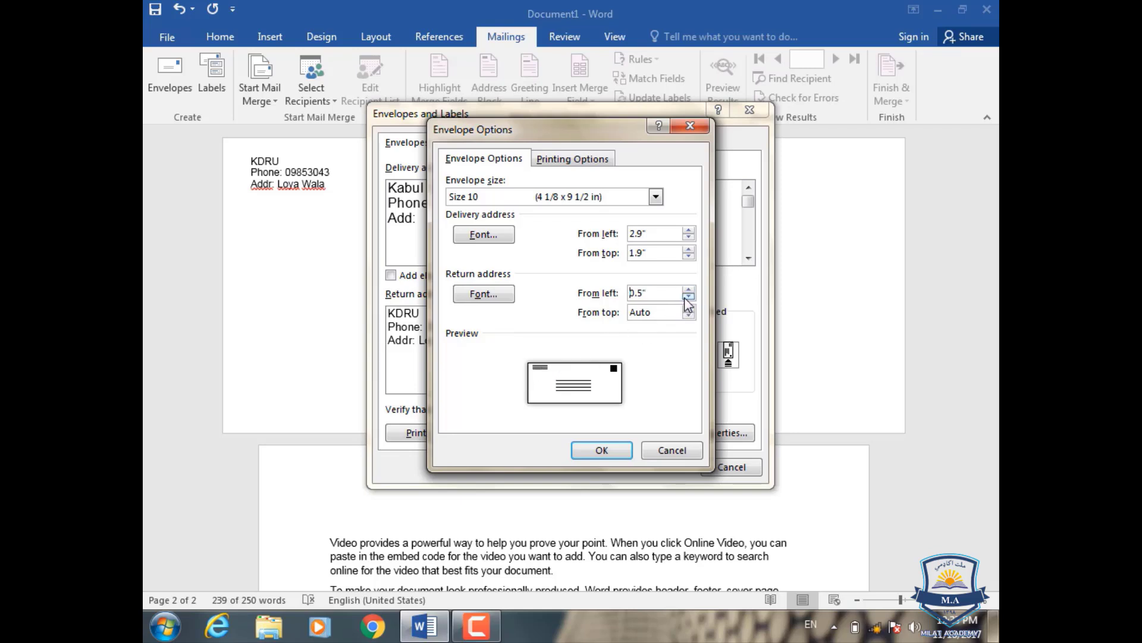
left_click(689, 290)
left_click(689, 290)
left_click(689, 290)
left_click(691, 309)
left_click(691, 308)
left_click(691, 308)
left_click(691, 308)
left_click(689, 290)
left_click(689, 290)
left_click(689, 289)
left_click(602, 450)
left_click(544, 429)
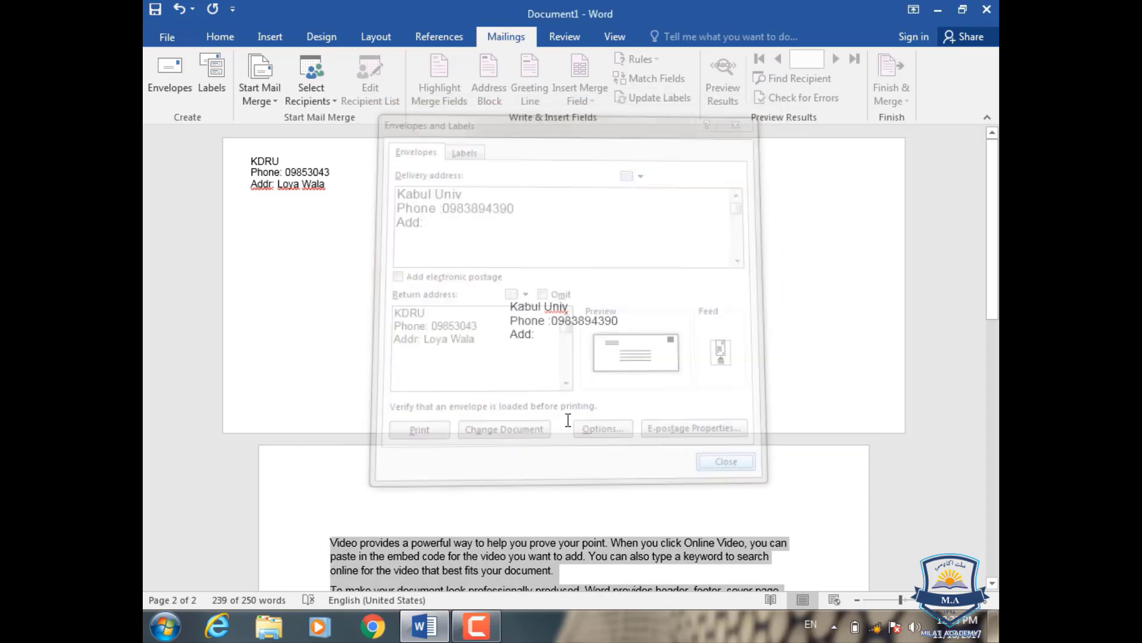
- Create a new blank document and bring up the Labels settings from Mailings
key("ctrl+n")
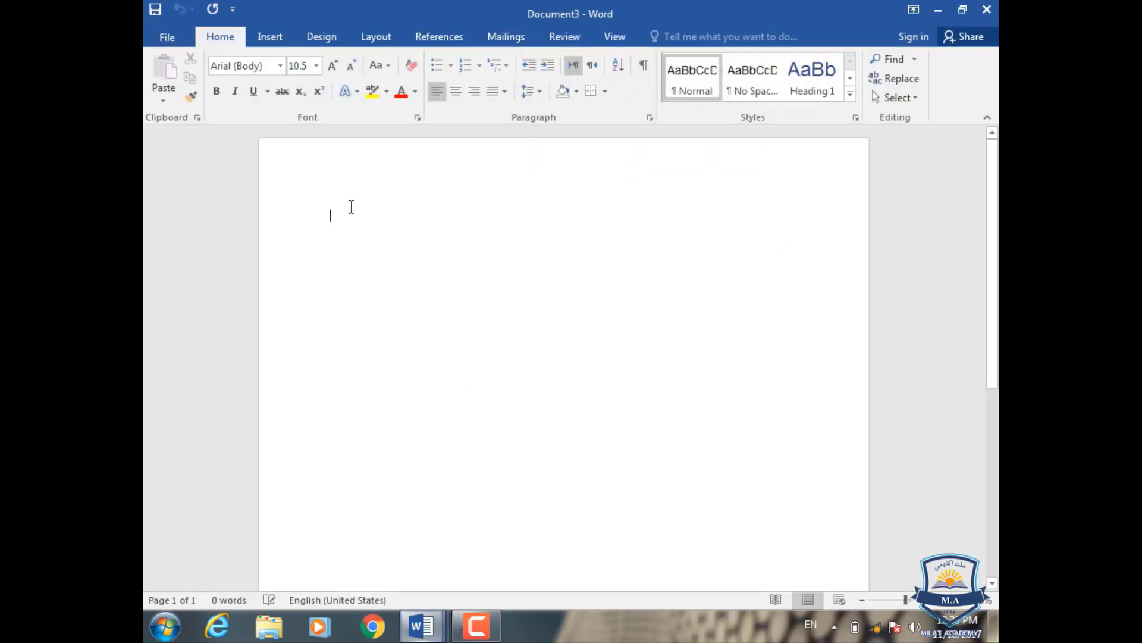
left_click(503, 37)
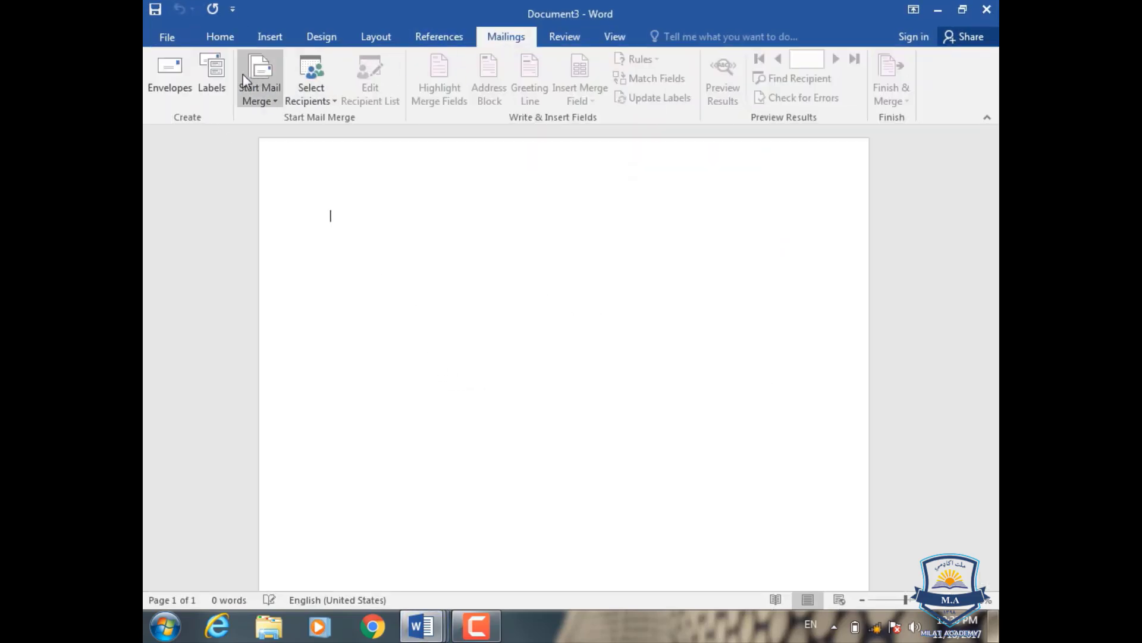
left_click(225, 79)
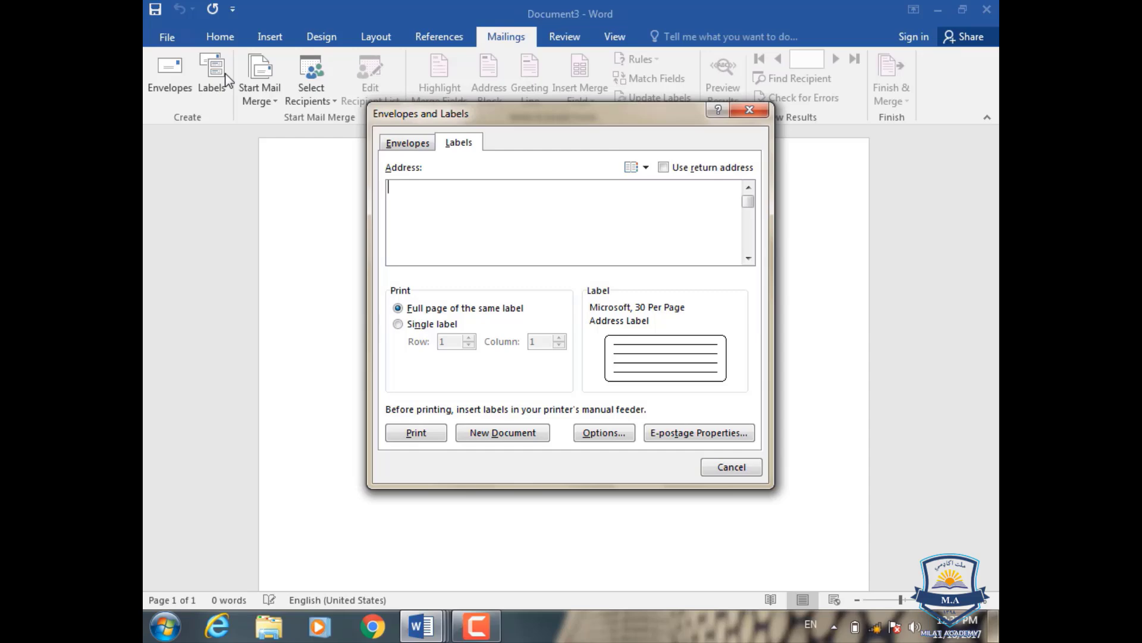
- Generate a blank label sheet as a new document, then reopen the Labels settings in another document
left_click(516, 438)
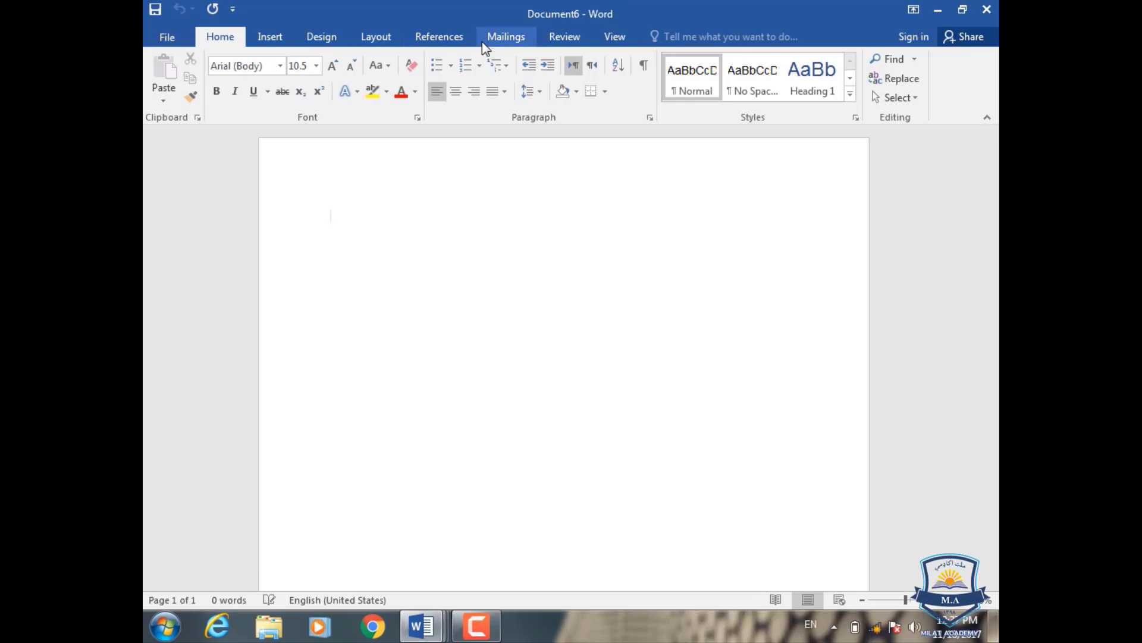
left_click(504, 36)
left_click(188, 82)
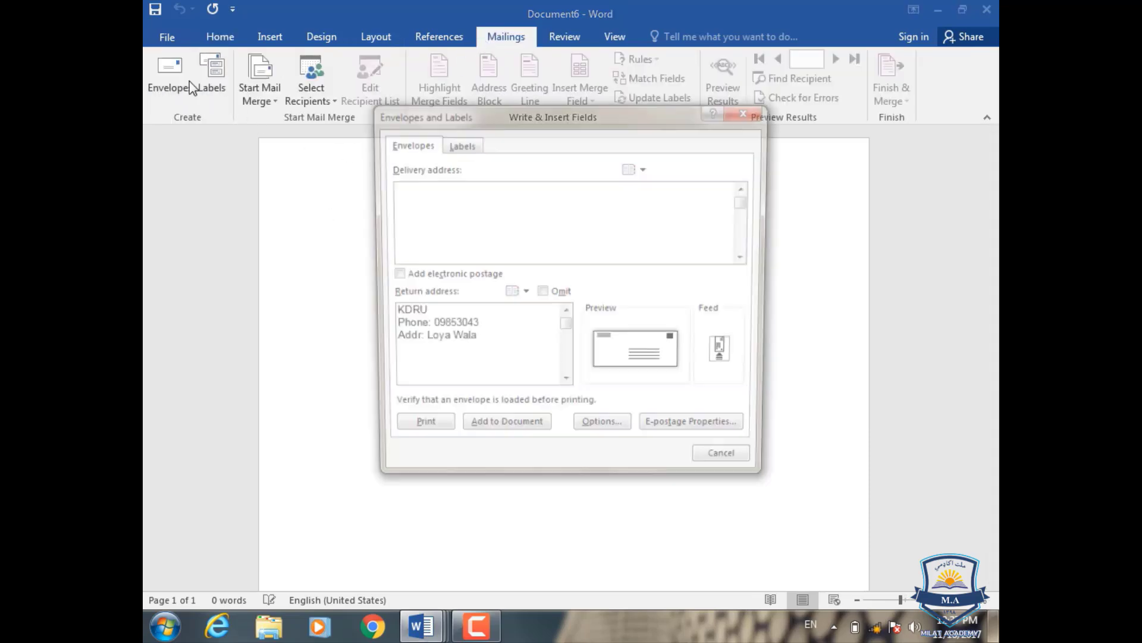
left_click(743, 110)
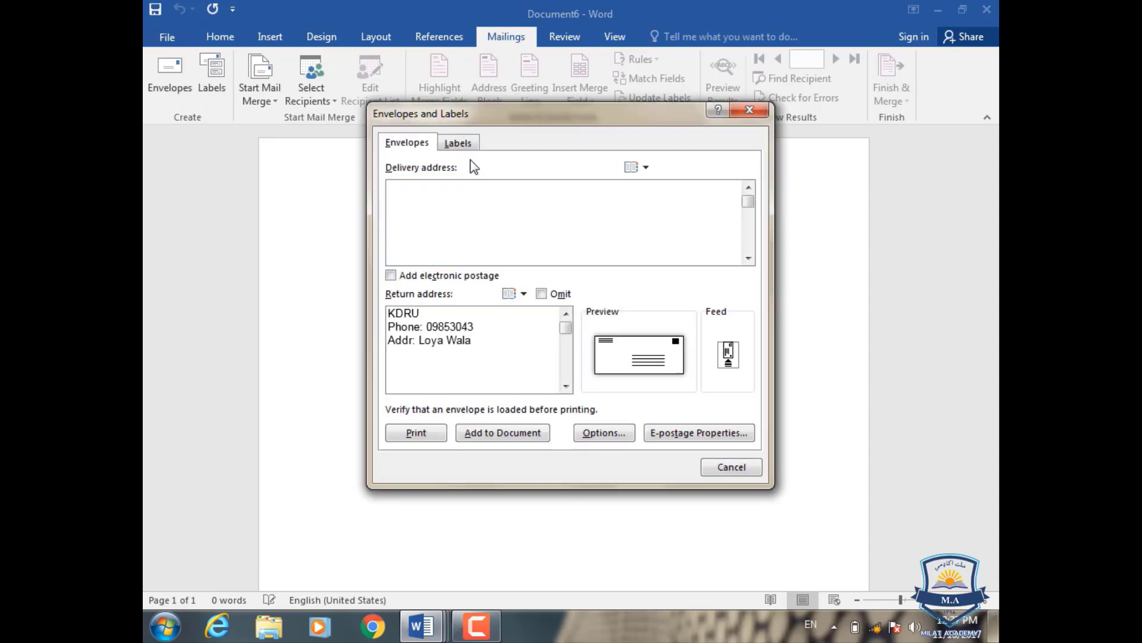
left_click(459, 144)
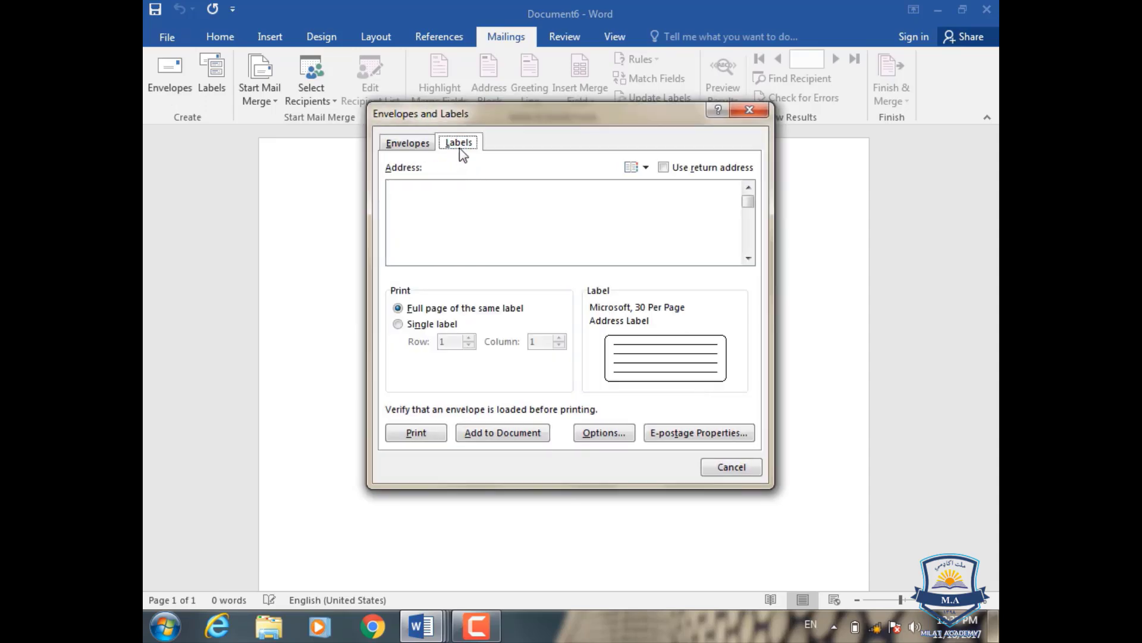
left_click(756, 111)
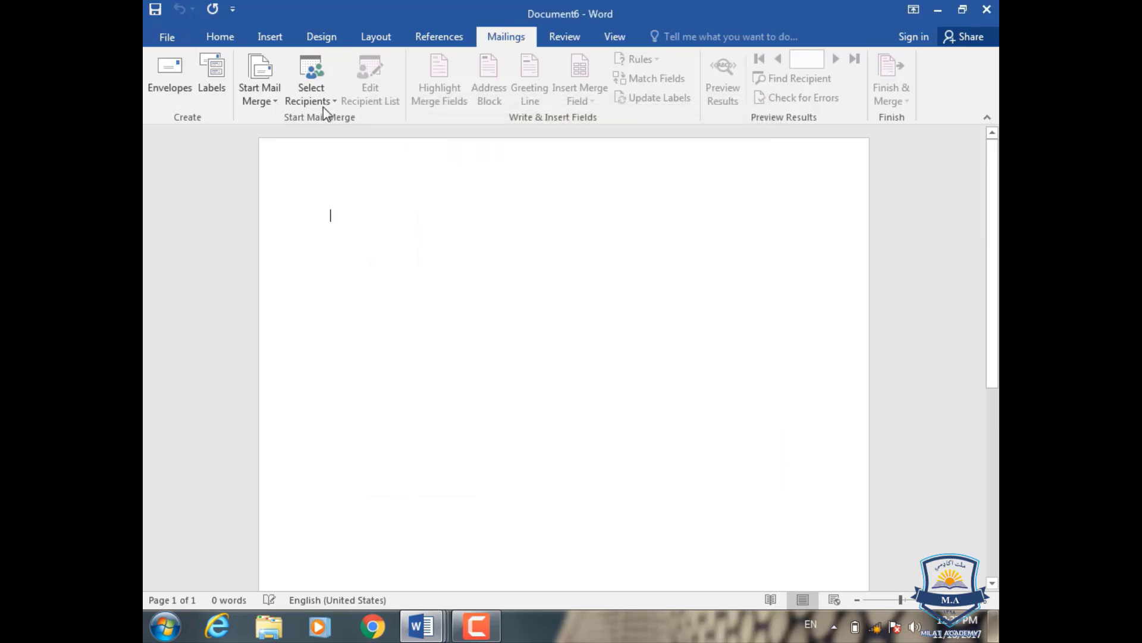
left_click(216, 82)
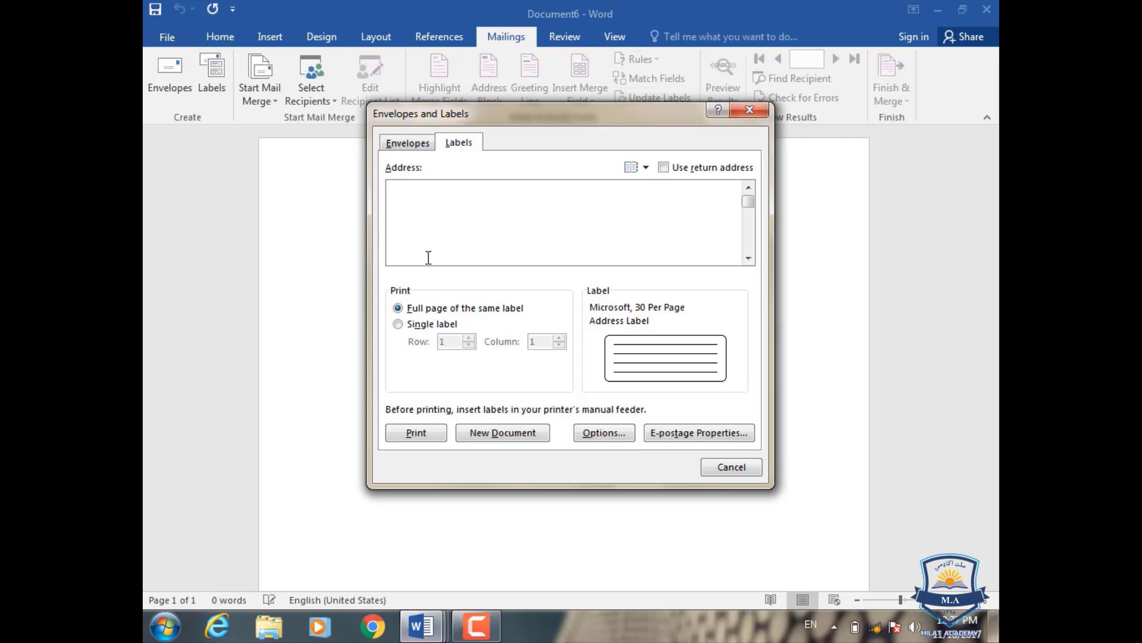
- Switch the label to the landscape 30 Per Page product, 2.63" high by 1" wide
left_click(601, 435)
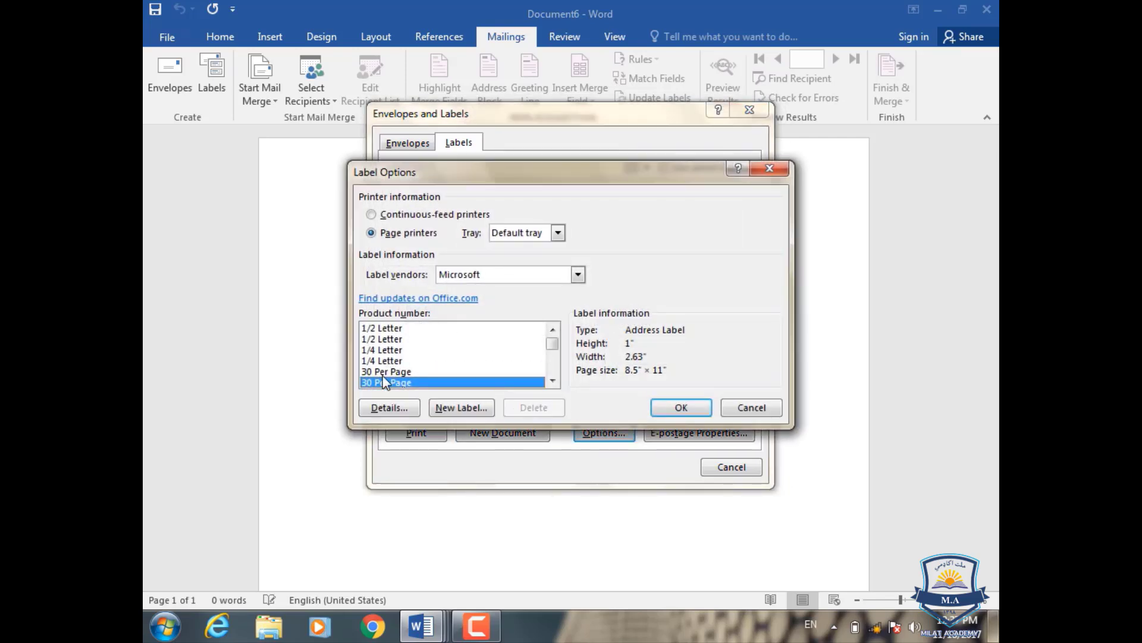
left_click(387, 372)
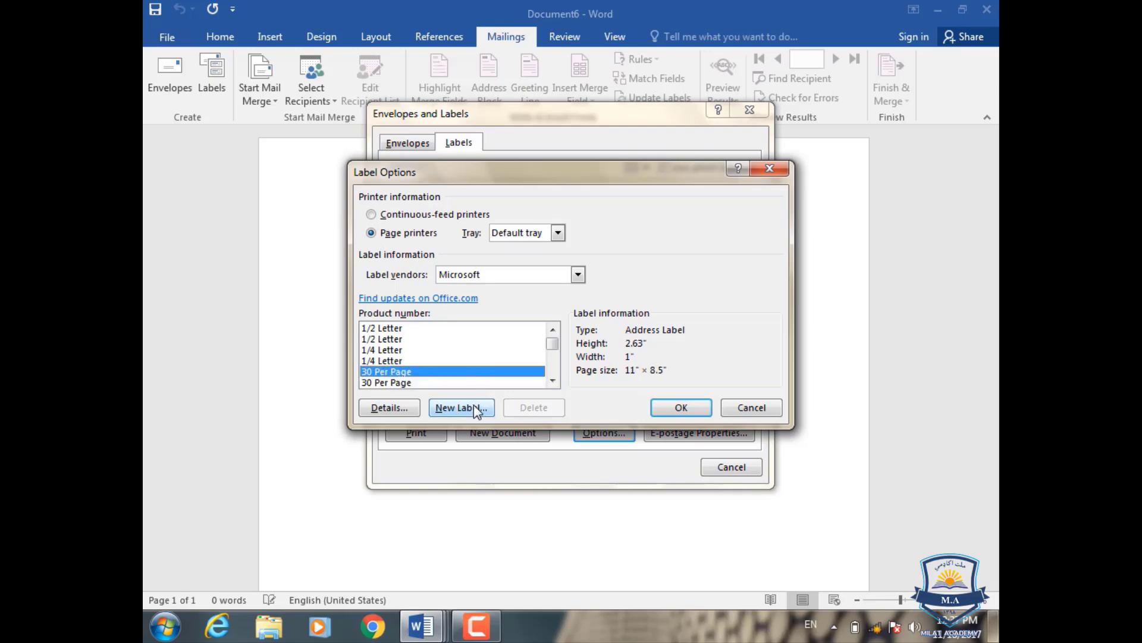
left_click(681, 407)
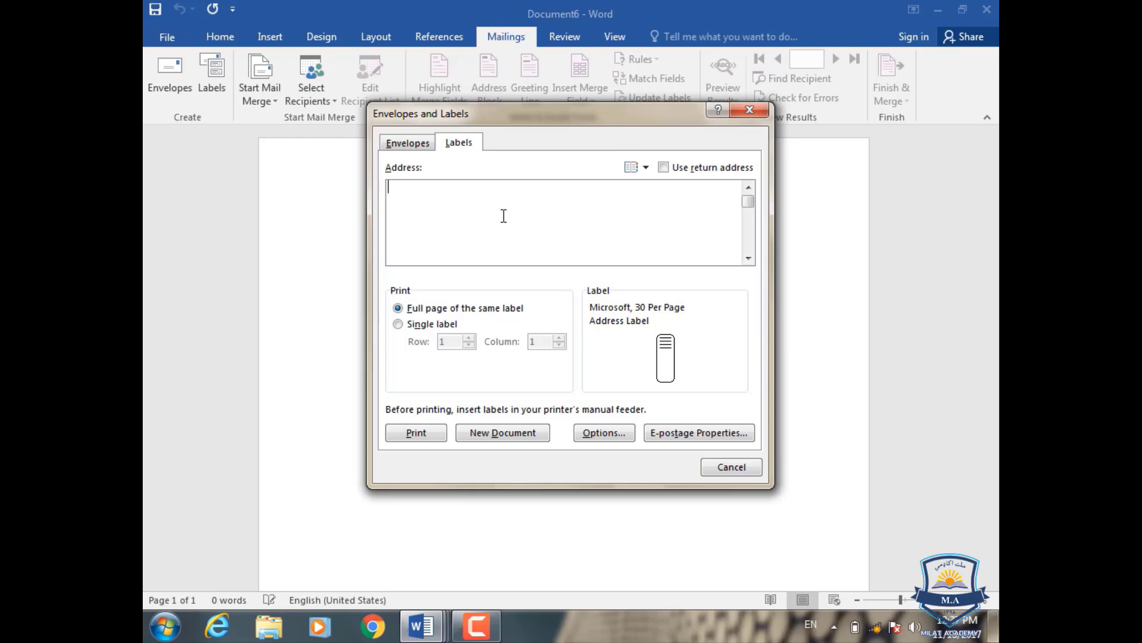
- Create a new document with a full sheet of labels each reading '350 Afg'
type("350 Afg")
left_click(487, 432)
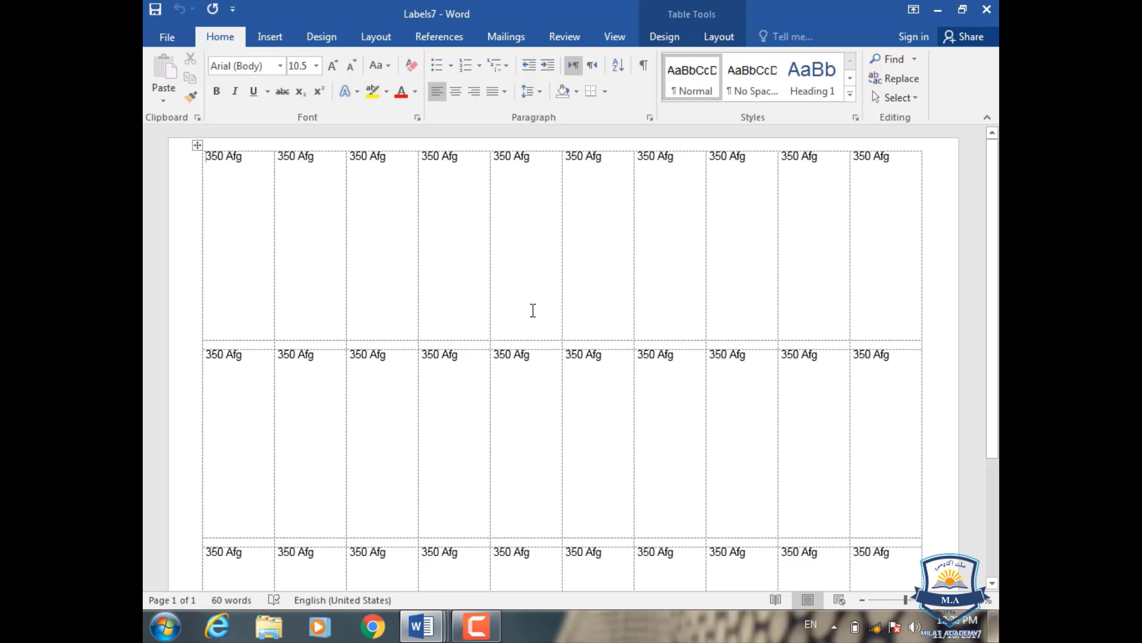
- Open Label Details for a new custom label based on 30 Per Page (0.19" top, 0.5" side, 10×3)
left_click(506, 37)
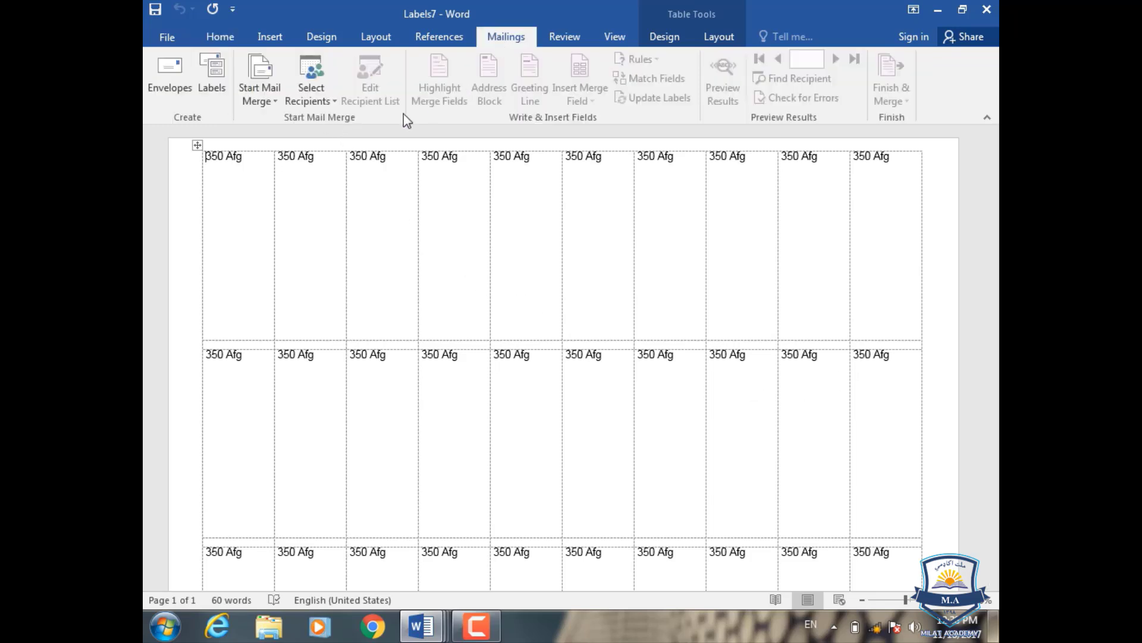
left_click(213, 83)
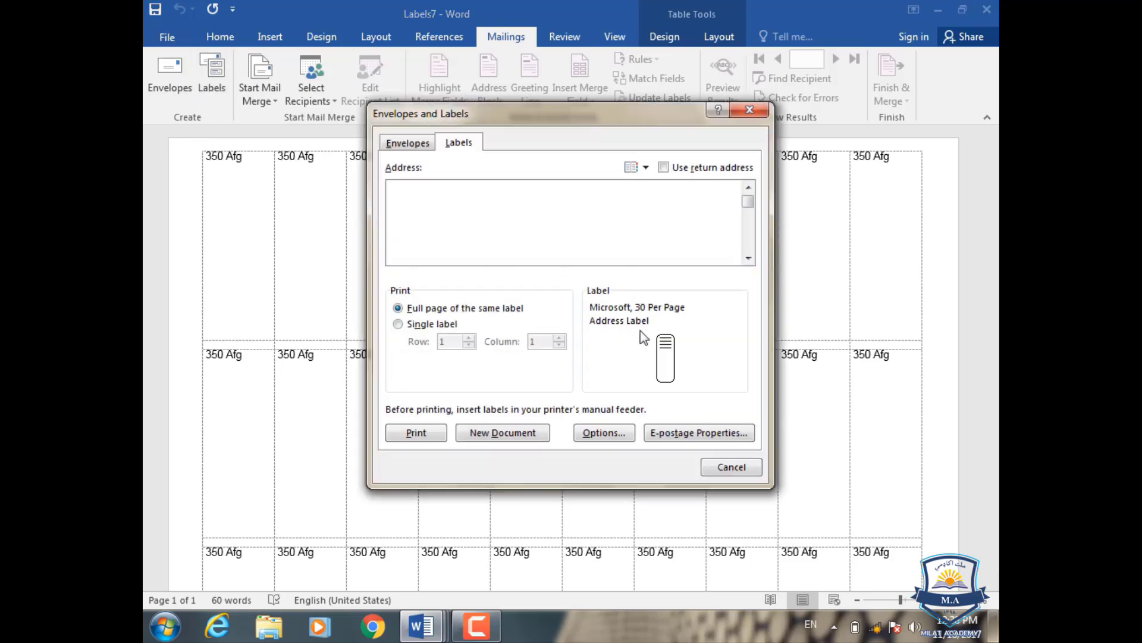
left_click(584, 432)
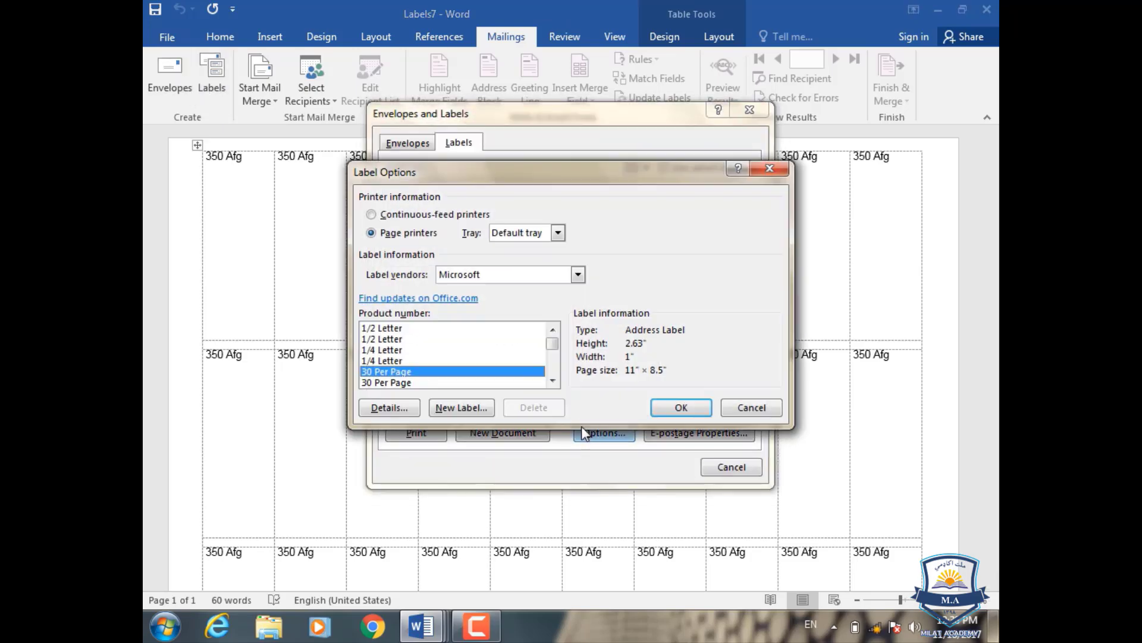
left_click(766, 170)
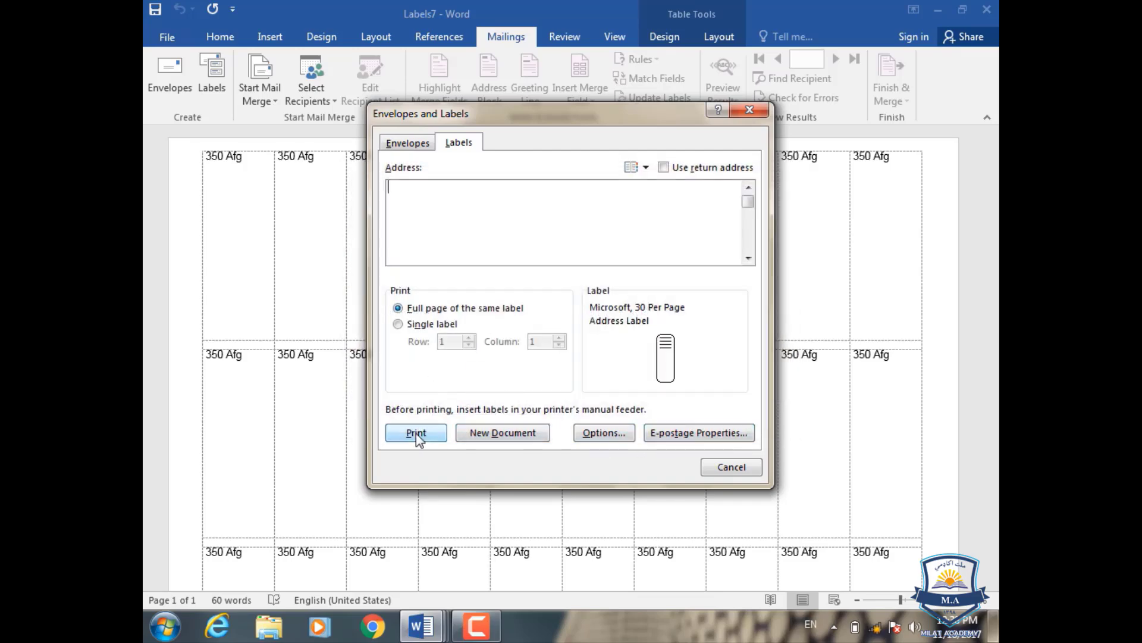
left_click(605, 432)
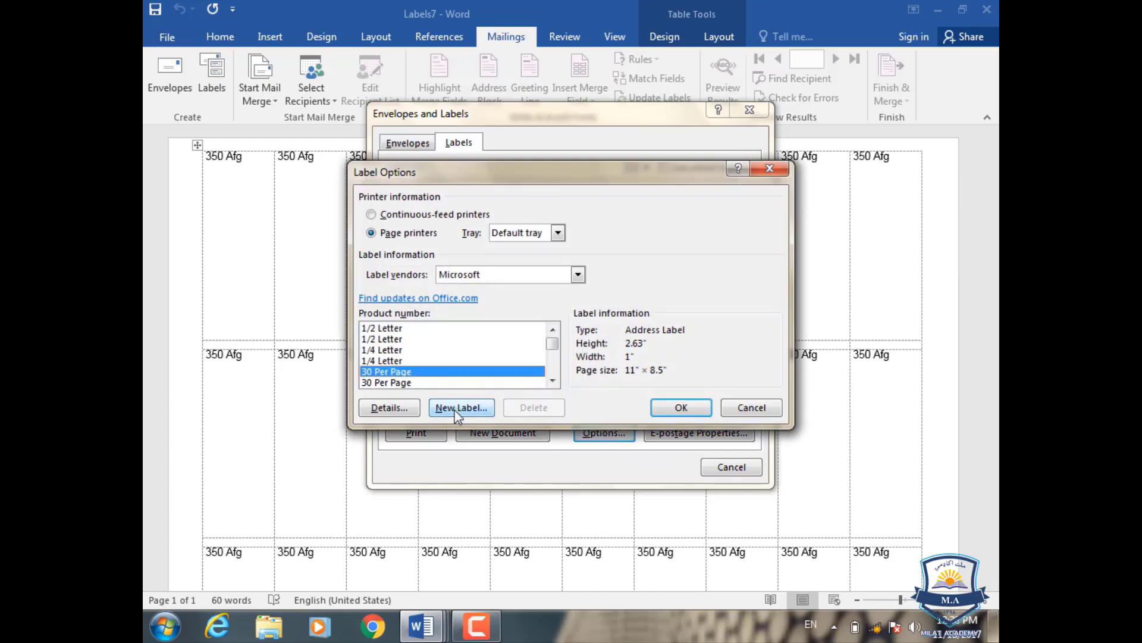
left_click(456, 410)
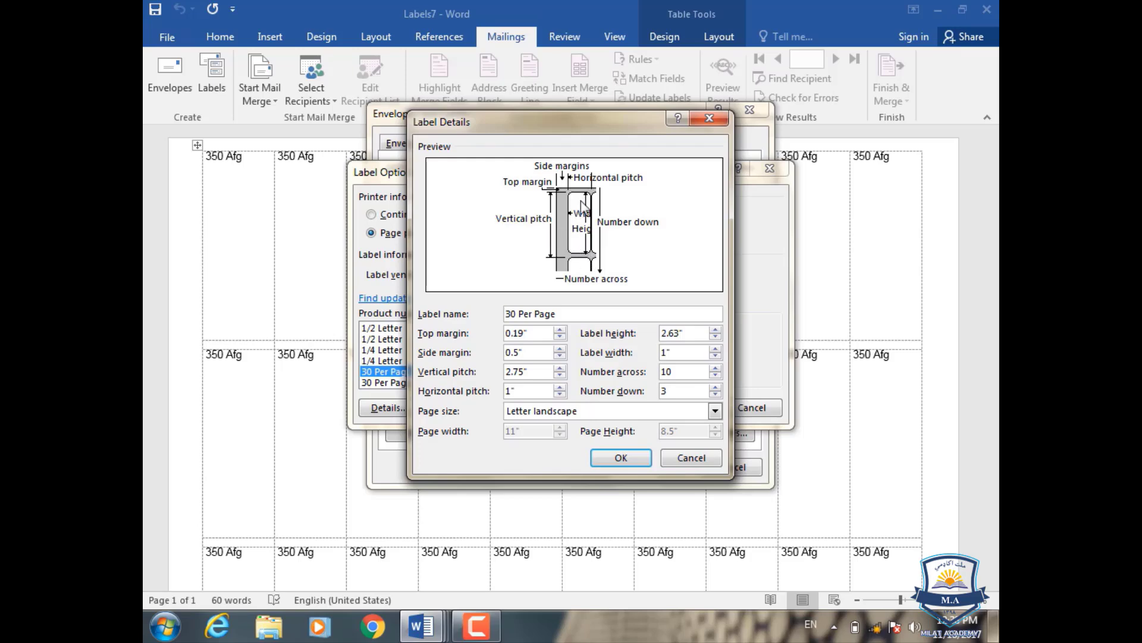
- In Label Details, try top margins up to 0.7" (ending at 0.4") and side margins up to 1" (ending at 0.8")
left_click(560, 330)
left_click(560, 330)
left_click(559, 330)
left_click(560, 330)
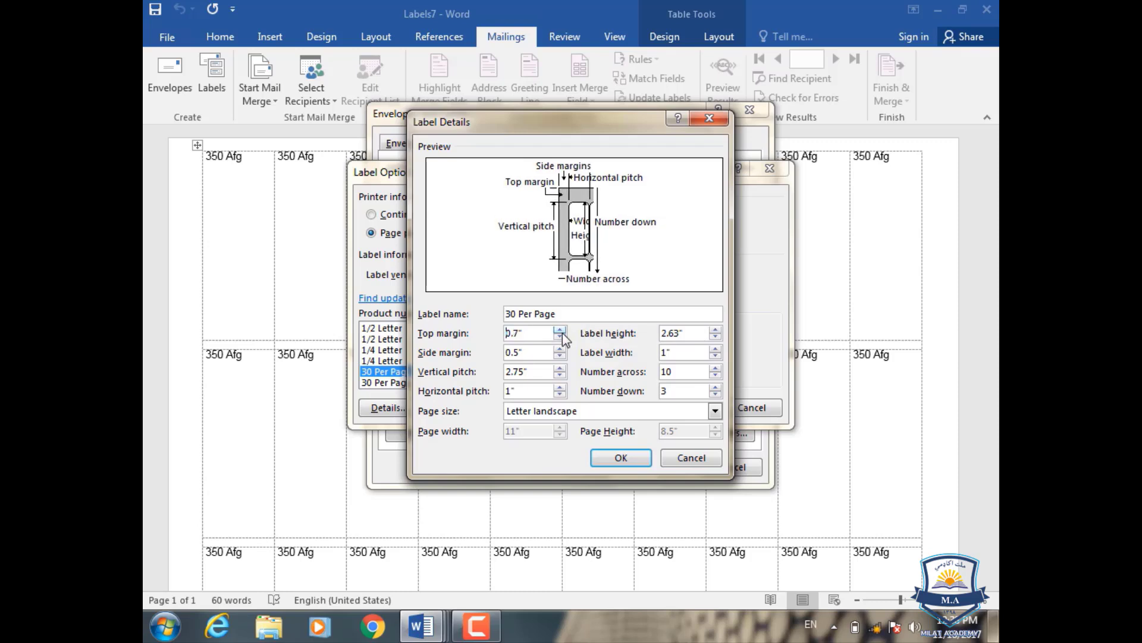
left_click(563, 337)
left_click(563, 337)
left_click(563, 337)
left_click(560, 349)
left_click(560, 350)
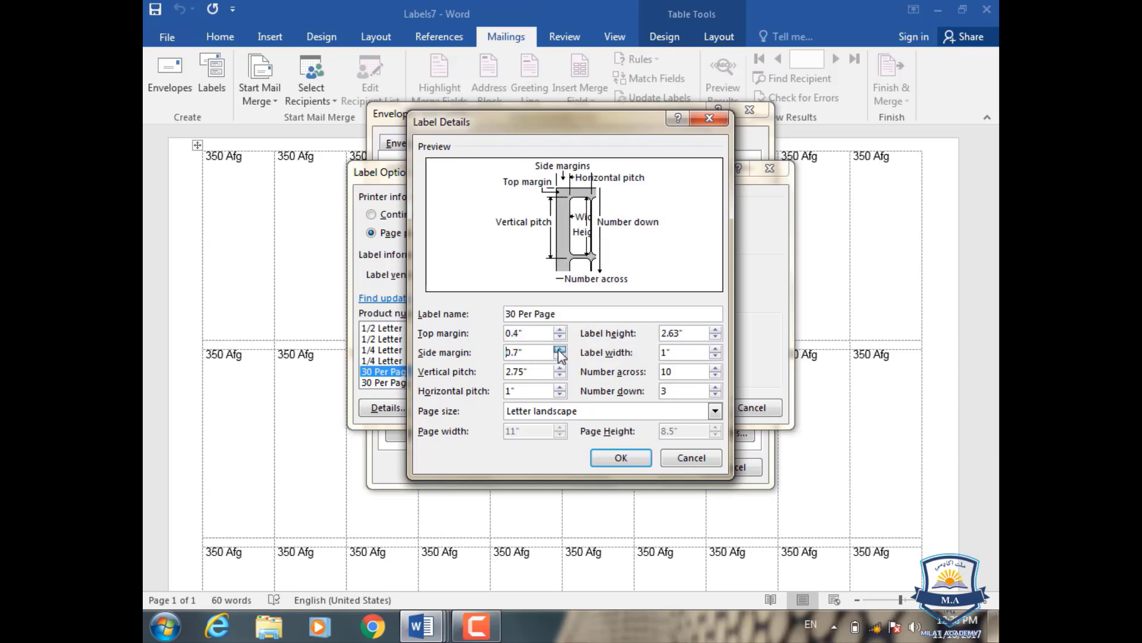
left_click(559, 349)
left_click(560, 350)
left_click(560, 350)
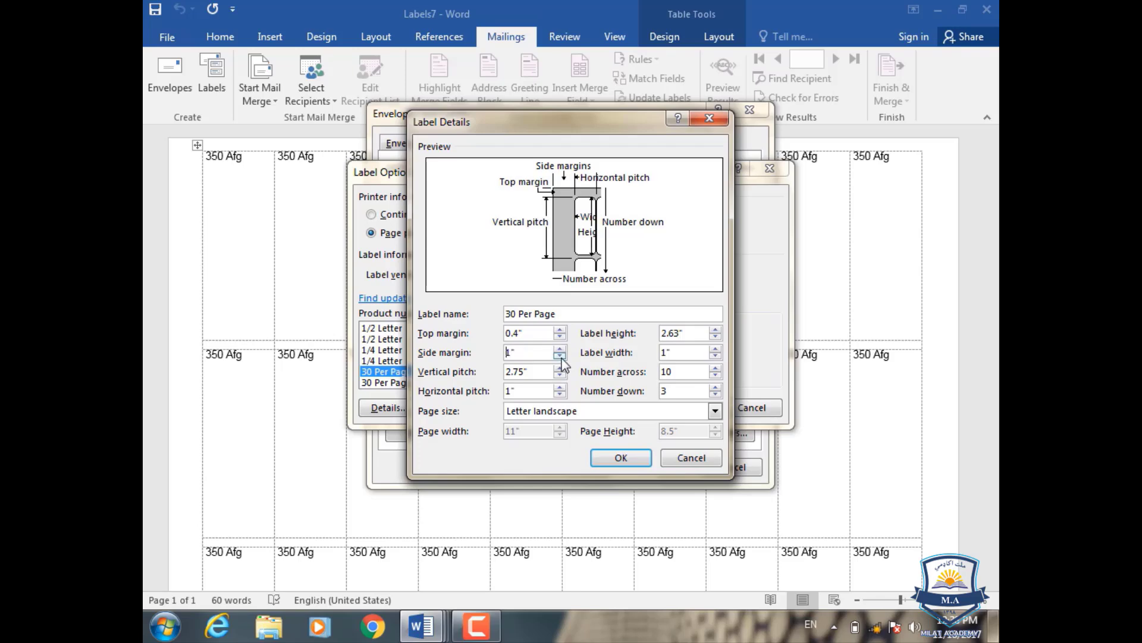
left_click(561, 355)
left_click(561, 355)
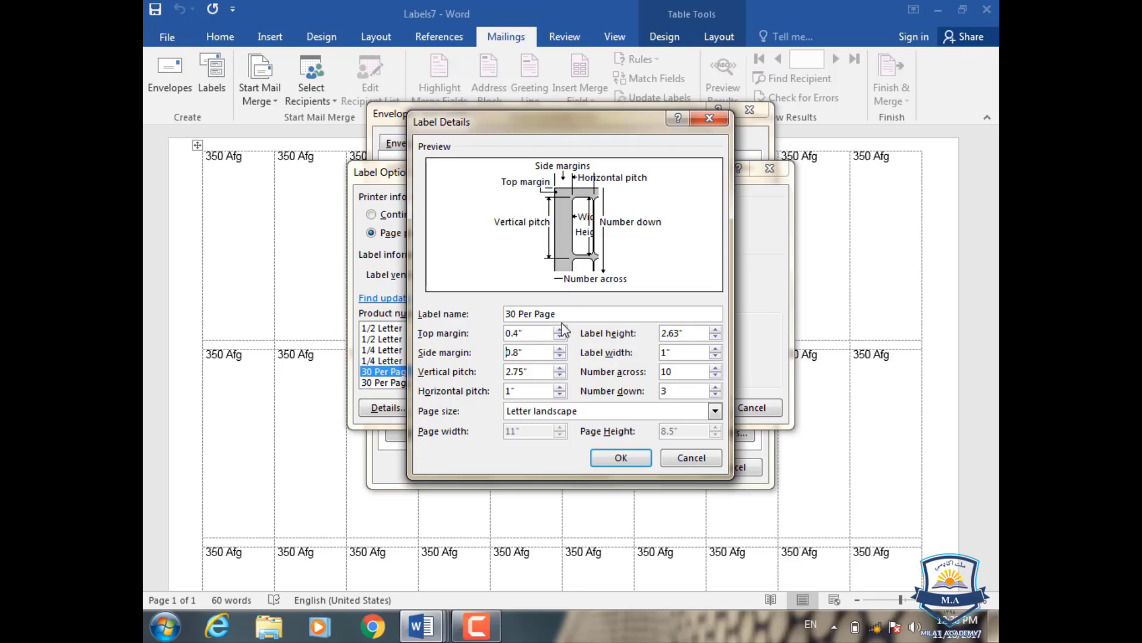
- Raise vertical pitch to 3.3", horizontal pitch to 1.6", label height to 3.1" and width to 1.5"
left_click(559, 367)
left_click(560, 368)
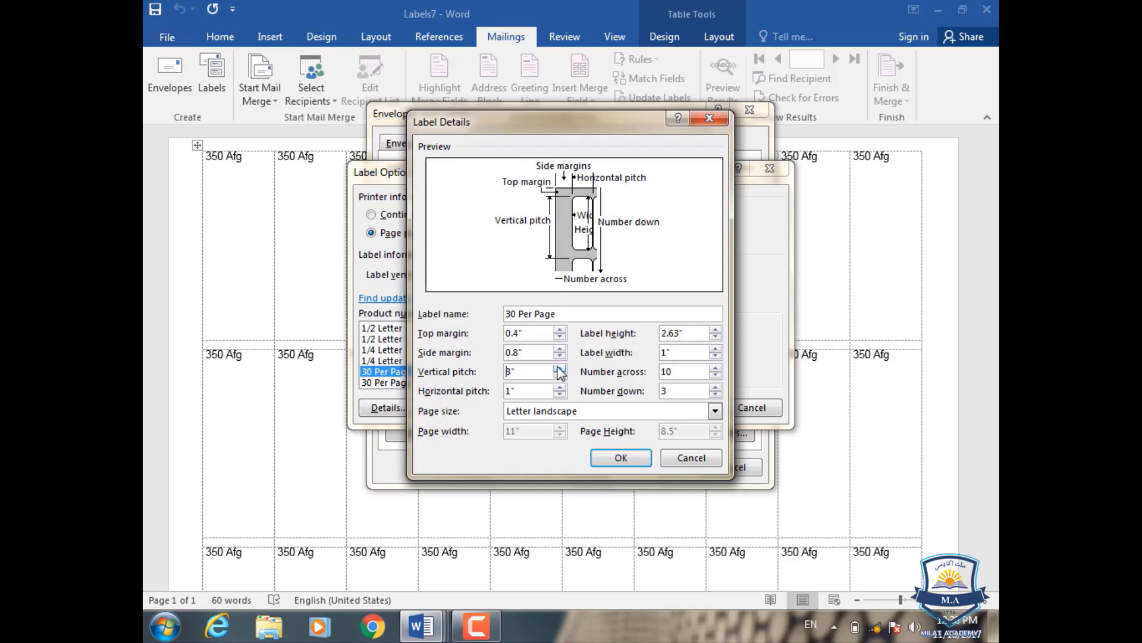
left_click(559, 368)
left_click(560, 367)
left_click(559, 367)
left_click(559, 386)
left_click(560, 386)
left_click(559, 386)
left_click(560, 386)
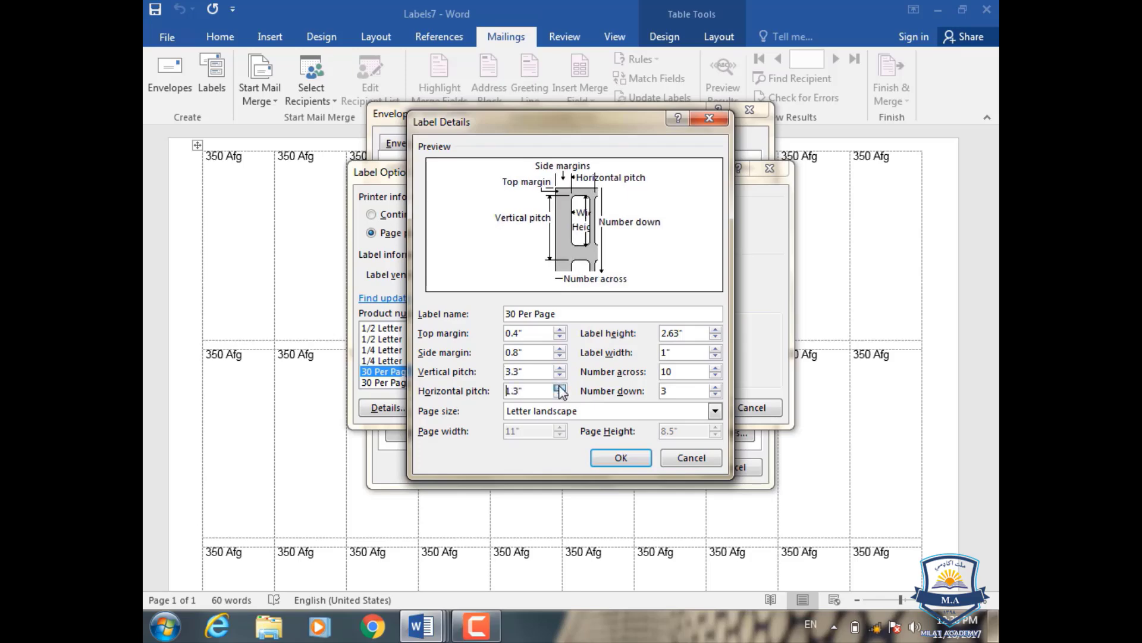
left_click(559, 387)
left_click(559, 386)
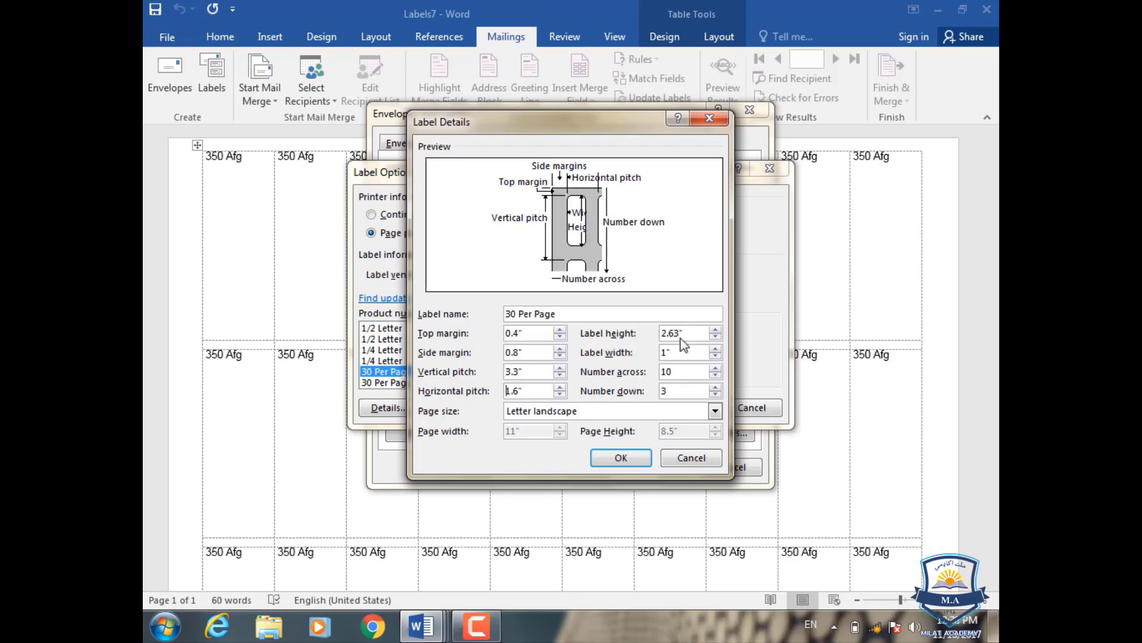
left_click(715, 329)
left_click(715, 329)
left_click(715, 329)
left_click(715, 329)
left_click(715, 330)
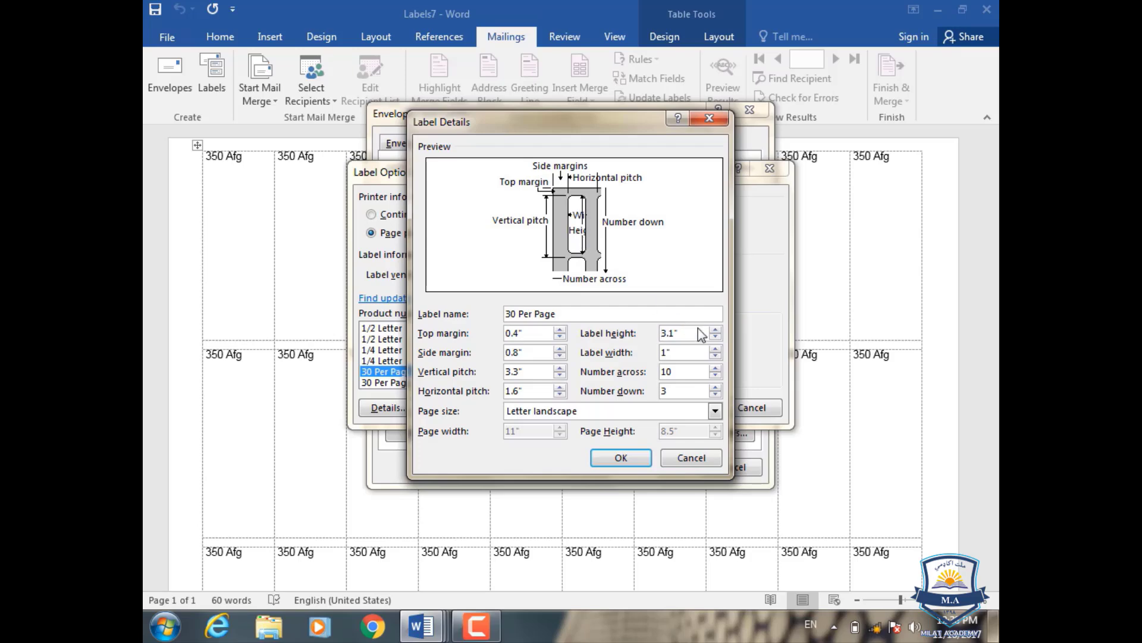
left_click(715, 348)
left_click(715, 349)
left_click(716, 350)
left_click(715, 349)
left_click(715, 349)
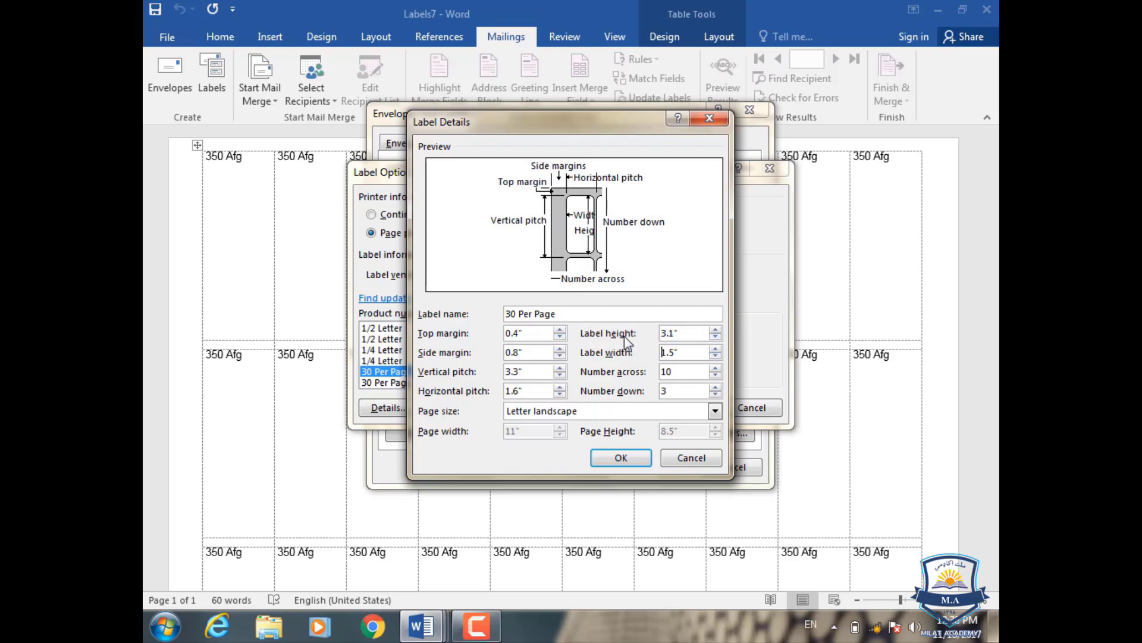
- Cancel all three label dialogs without saving changes and start a new blank document
left_click(696, 463)
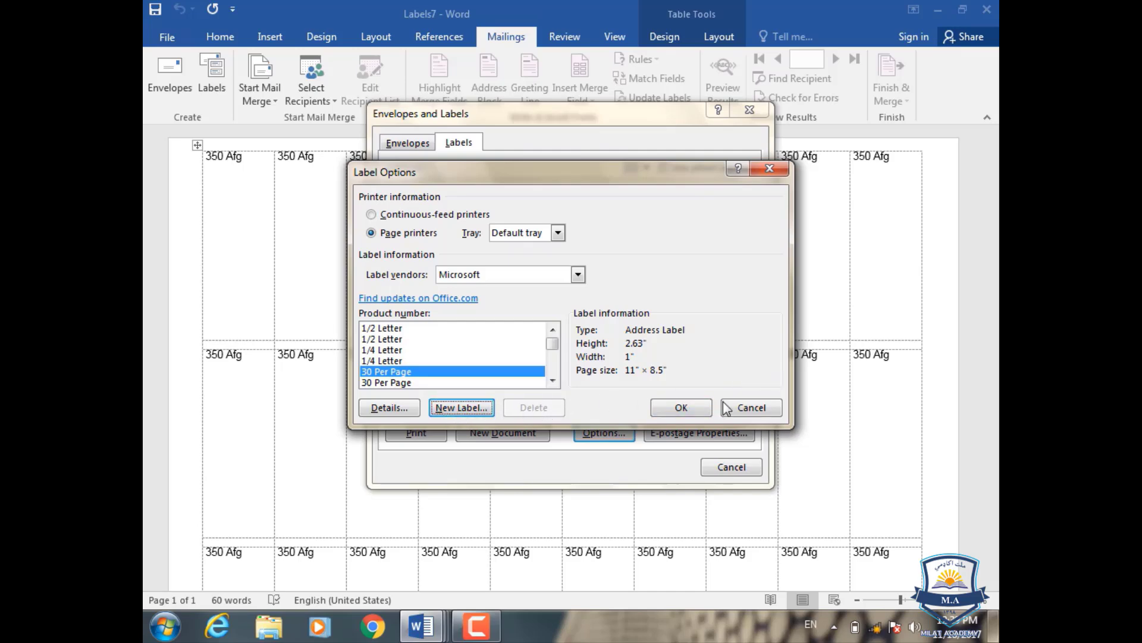
left_click(753, 407)
left_click(731, 467)
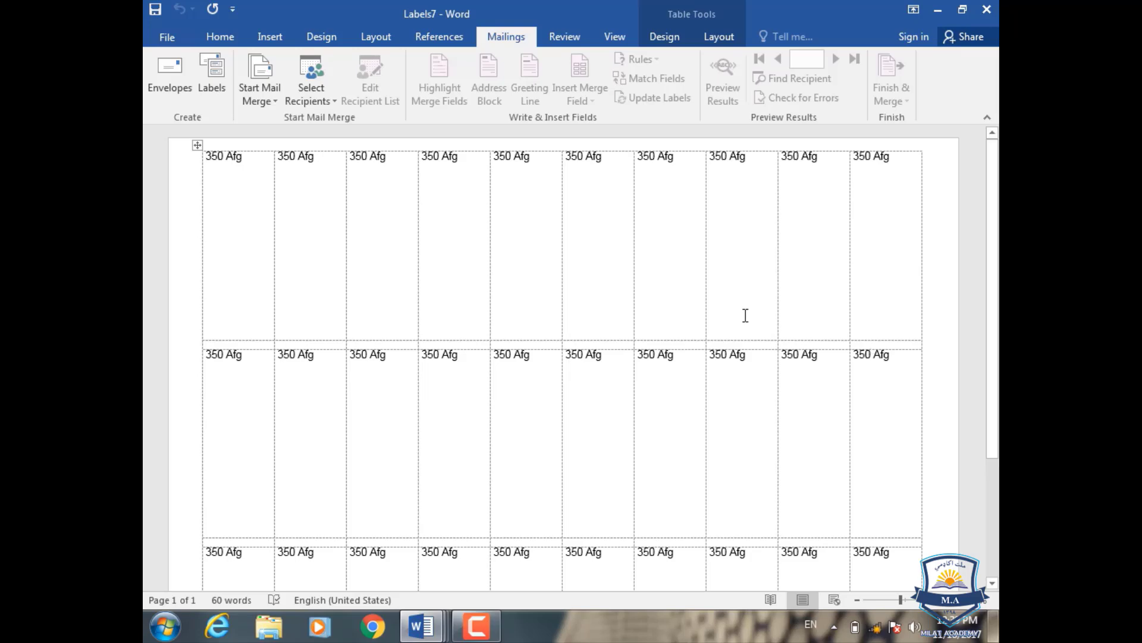
key("ctrl+n")
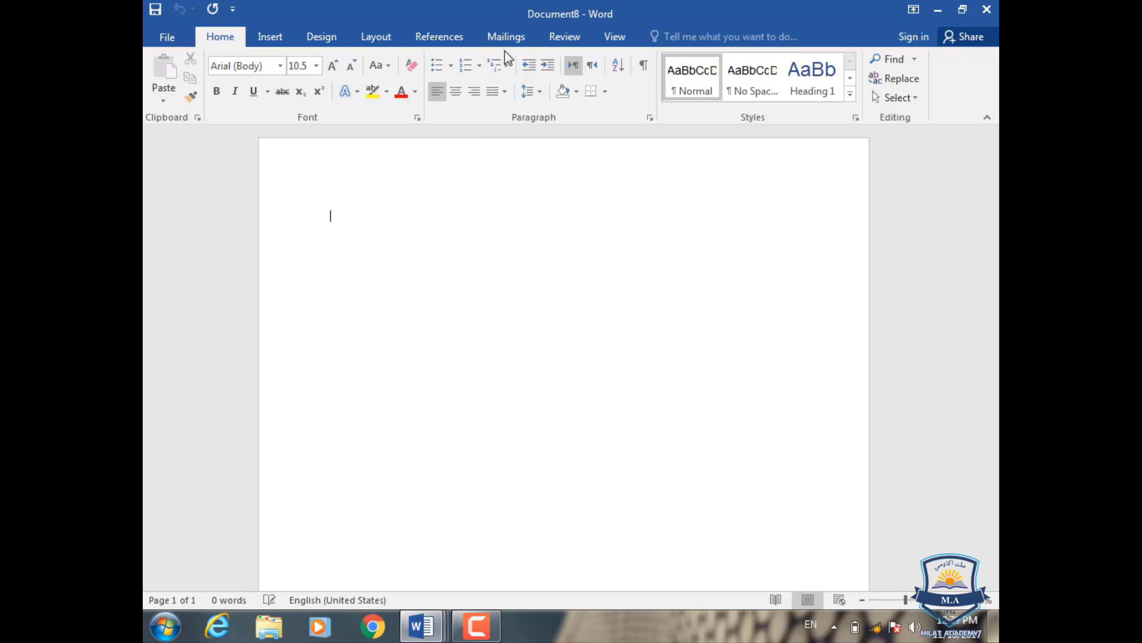
- Show the Mailings commands and generate sample paragraphs with =rand() on a new second line
left_click(505, 45)
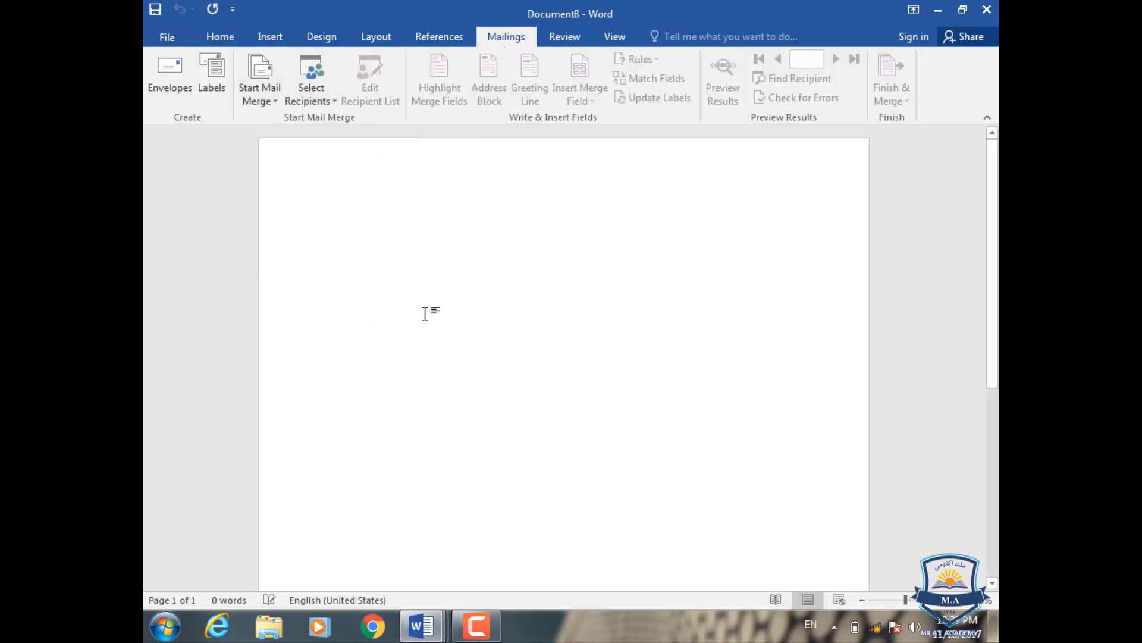
key("Return")
type("=")
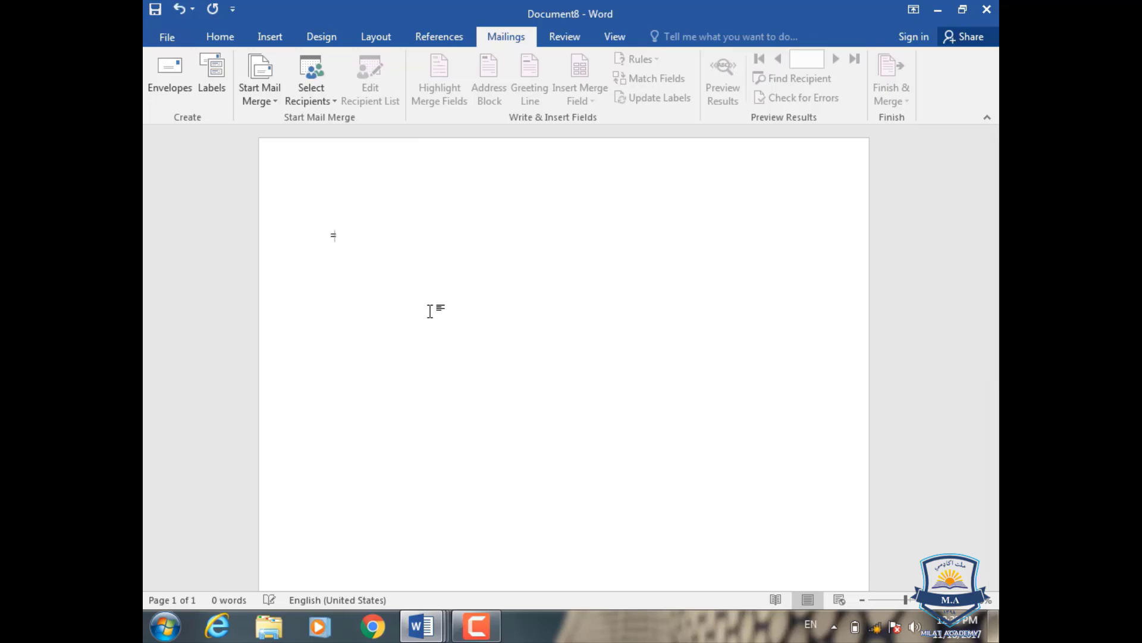
type("rand()\\")
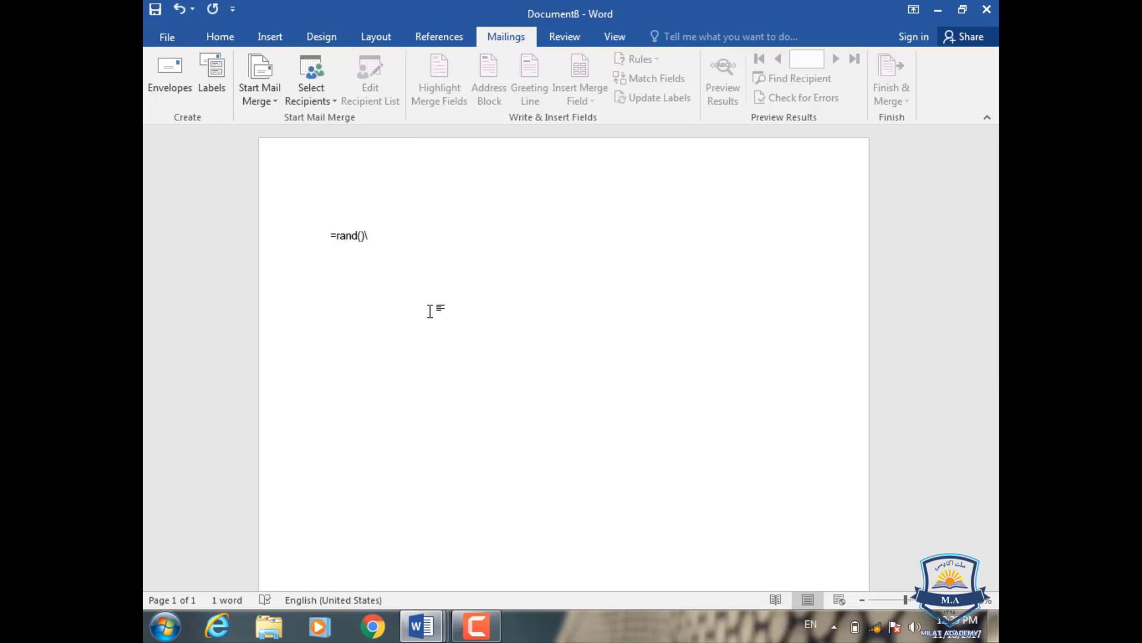
key("Return")
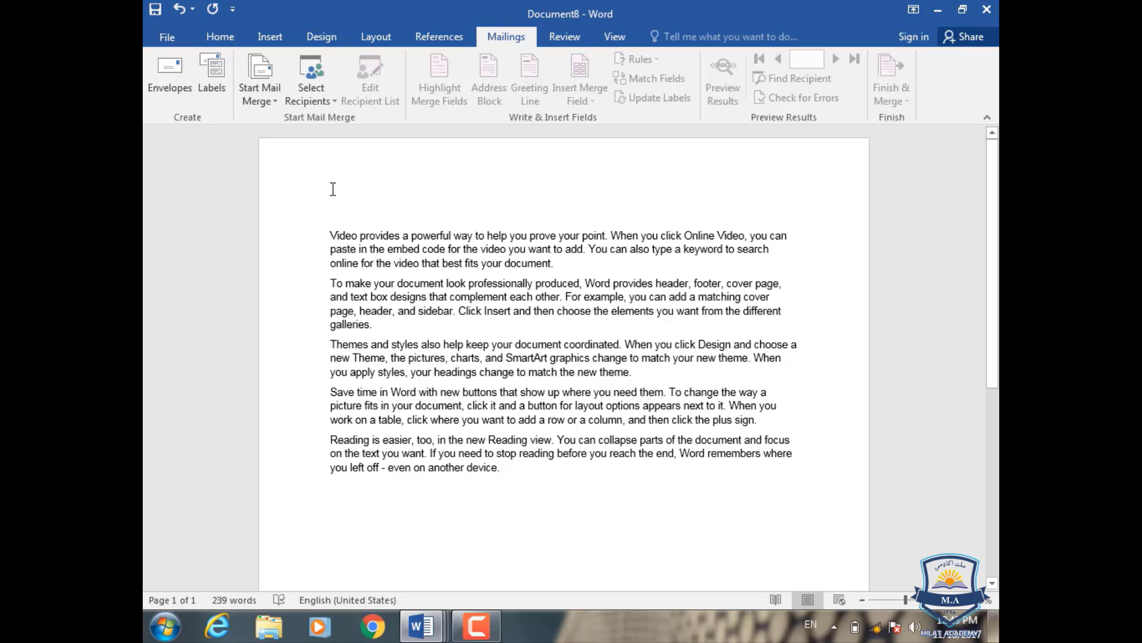
- Insert an empty line above the sample text and open the Start Mail Merge document type list
key("Return")
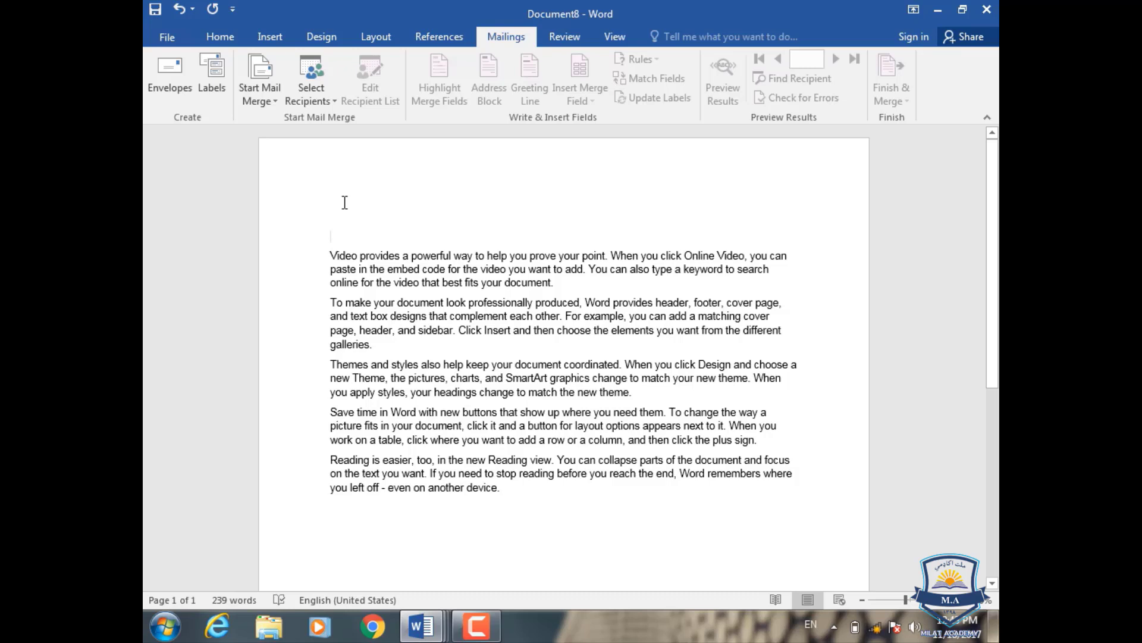
left_click(274, 102)
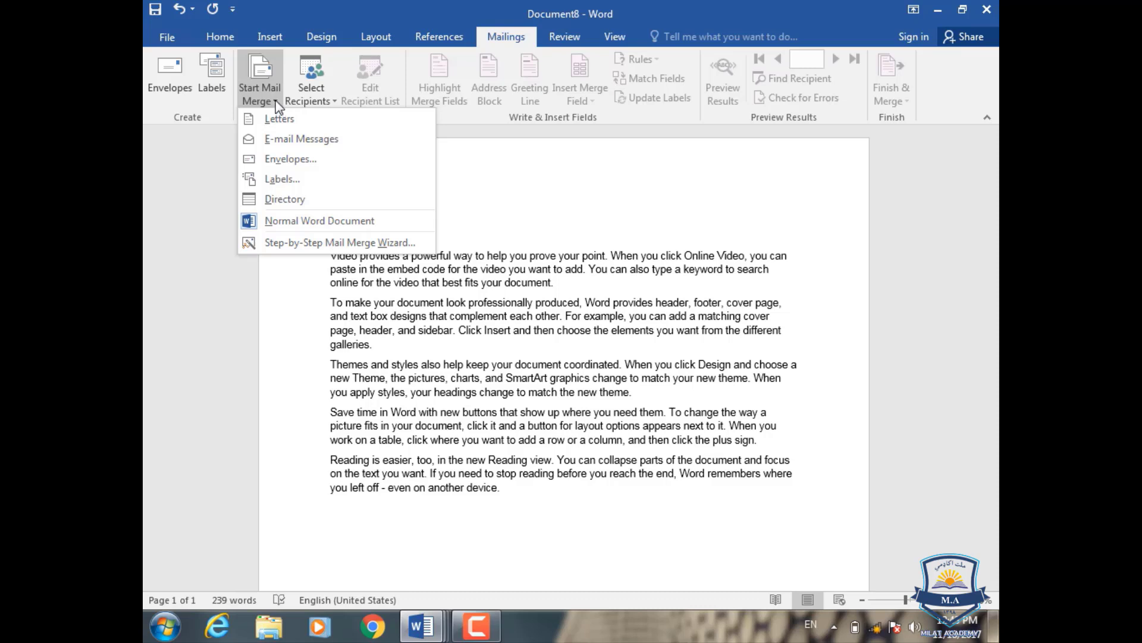
- Launch the Step-by-Step Mail Merge Wizard, try E-mail messages, settle on Letters, and continue to Step 2
left_click(287, 244)
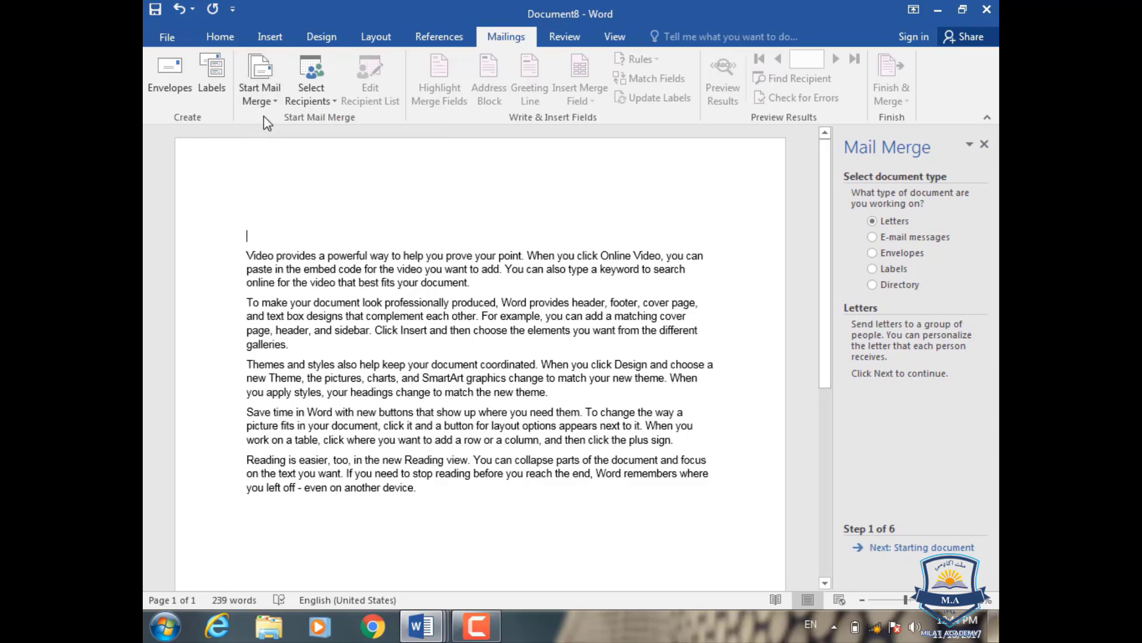
left_click(259, 96)
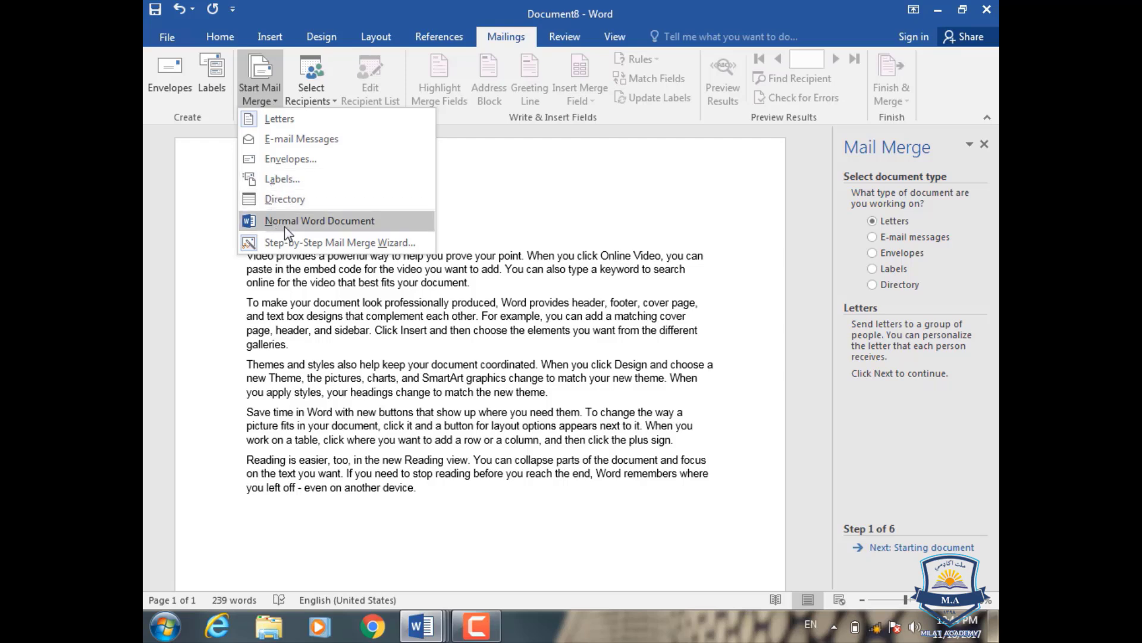
left_click(873, 259)
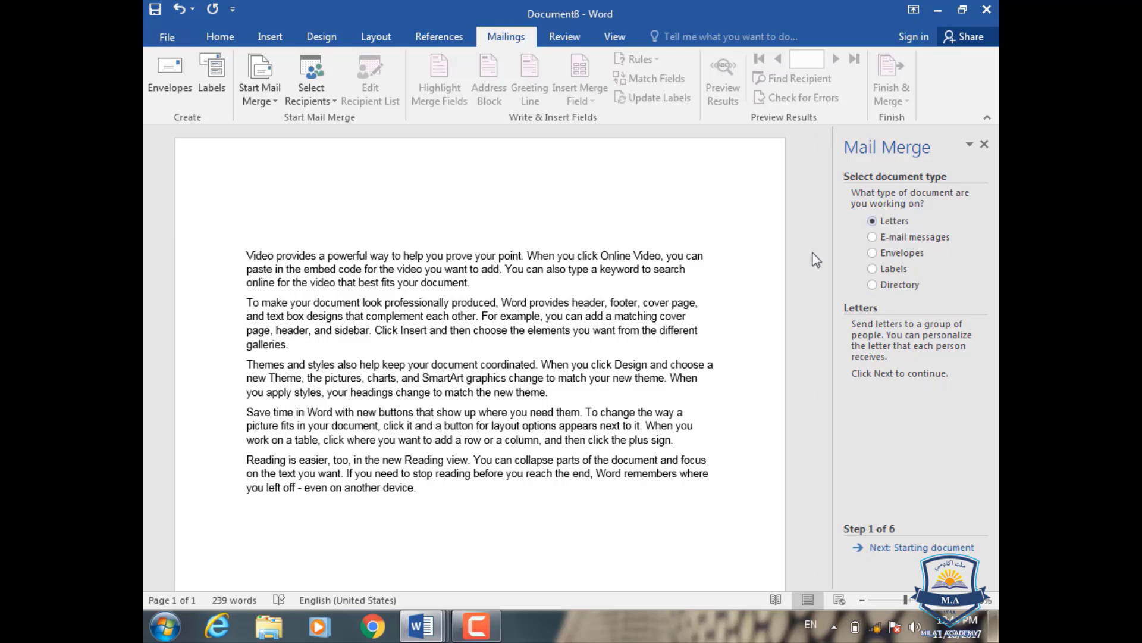
left_click(912, 238)
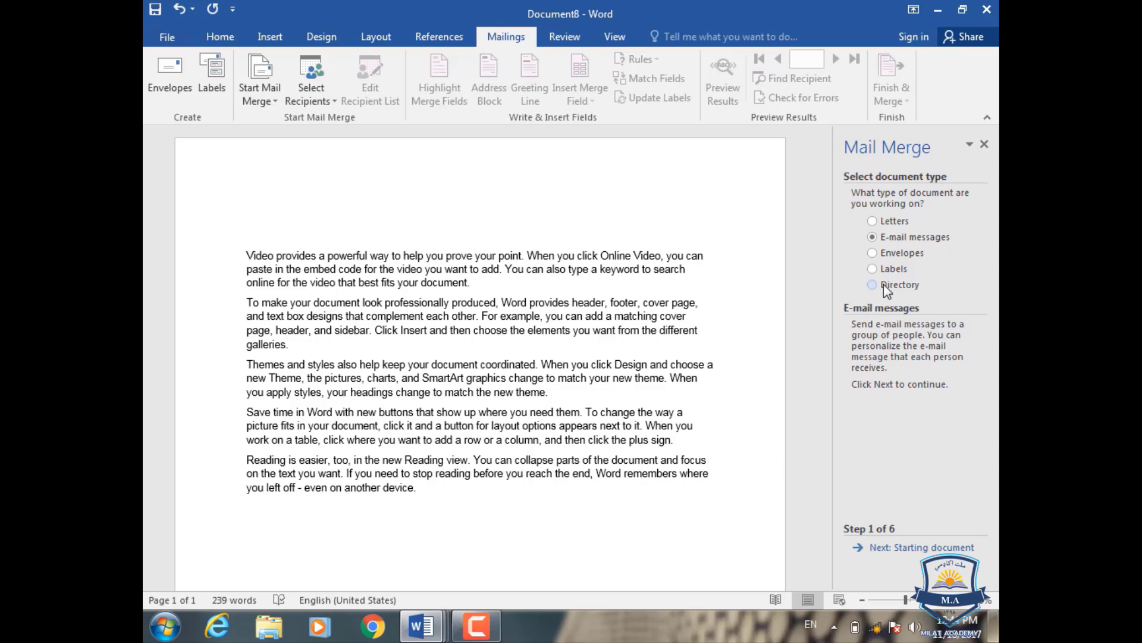
left_click(885, 223)
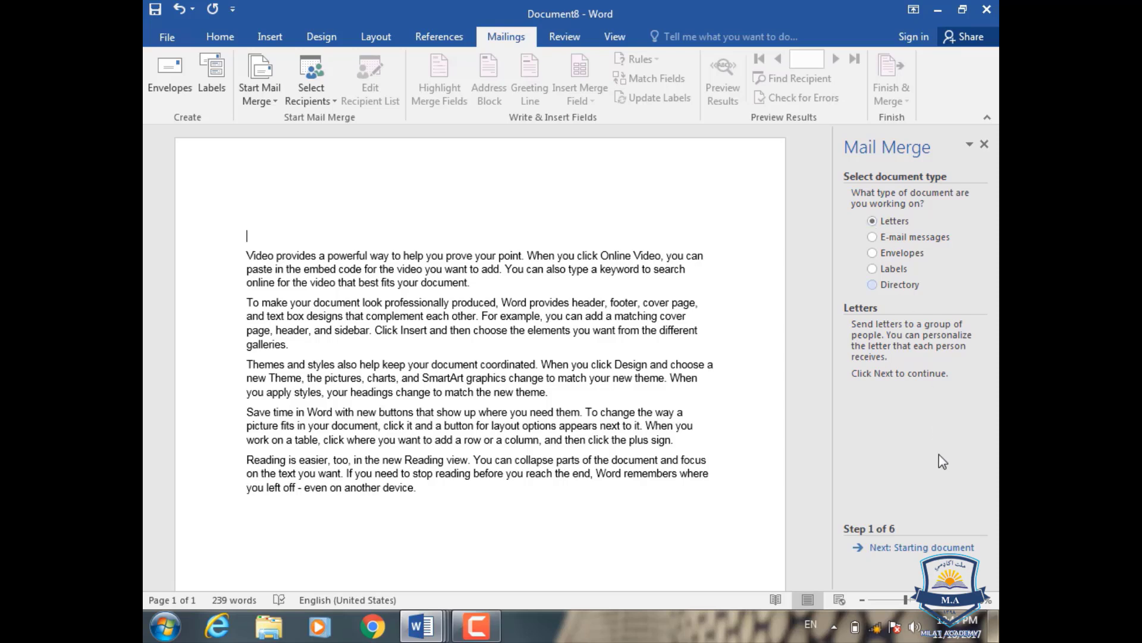
left_click(943, 548)
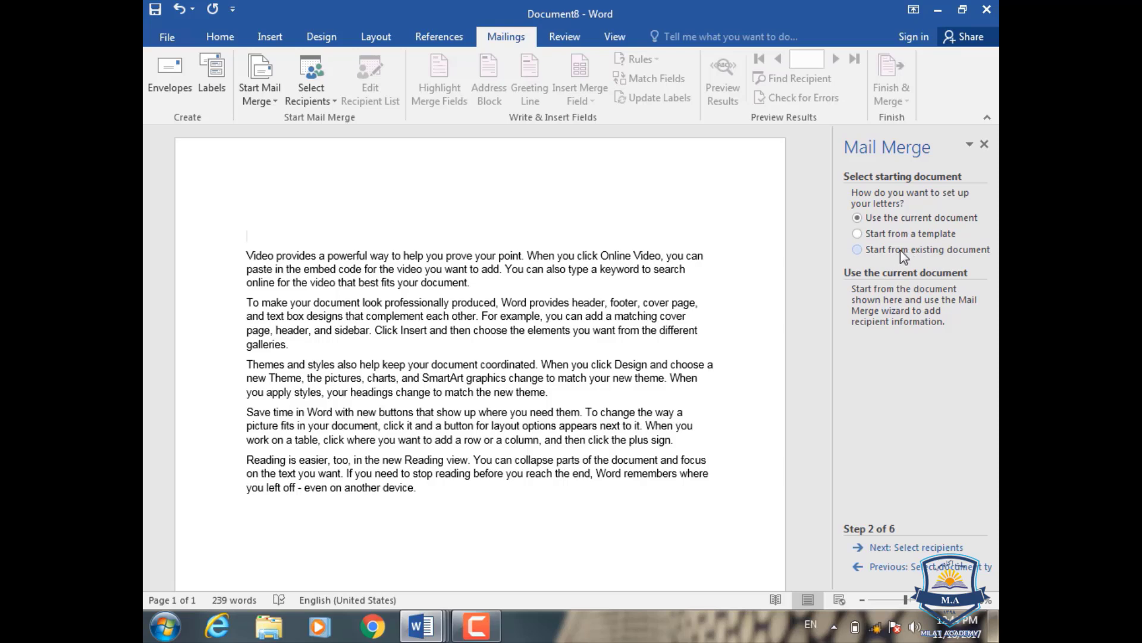
left_click(958, 252)
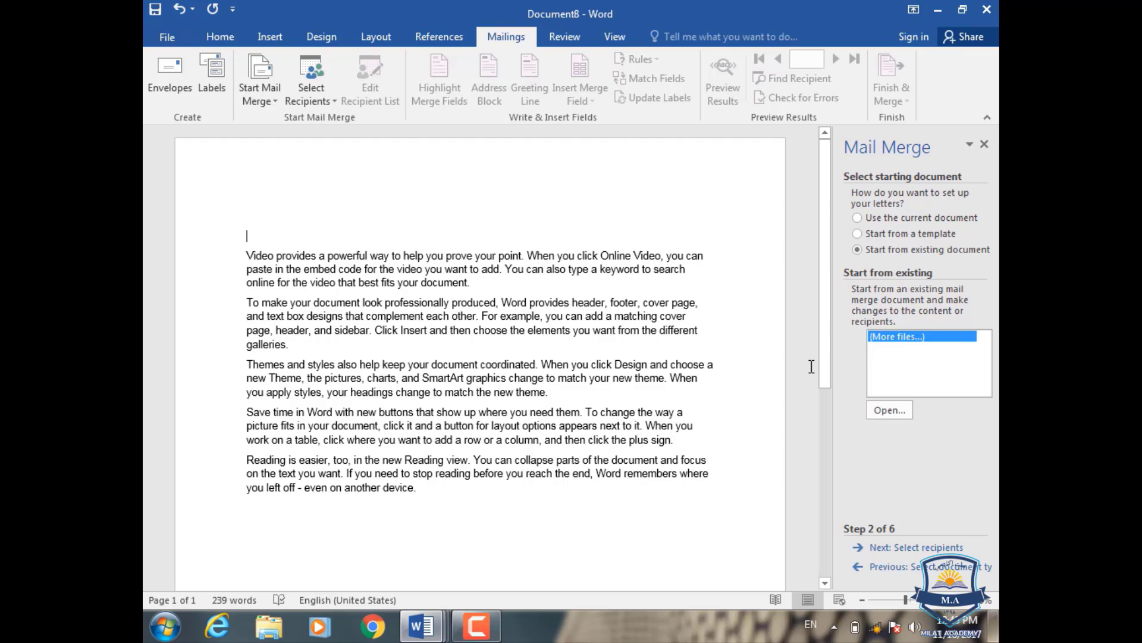
left_click(895, 216)
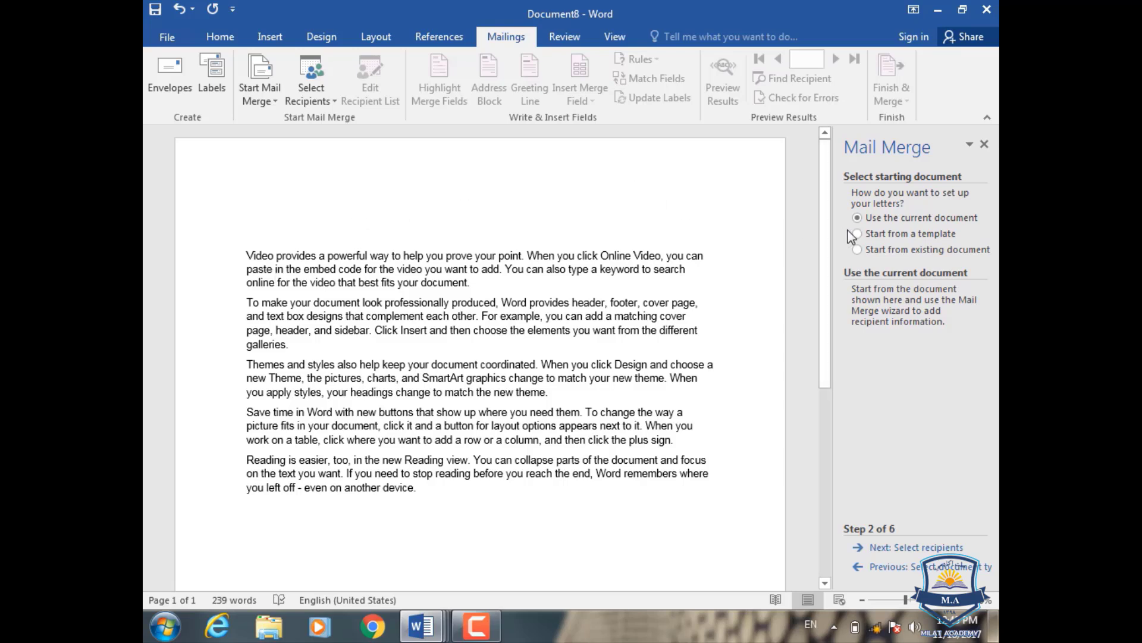
- Advance the wizard to Step 3, Select recipients, keeping 'Use an existing list'
left_click(938, 548)
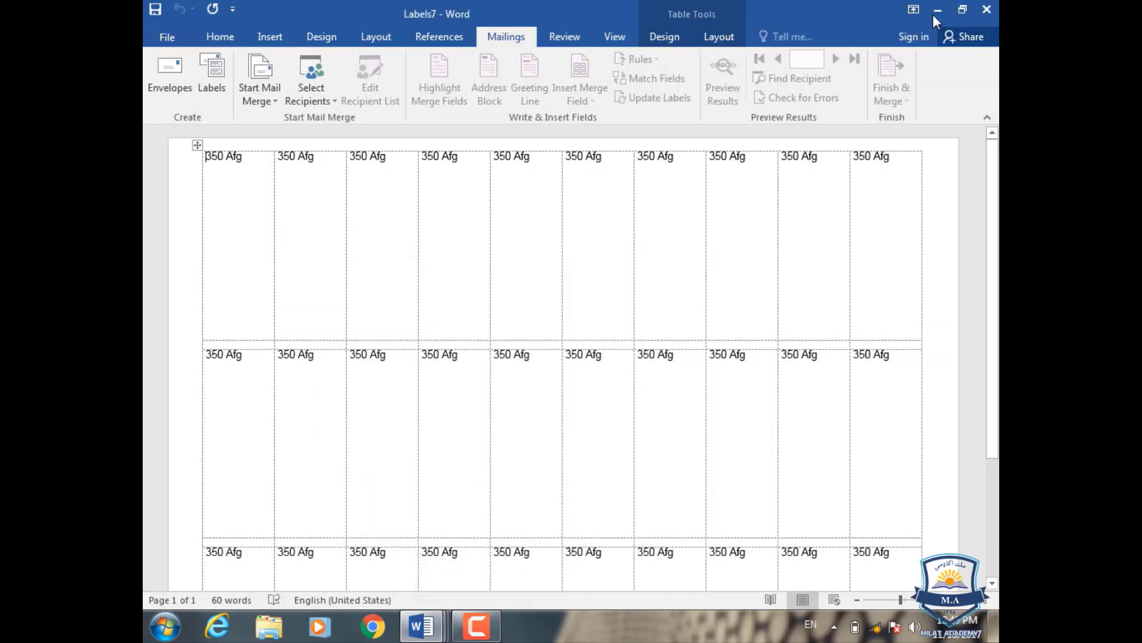
- Browse the Desktop in Explorer, selecting Class List.mdb and New List.mdb, then close the window
left_click(935, 12)
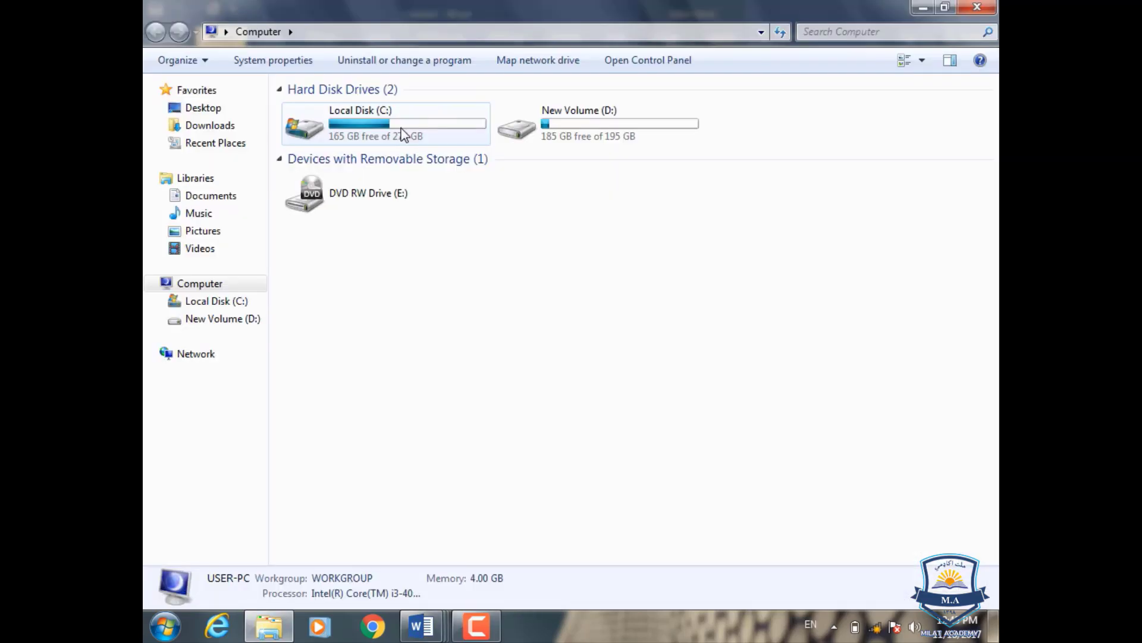
left_click(223, 110)
left_click(586, 334)
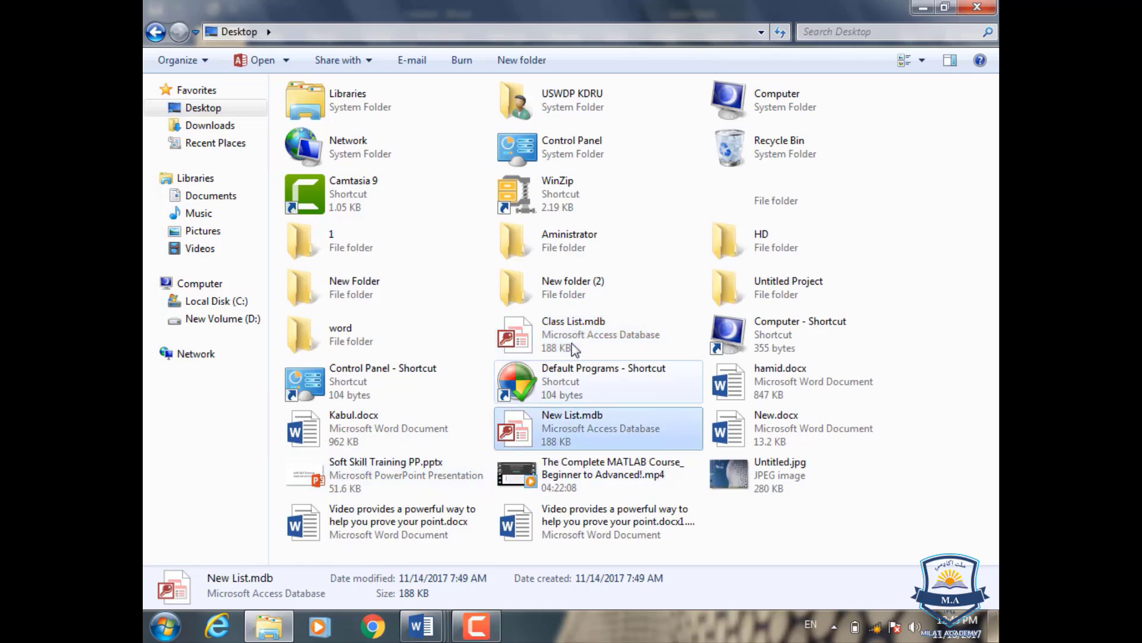
left_click(557, 421)
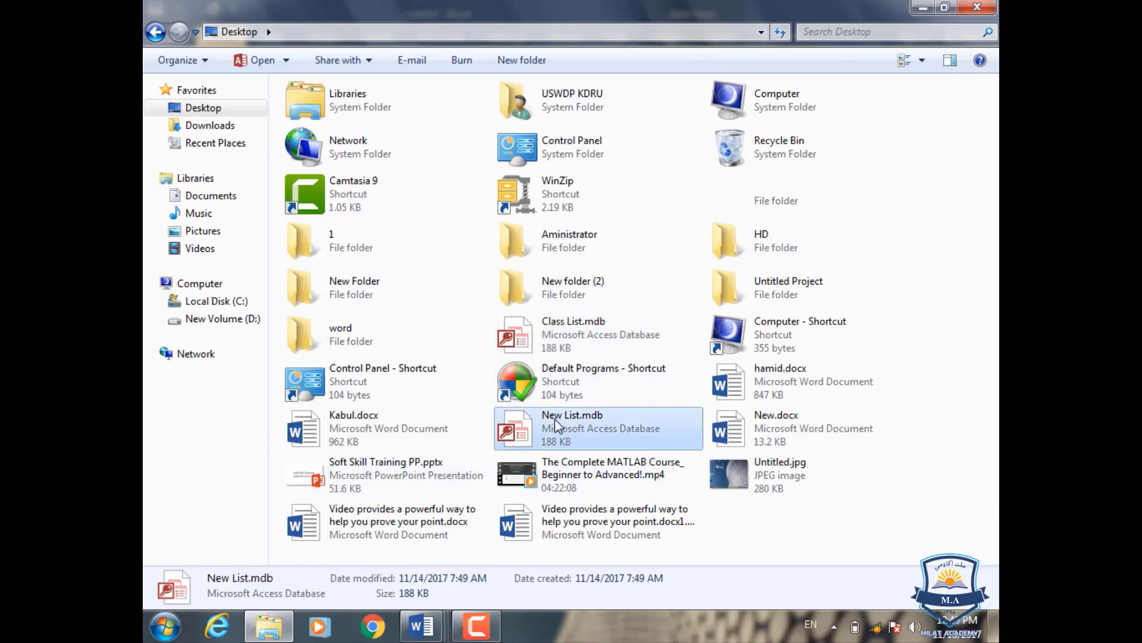
left_click(992, 10)
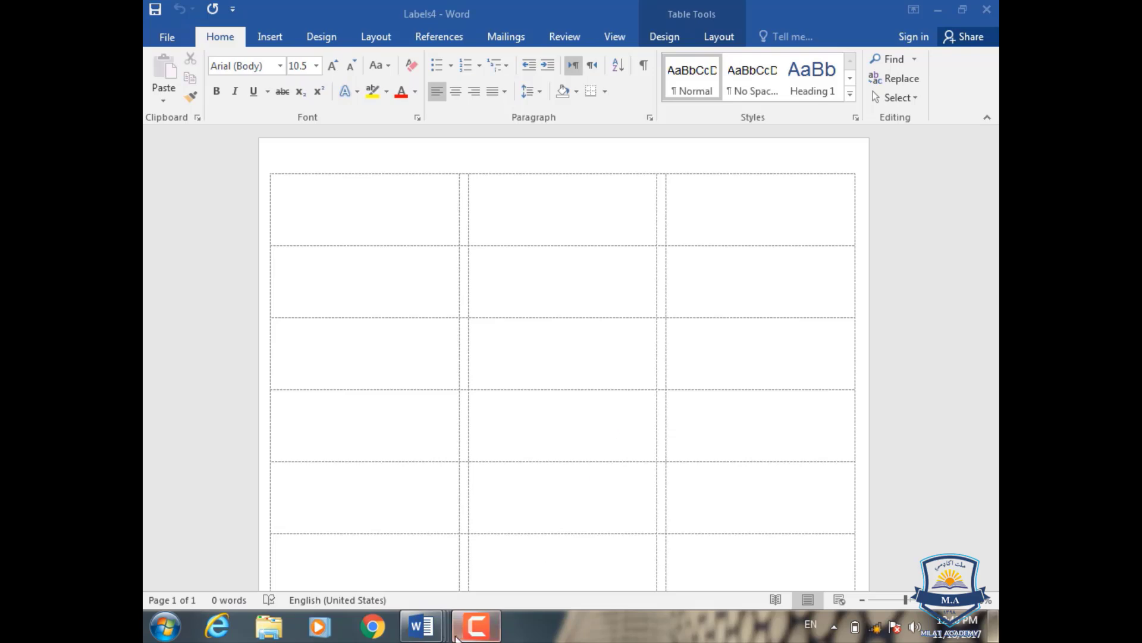
- Back in Document8's wizard, try Outlook contacts, then pick 'Type a new list' as the recipient source
mouse_move(422, 626)
left_click(727, 551)
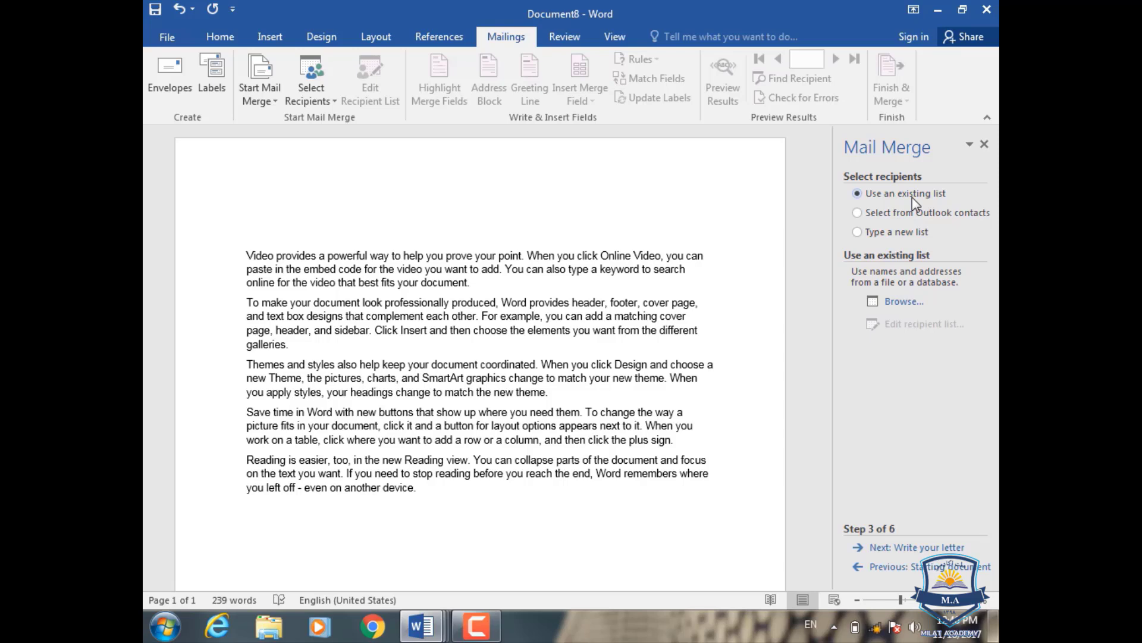
left_click(909, 210)
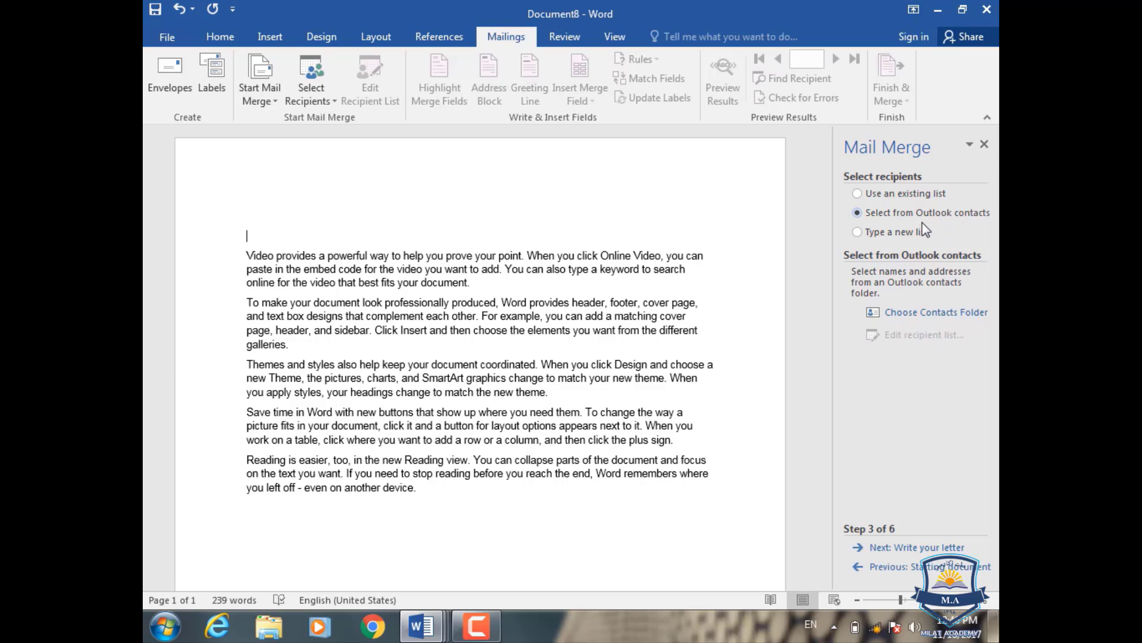
left_click(904, 232)
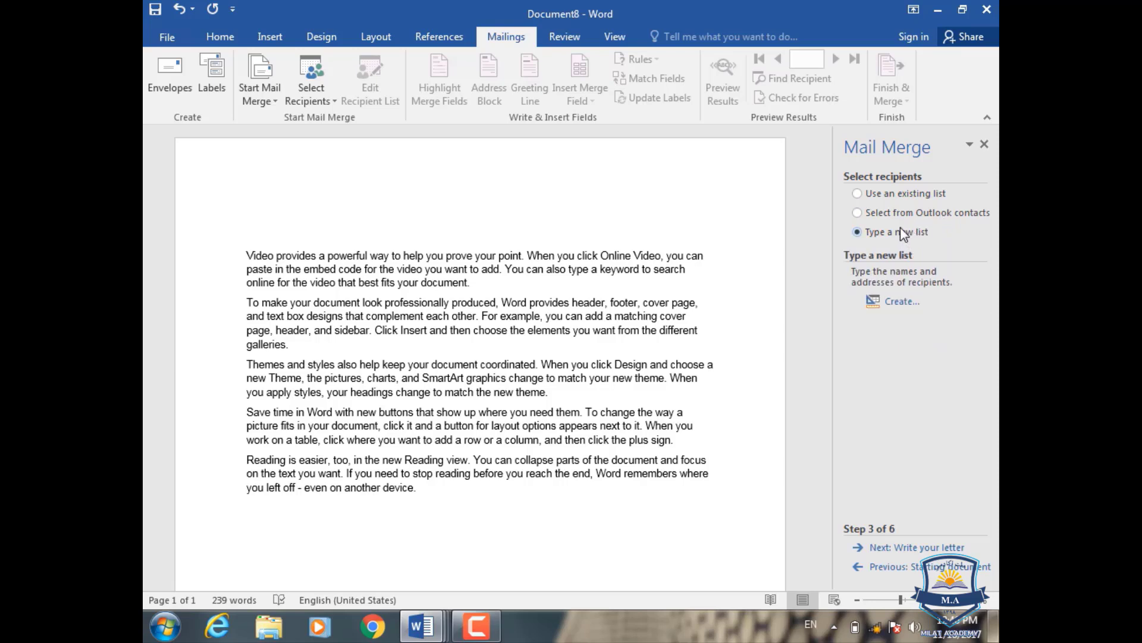
- Open the New Address List and enter the first recipient's title Mr, first and last name, and company UN
left_click(903, 303)
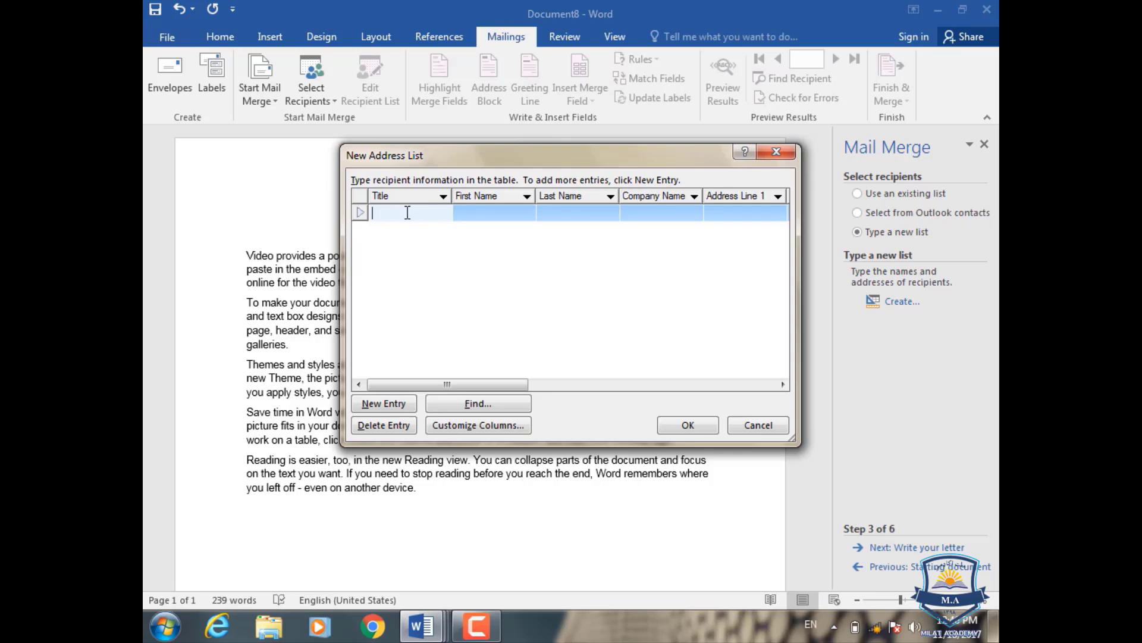
type("Mr")
key("Tab")
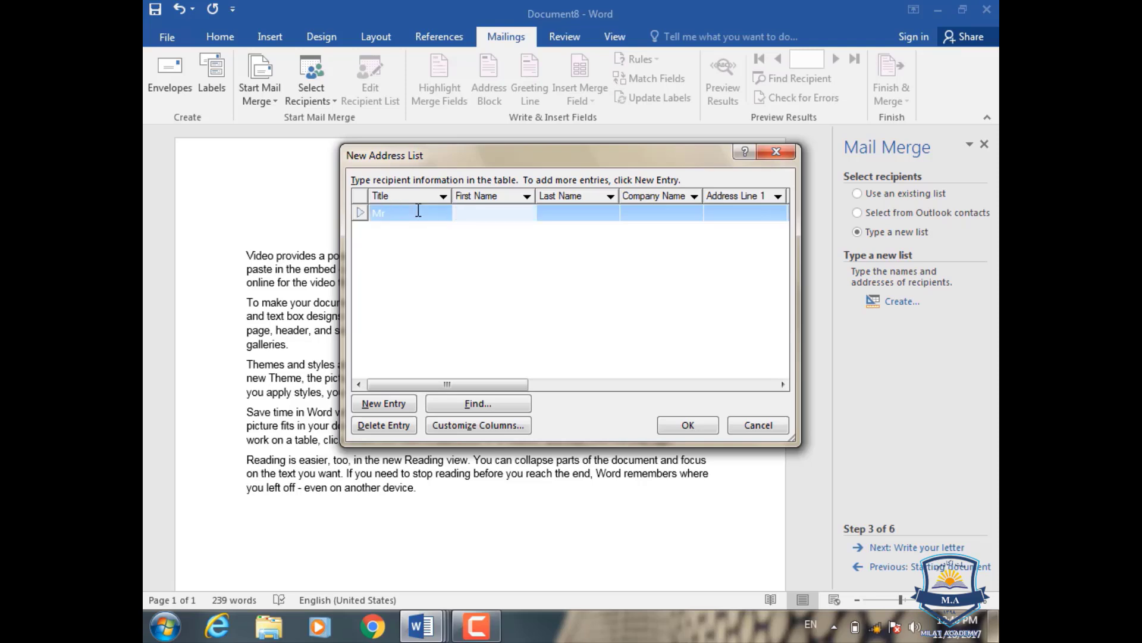
key("Tab")
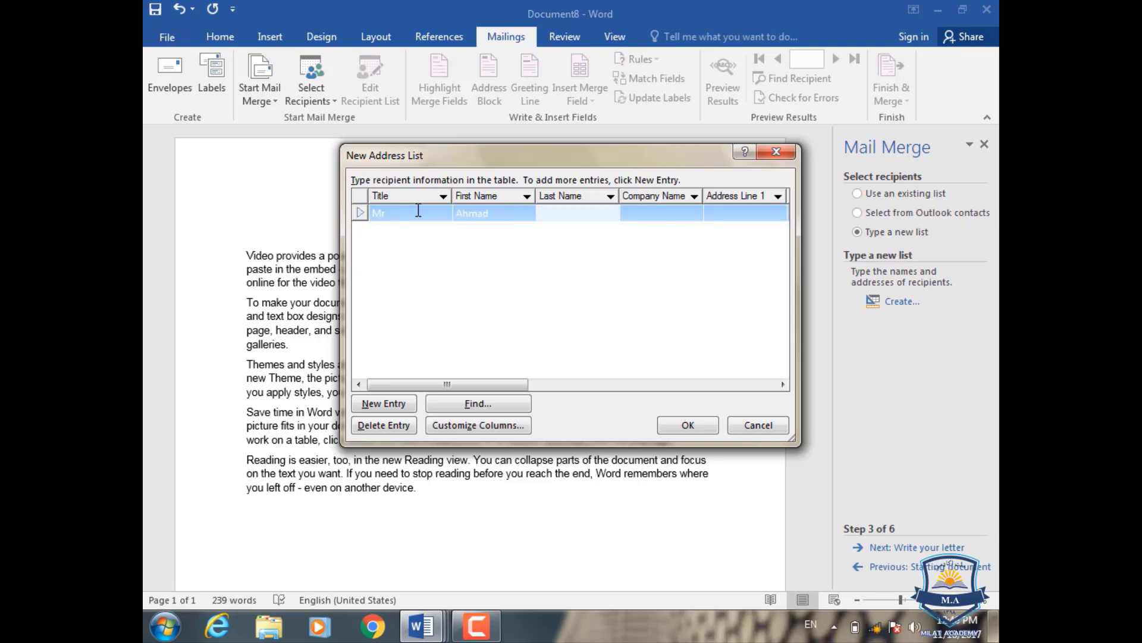
key("Tab")
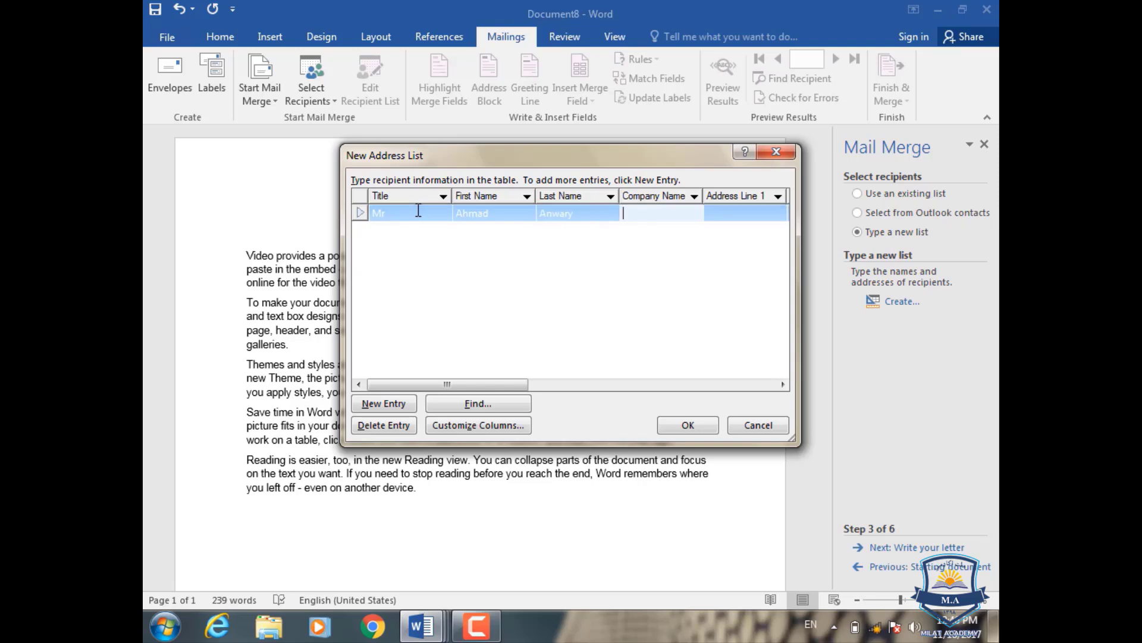
type("UN")
- Fill in city Kabul, the home and work phone numbers and e-mail address, then add a new blank entry
key("Tab")
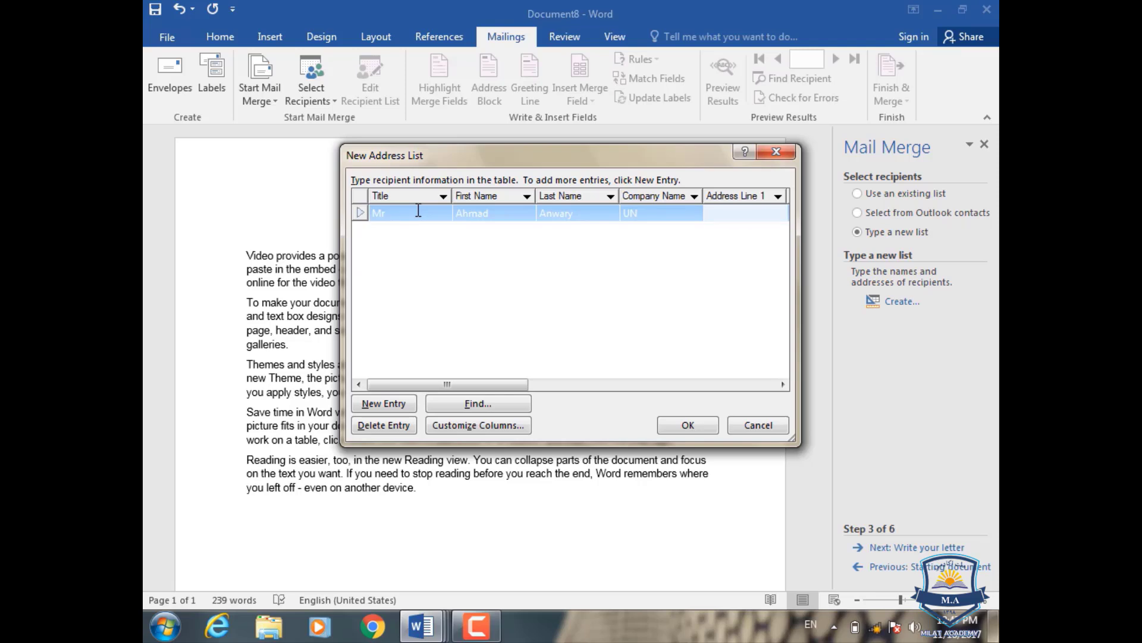
key("Tab")
key("Tab")
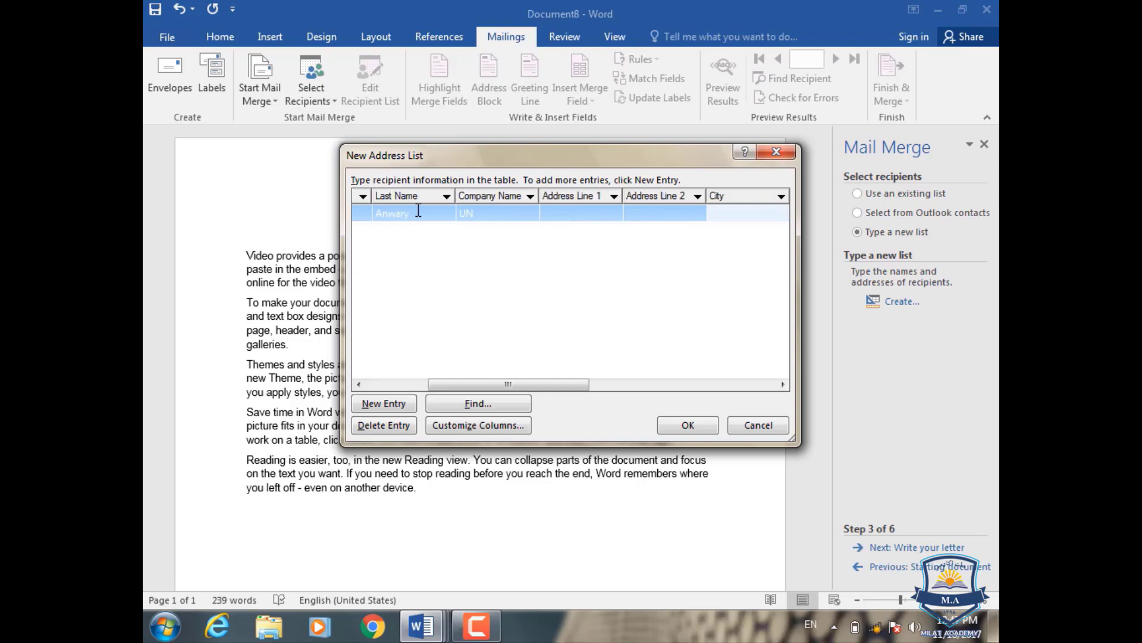
type("Kabul")
key("Tab")
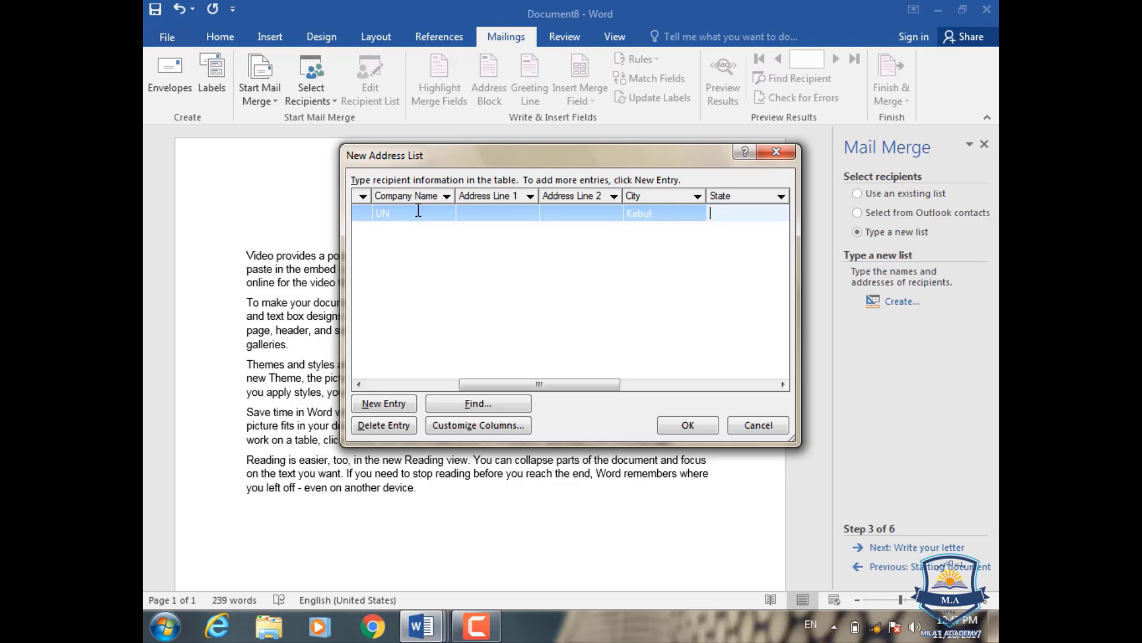
key("Tab")
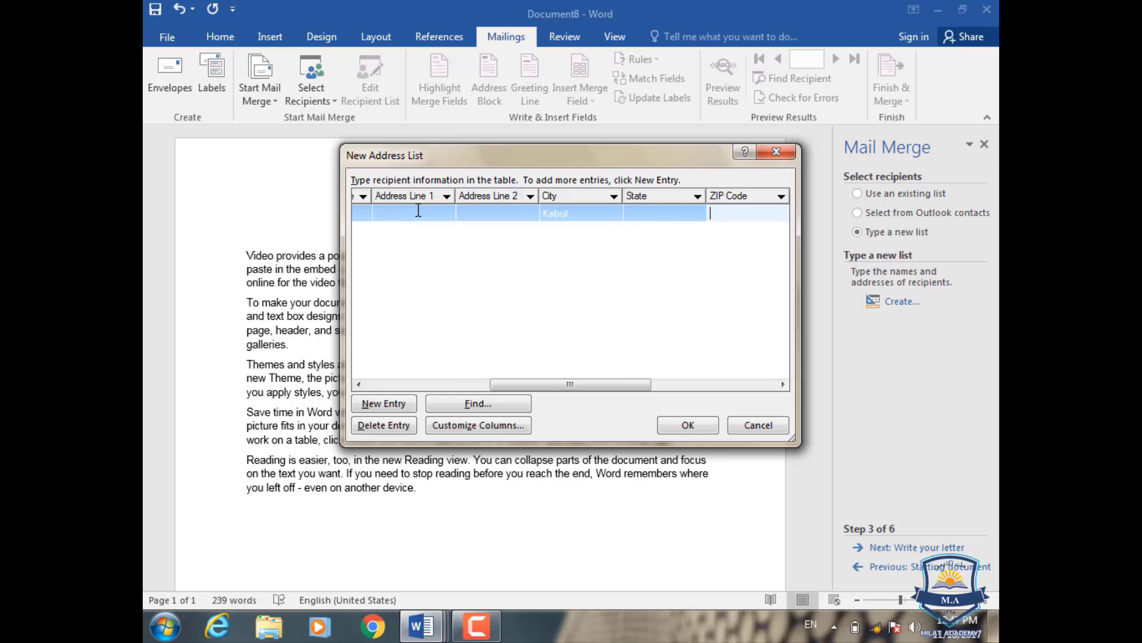
key("Tab")
key("Tab")
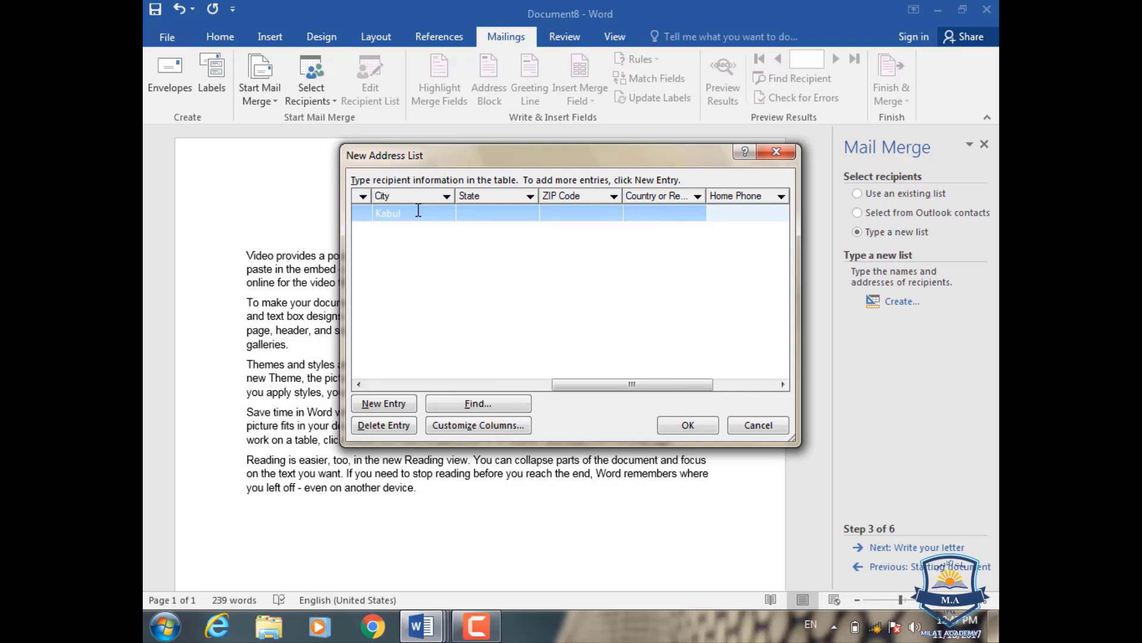
key("Tab")
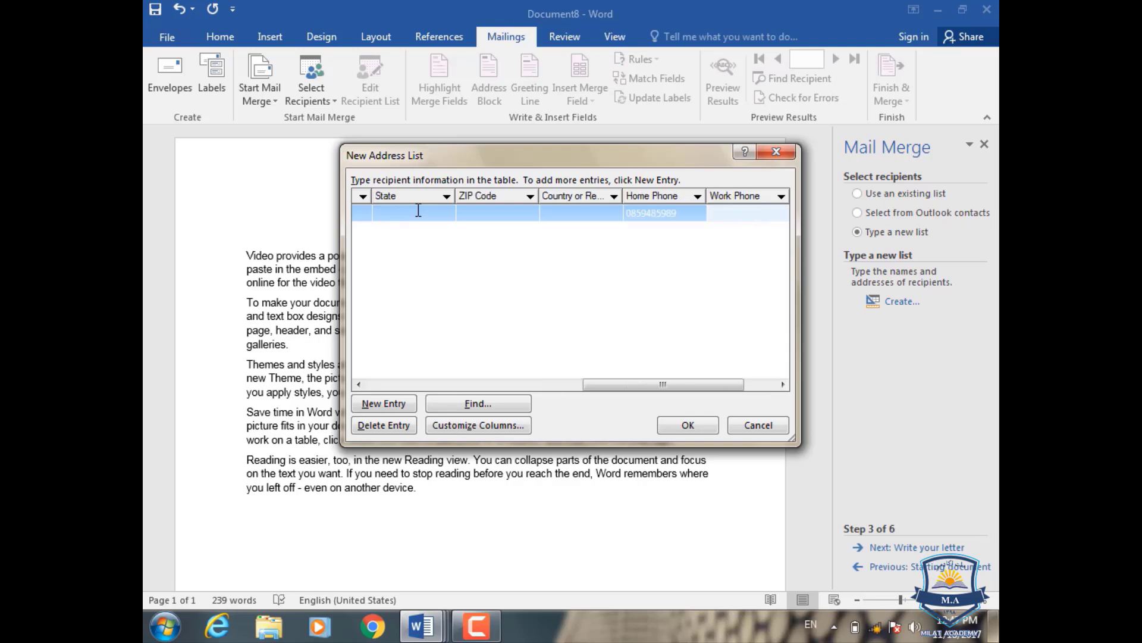
key("Tab")
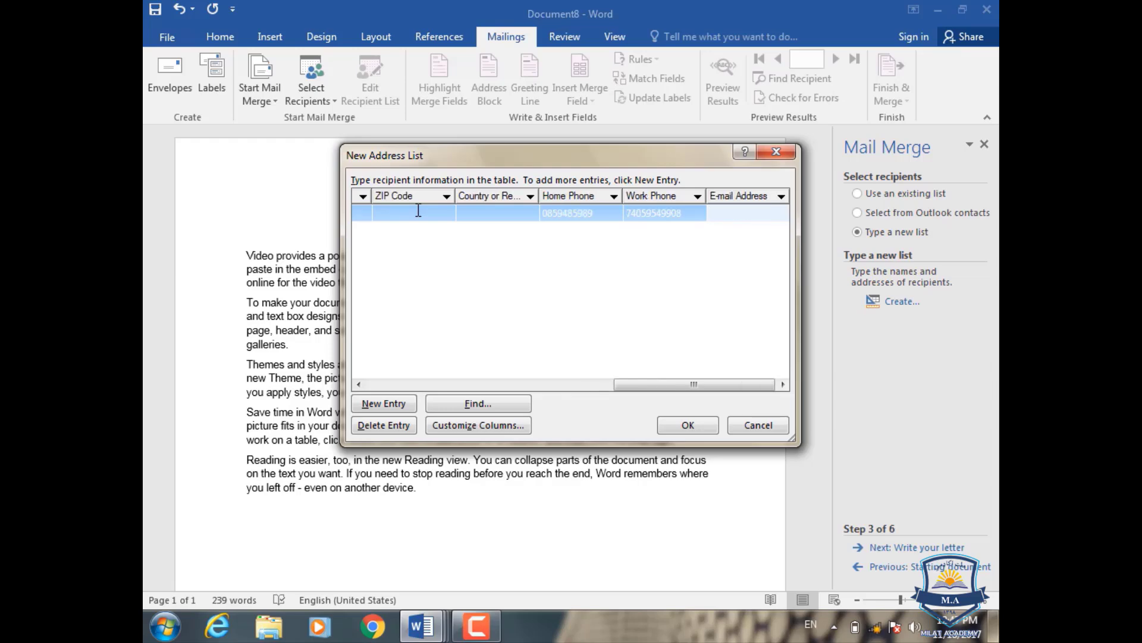
left_click(381, 403)
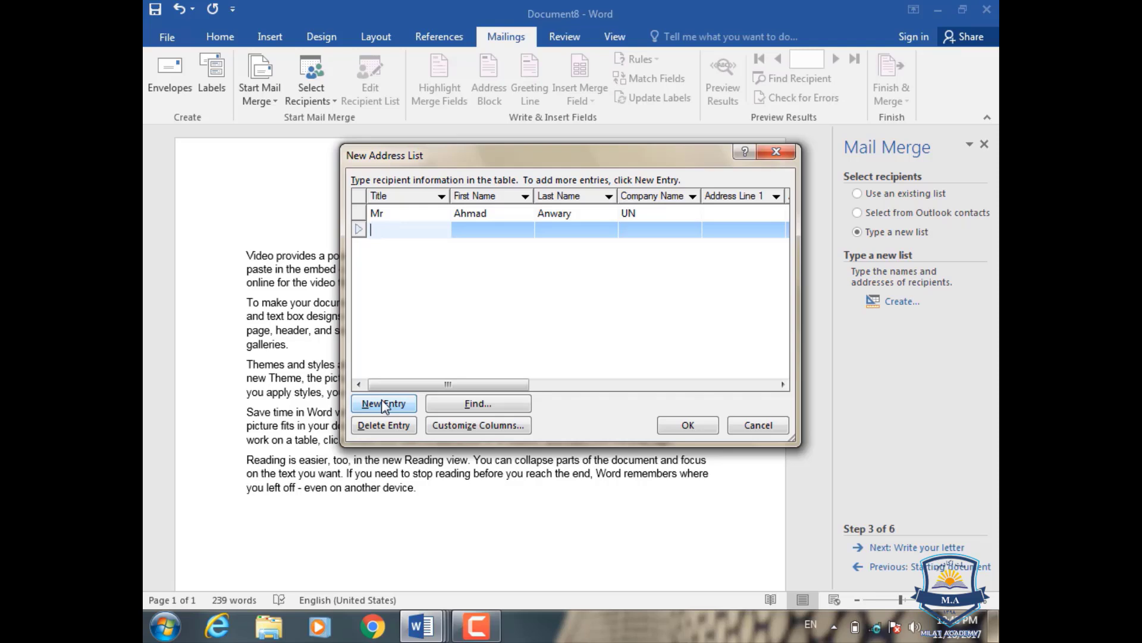
- Enter the second recipient's title Mr, first and last name, and company UNC
type("Mr")
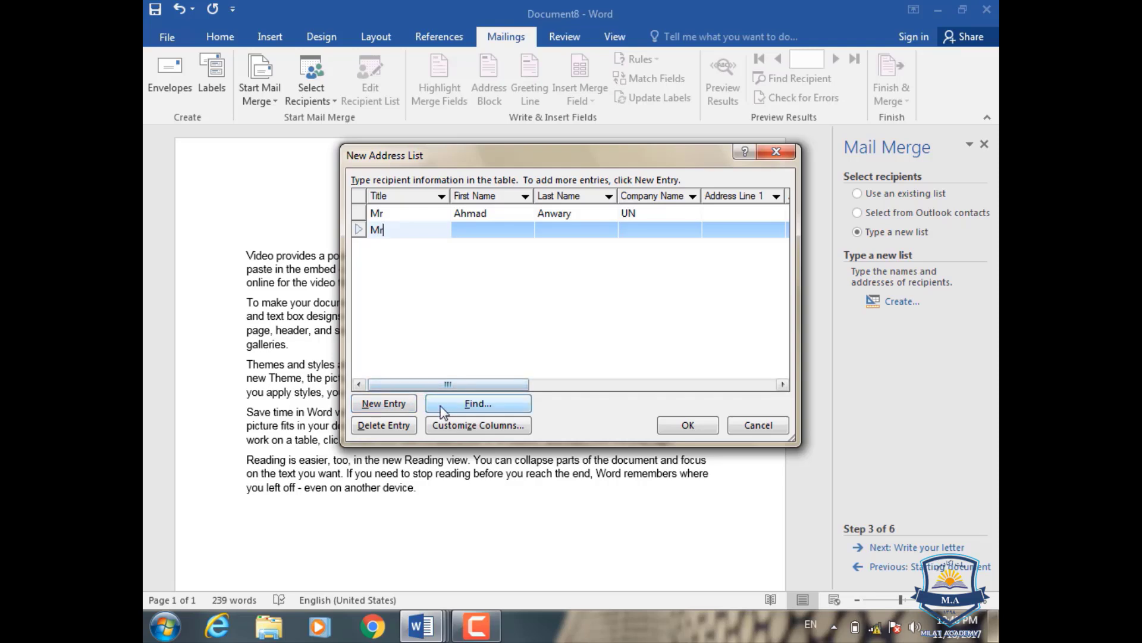
left_click(513, 232)
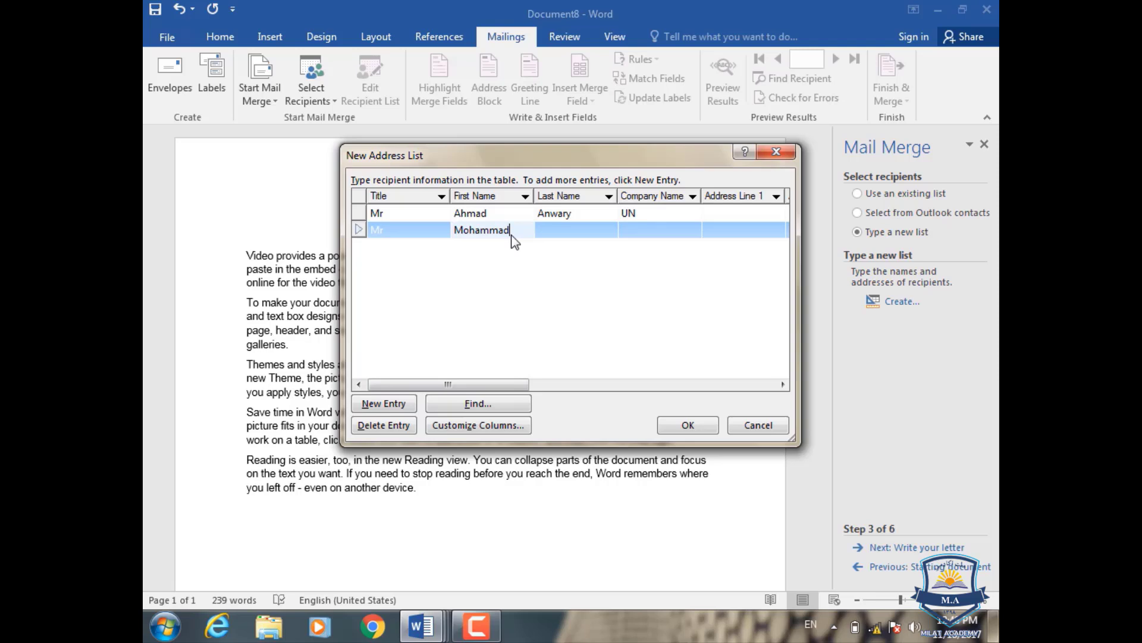
key("Tab")
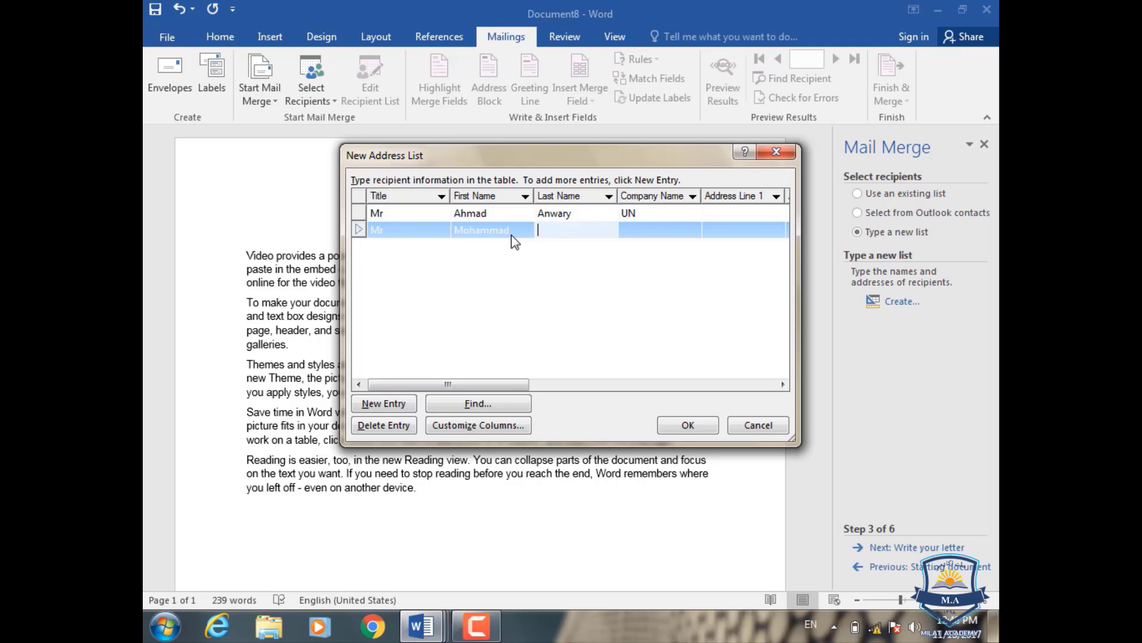
key("Tab")
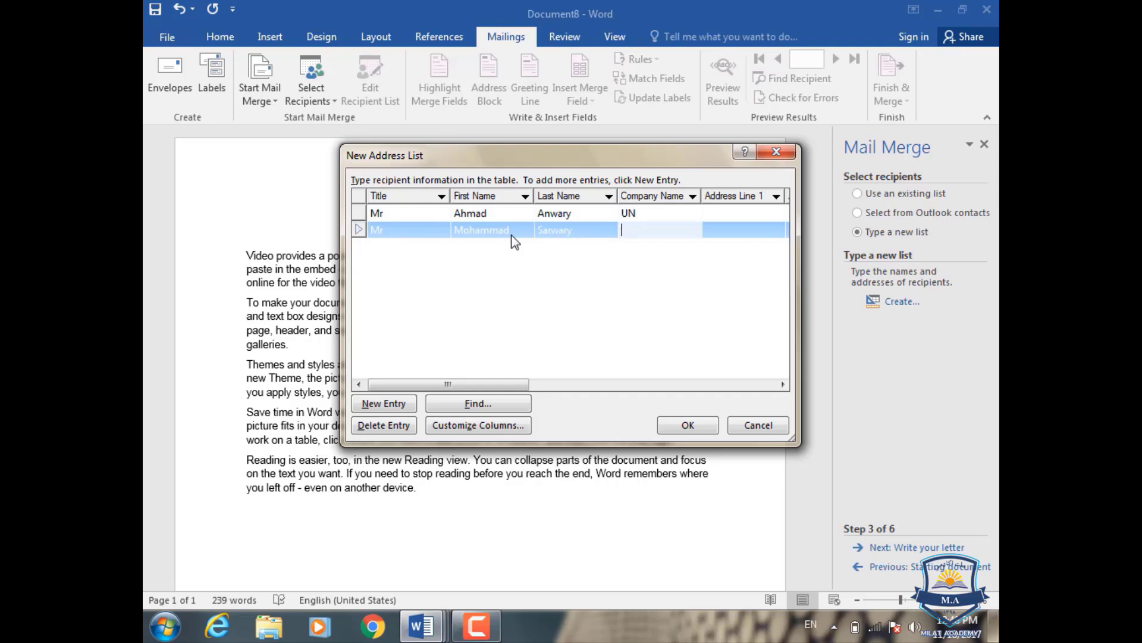
type("UNC")
- Add city Kandahar and the second recipient's home and work phone numbers
key("Tab")
key("Tab")
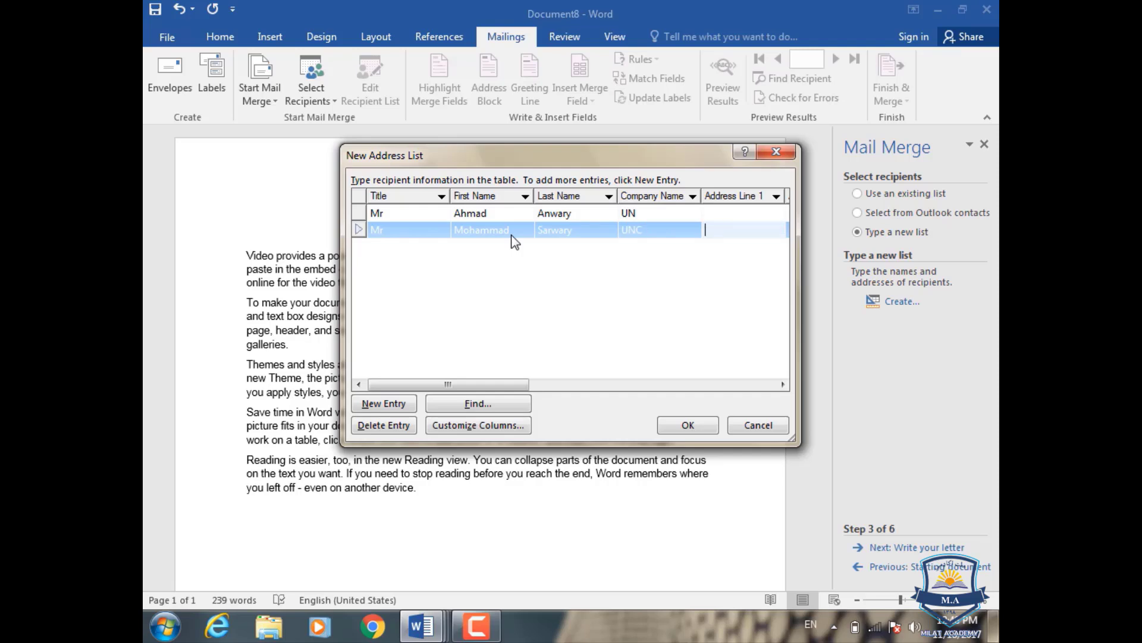
key("Tab")
type("K")
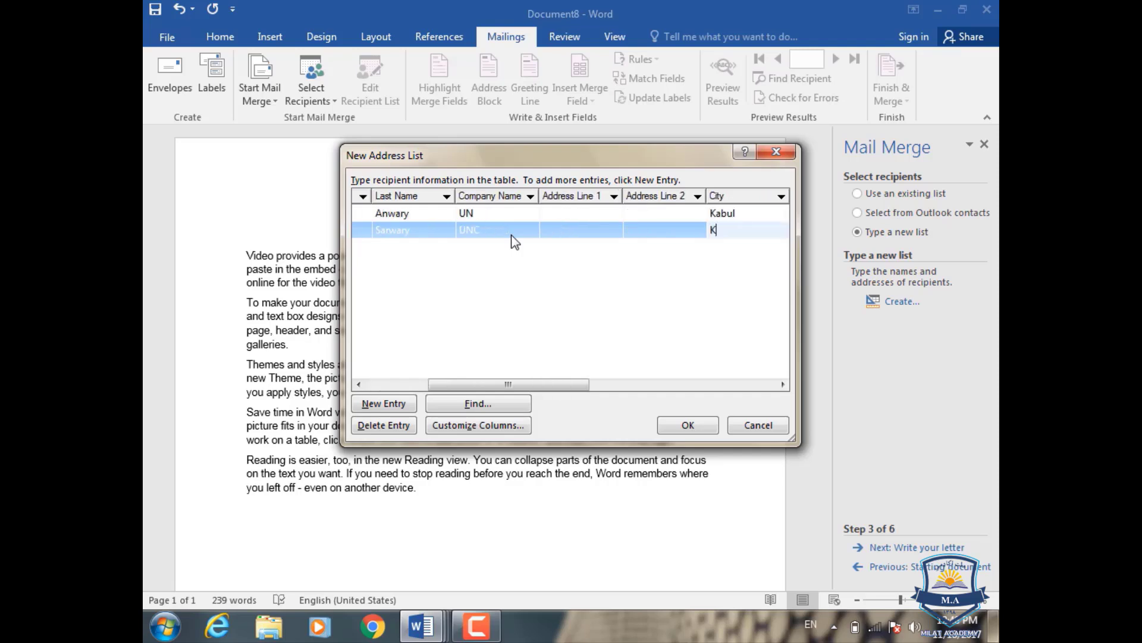
type("andahar")
key("Tab")
key("Tab")
key("Tab")
key("Tab")
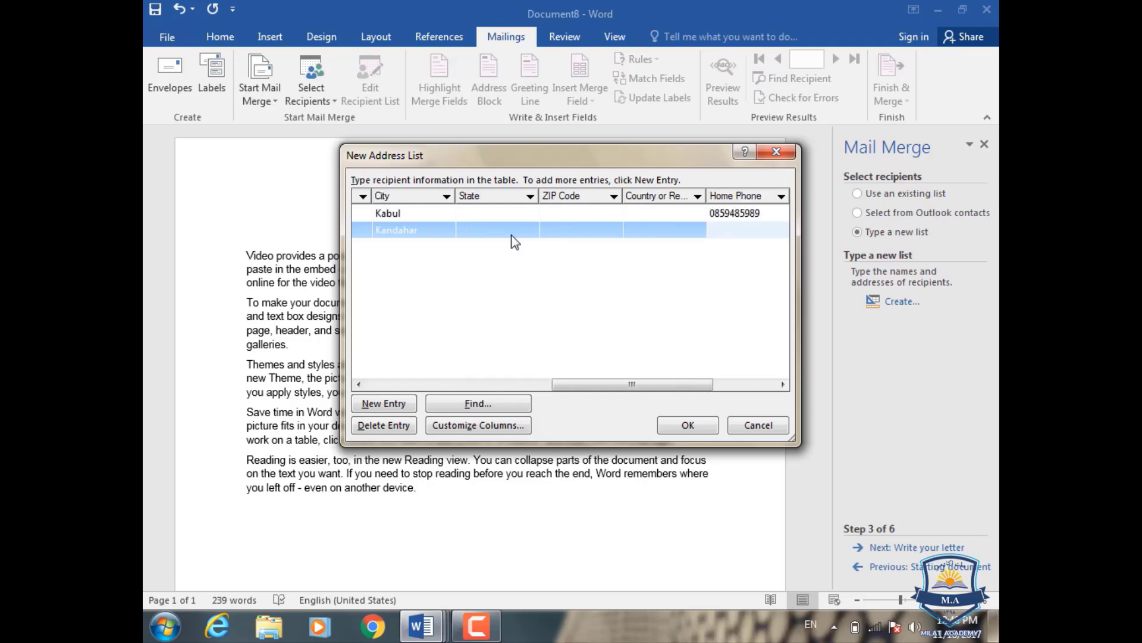
key("Tab")
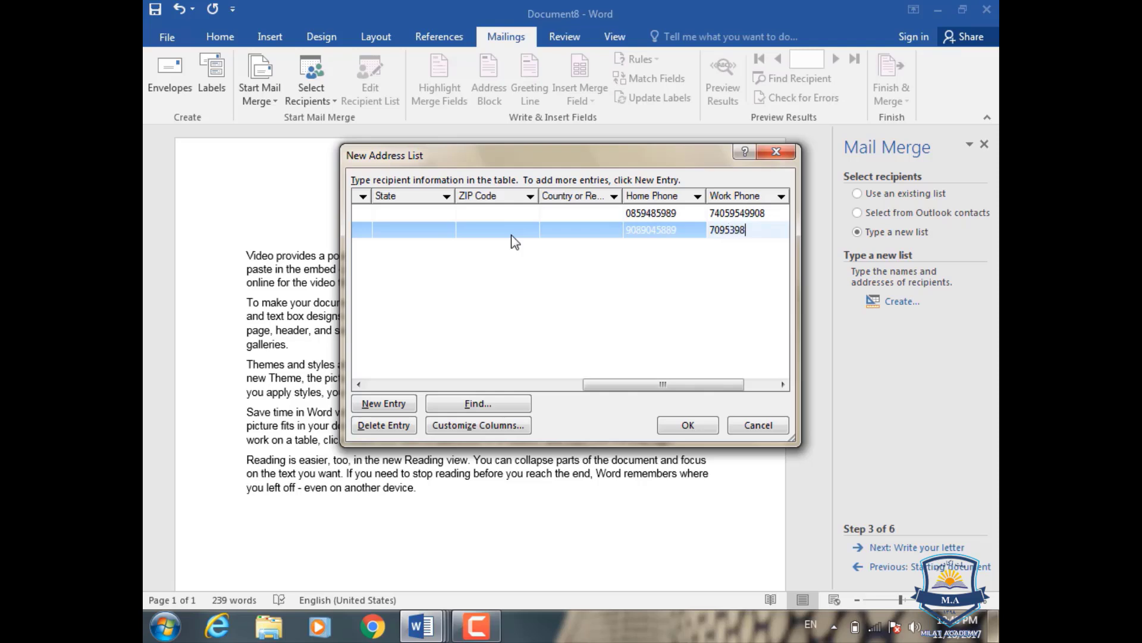
- Add a third entry with title Mrs, the recipient's first and last name, and company NV
left_click(375, 404)
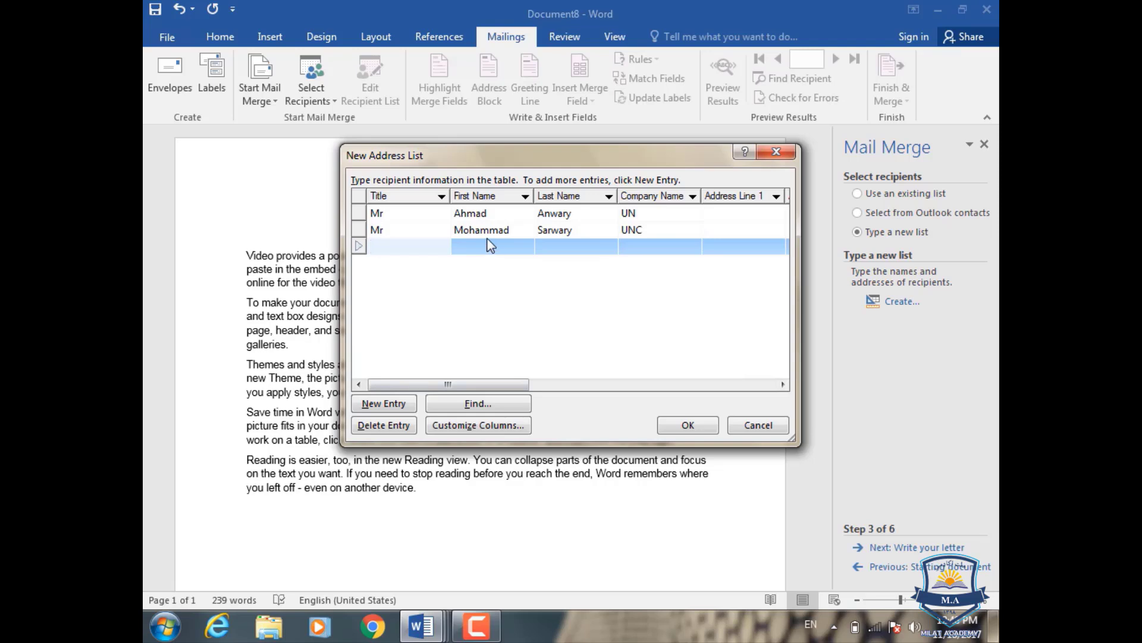
type("Mrs")
left_click(501, 251)
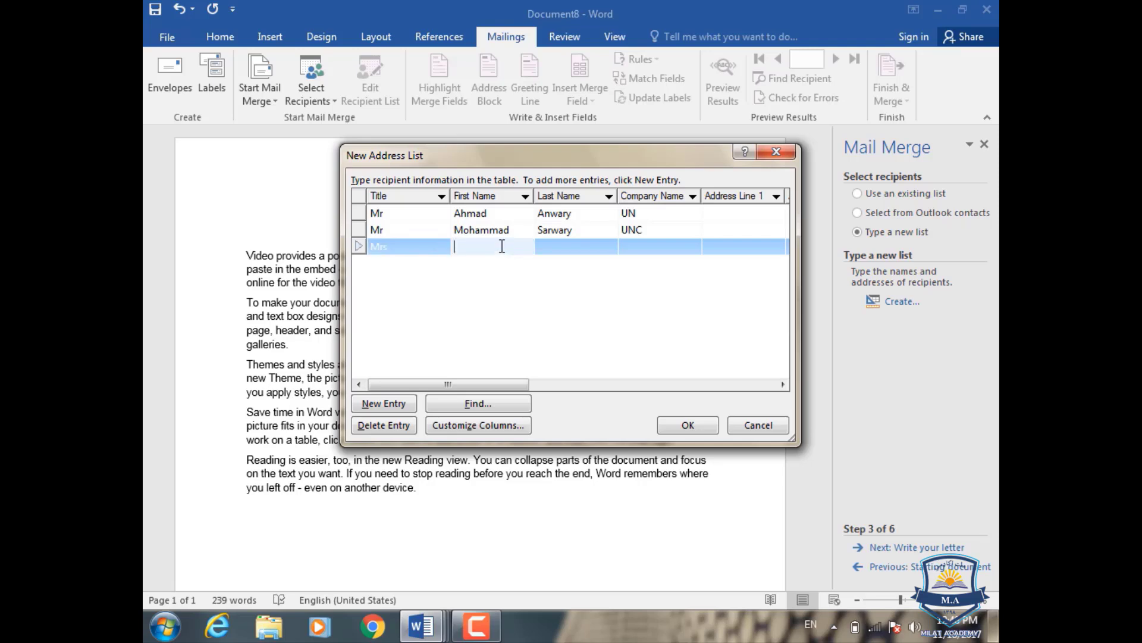
key("Tab")
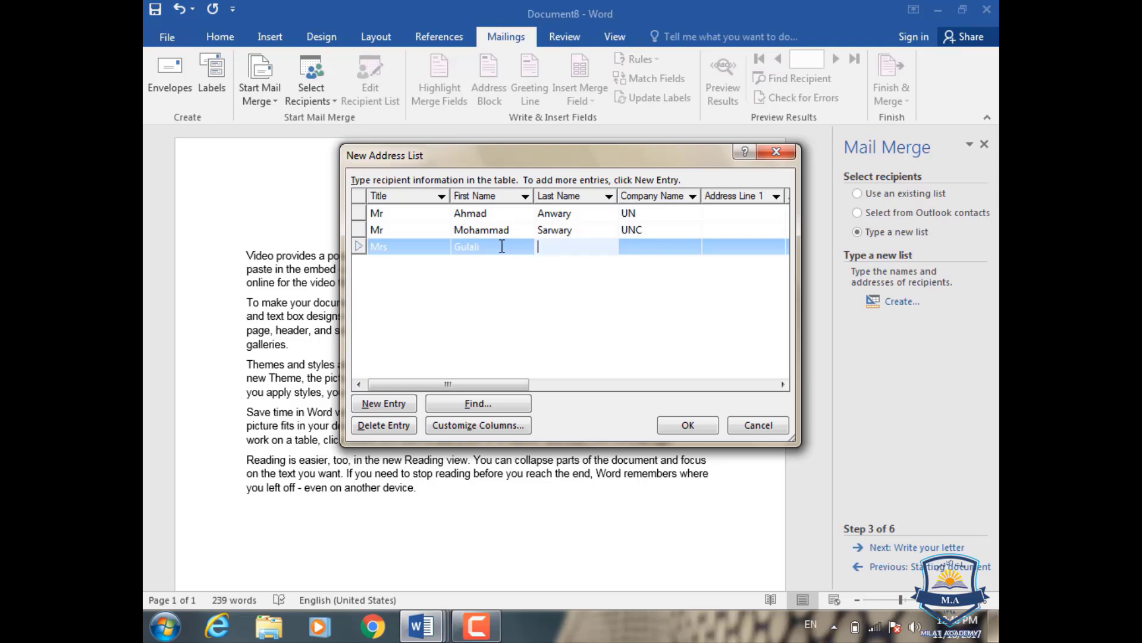
key("Tab")
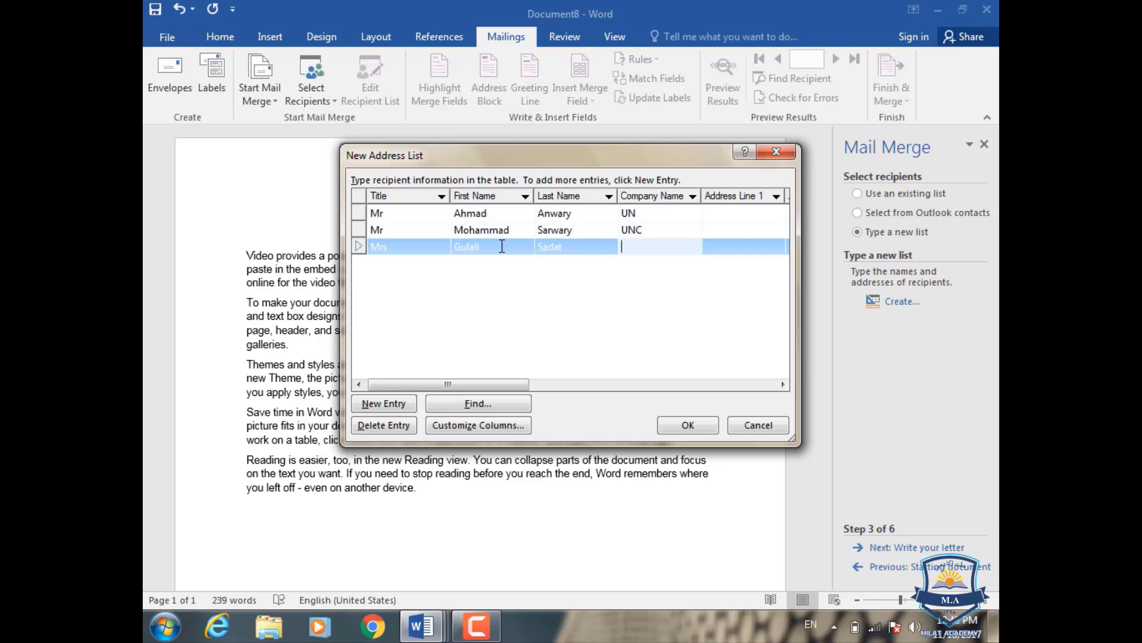
type("NV")
- Enter city Zabul and the third recipient's home and work phone numbers
key("Tab")
key("Tab")
key("Tab")
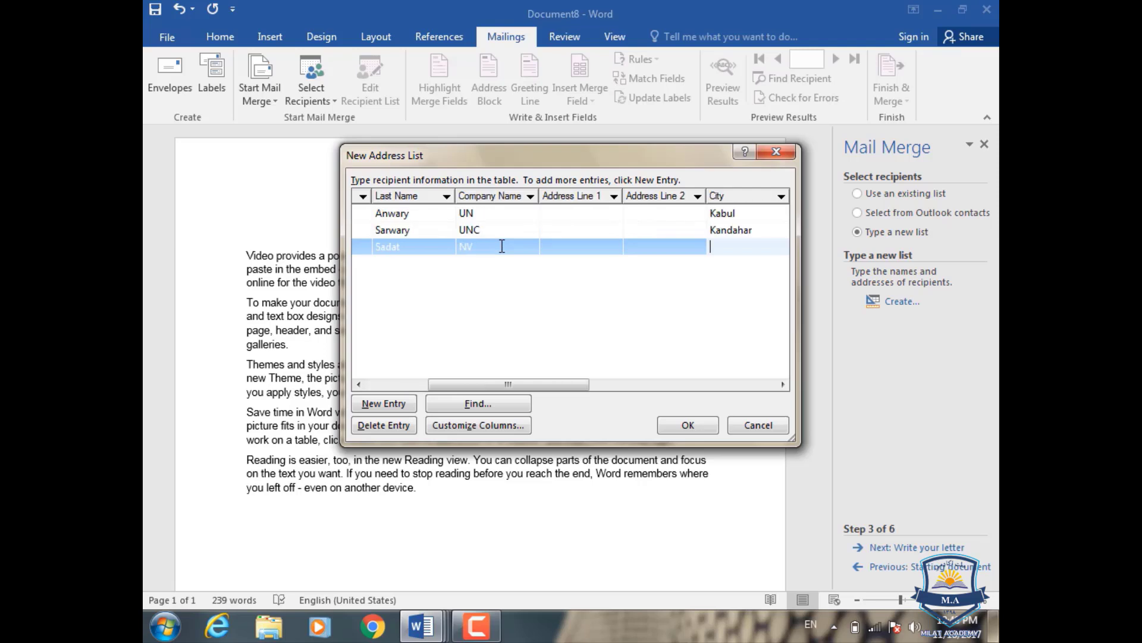
type("Zabul")
key("Tab")
key("Tab")
key("Tab")
key("Tab")
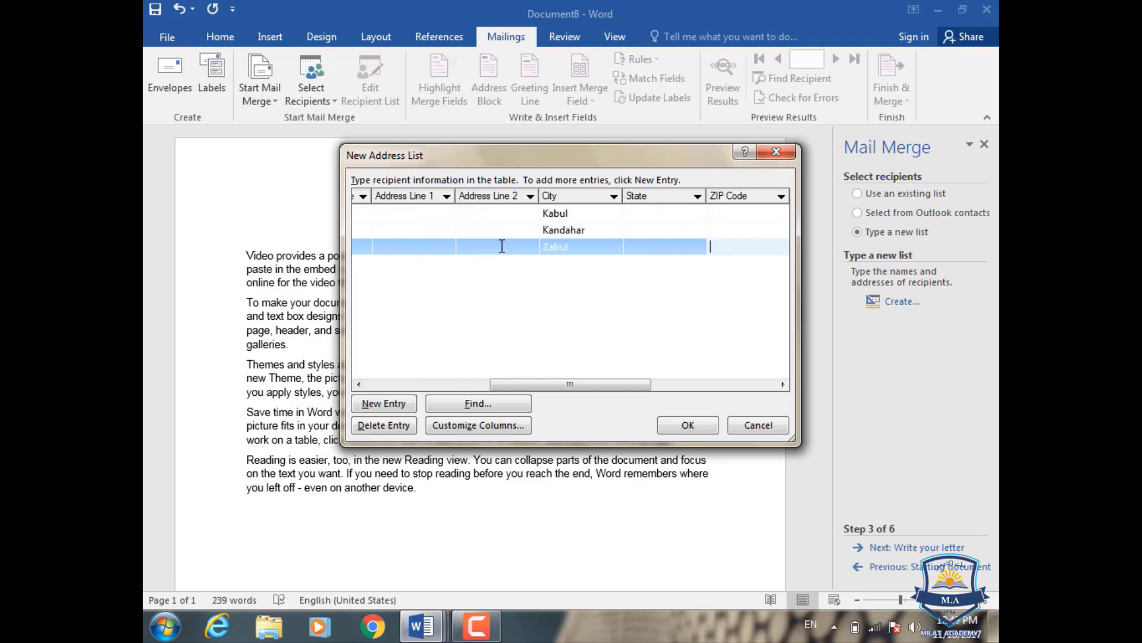
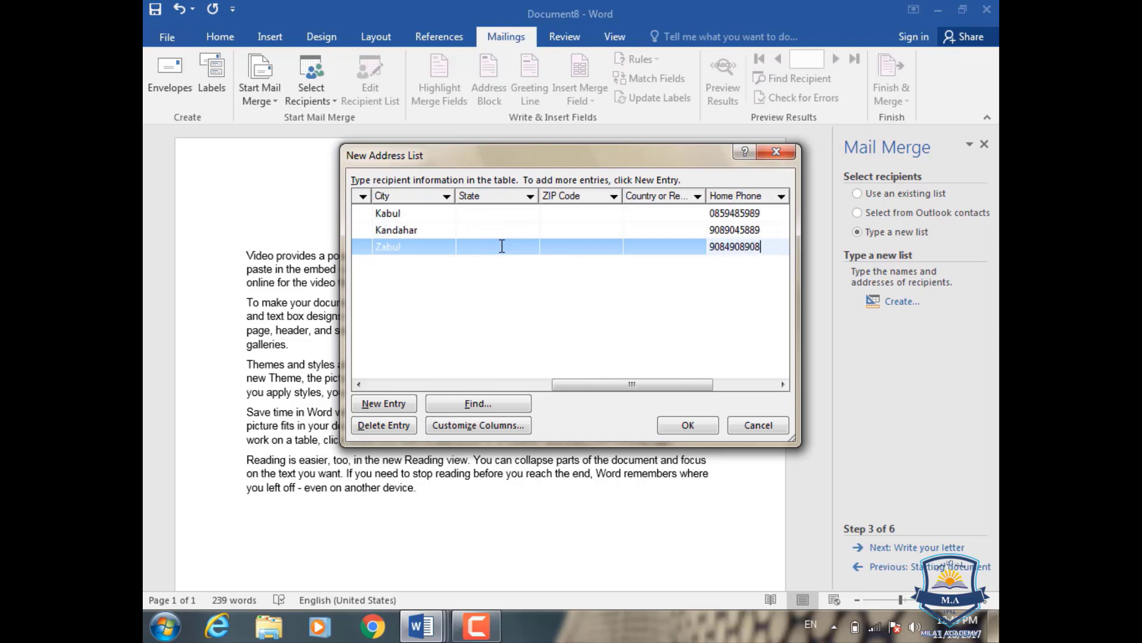
key("Tab")
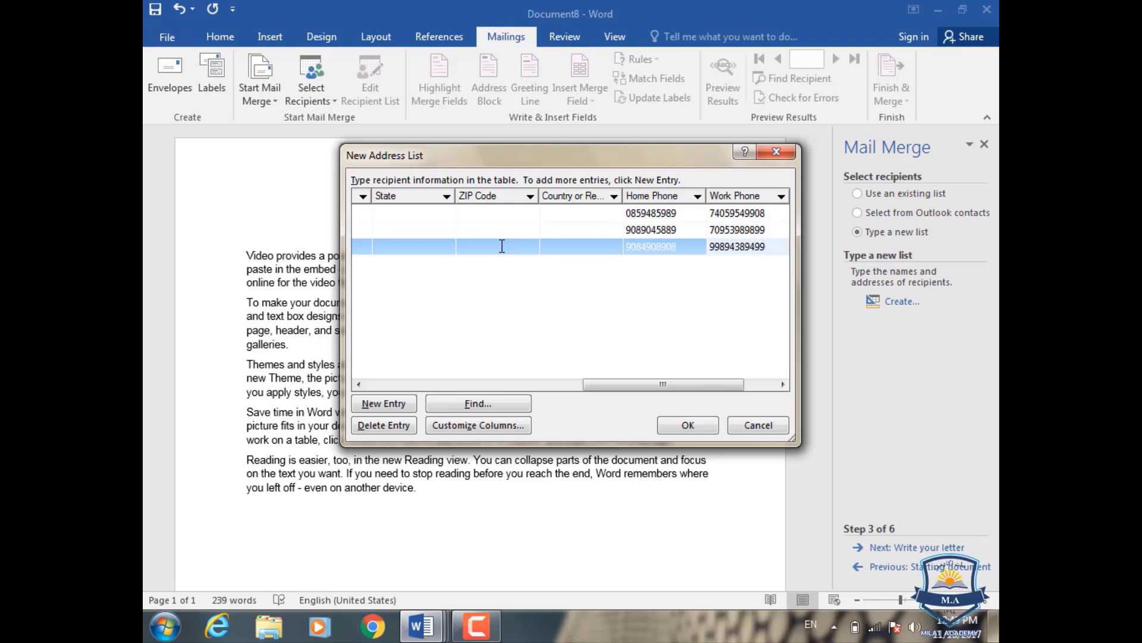
- Start a fourth recipient entry with title Mrs and the recipient's first and last name
left_click(366, 407)
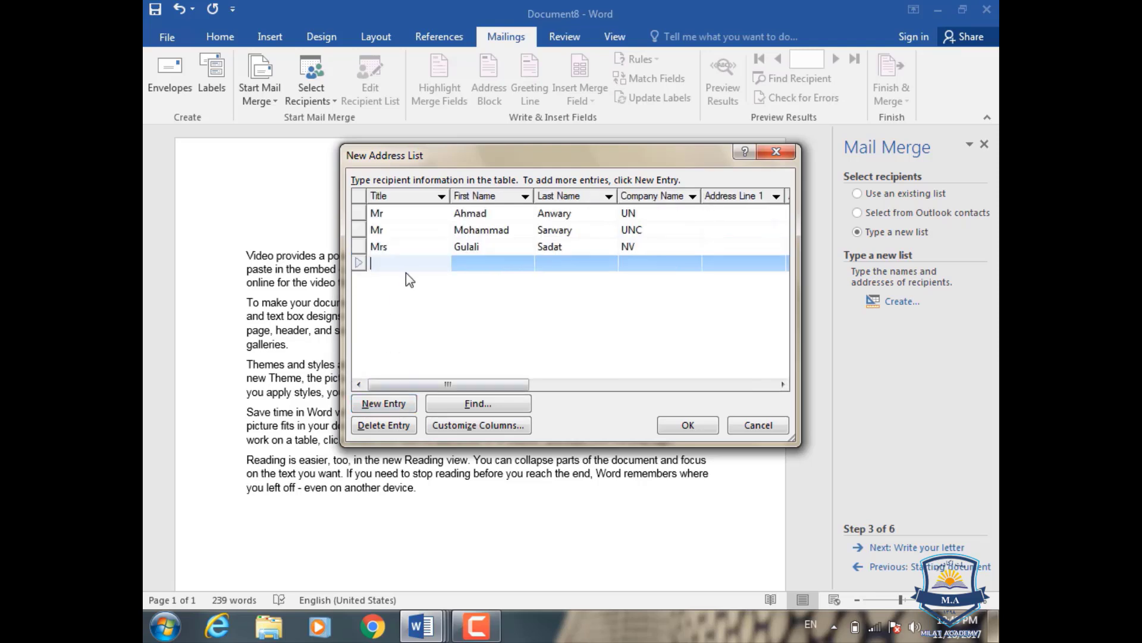
type("Mrs")
left_click(521, 267)
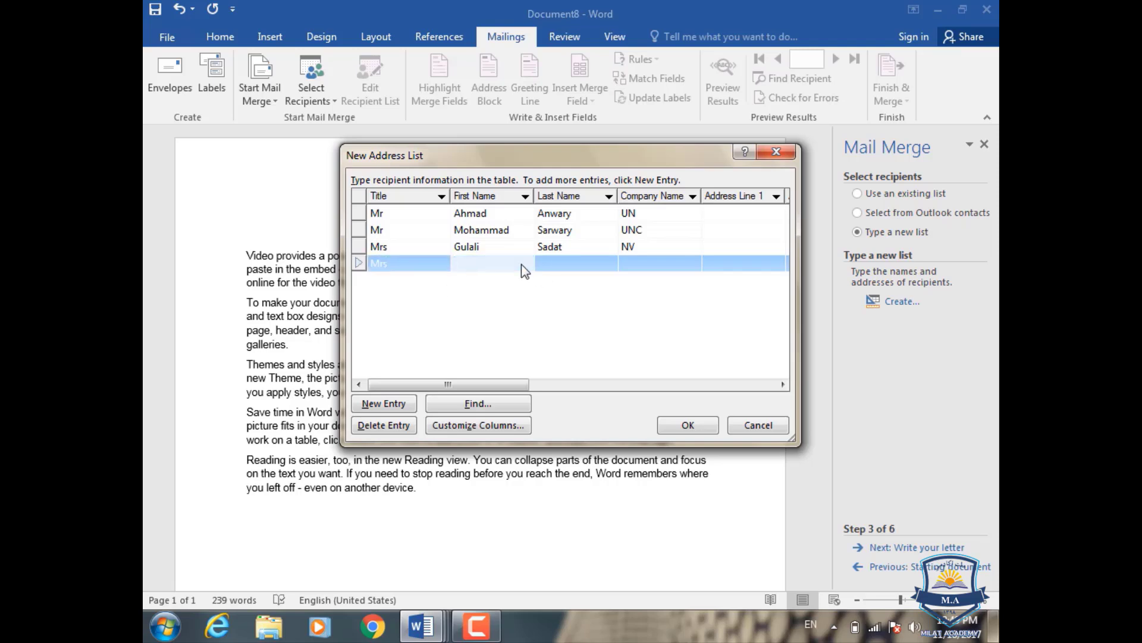
key("Tab")
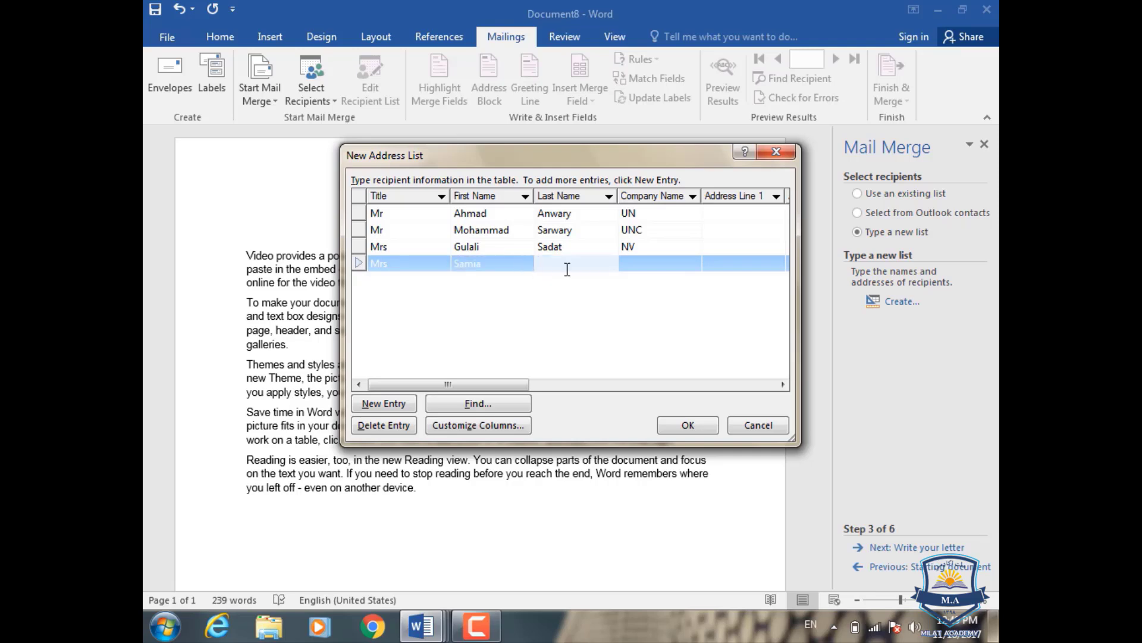
key("Tab")
key("Tab")
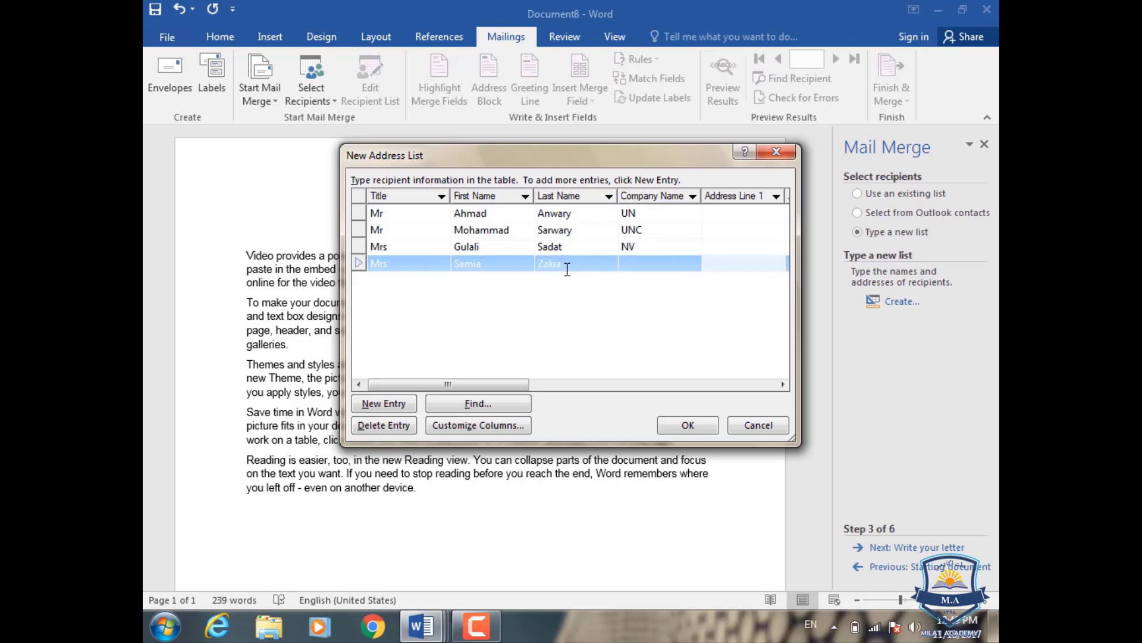
- Fill the fourth recipient's company YN, city Herat, and home and work phone numbers
left_click(636, 262)
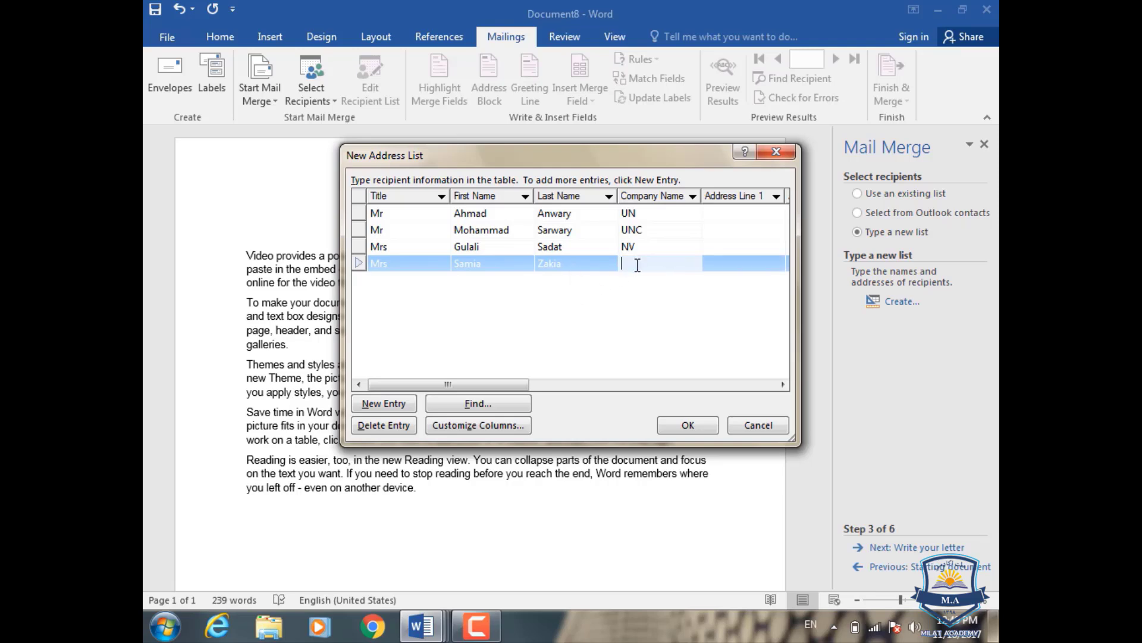
type("YN")
key("Tab")
key("Tab")
key("Tab")
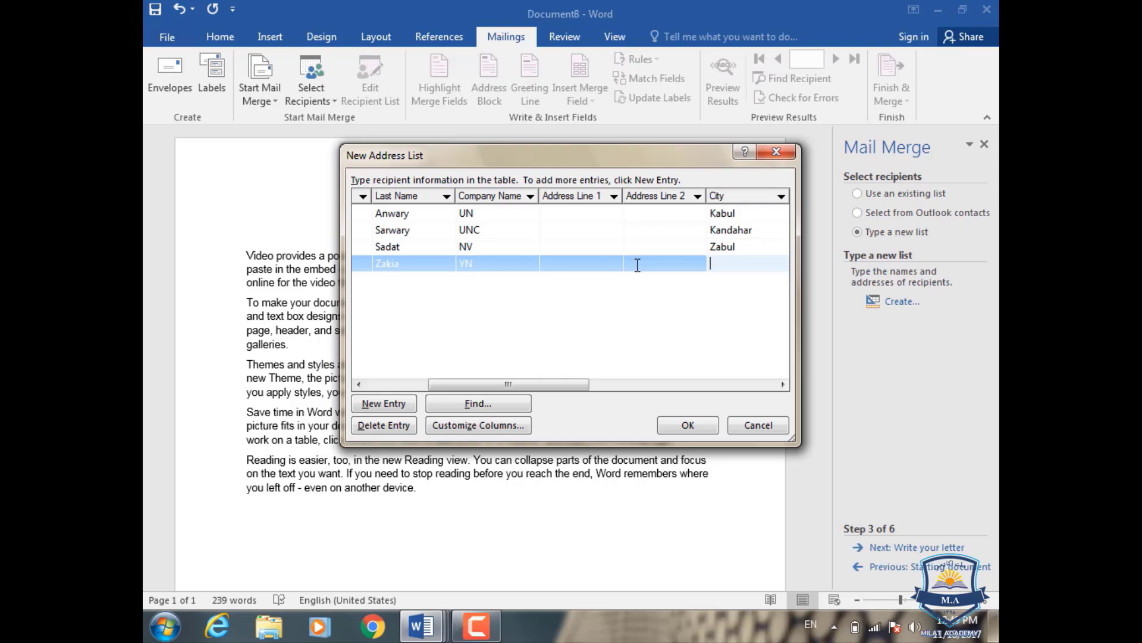
type("Herat")
key("Tab")
key("Tab")
key("Tab")
key("Tab")
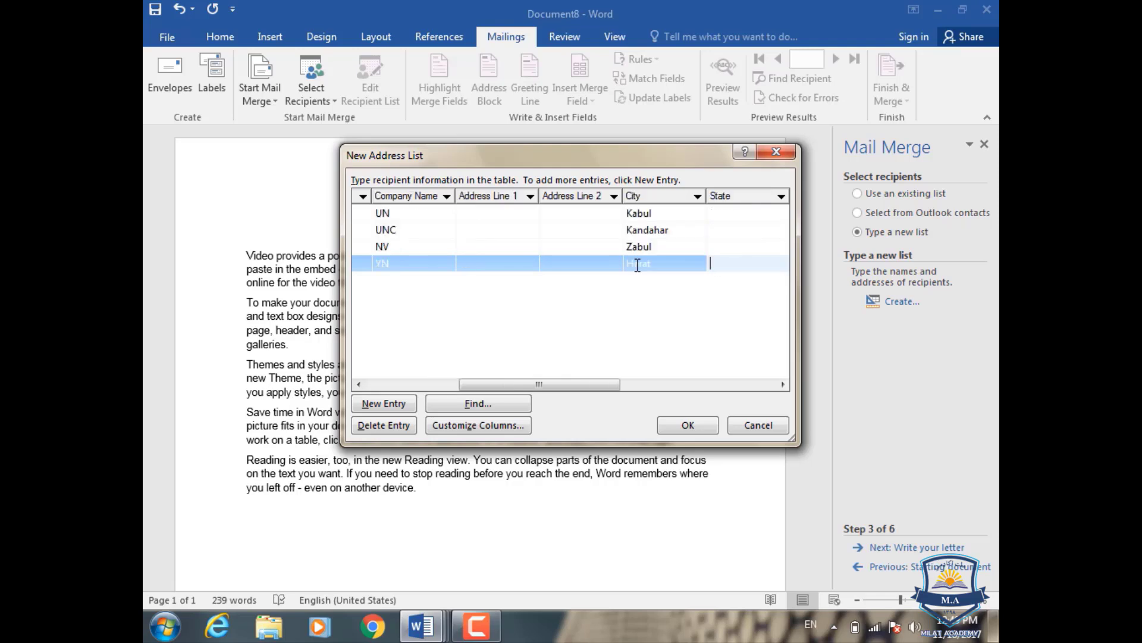
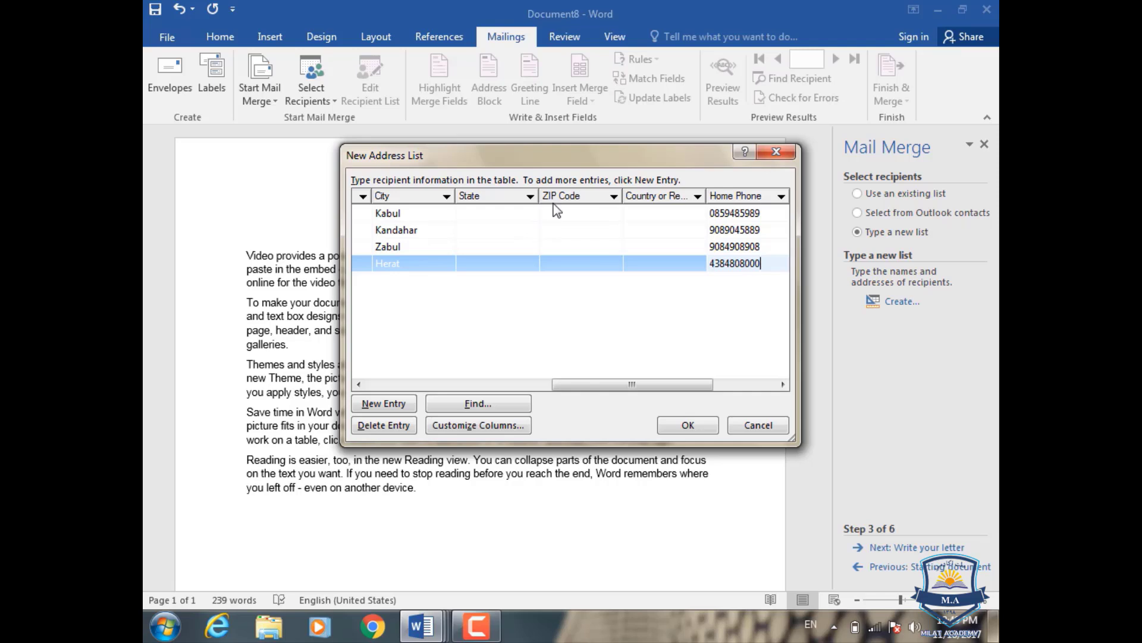
key("Tab")
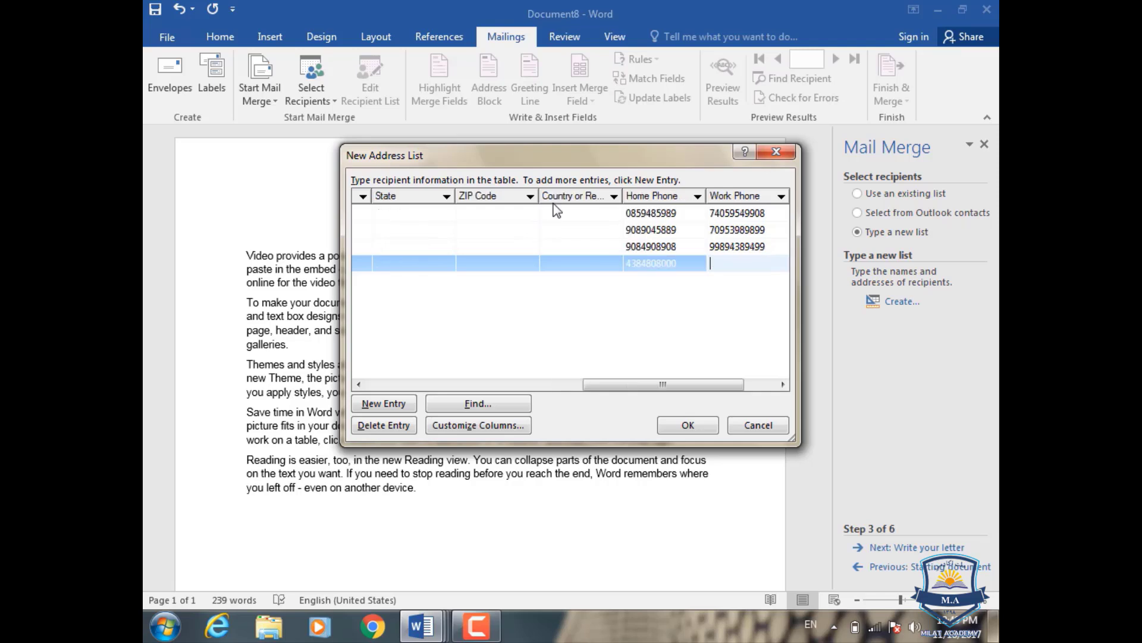
key("Tab")
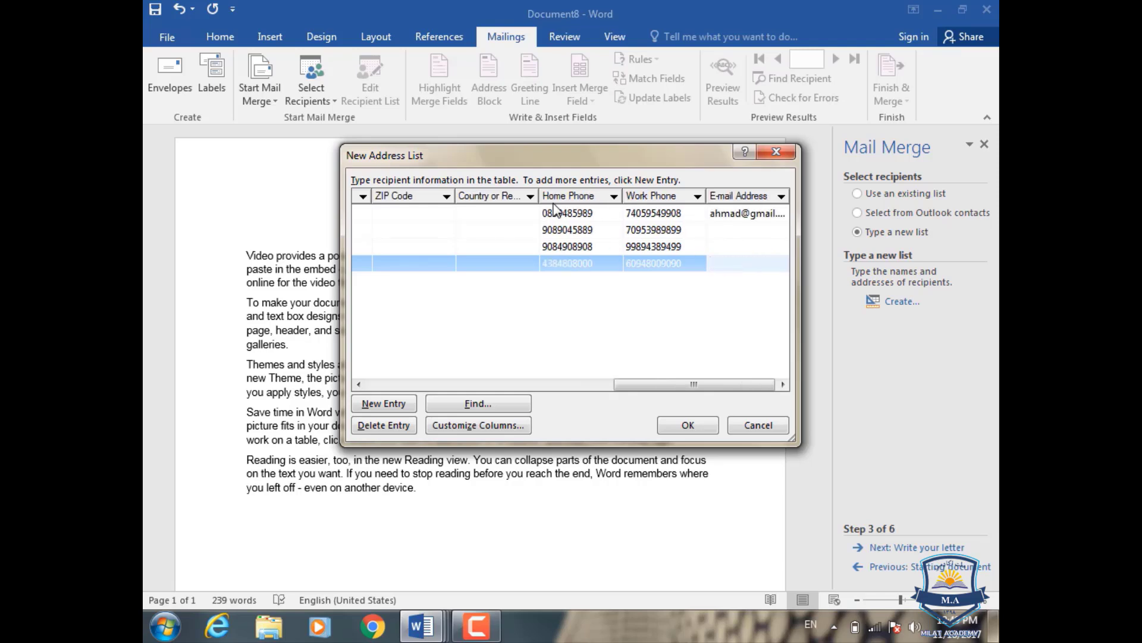
left_click(384, 403)
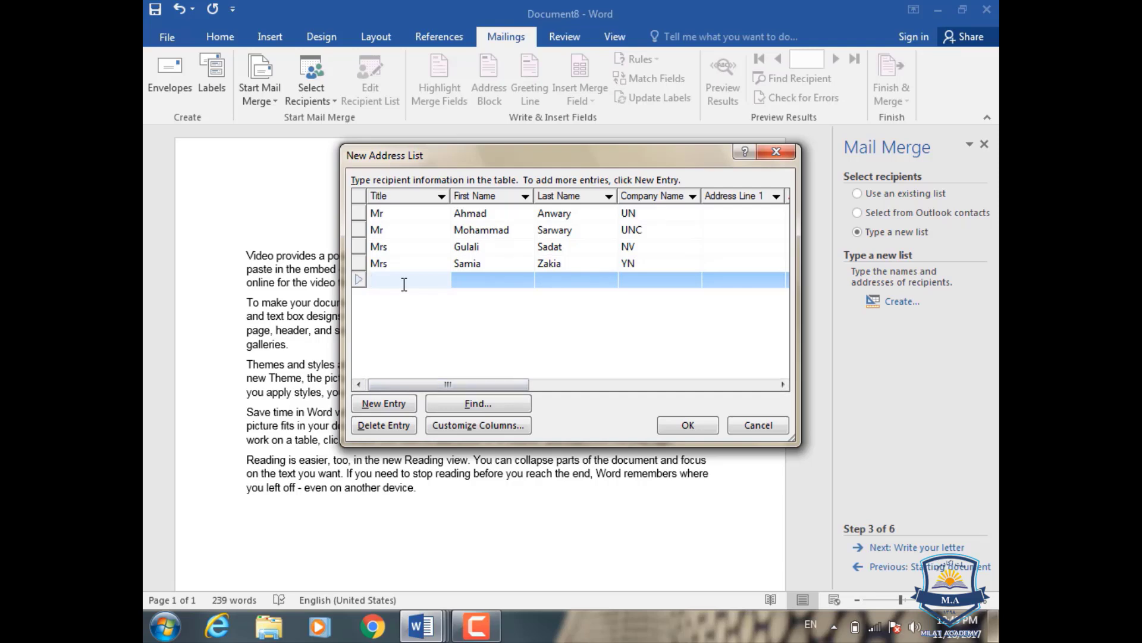
- Enter title Mr and the fifth recipient's corrected first and last name
type("Mr")
key("Tab")
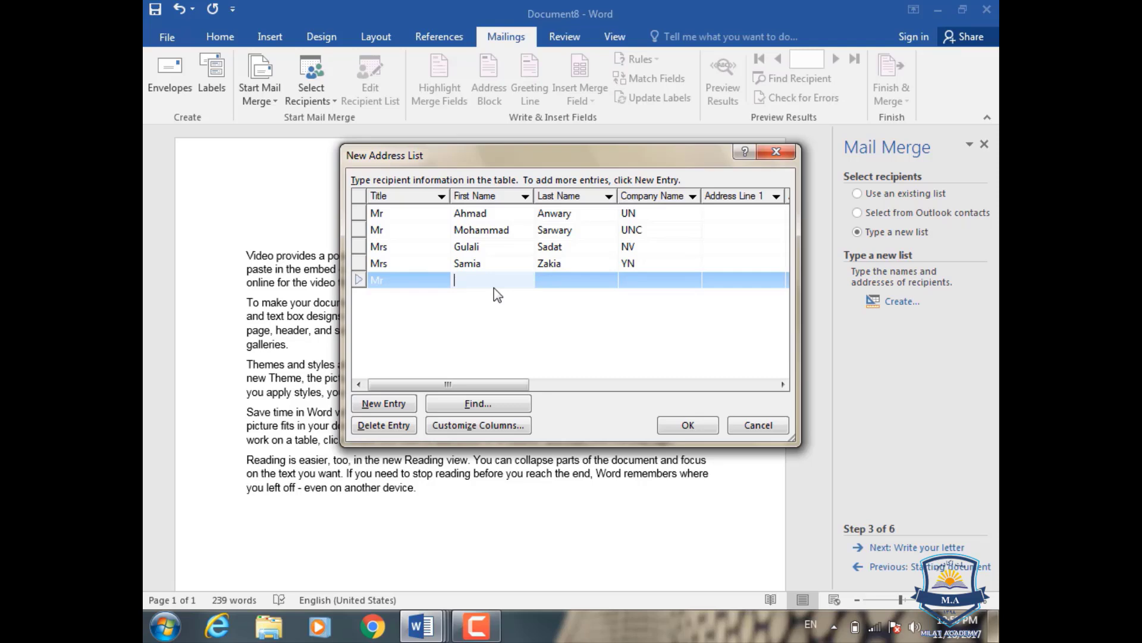
key("Tab")
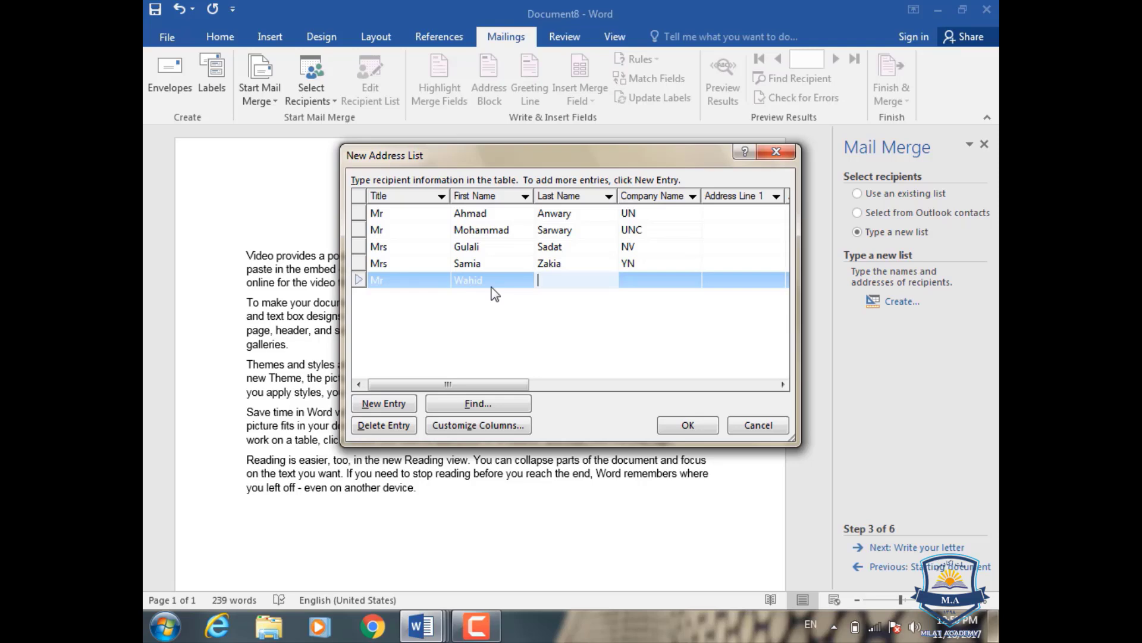
key("Tab")
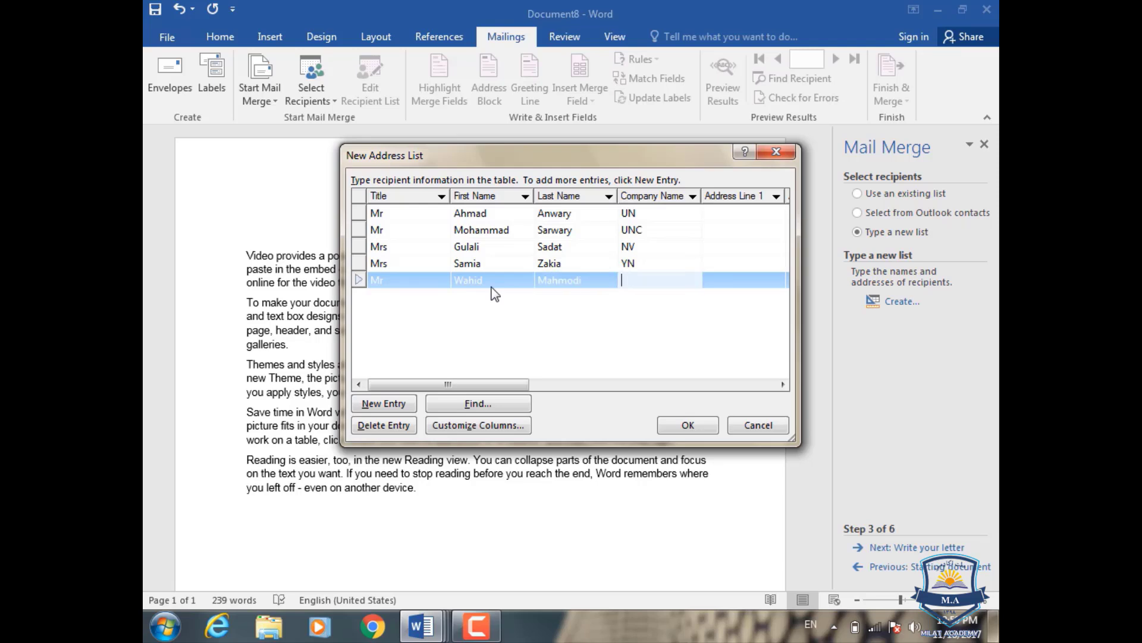
- Fill the fifth recipient's company UNB, city Mazar, and home and work phone numbers
type("UN")
type("c")
type("B")
key("Tab")
key("Tab")
key("Tab")
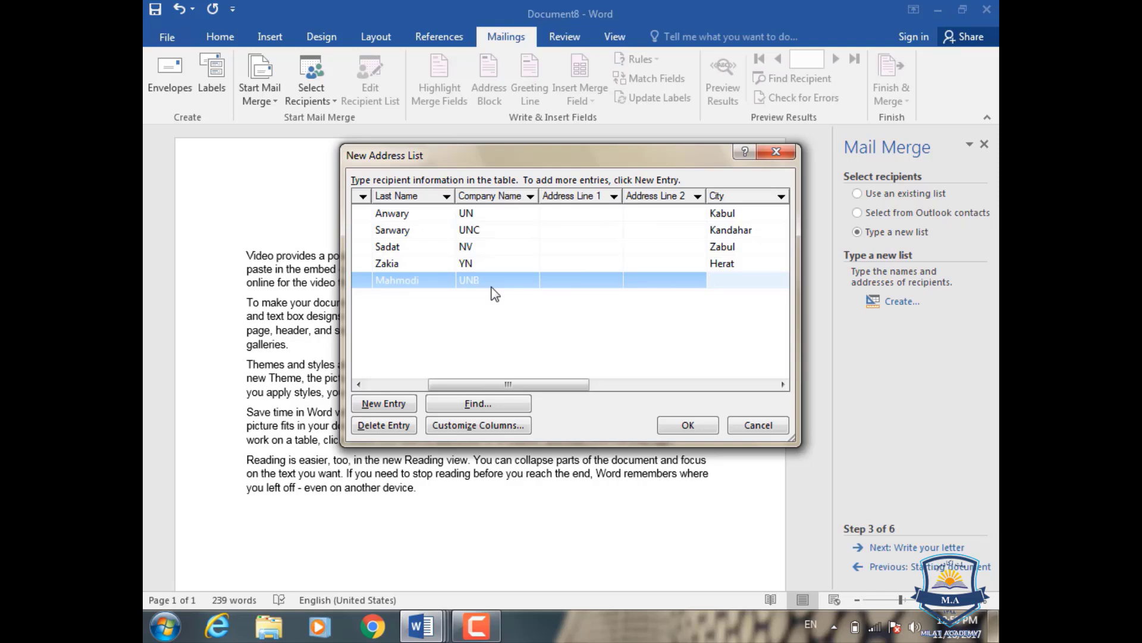
type("Z")
key("BackSpace")
type("Mazar")
key("Tab")
key("Tab")
key("Tab")
key("Tab")
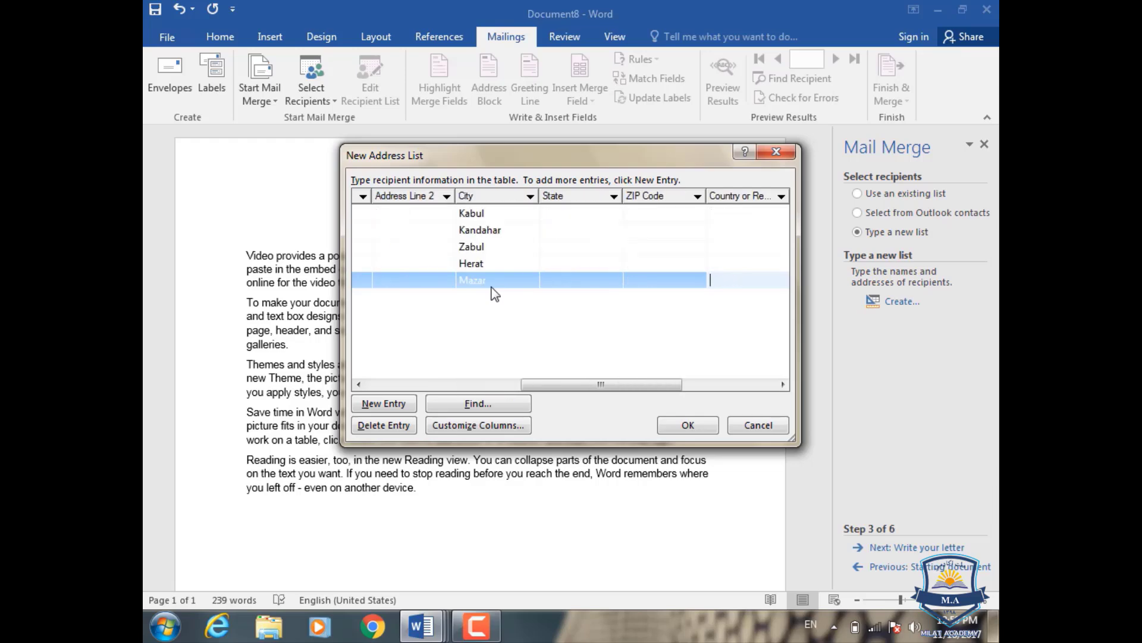
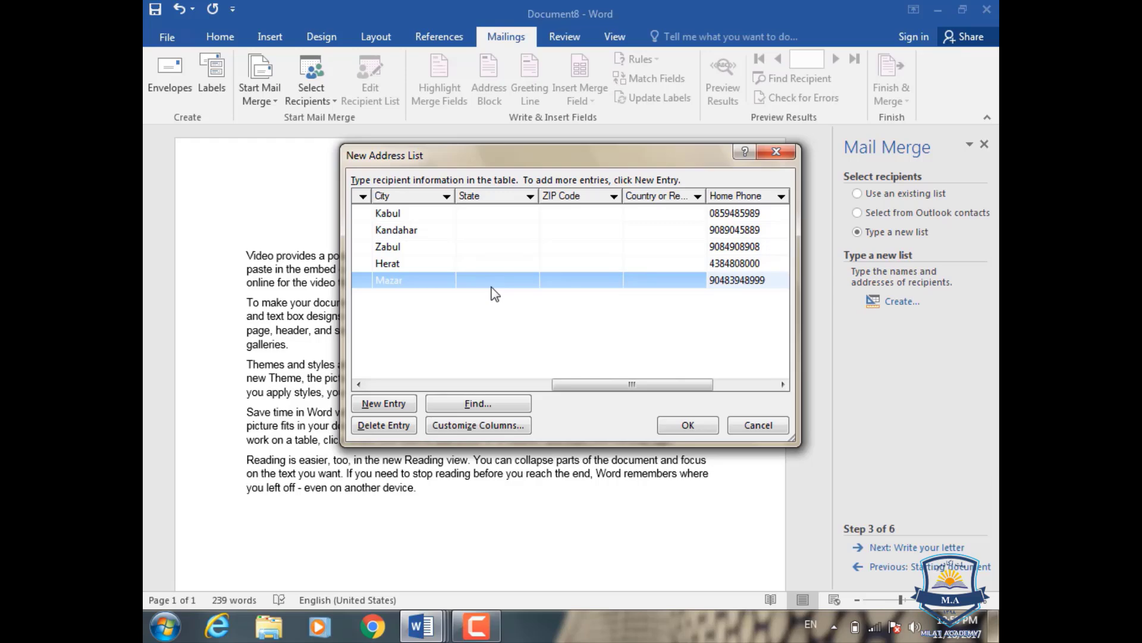
key("Tab")
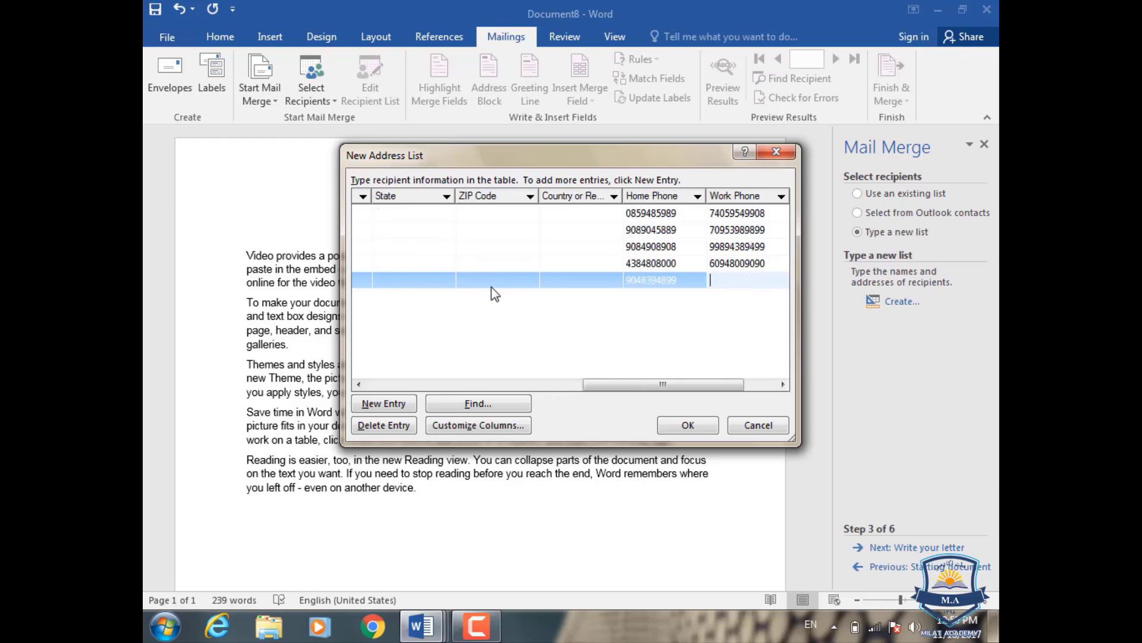
- Start a sixth recipient entry with title Mrs and the recipient's first and last name
left_click(385, 405)
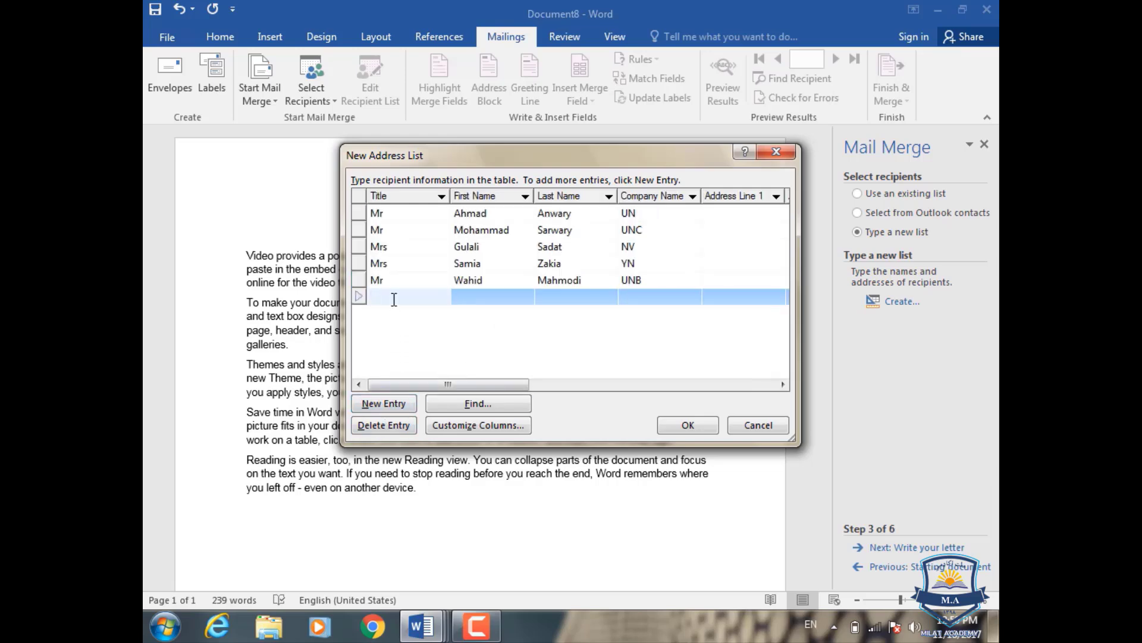
type("Mrs")
left_click(501, 296)
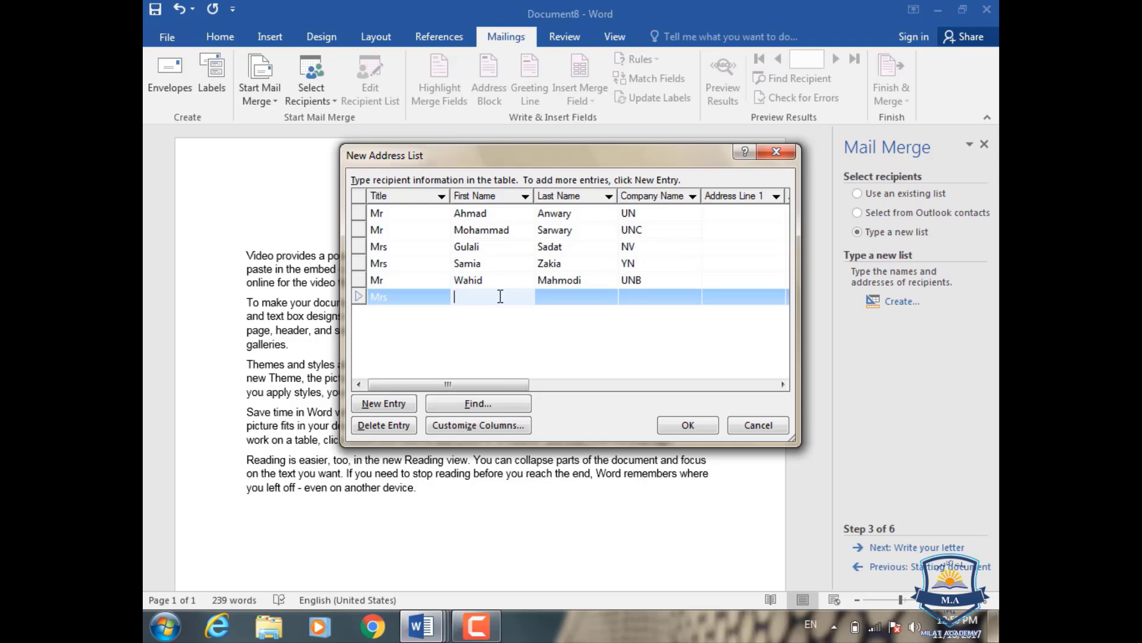
left_click(569, 296)
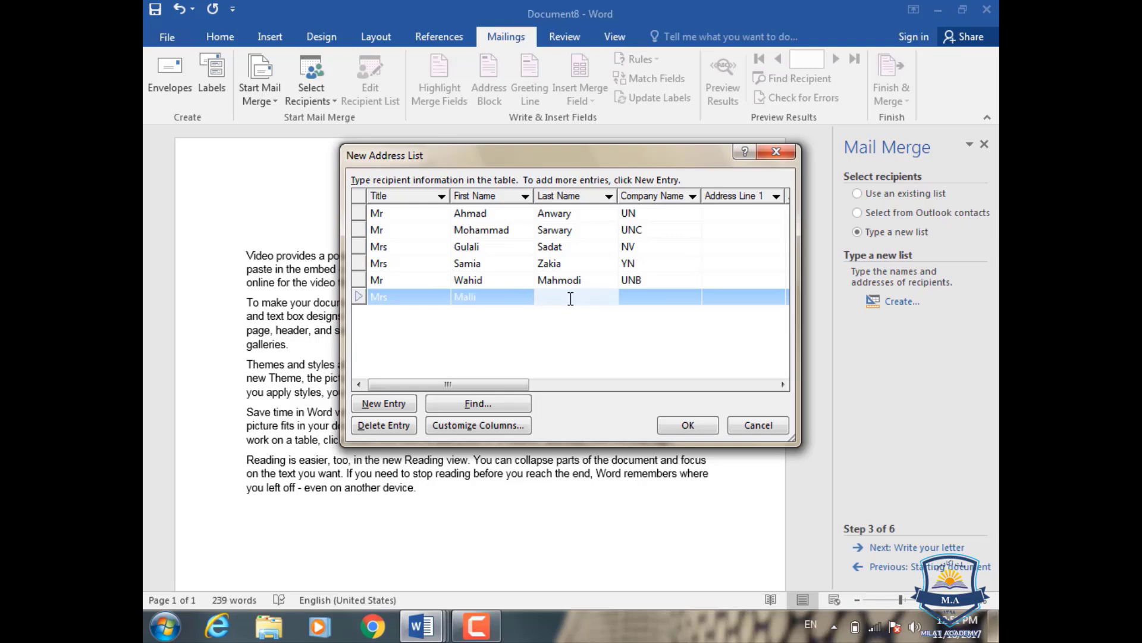
- Fill the sixth recipient's company OM, city Kandahar, and home and work phone numbers
key("Tab")
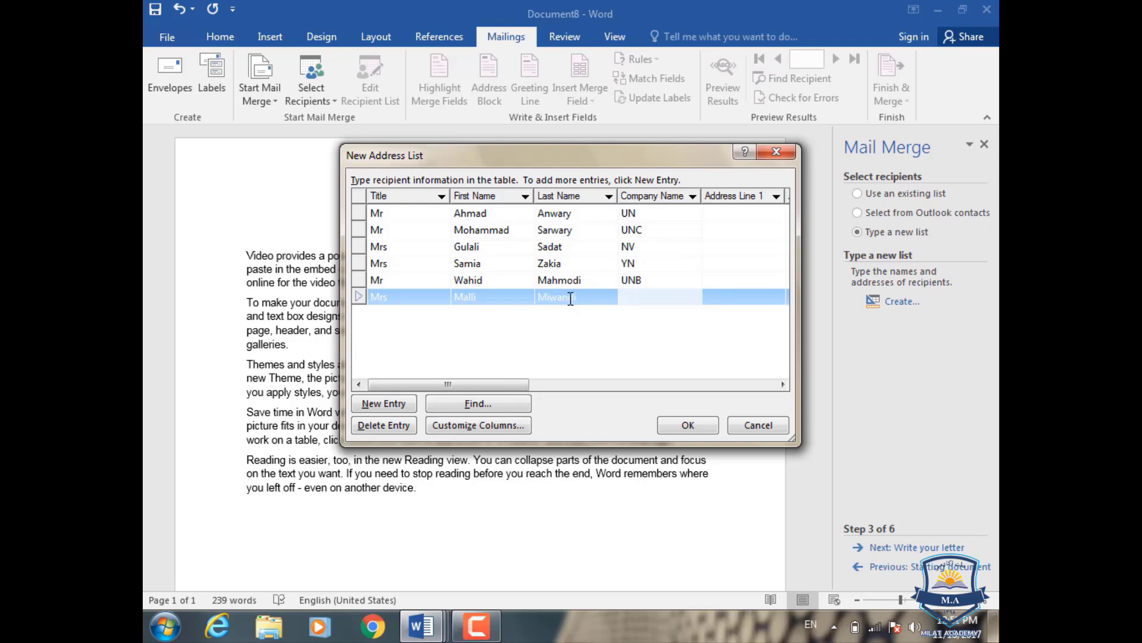
type("OM")
key("Tab")
key("Tab")
key("Tab")
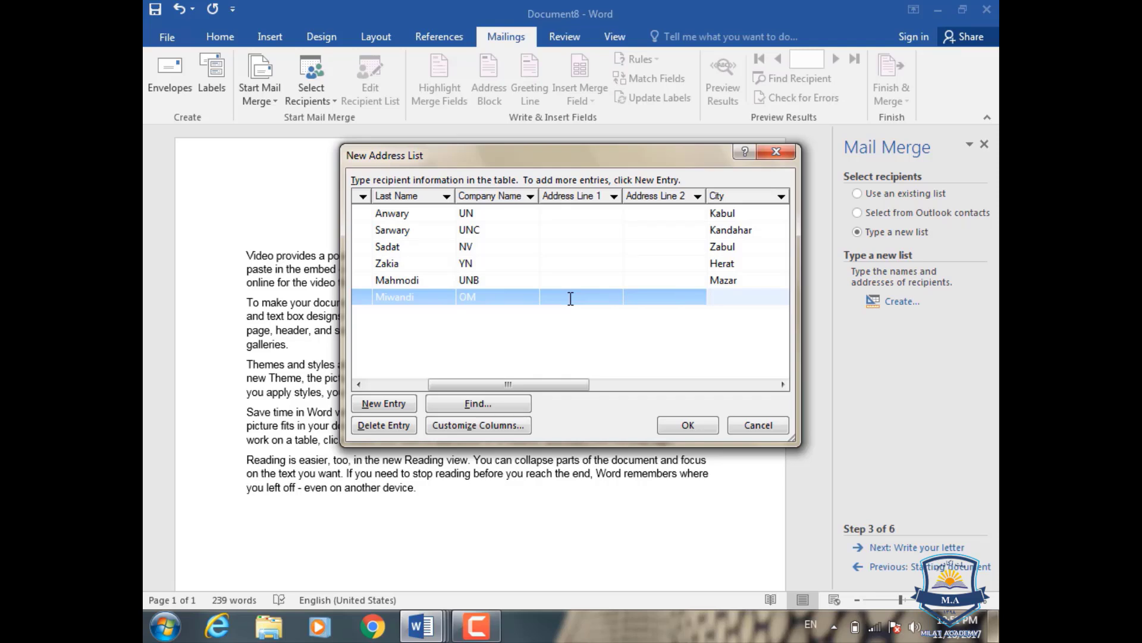
type("Kandahar")
key("Tab")
key("Tab")
key("Tab")
key("Tab")
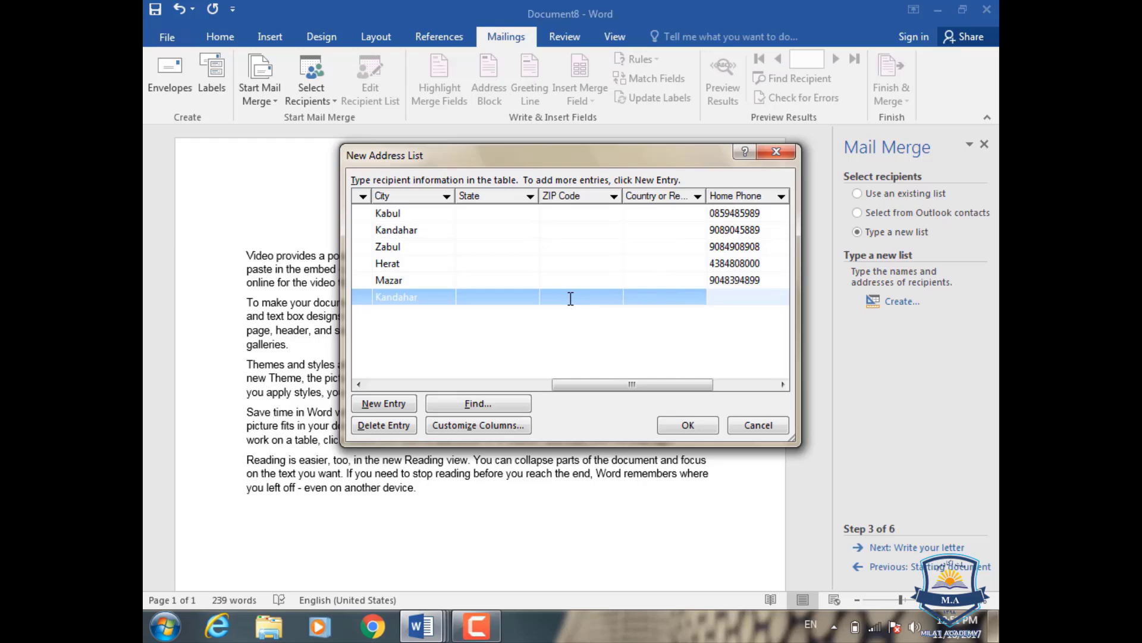
key("Tab")
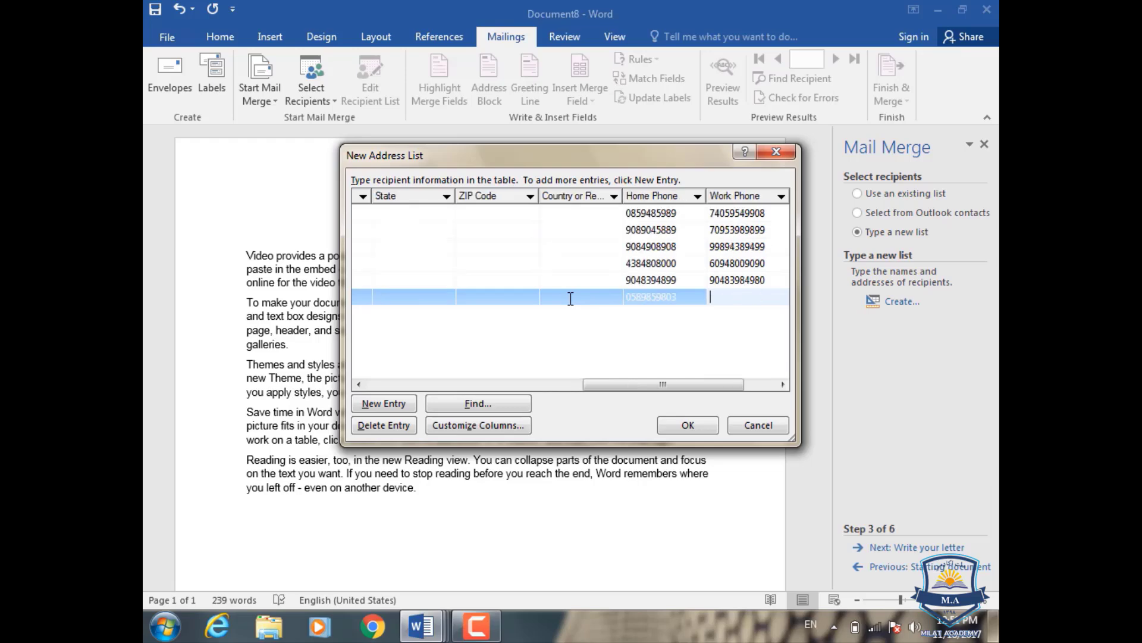
- Enter the first recipient's street in Address Line 1 and its Address Line 2 value
left_click_drag(660, 383, 379, 410)
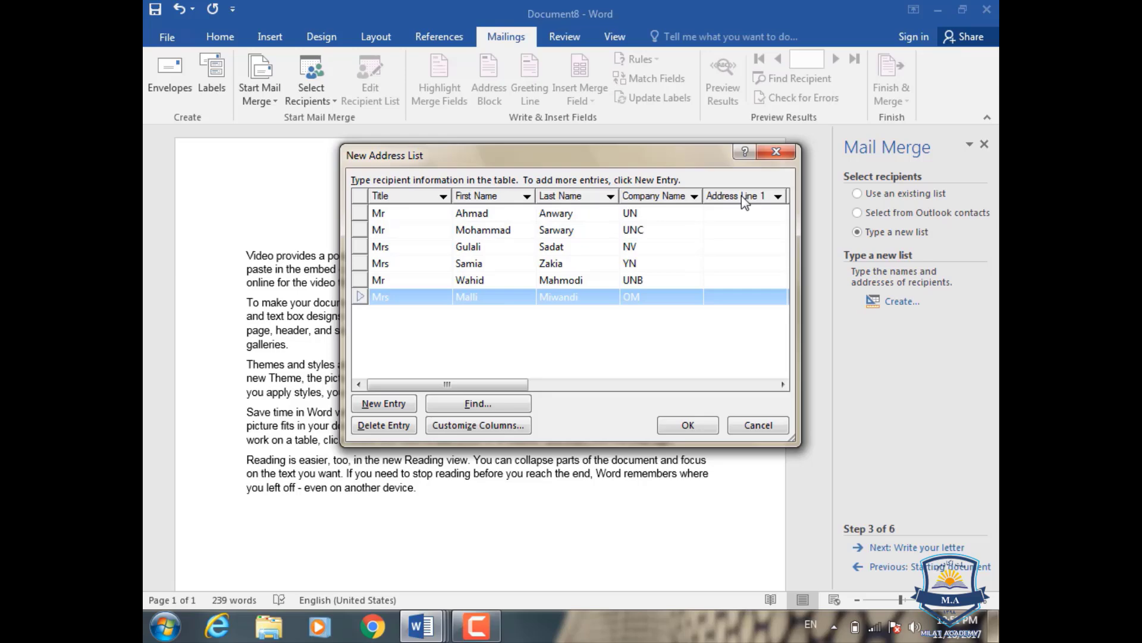
left_click(740, 212)
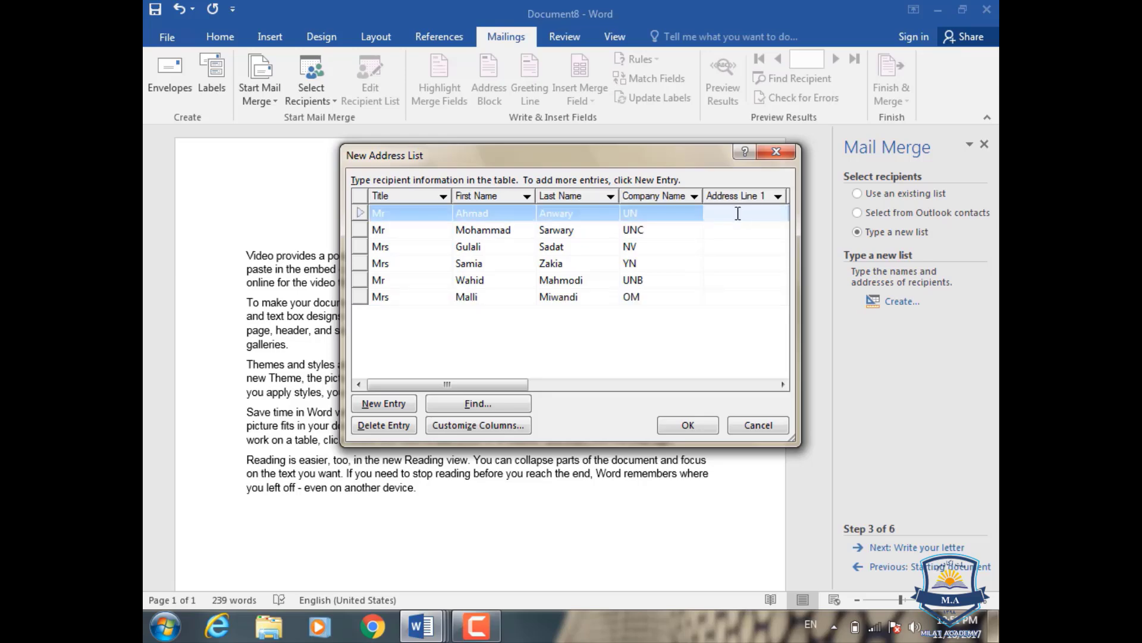
key("BackSpace")
key("BackSpace")
left_click_drag(509, 386, 559, 389)
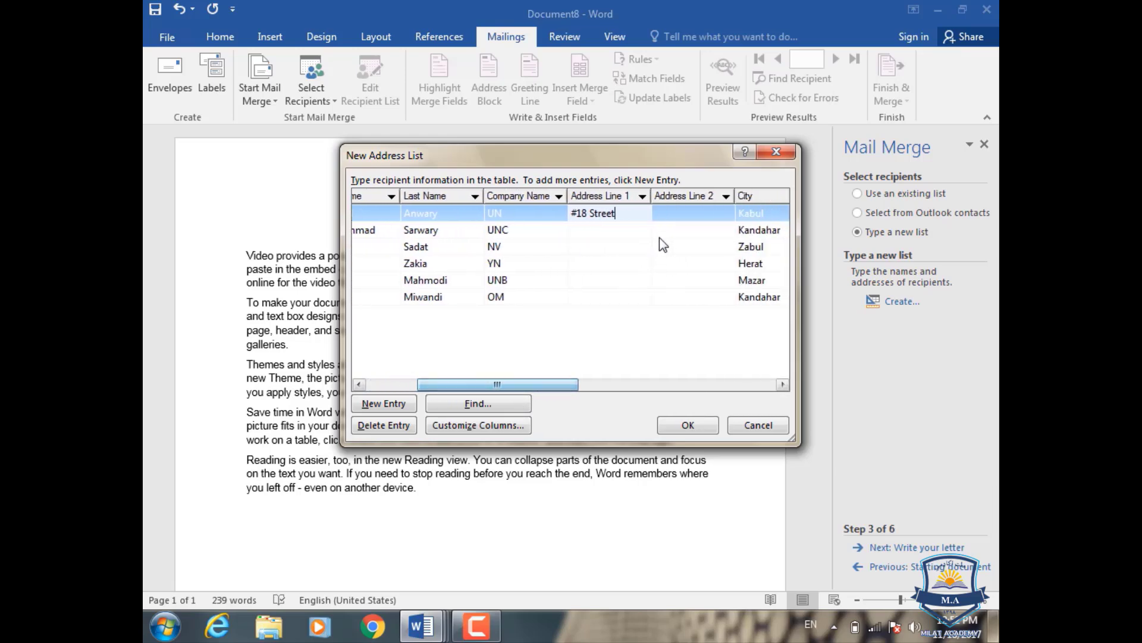
left_click(672, 212)
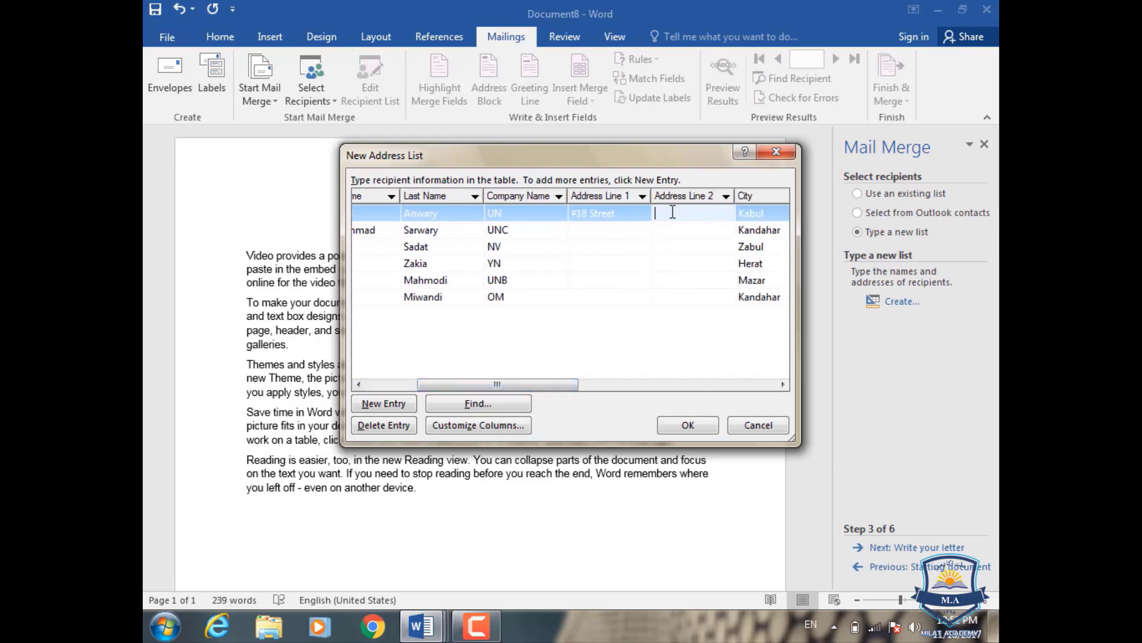
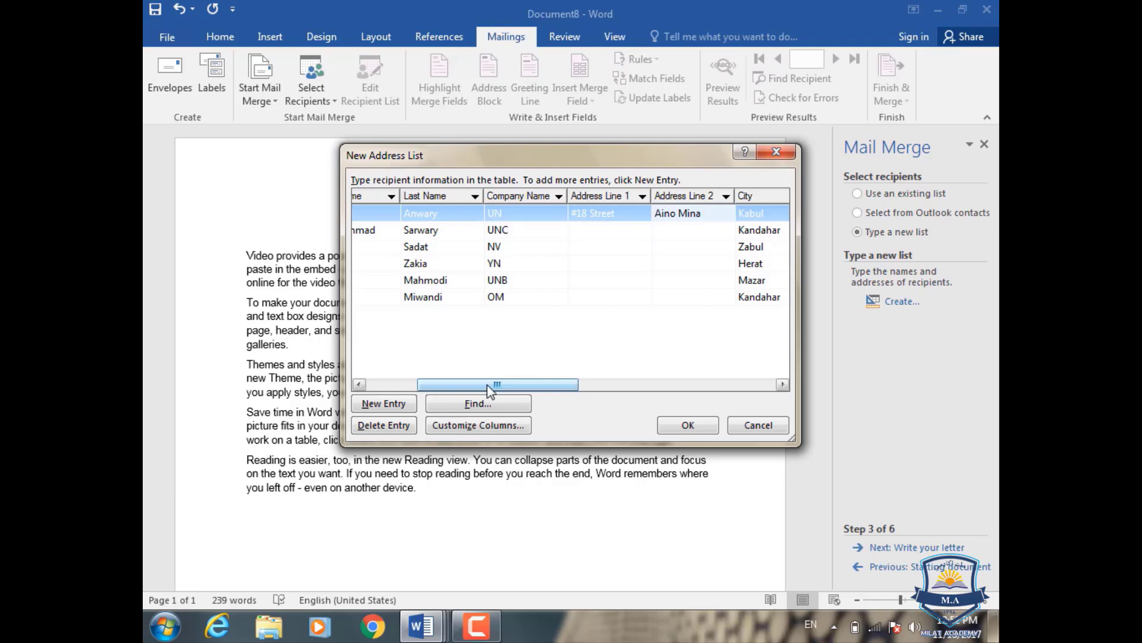
left_click_drag(490, 390, 564, 386)
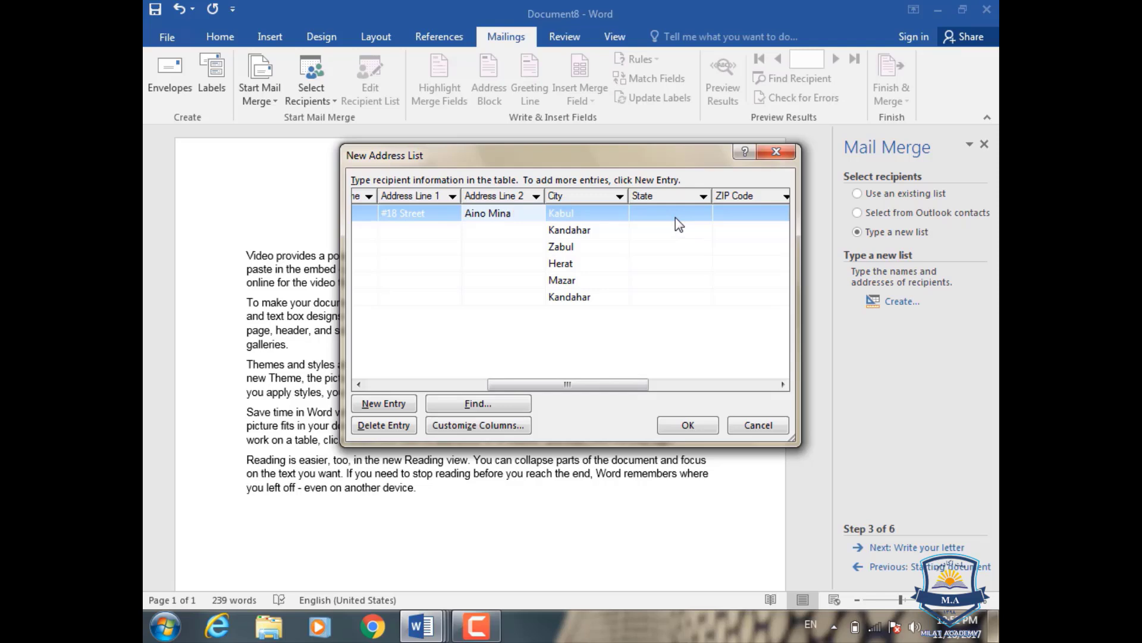
- Enter Afghanistan in the first recipient's Country or Region cell
left_click_drag(595, 384, 641, 357)
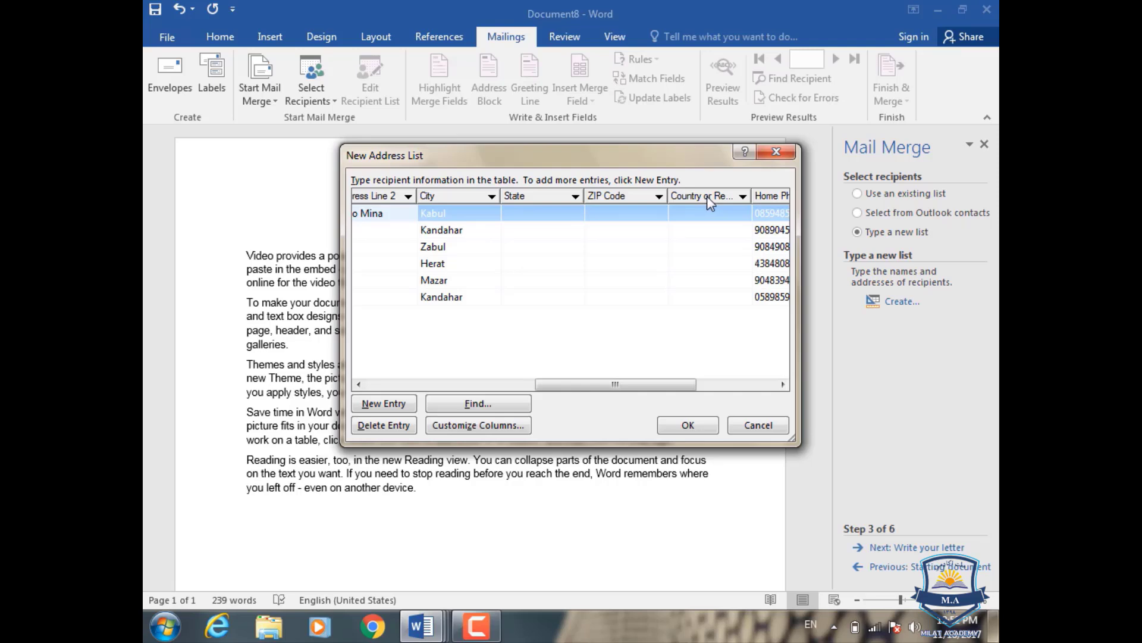
left_click(717, 225)
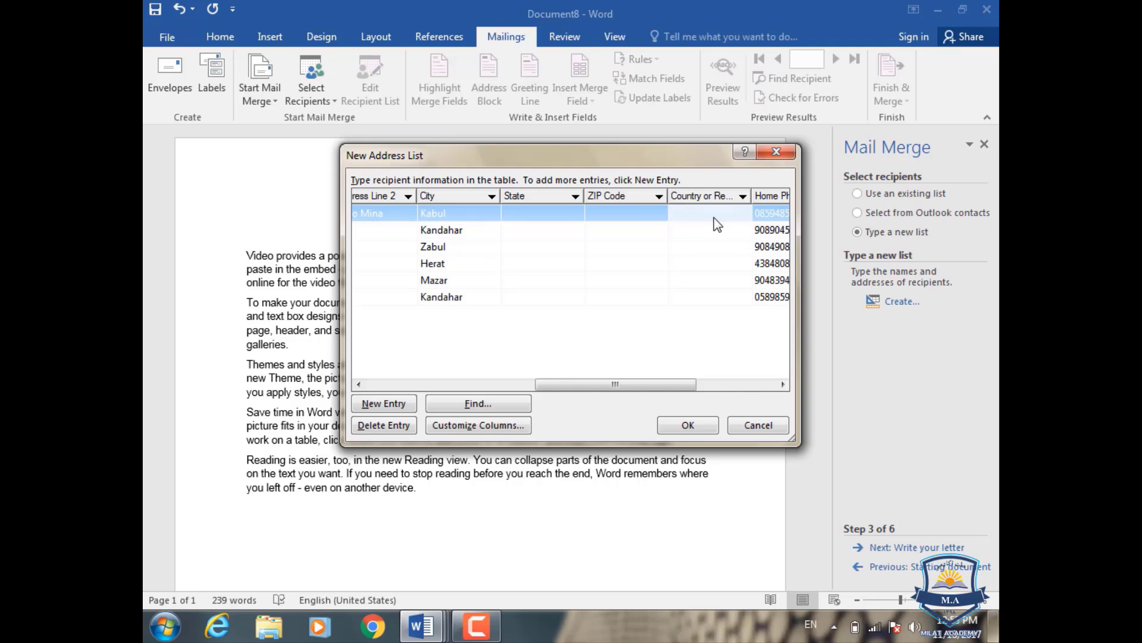
type("Afghanistan")
left_click_drag(577, 387, 653, 381)
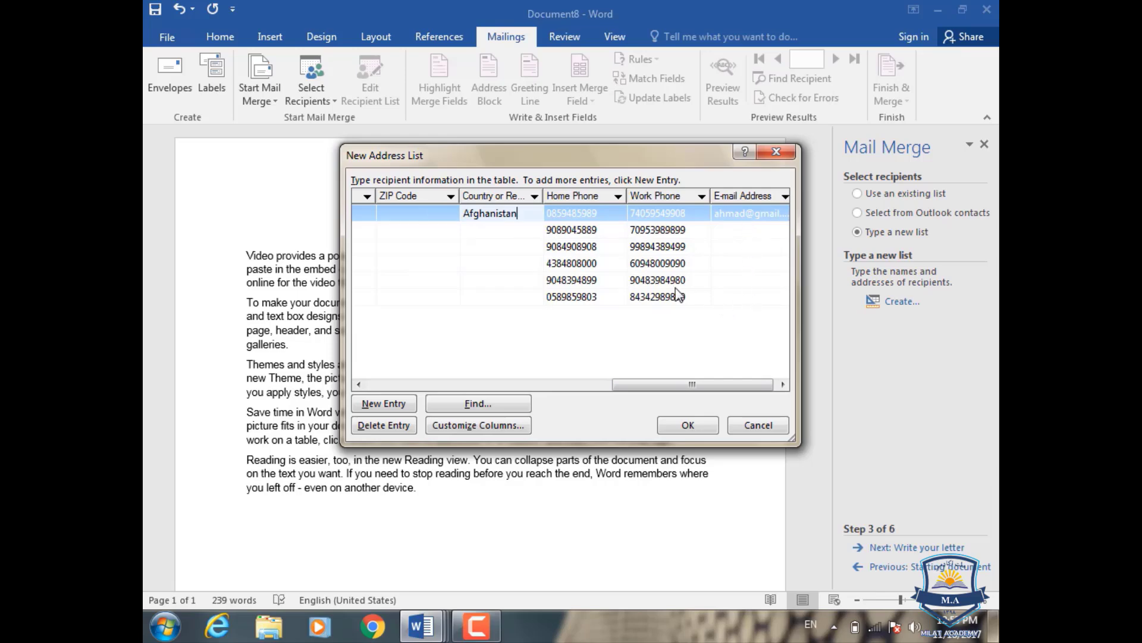
- Save the address list to the Desktop as Kandahar.mdb
left_click(692, 426)
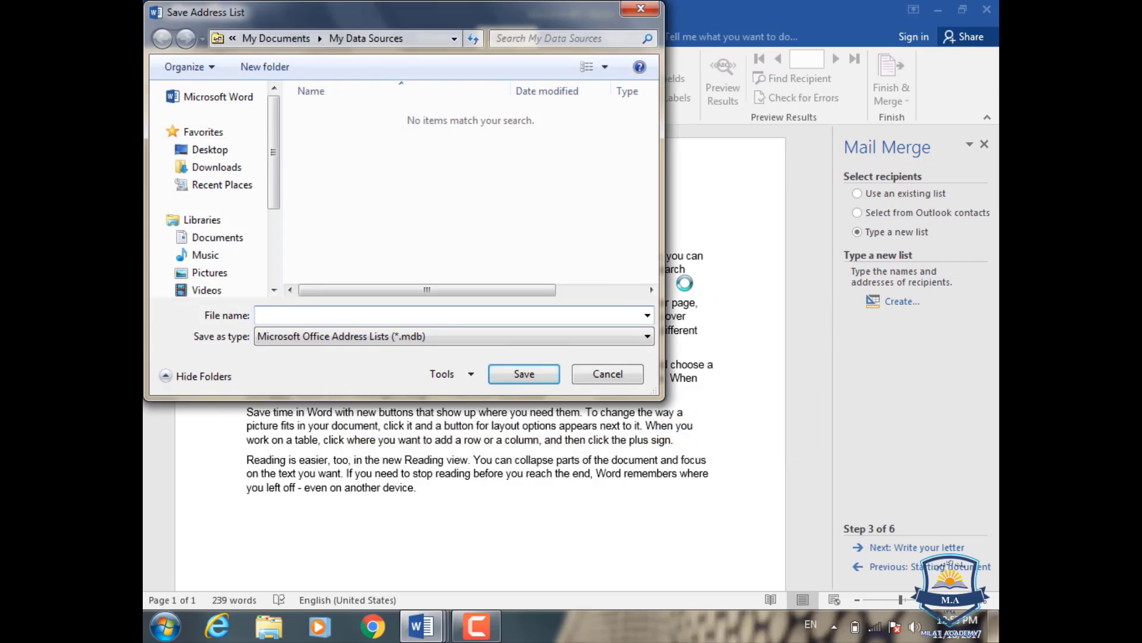
left_click(210, 149)
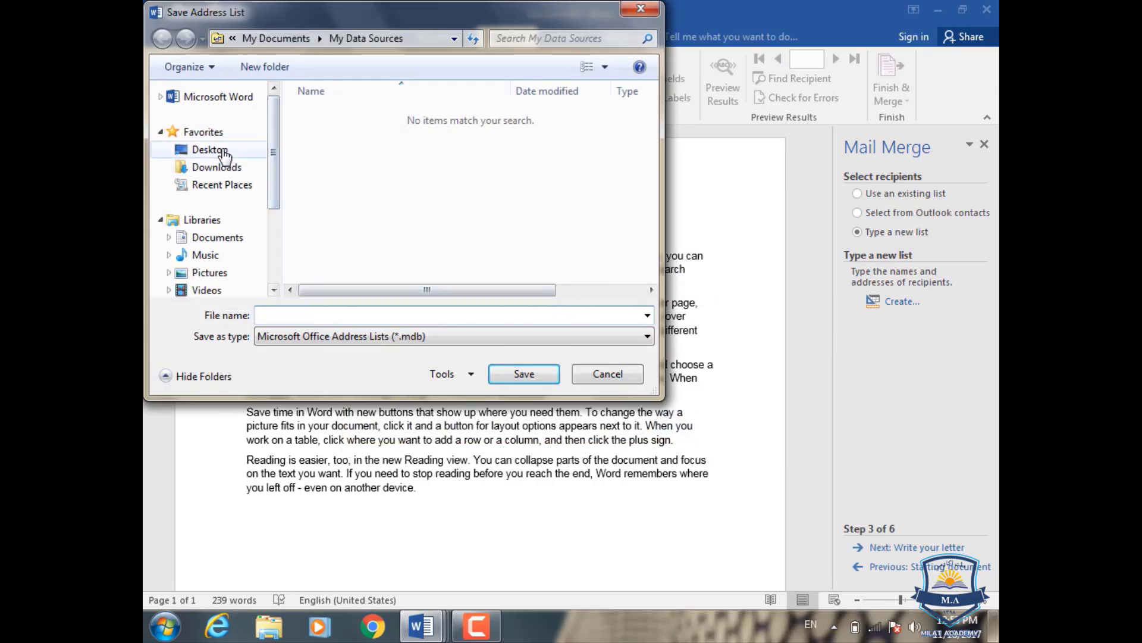
left_click(378, 310)
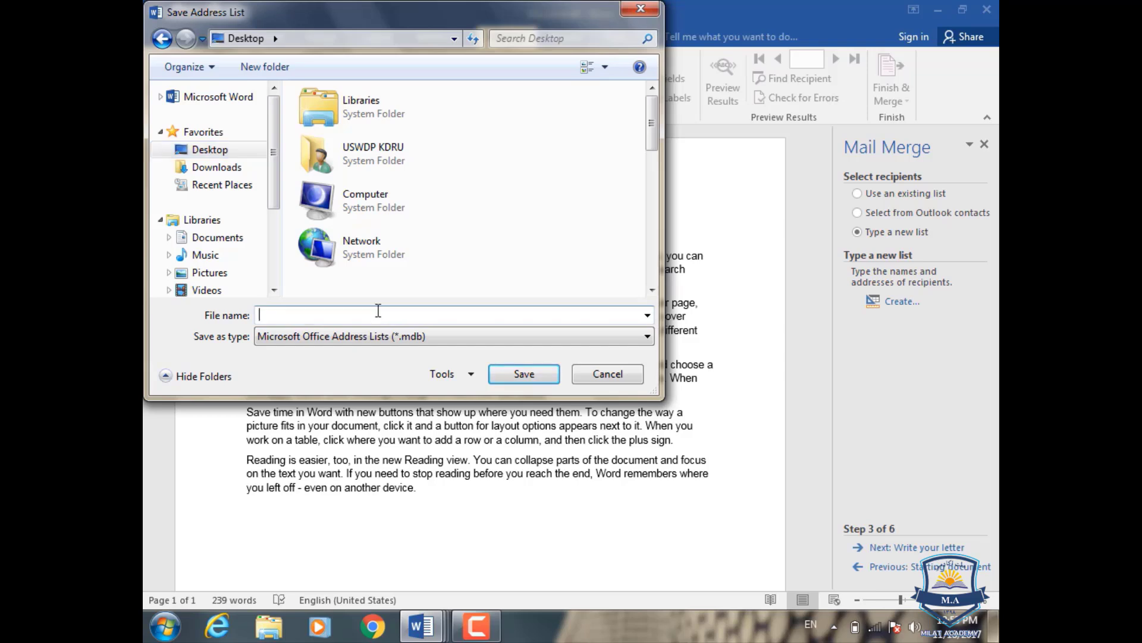
type("M")
key("BackSpace")
type("Kandahar")
left_click(523, 373)
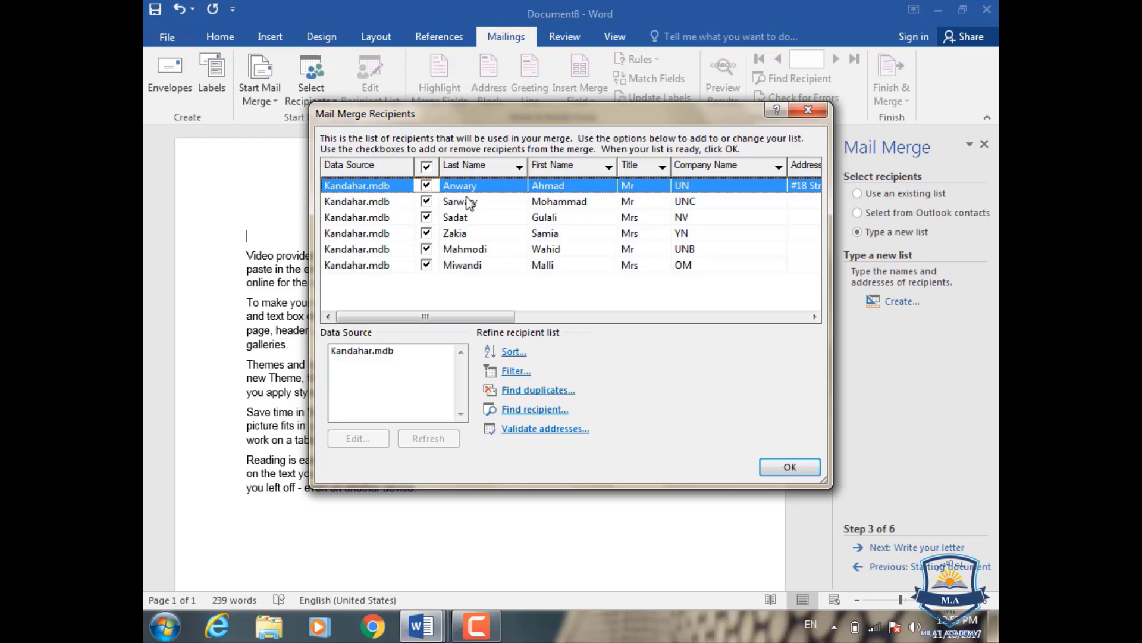
- Sort the recipients by Title in descending order
left_click(515, 352)
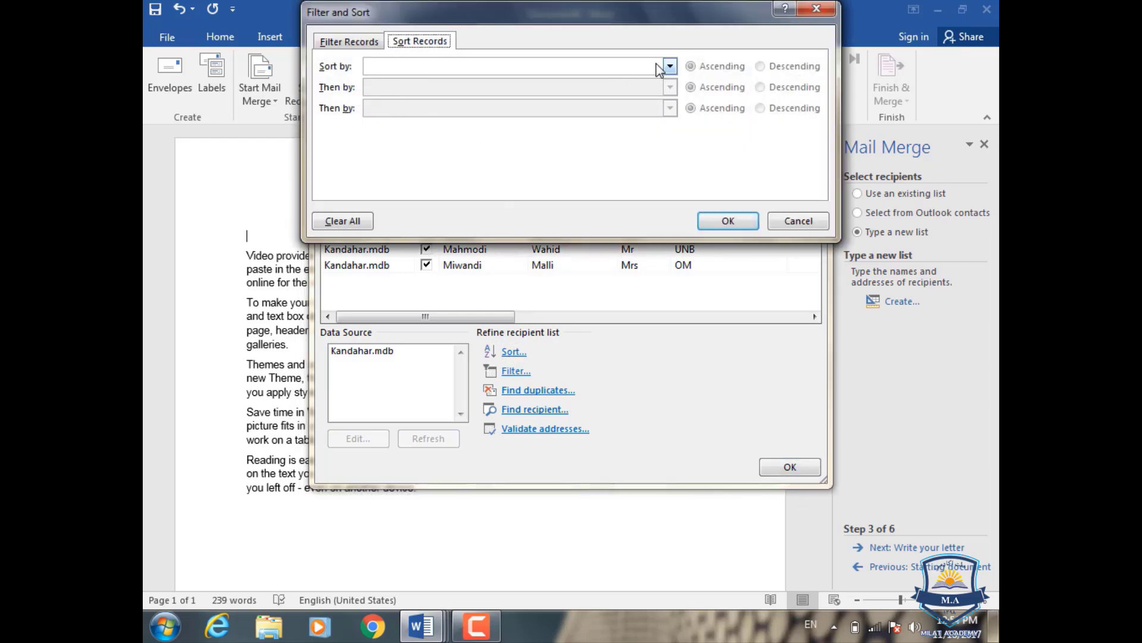
left_click(670, 67)
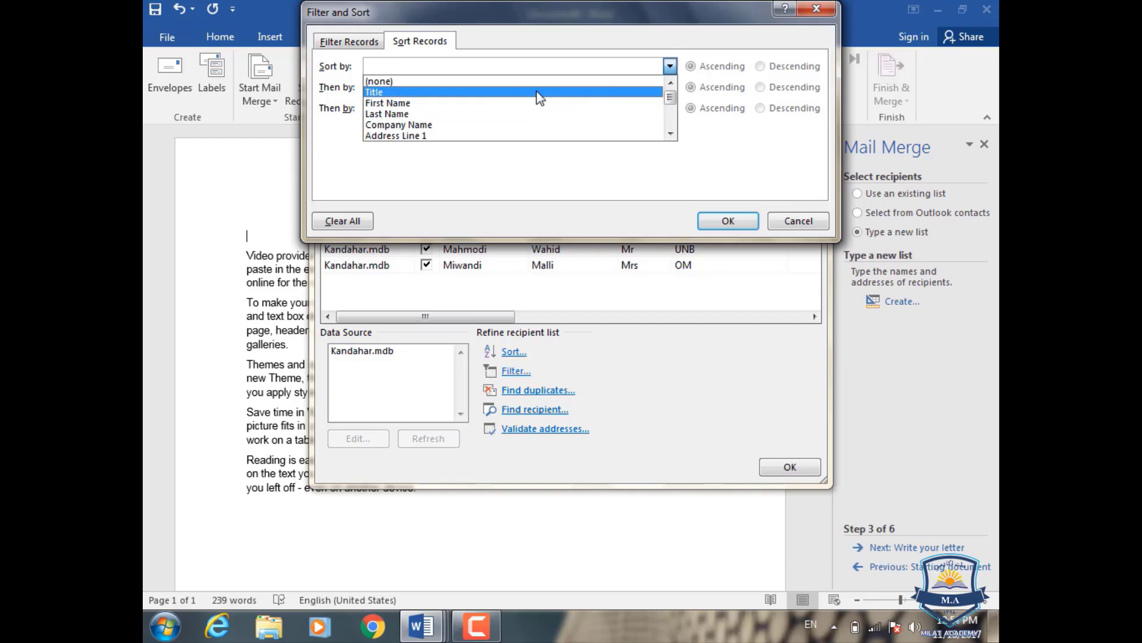
left_click(536, 93)
left_click(773, 67)
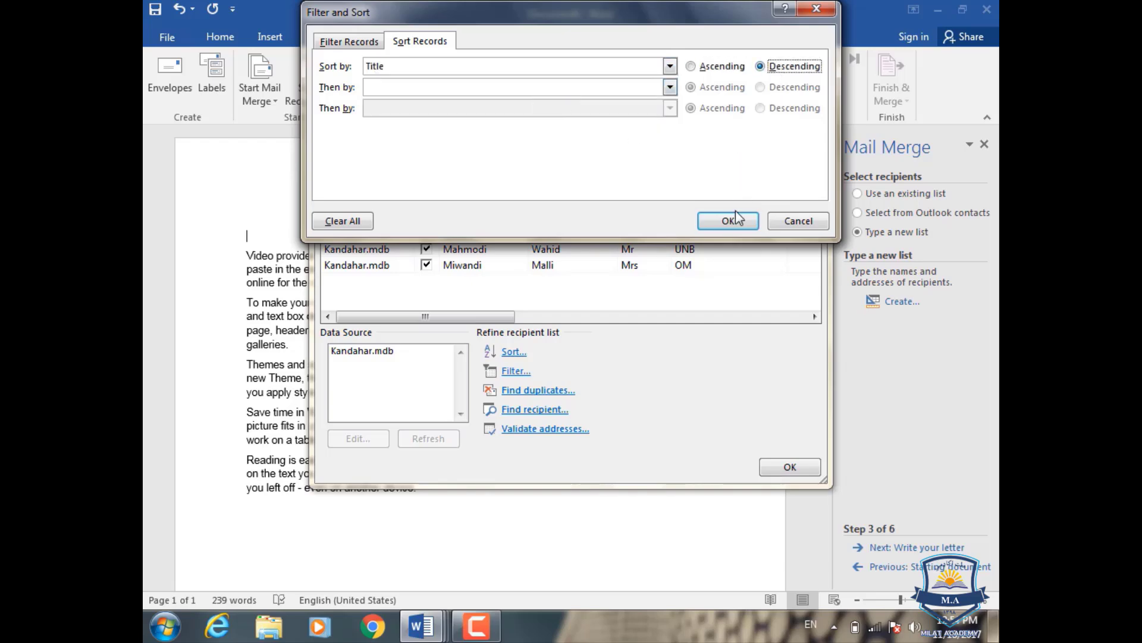
left_click(729, 221)
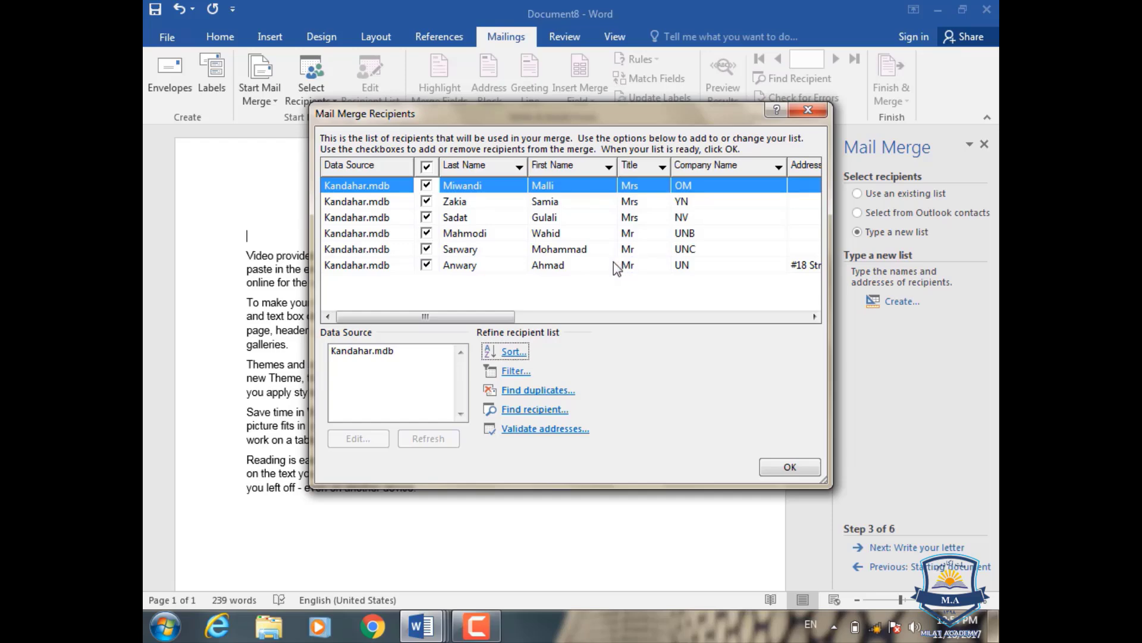
- Change the Title sort to ascending so Mr entries come before Mrs
left_click(512, 352)
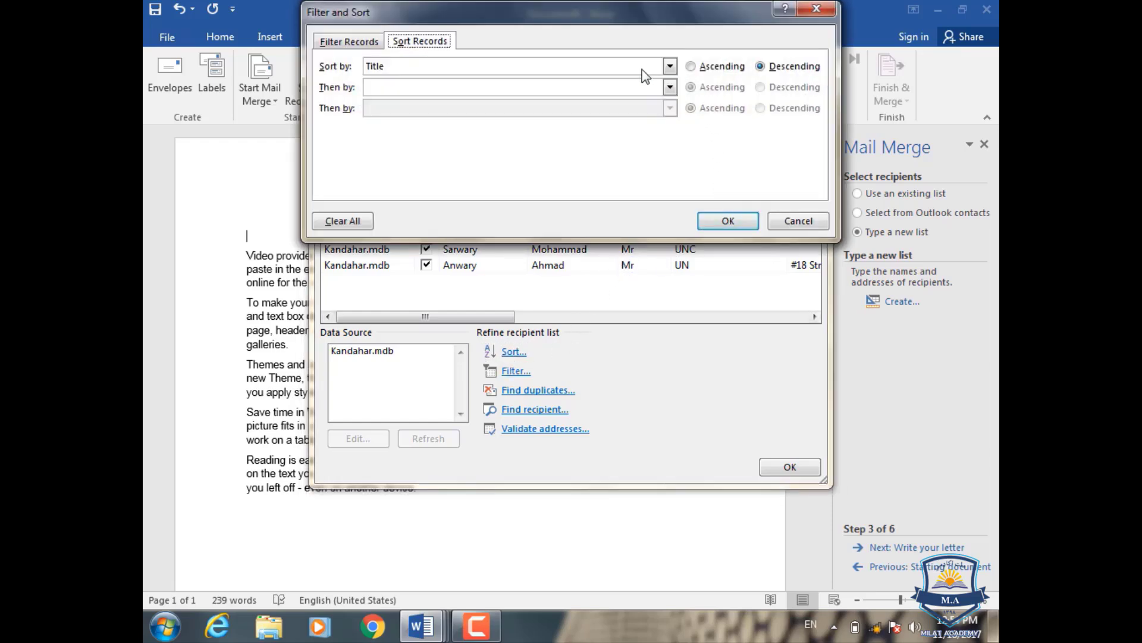
left_click(710, 67)
left_click(727, 220)
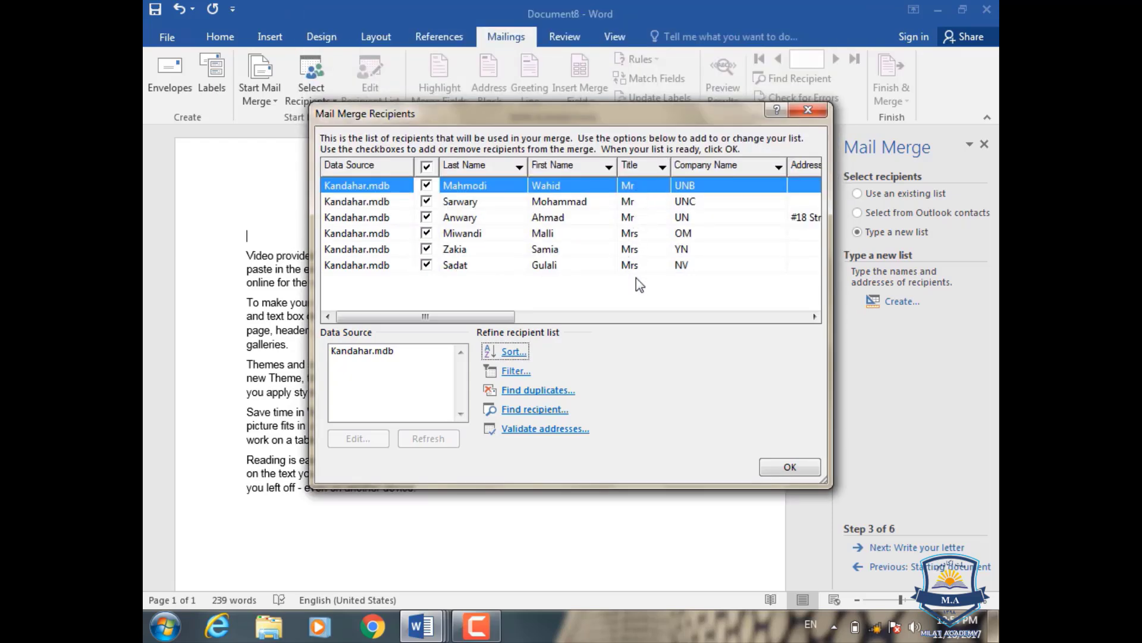
left_click(505, 353)
left_click(670, 67)
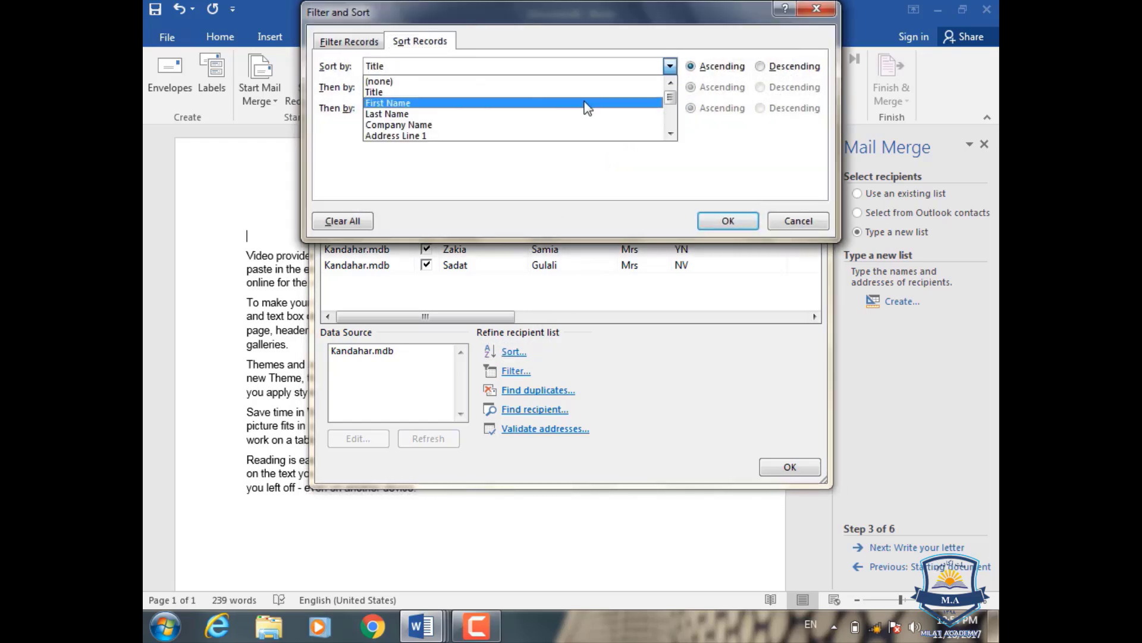
left_click(587, 170)
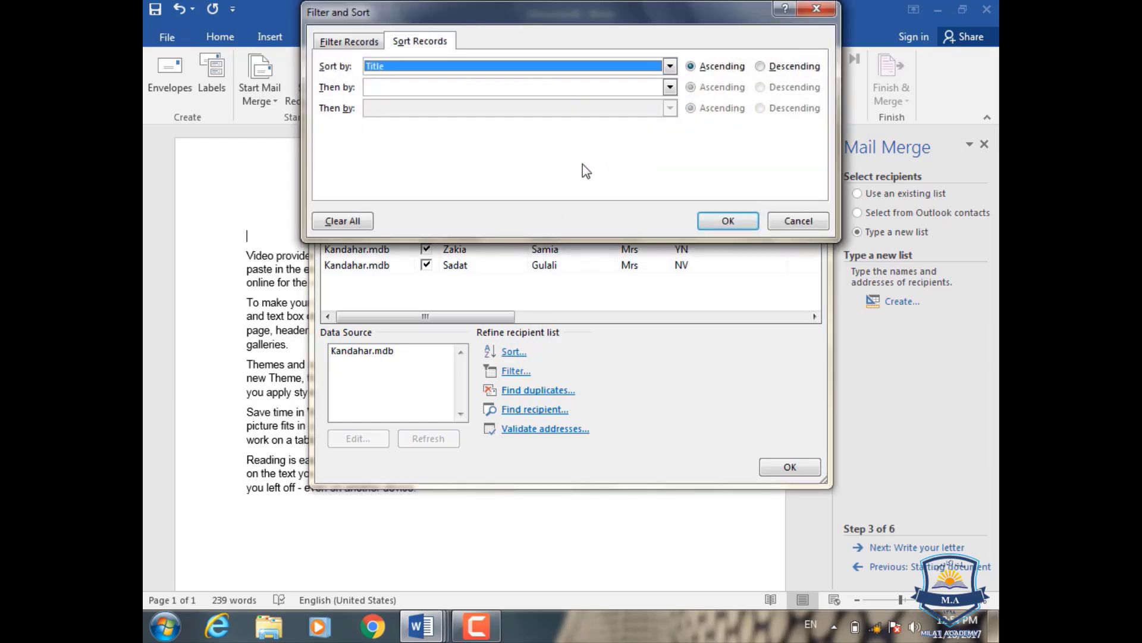
- Filter the recipients to Title equal to Mr, leaving three entries
left_click(785, 223)
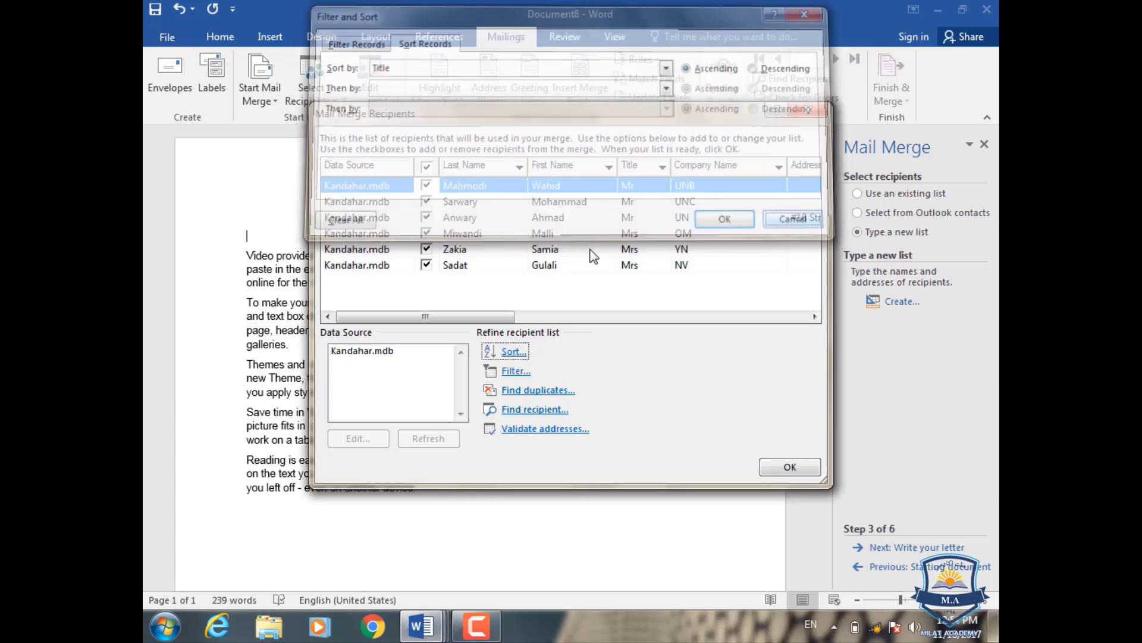
left_click(514, 372)
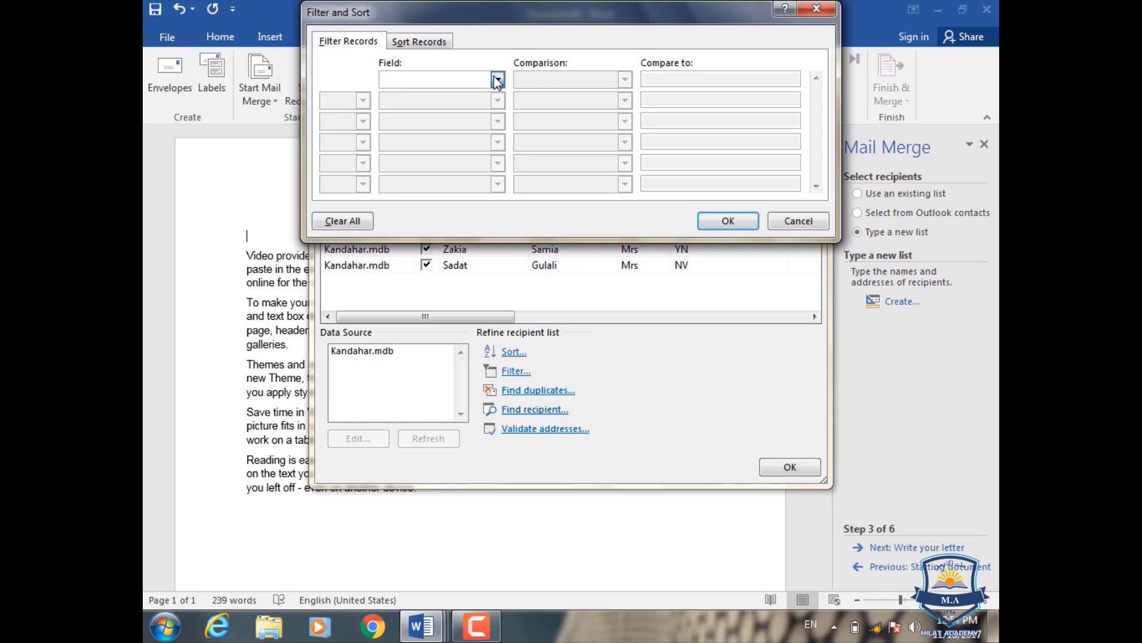
left_click(497, 79)
left_click(437, 101)
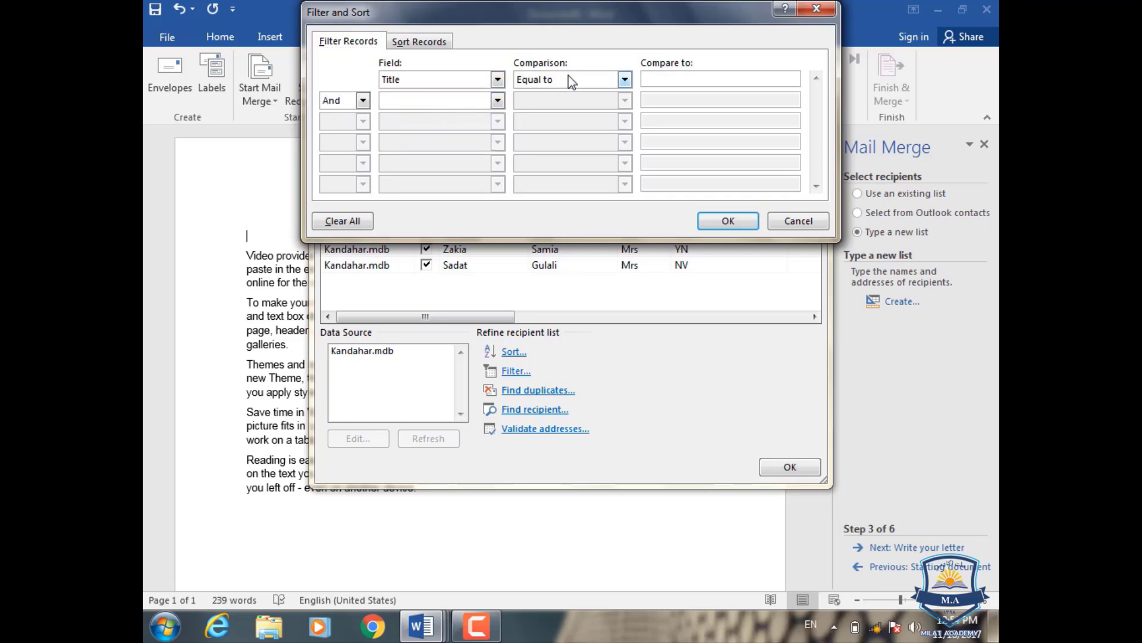
left_click(661, 80)
type("Mr")
left_click(728, 222)
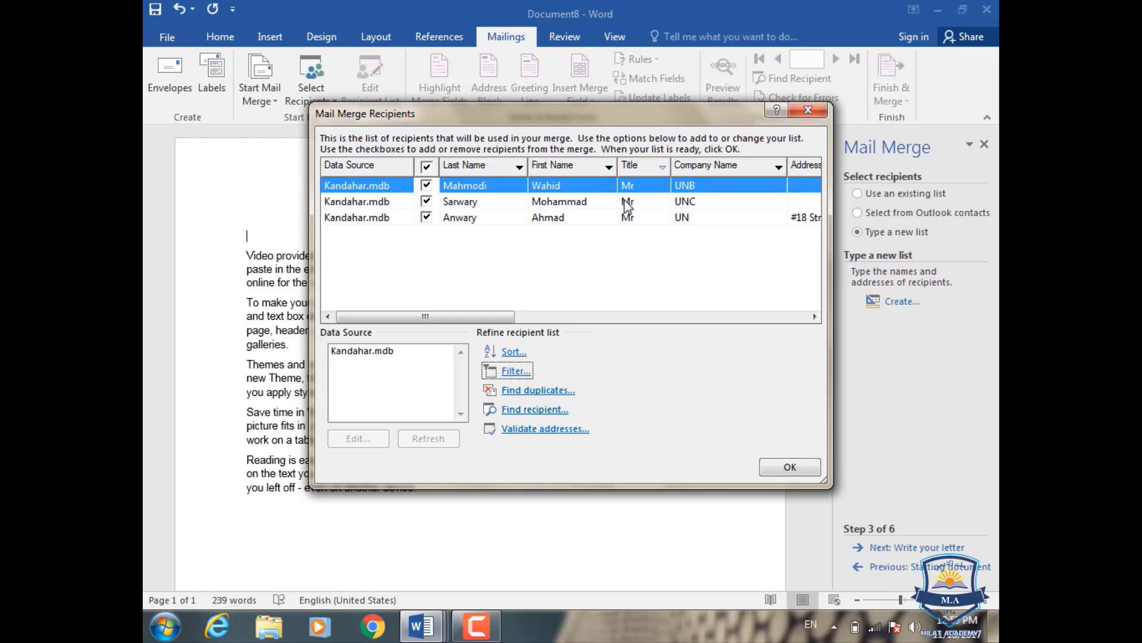
- Empty the Mr comparison value and set the filter field to blank, restoring all six recipients
left_click(514, 376)
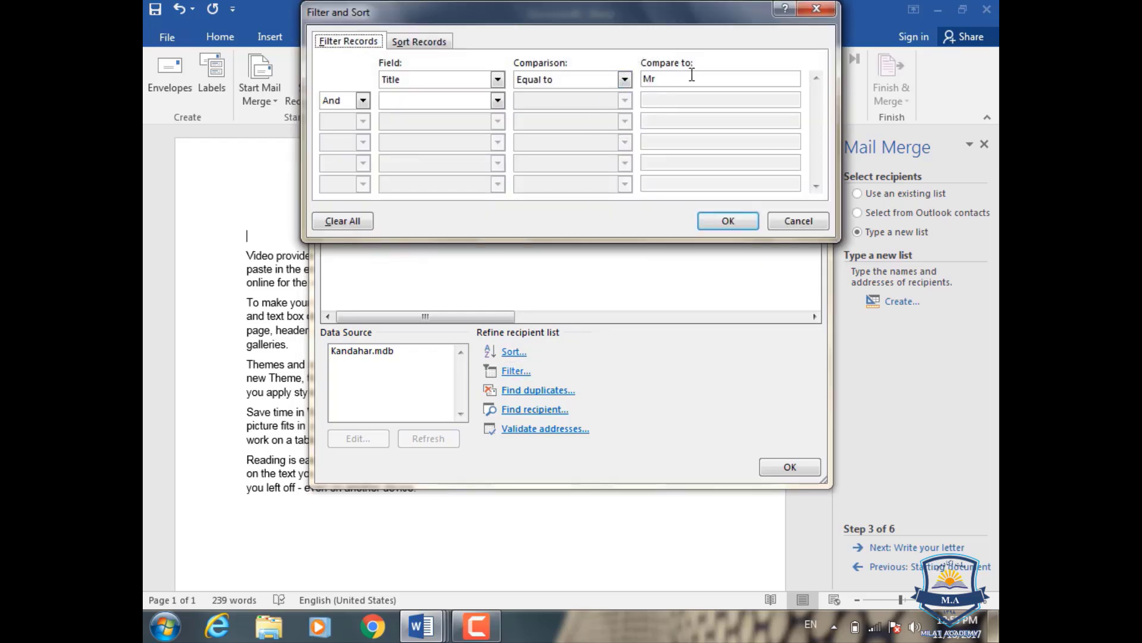
left_click(692, 74)
key("BackSpace")
key("BackSpace")
left_click(733, 222)
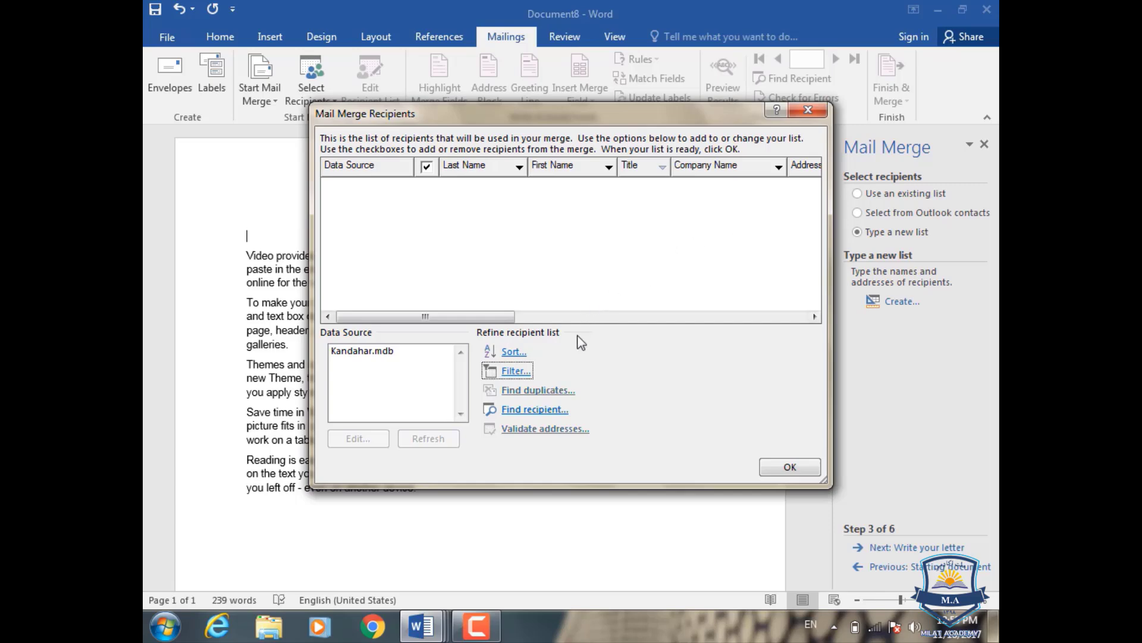
left_click(487, 371)
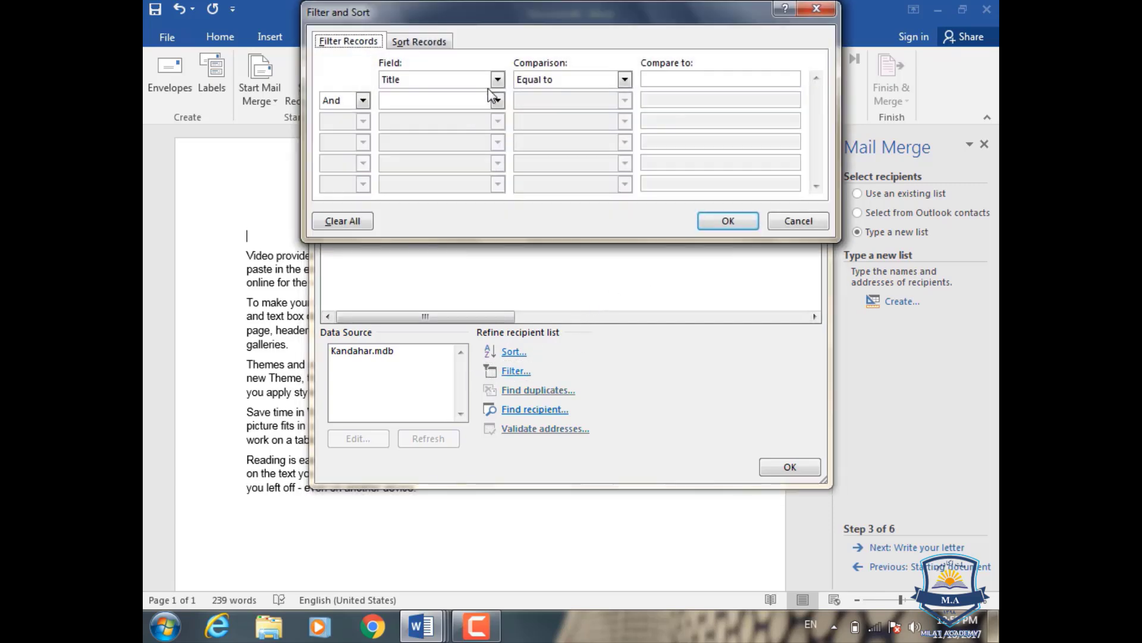
left_click(497, 80)
left_click(475, 93)
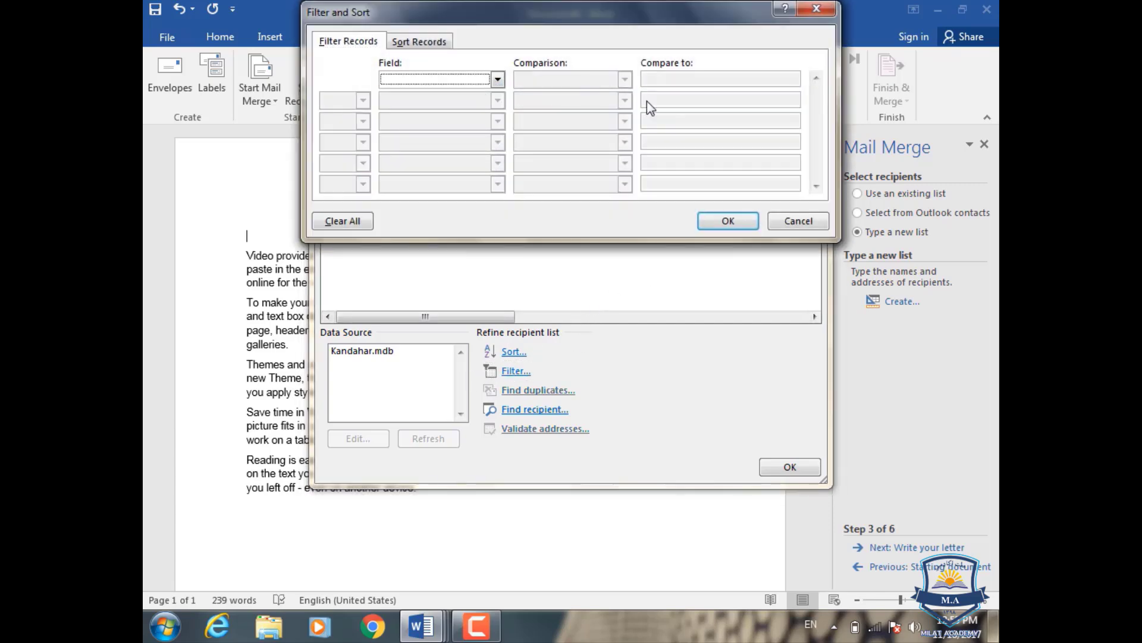
left_click(723, 221)
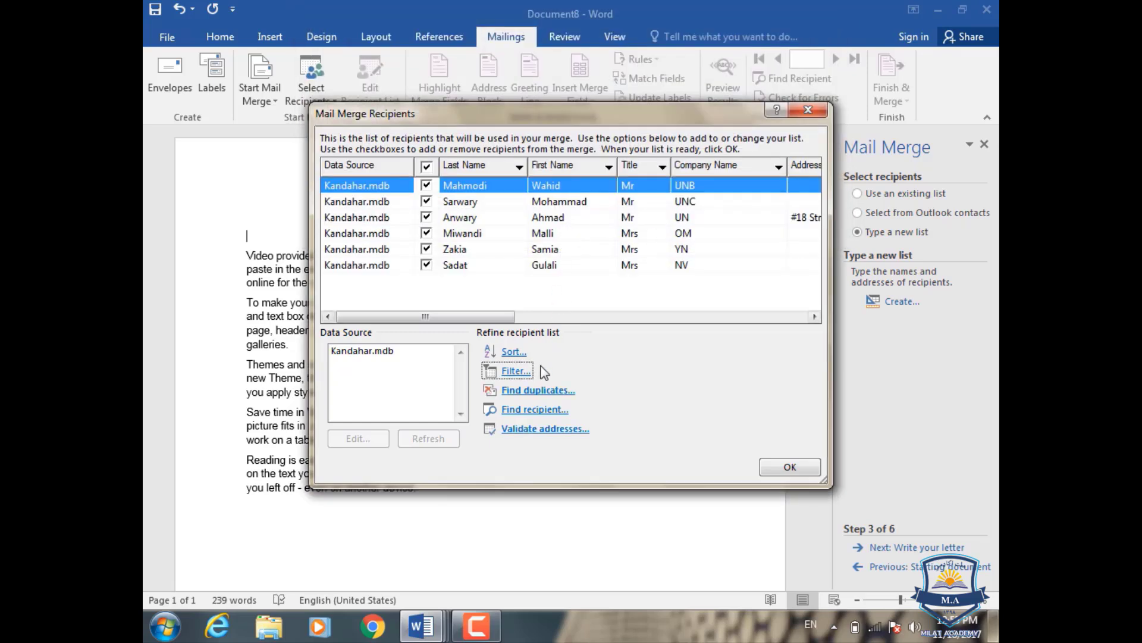
- Check the recipients for duplicates, skip the recipient search, and accept the recipient list
left_click(534, 395)
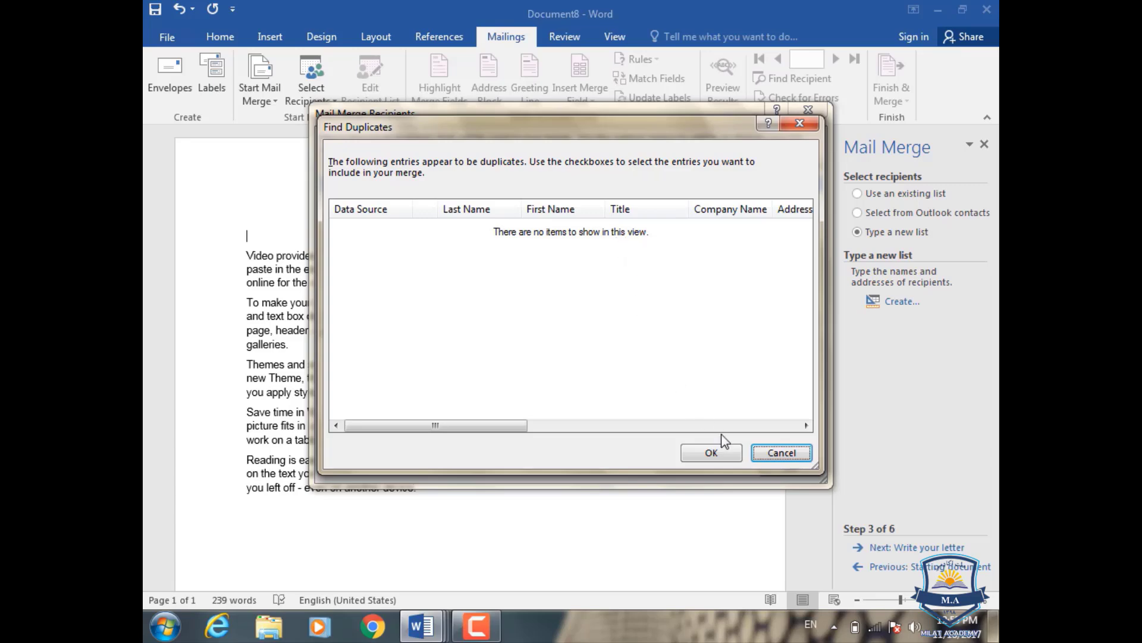
left_click(766, 452)
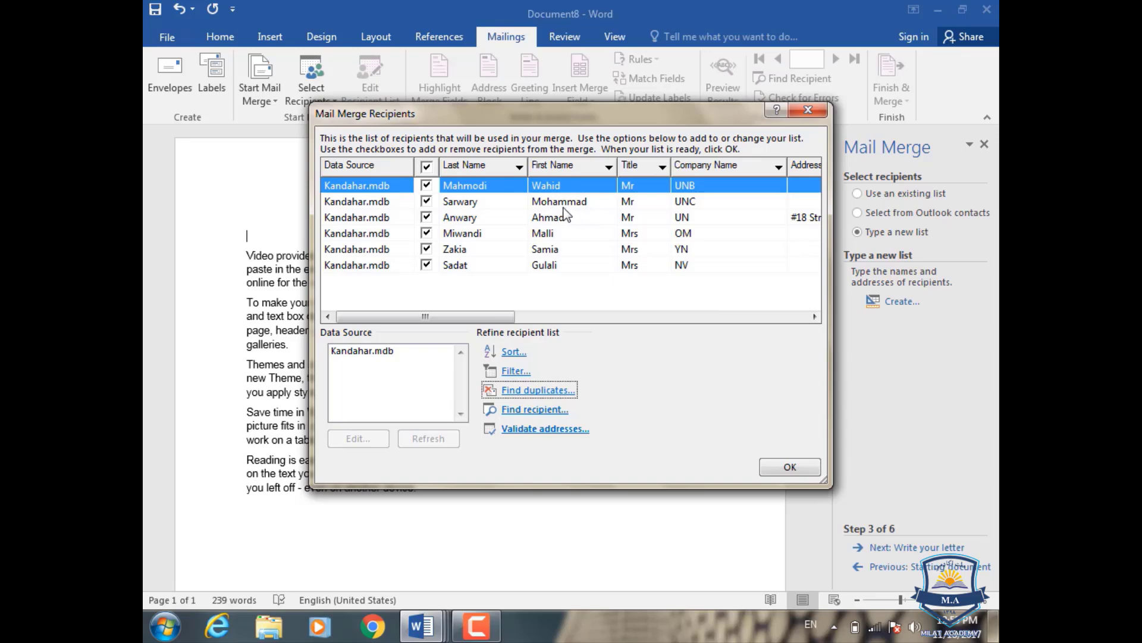
left_click(523, 412)
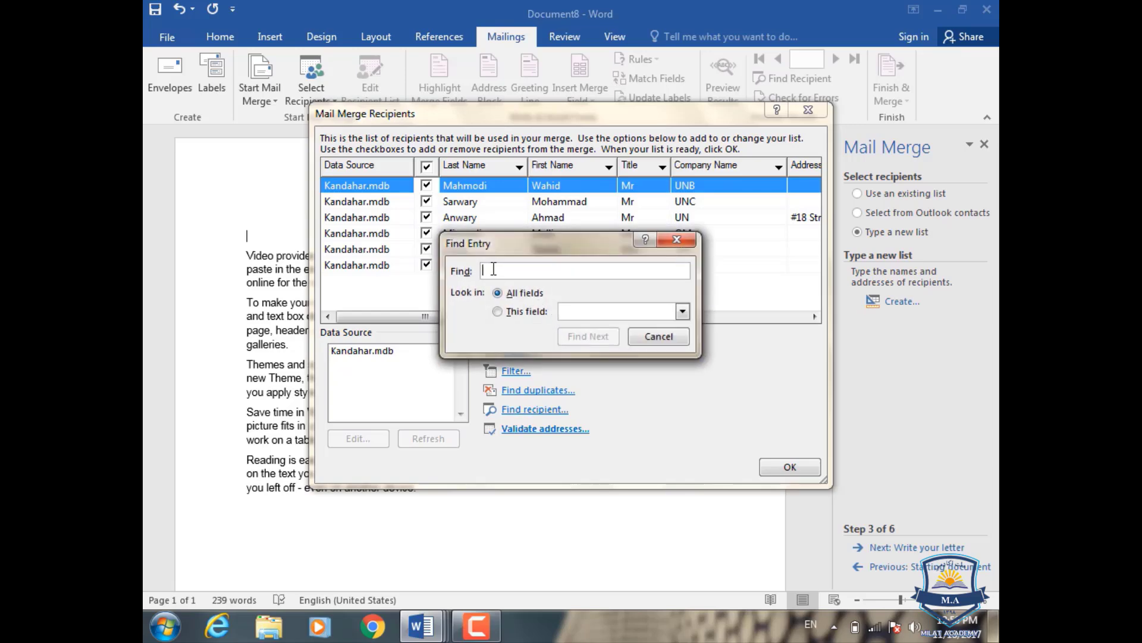
left_click(677, 239)
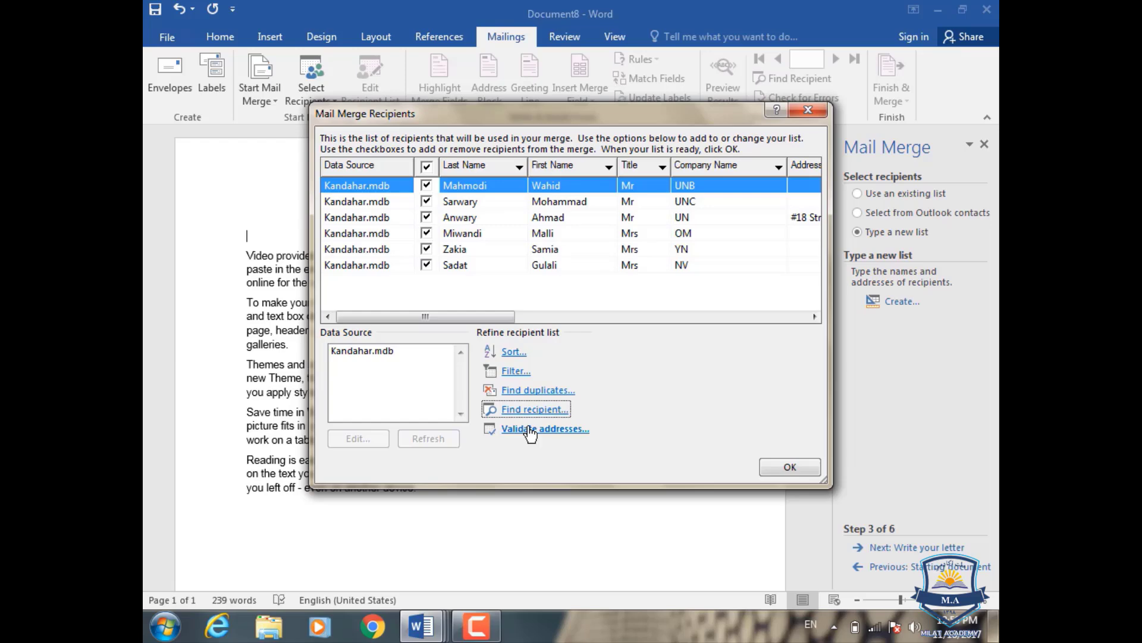
left_click(783, 467)
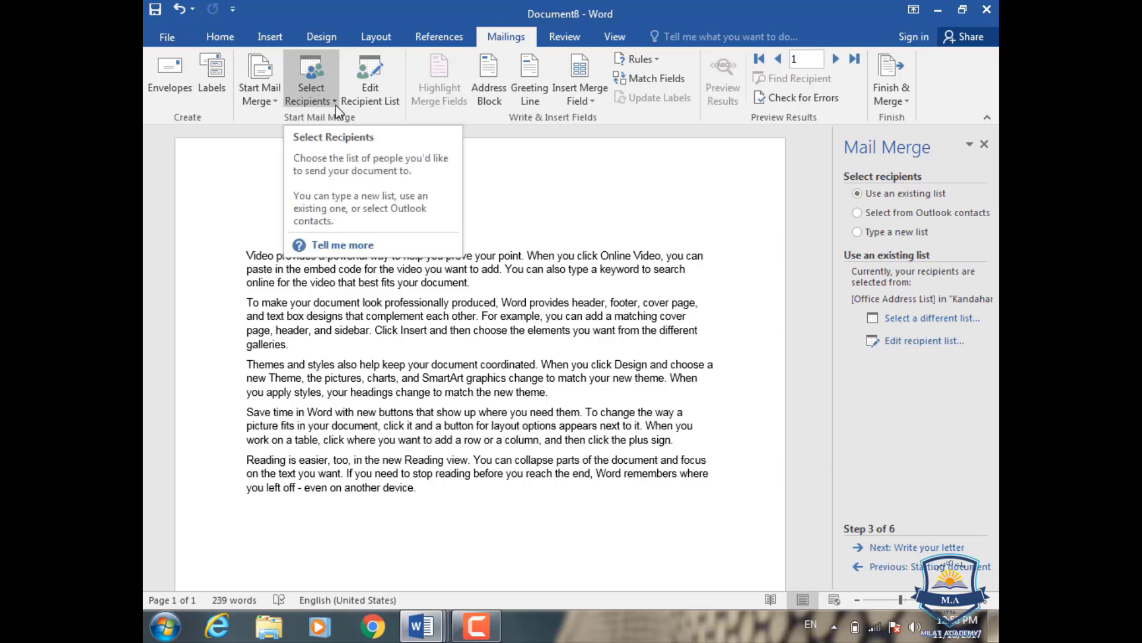
- Leave the Select Recipients choices unchanged and reopen Edit Recipient List
left_click(312, 89)
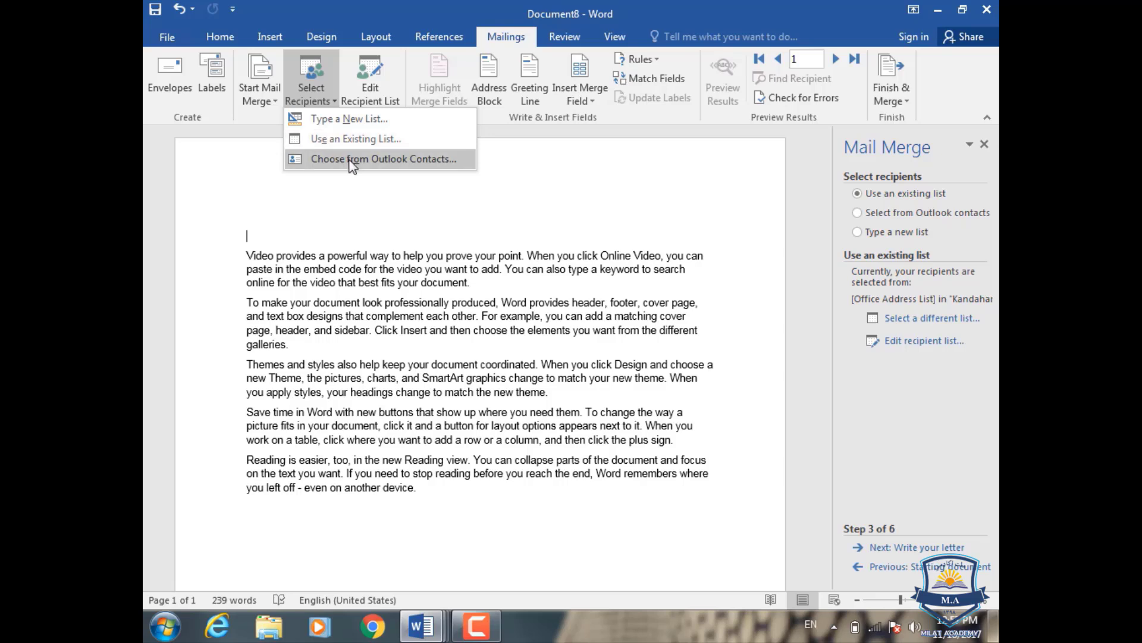
left_click(570, 205)
left_click(383, 79)
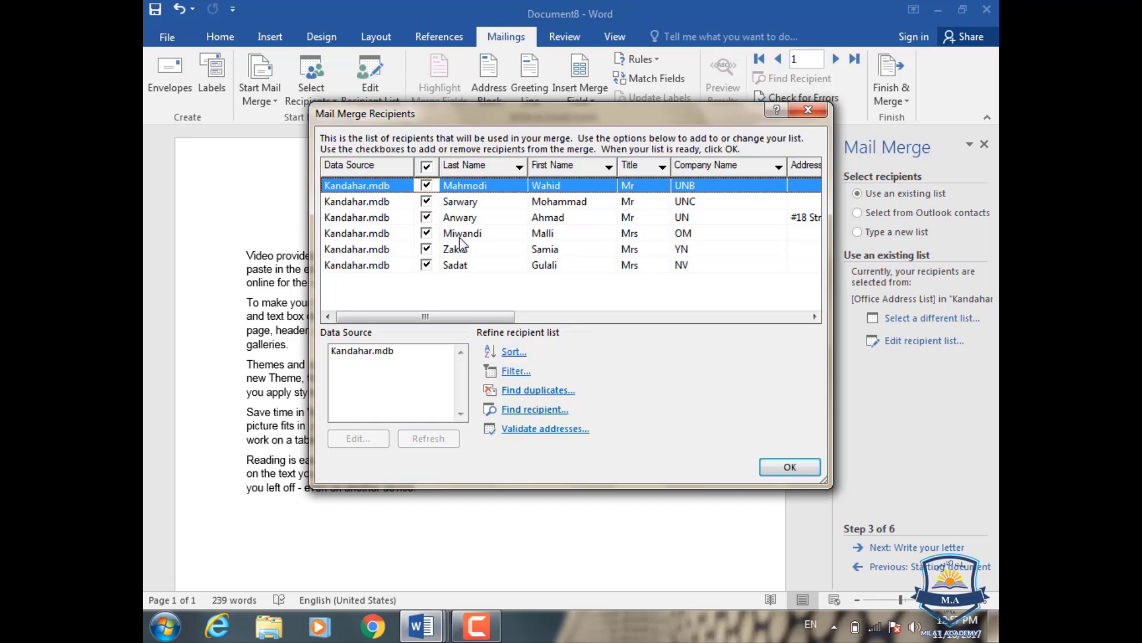
- Add a new Kandahar.mdb entry with title Mr and the recipient's first and last name
left_click(369, 352)
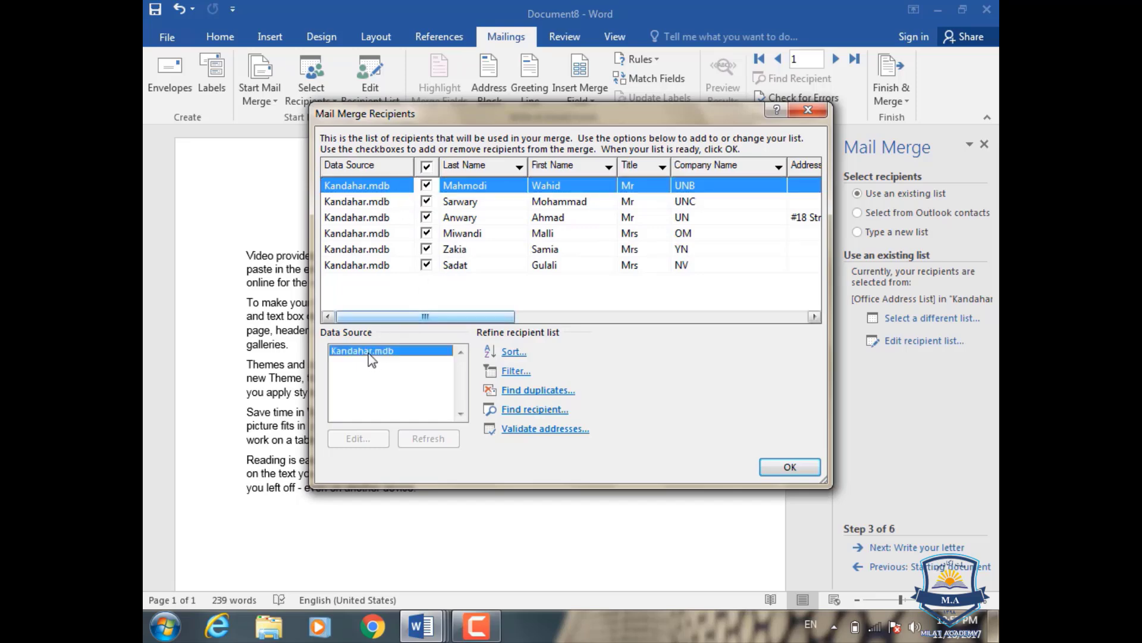
left_click(359, 440)
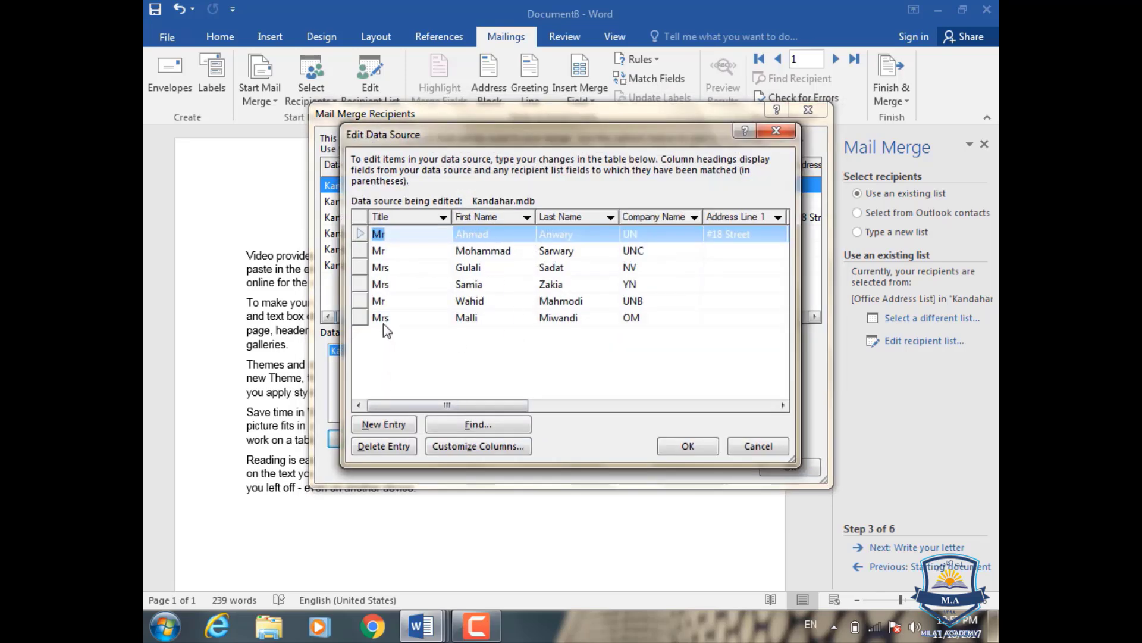
left_click(384, 424)
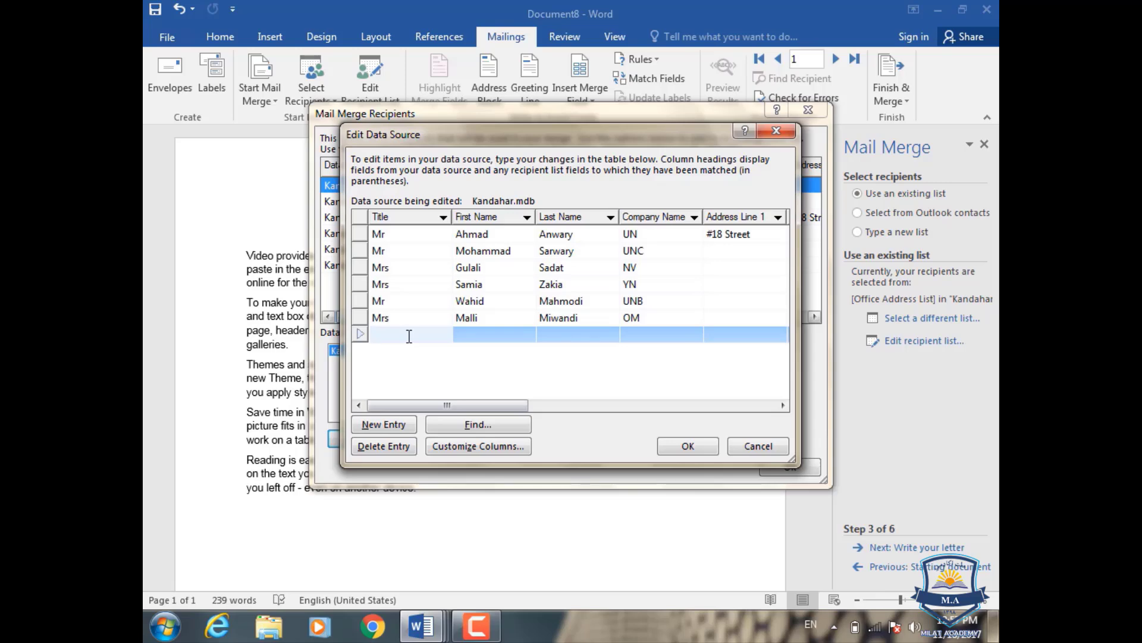
type("Mr")
key("Tab")
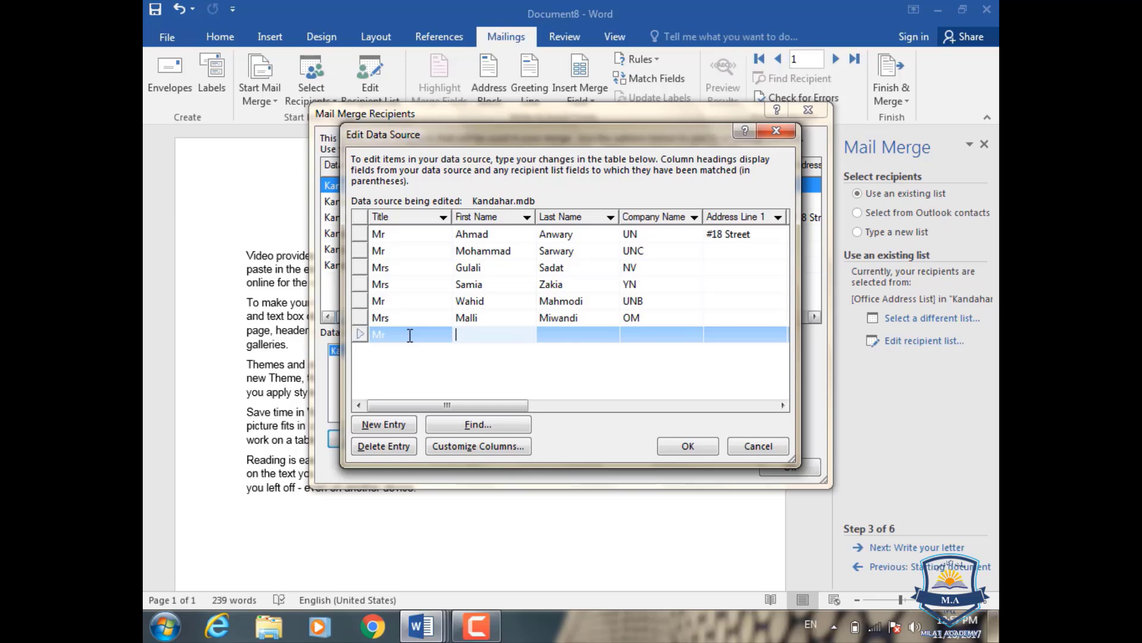
key("Tab")
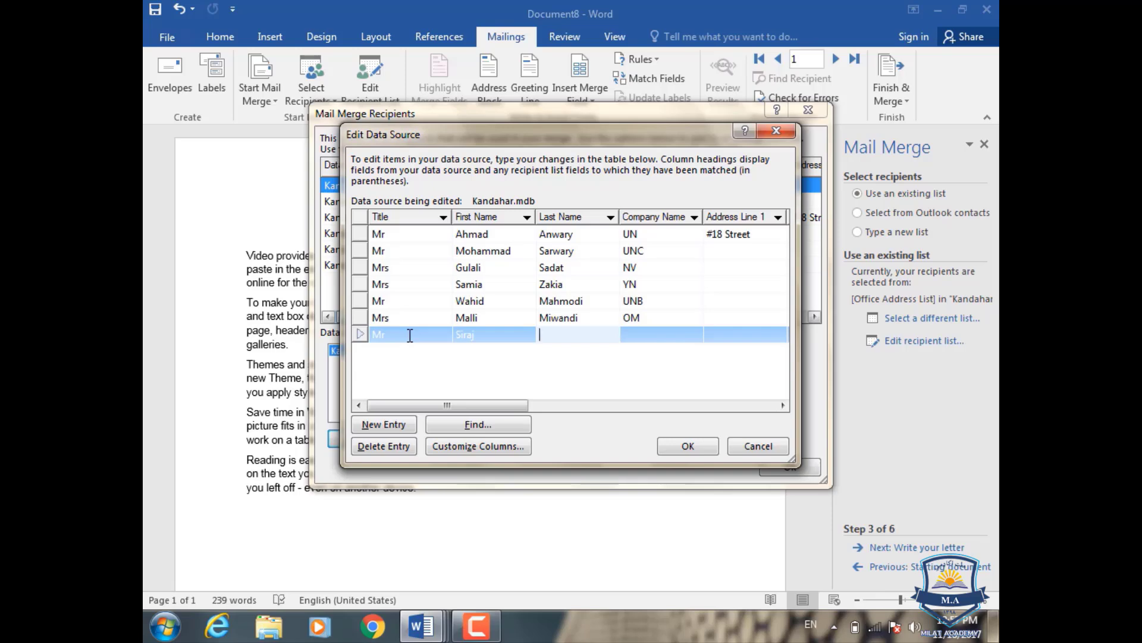
key("Tab")
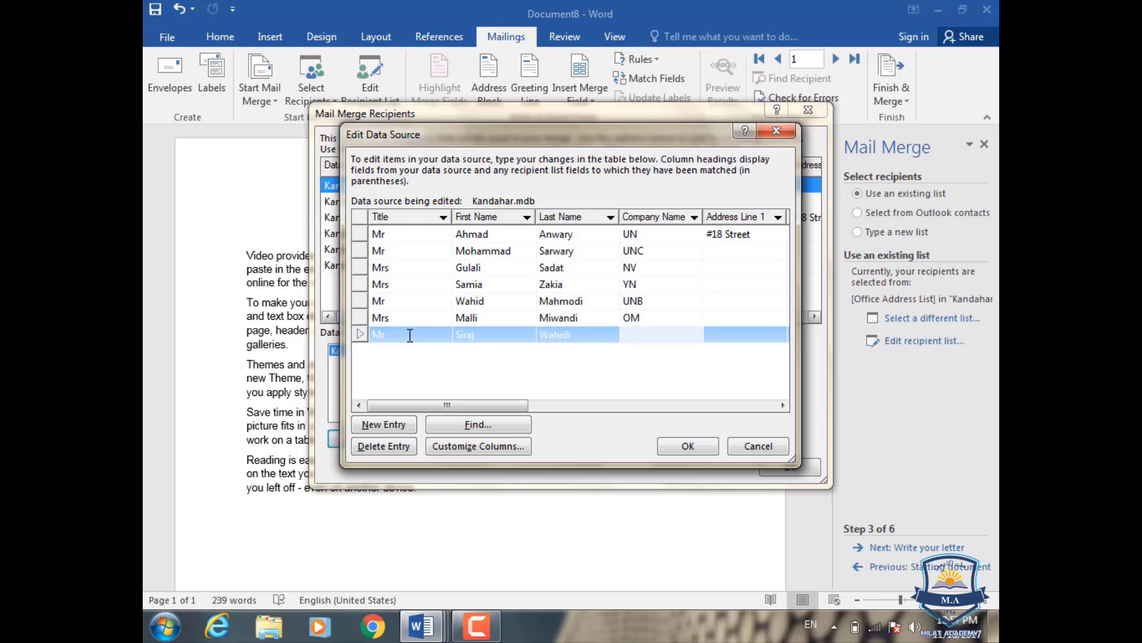
- Fill in company PM, city Kandahar and the home and work phone numbers, then save to Kandahar.mdb
type("PM")
key("Tab")
key("Tab")
key("Tab")
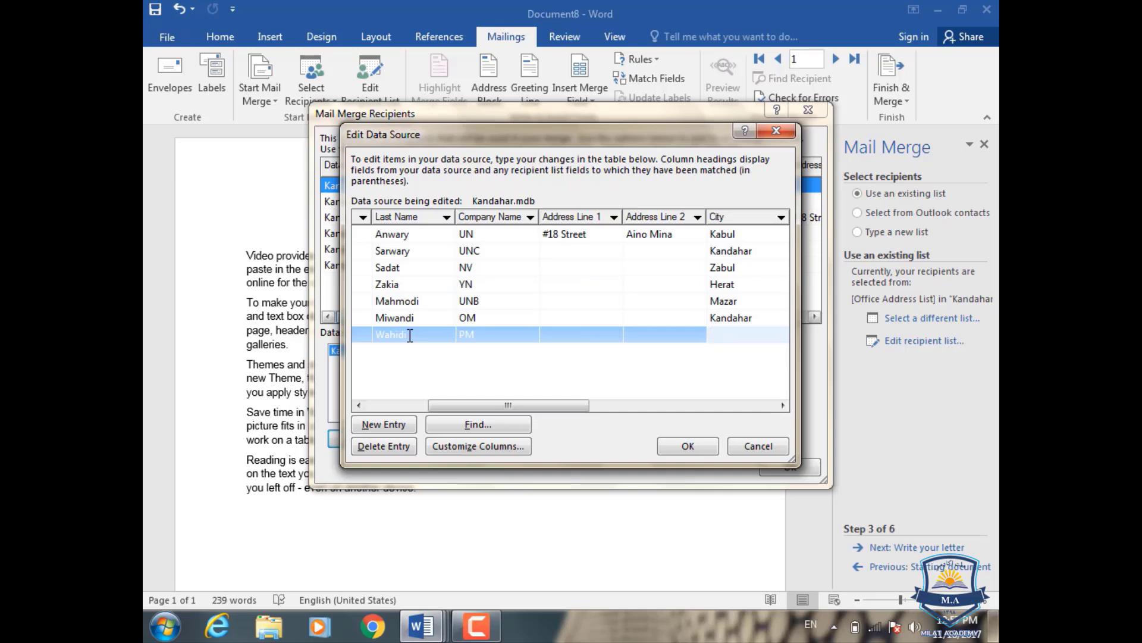
type("Kandahar")
key("Tab")
key("Tab")
key("Tab")
key("Tab")
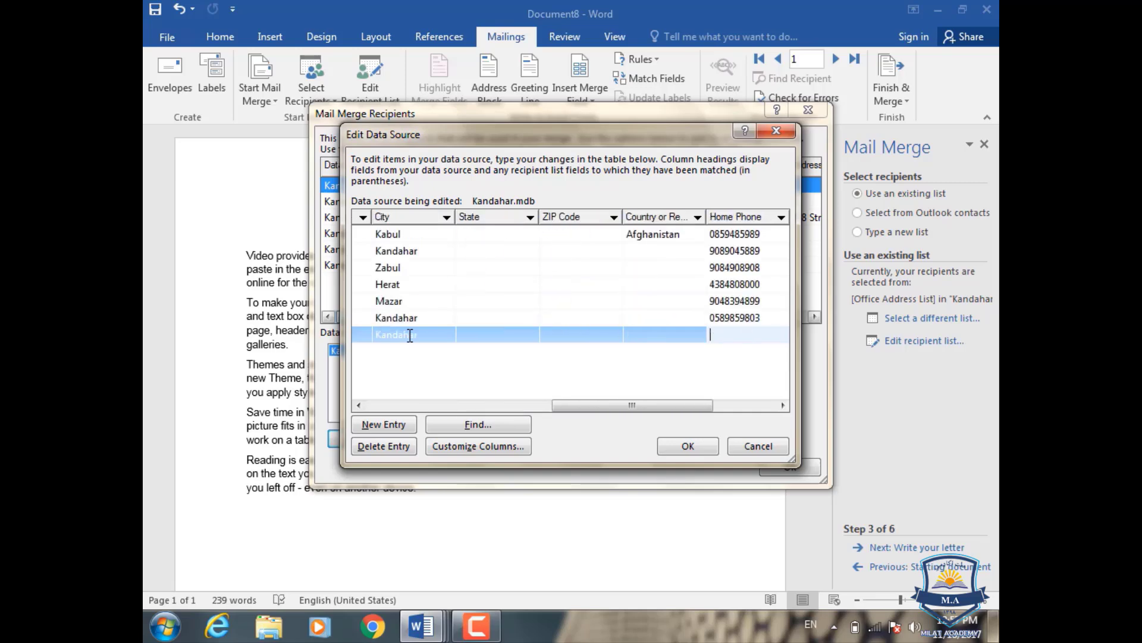
key("Tab")
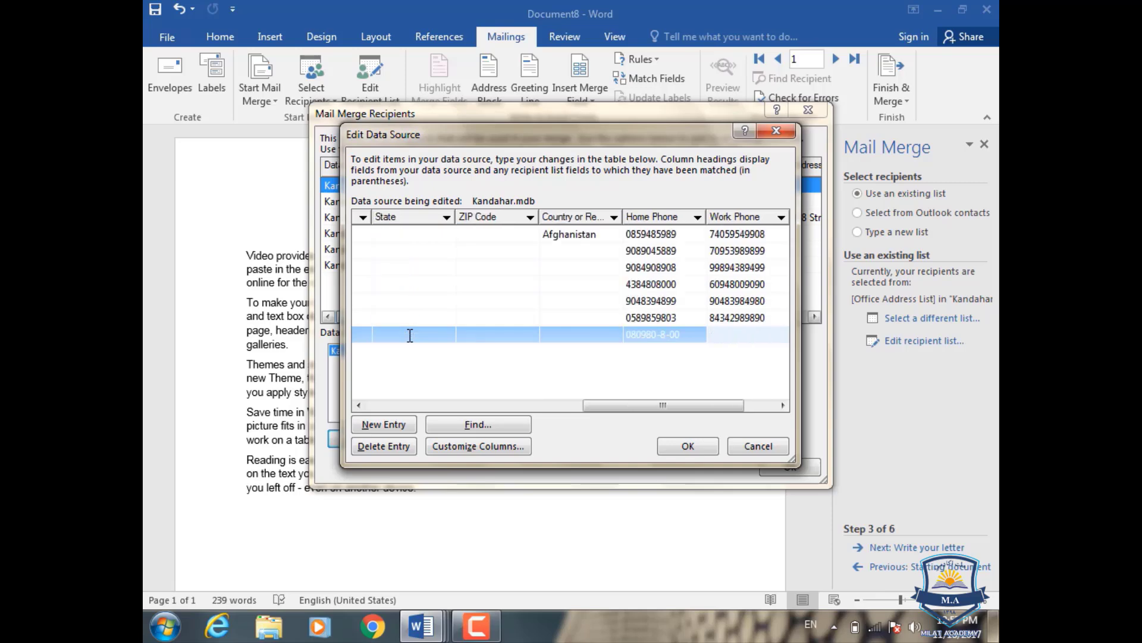
left_click(699, 443)
left_click(515, 348)
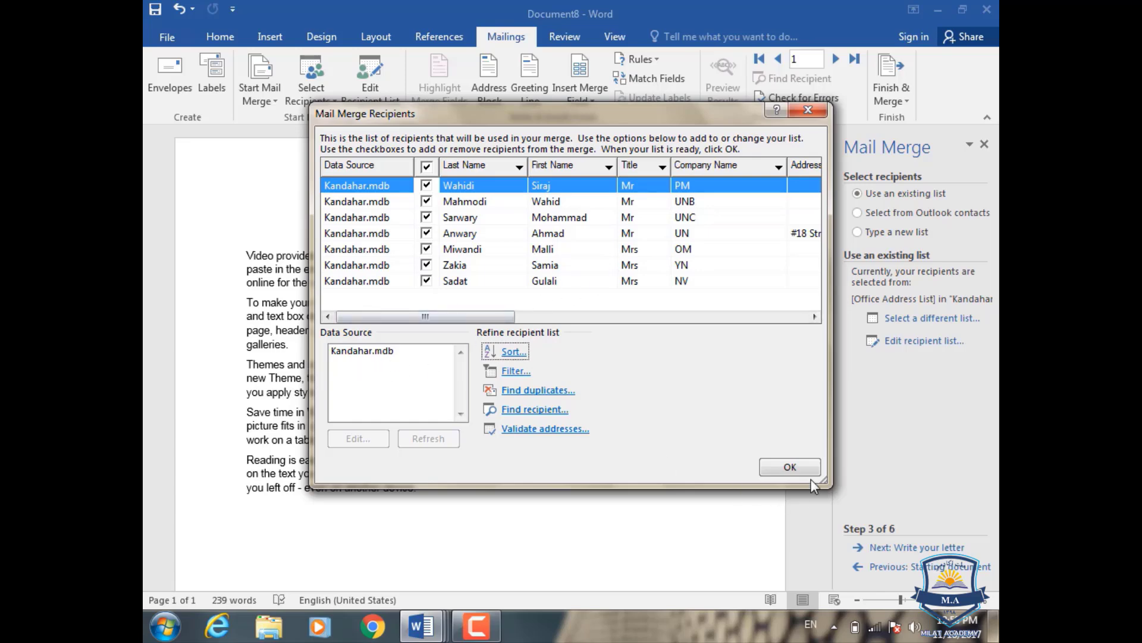
- Reopen the Kandahar.mdb entries for review, close them unchanged, and close the recipient list
left_click(790, 466)
left_click(364, 72)
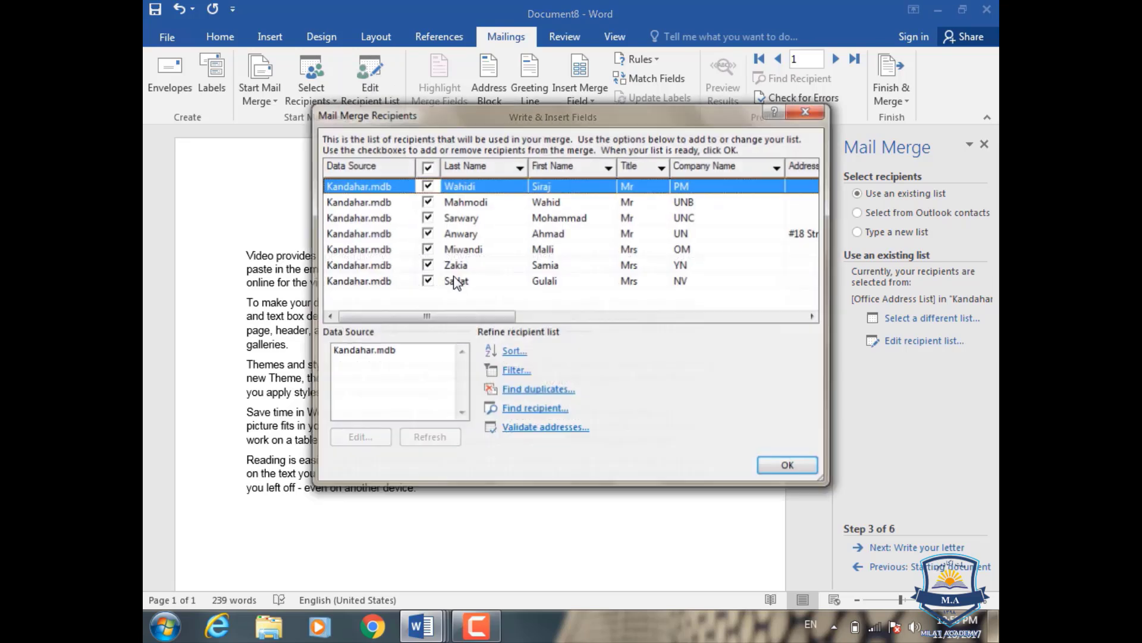
left_click(377, 357)
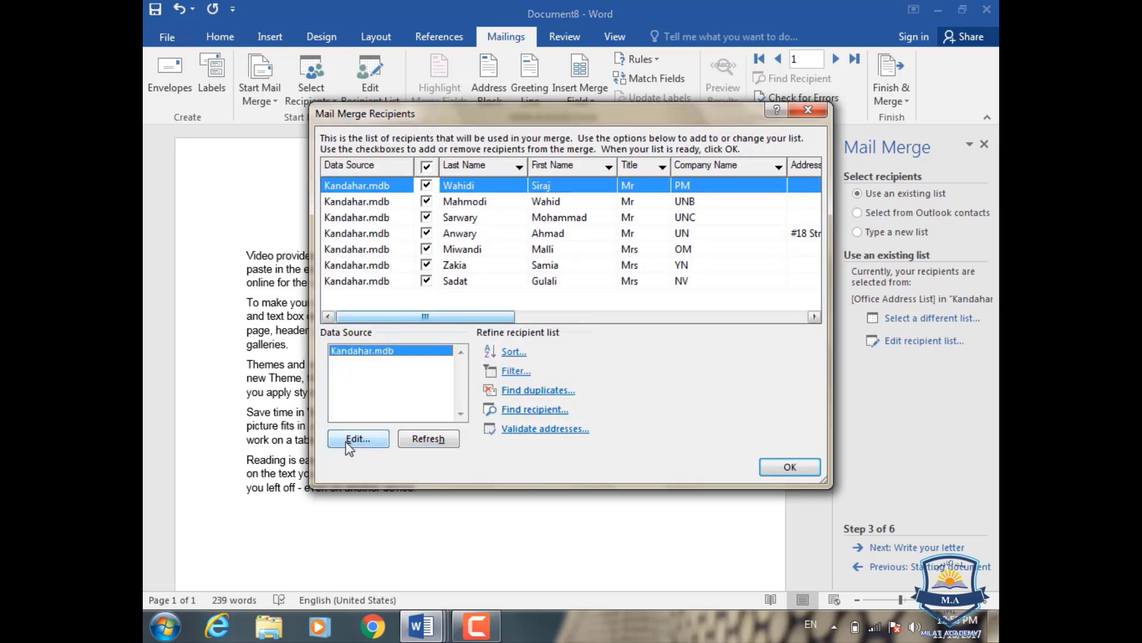
left_click(345, 441)
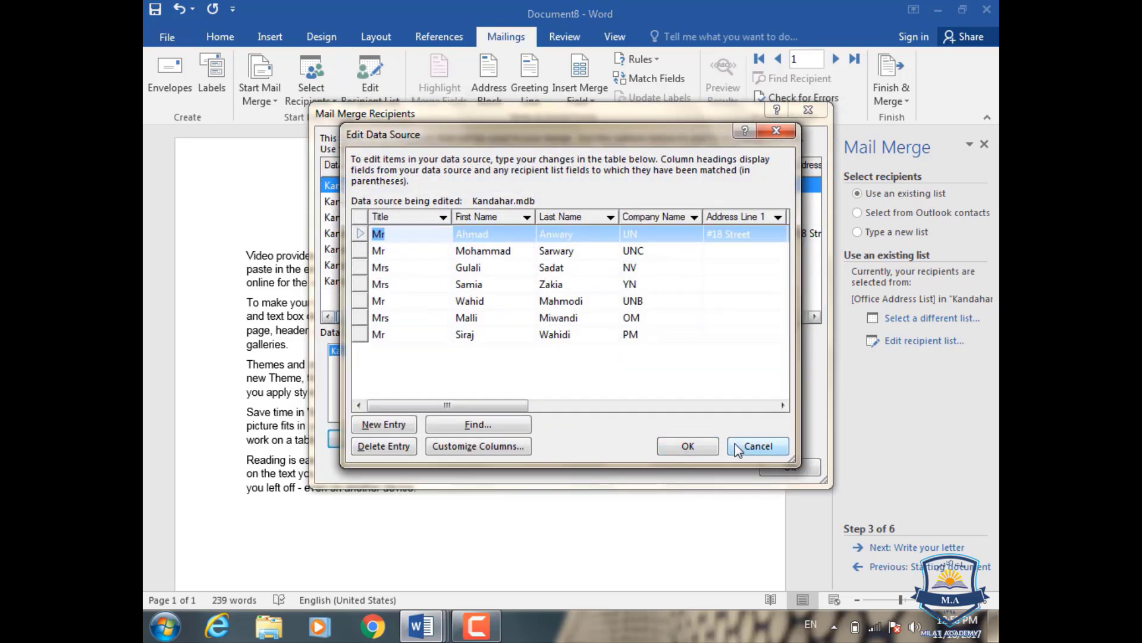
left_click(734, 445)
left_click(798, 467)
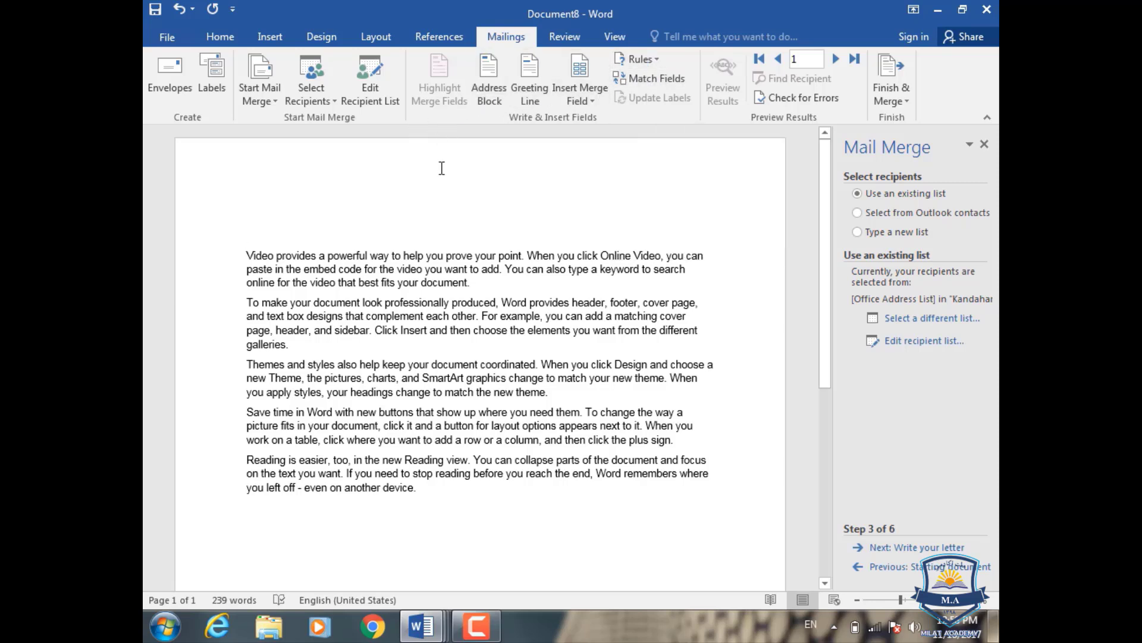
- Insert the default greeting line followed by the Title and First_Name merge fields
left_click(525, 88)
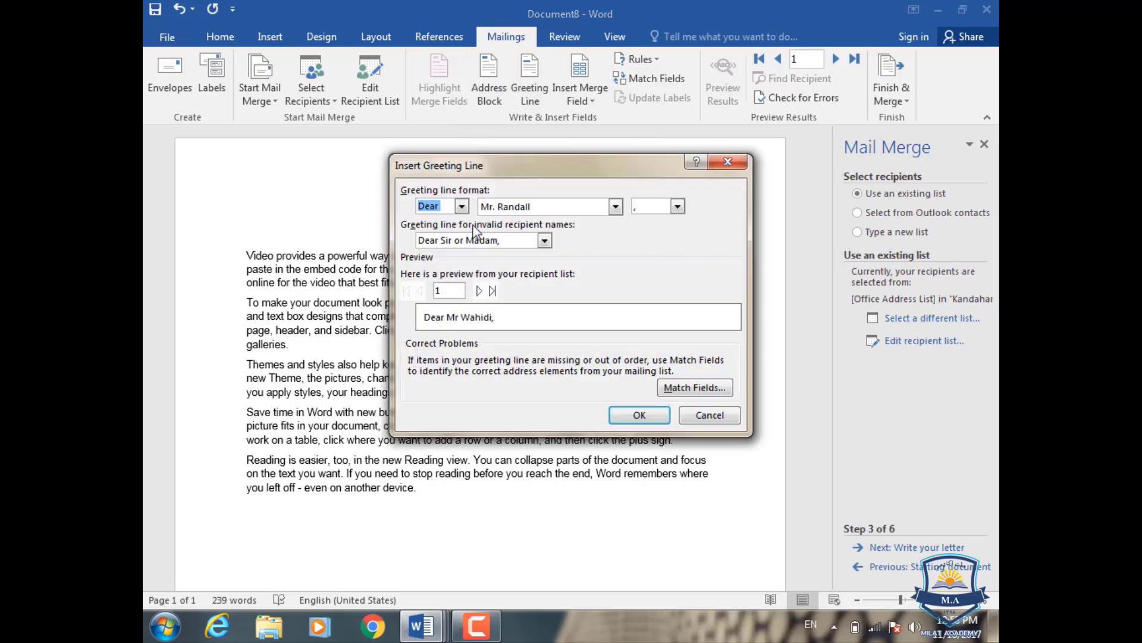
left_click(635, 417)
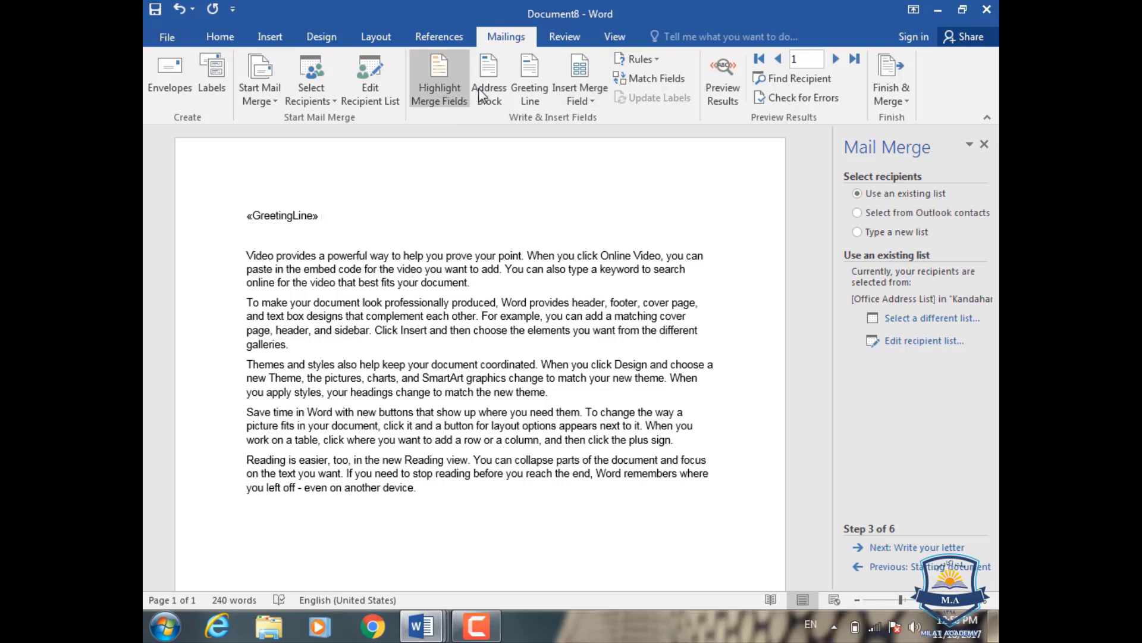
left_click(598, 101)
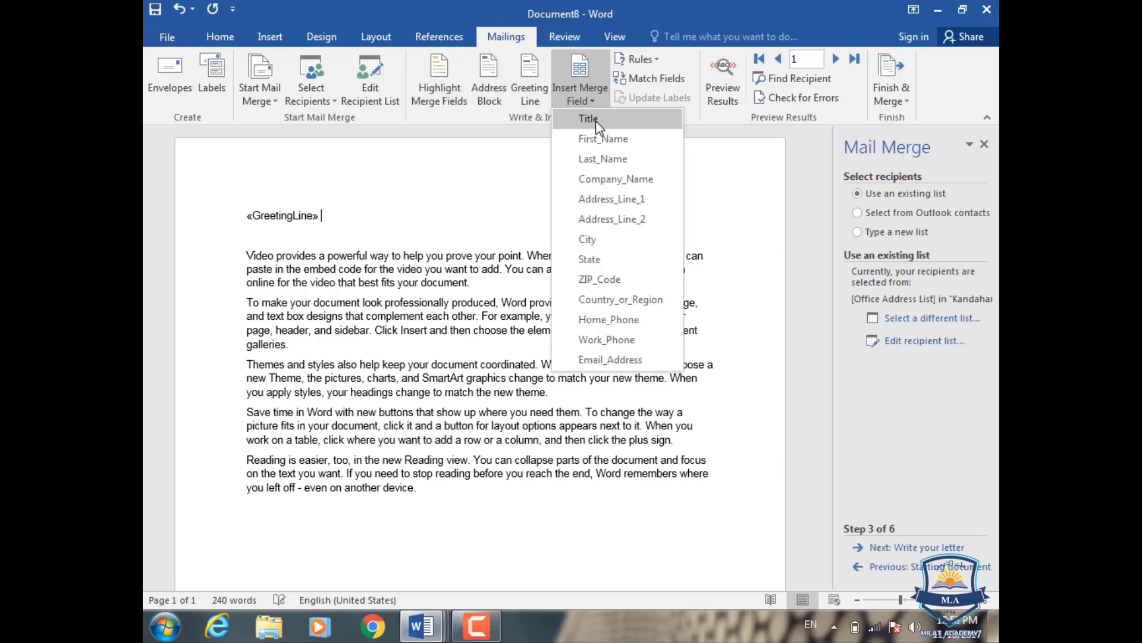
left_click(595, 121)
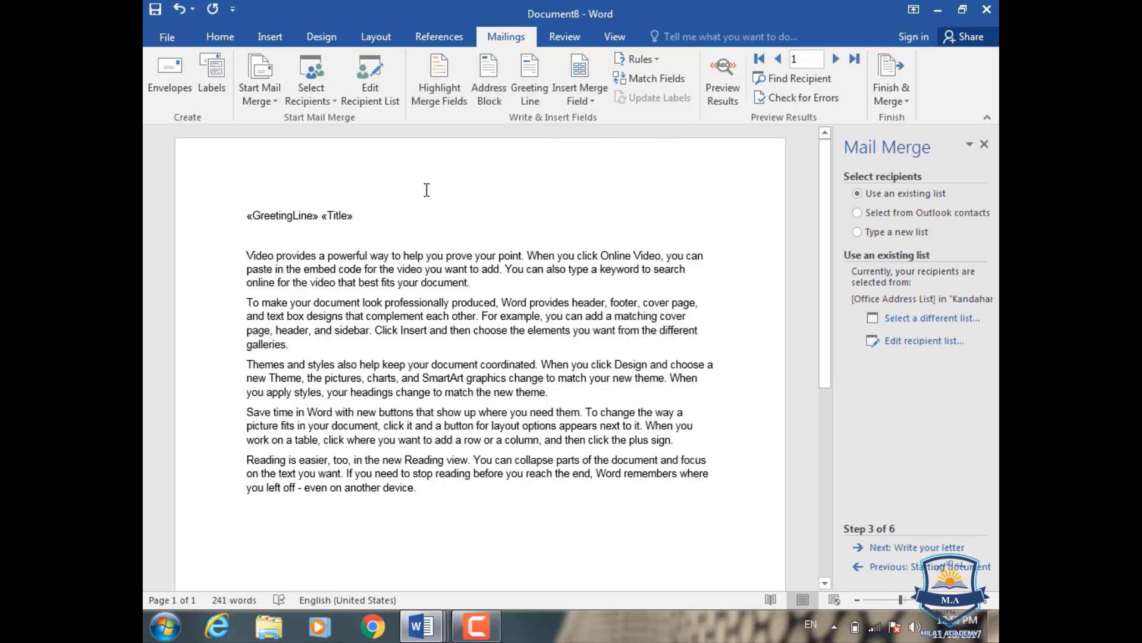
left_click(595, 102)
left_click(604, 138)
- Add Company_Name and Home_Phone on their own lines and preview the first recipient's data
key("Return")
left_click(581, 102)
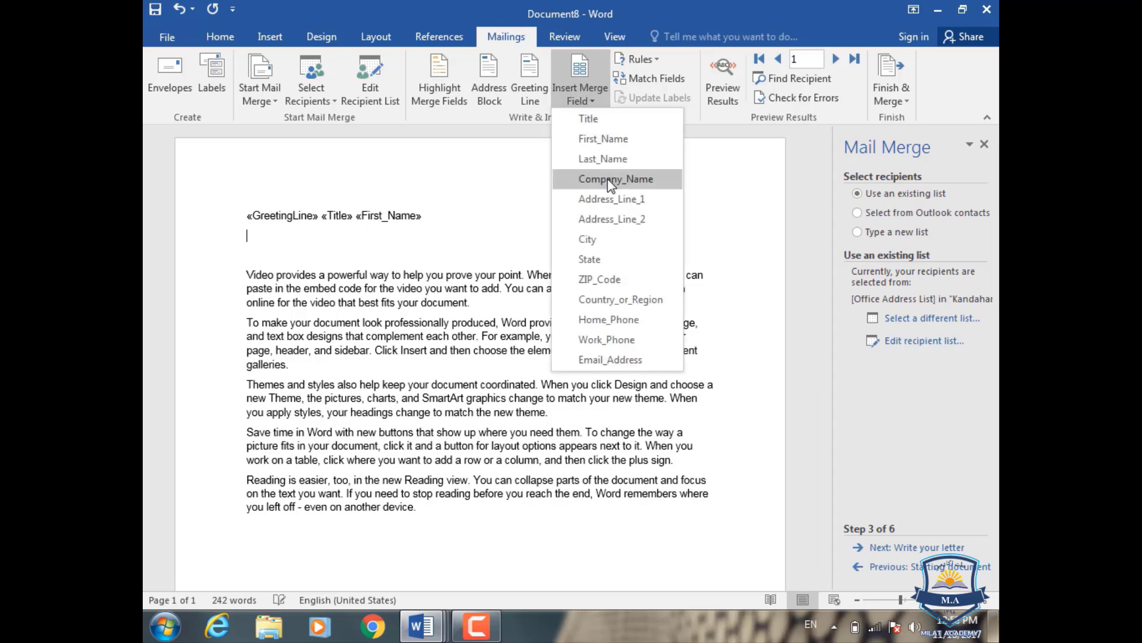
left_click(610, 179)
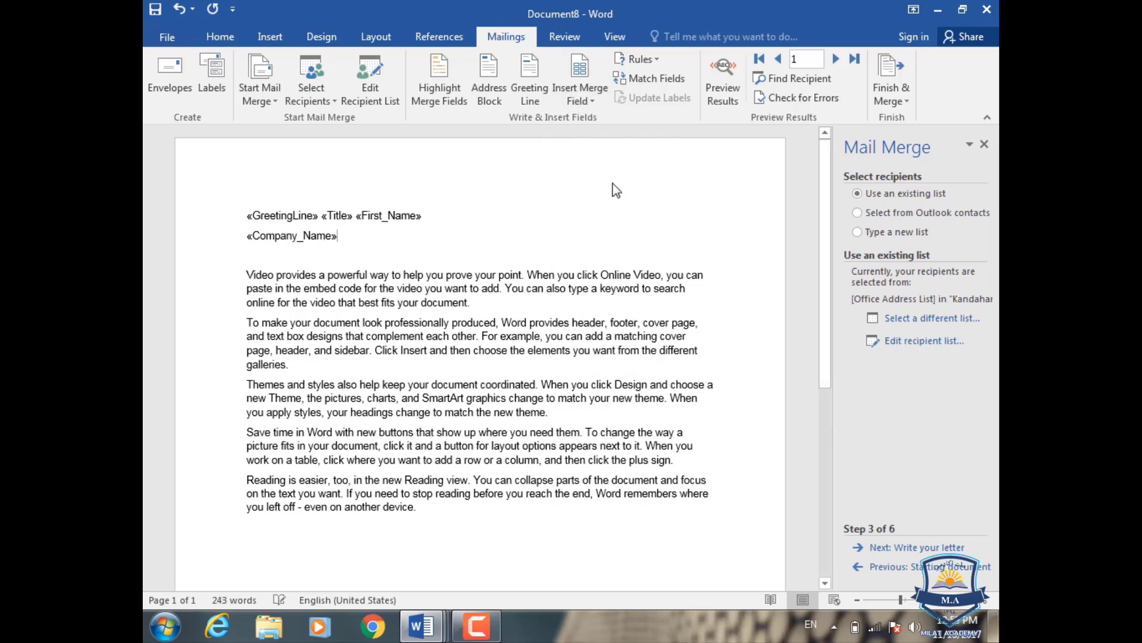
key("Return")
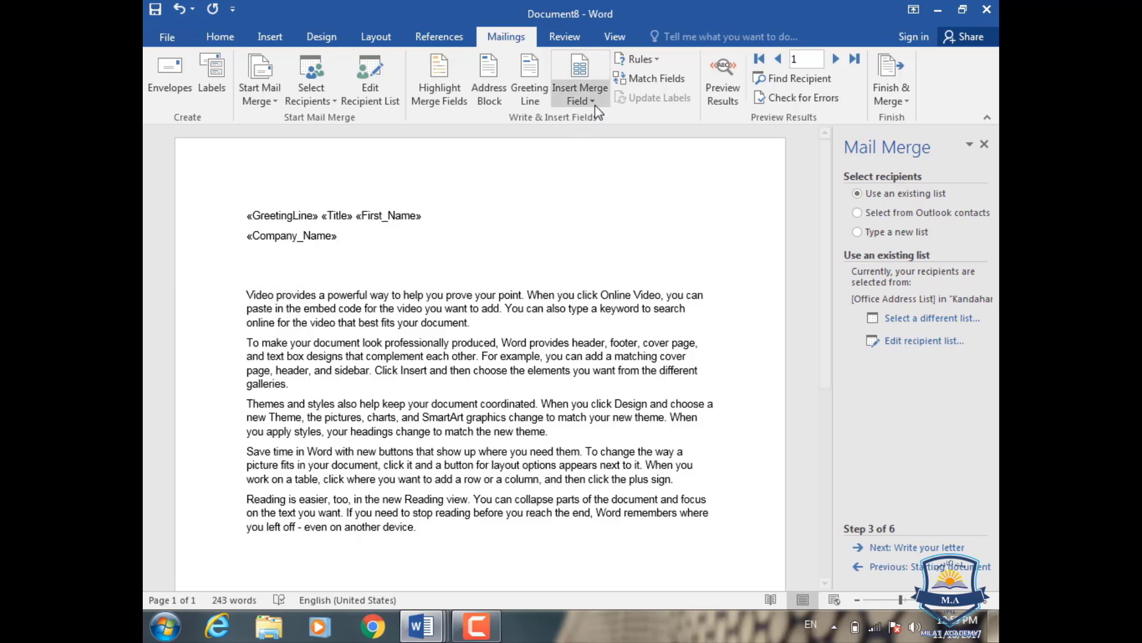
left_click(594, 102)
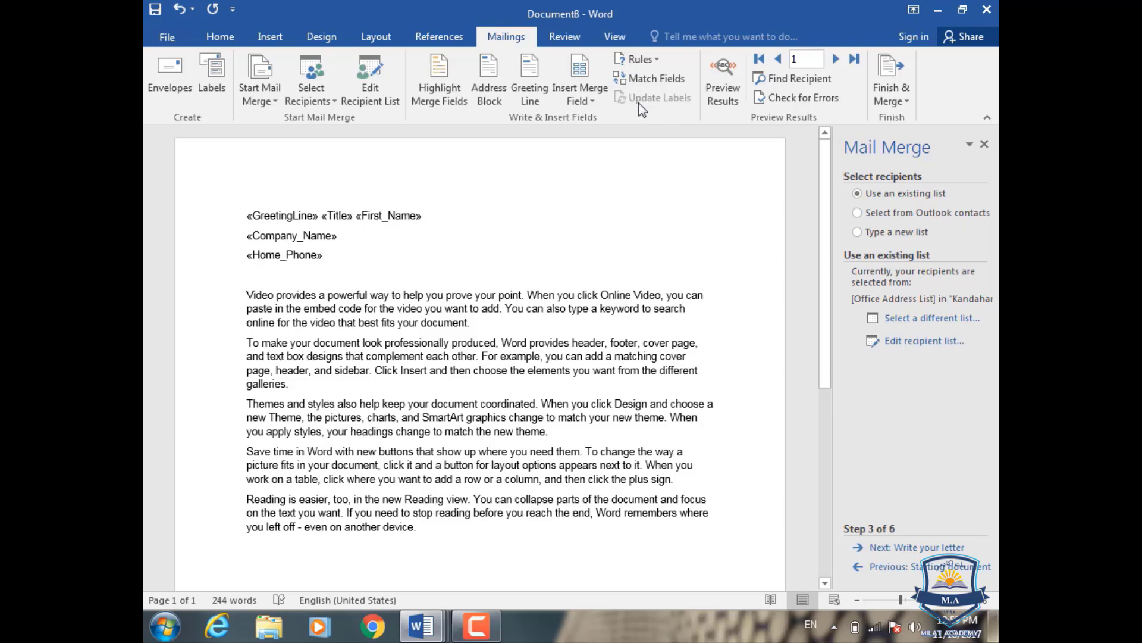
left_click(727, 93)
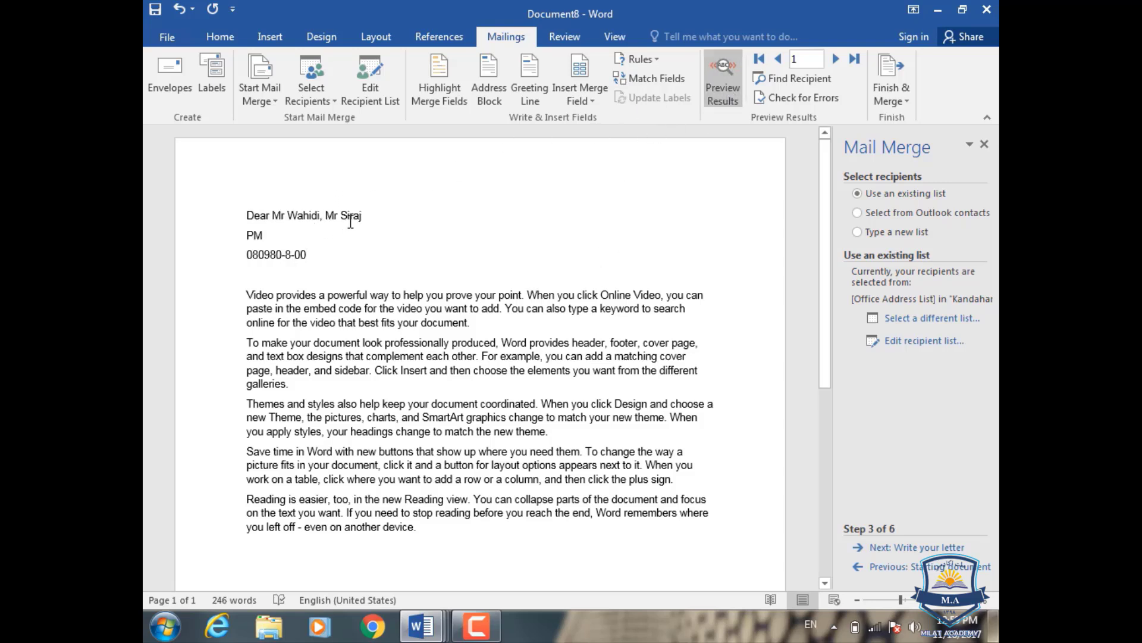
- With merge fields highlighted, delete the greeting, name, company and phone lines above the body
left_click(369, 216)
key("BackSpace")
key("BackSpace")
key("BackSpace")
key("BackSpace")
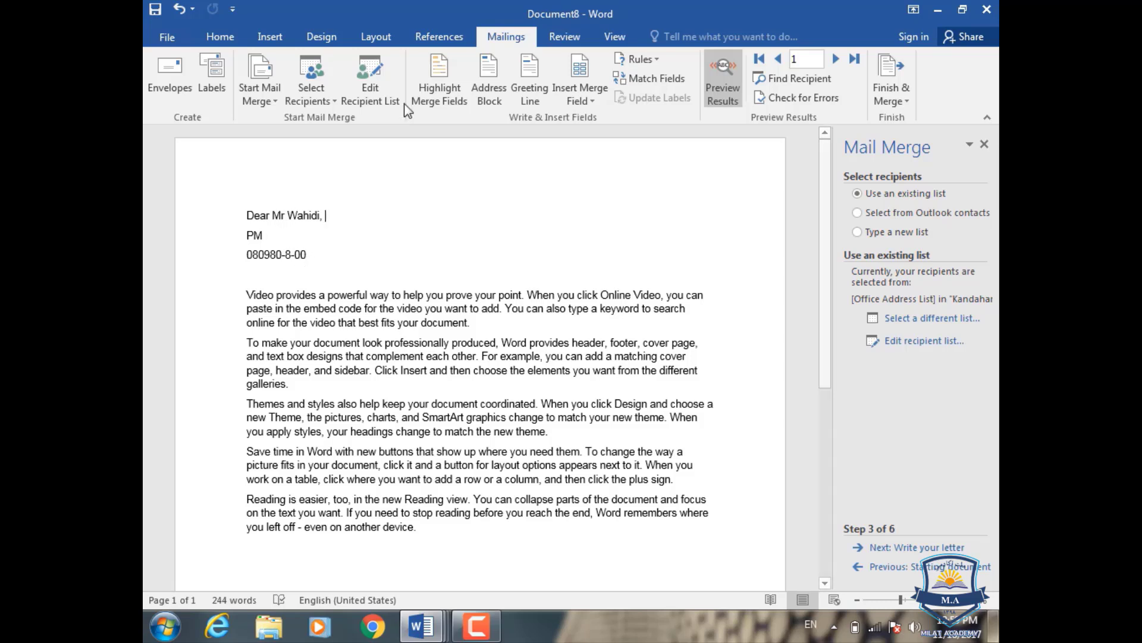
left_click(434, 81)
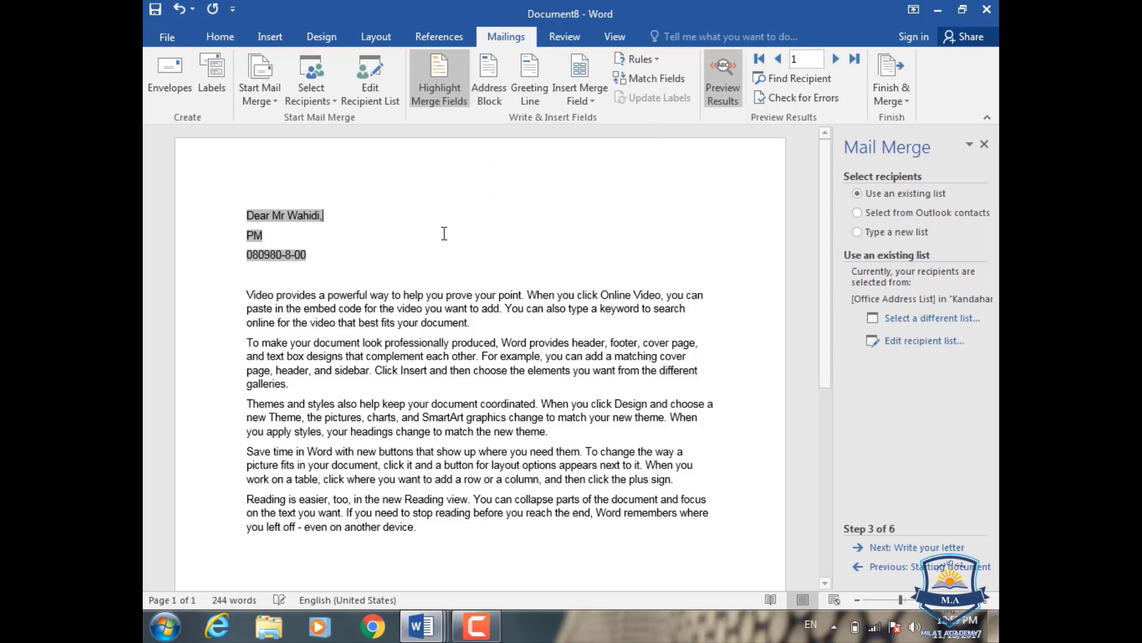
key("Delete")
left_click_drag(398, 254, 230, 222)
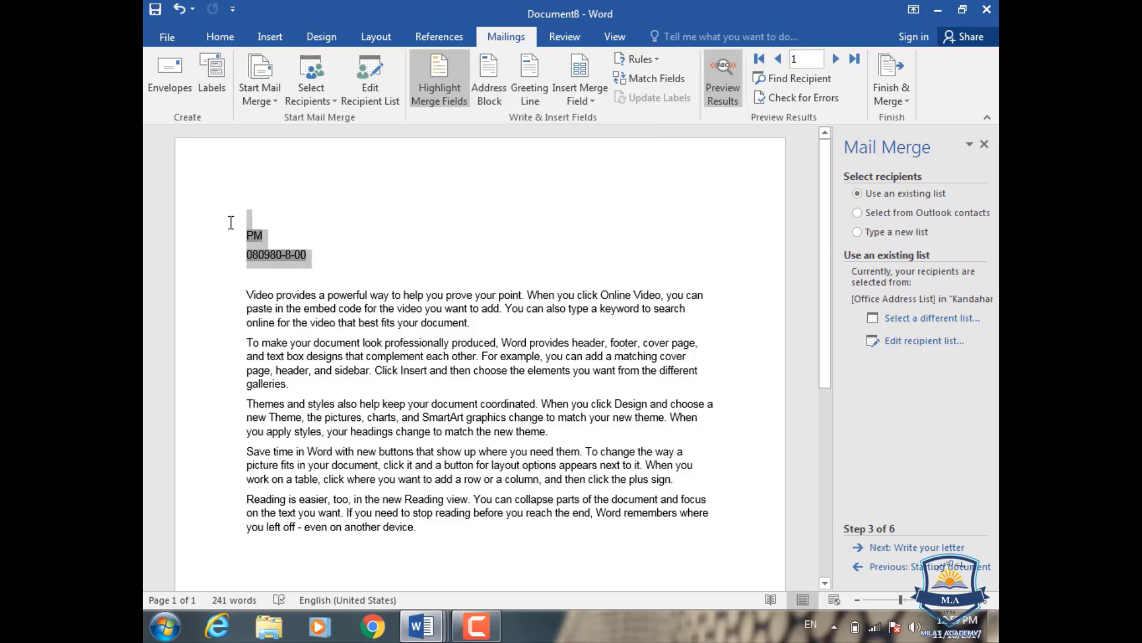
key("Delete")
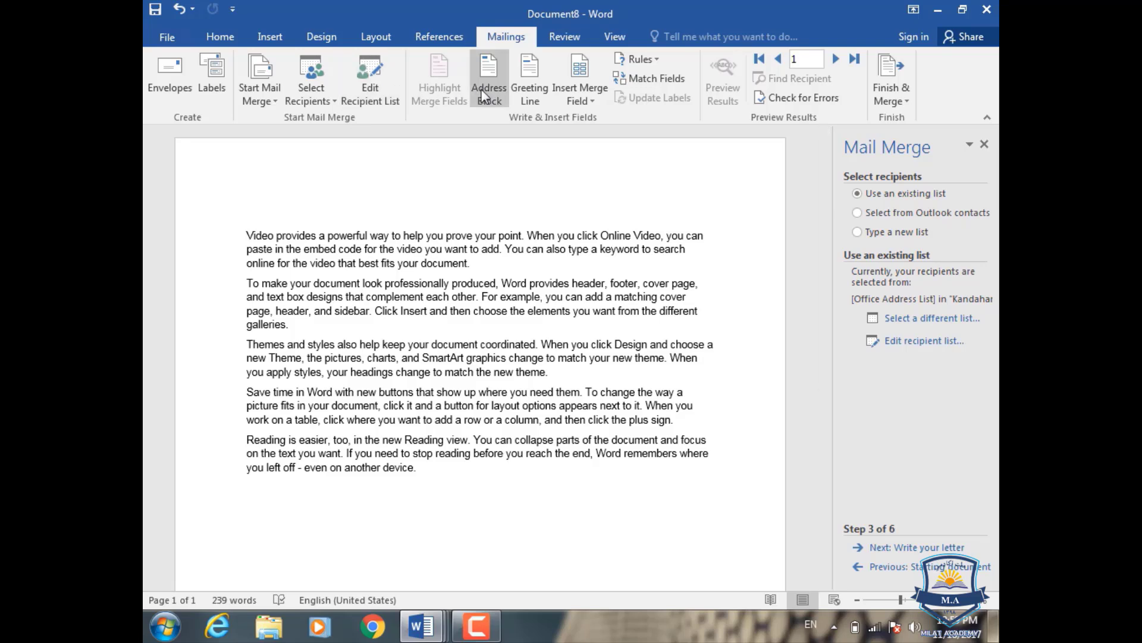
- Insert an address block in the Mr. Josh Randall Jr. format, then delete it
left_click(488, 92)
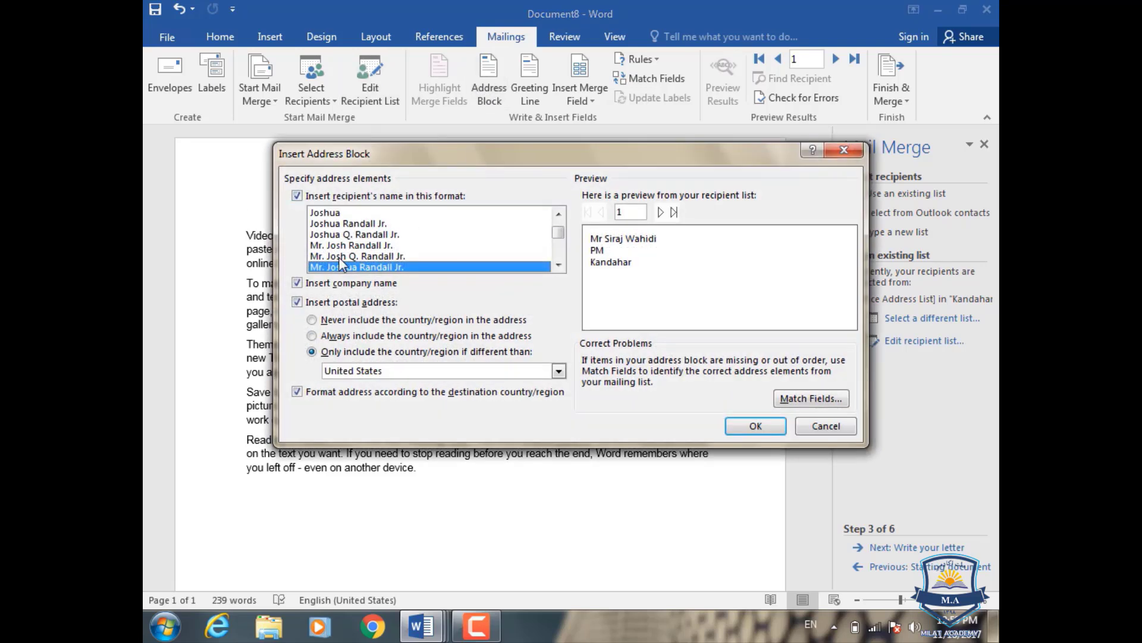
left_click(344, 245)
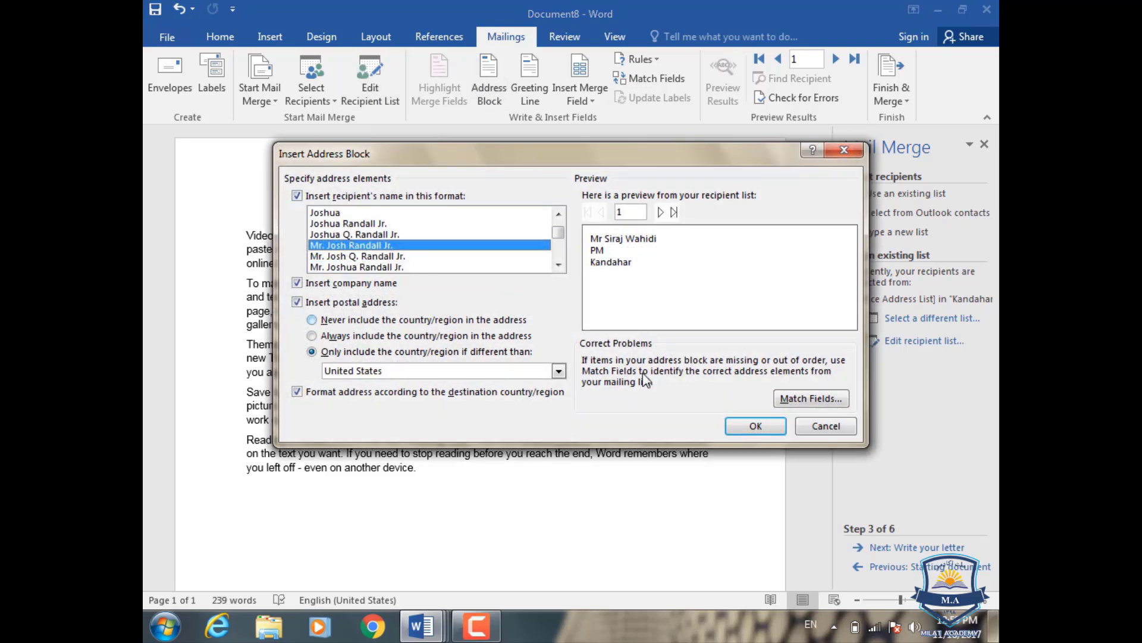
left_click(747, 427)
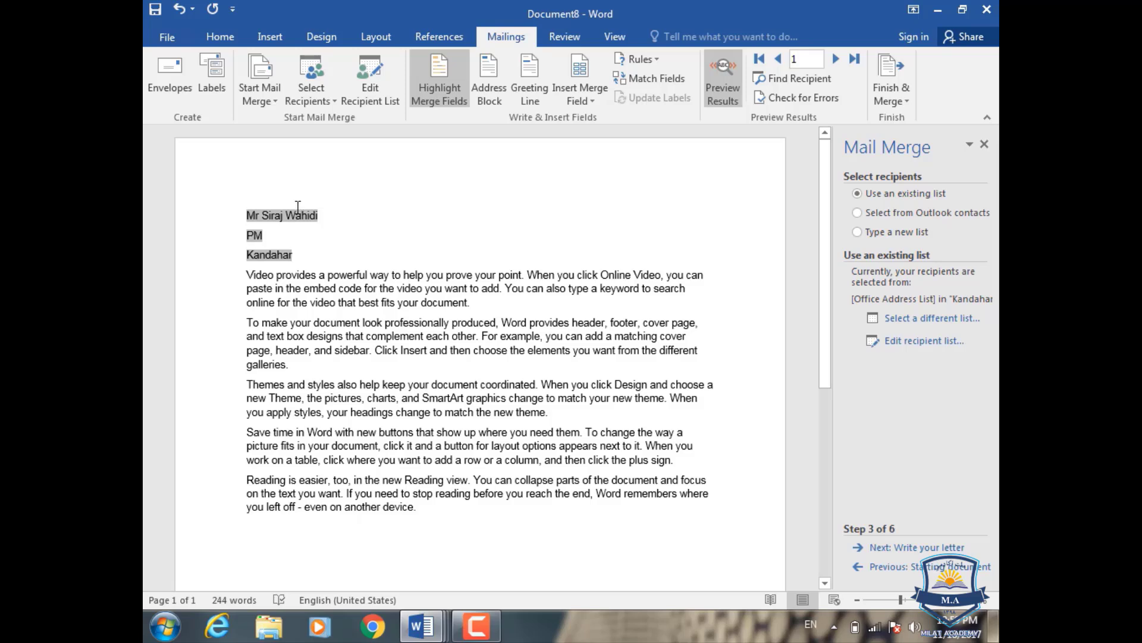
left_click_drag(310, 253, 226, 213)
key("Delete")
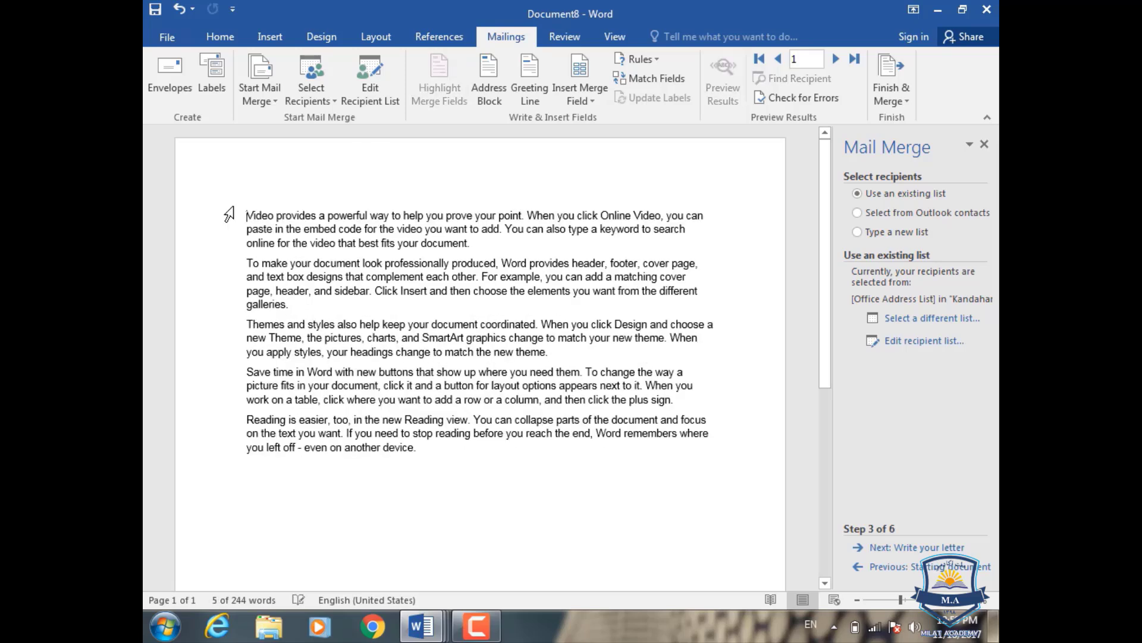
- Insert a The Randall Family address block, break the body onto a new line, then delete the block
left_click(492, 95)
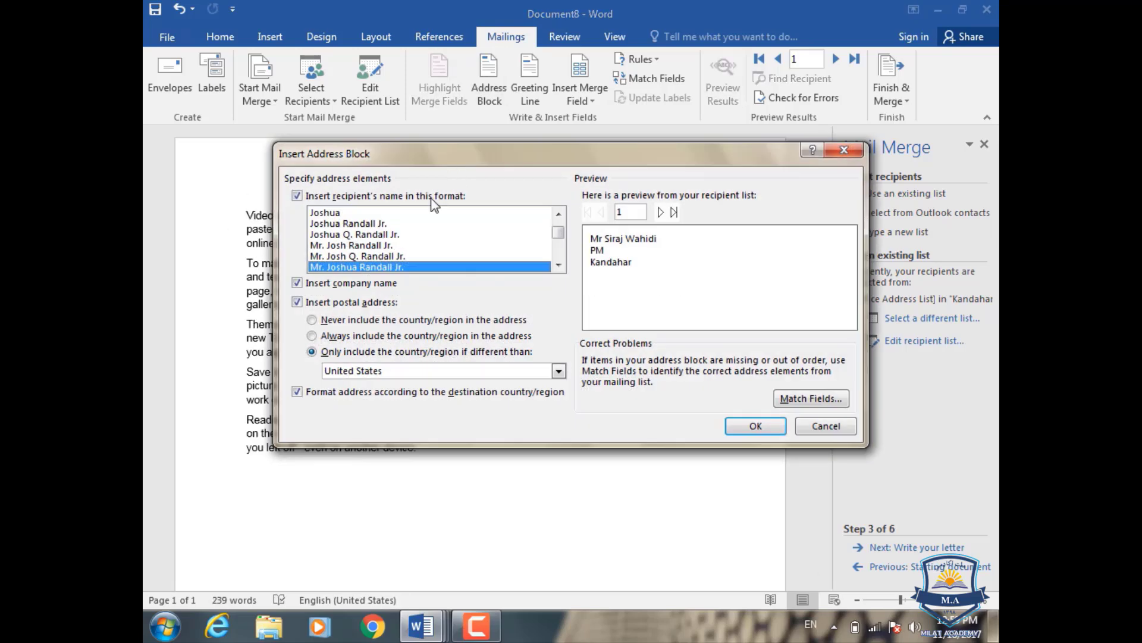
left_click(363, 256)
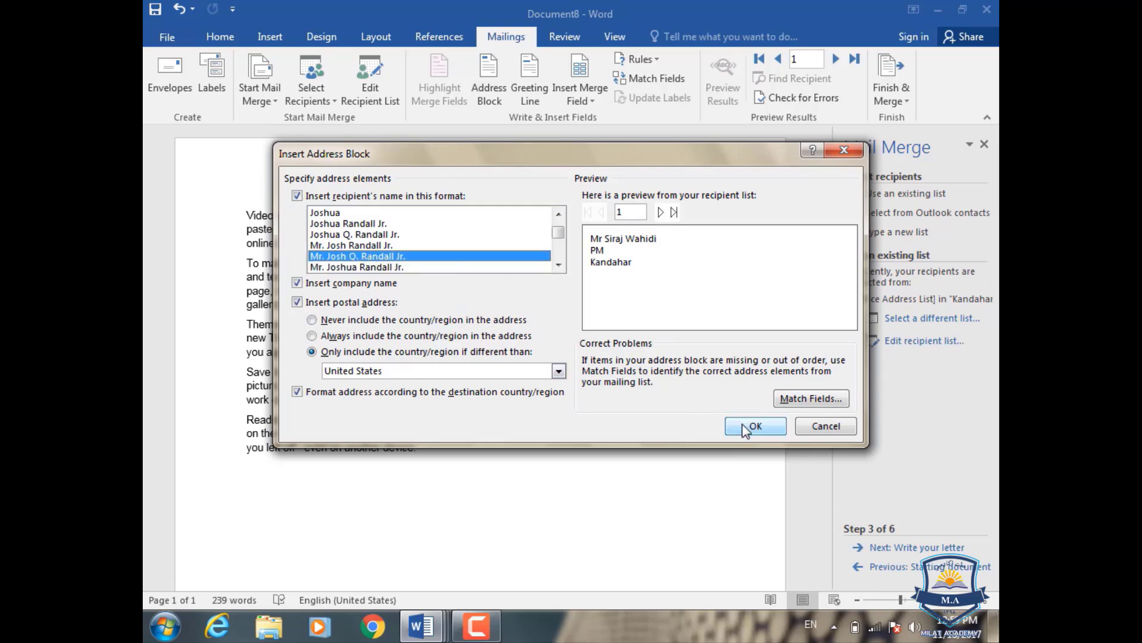
left_click(355, 244)
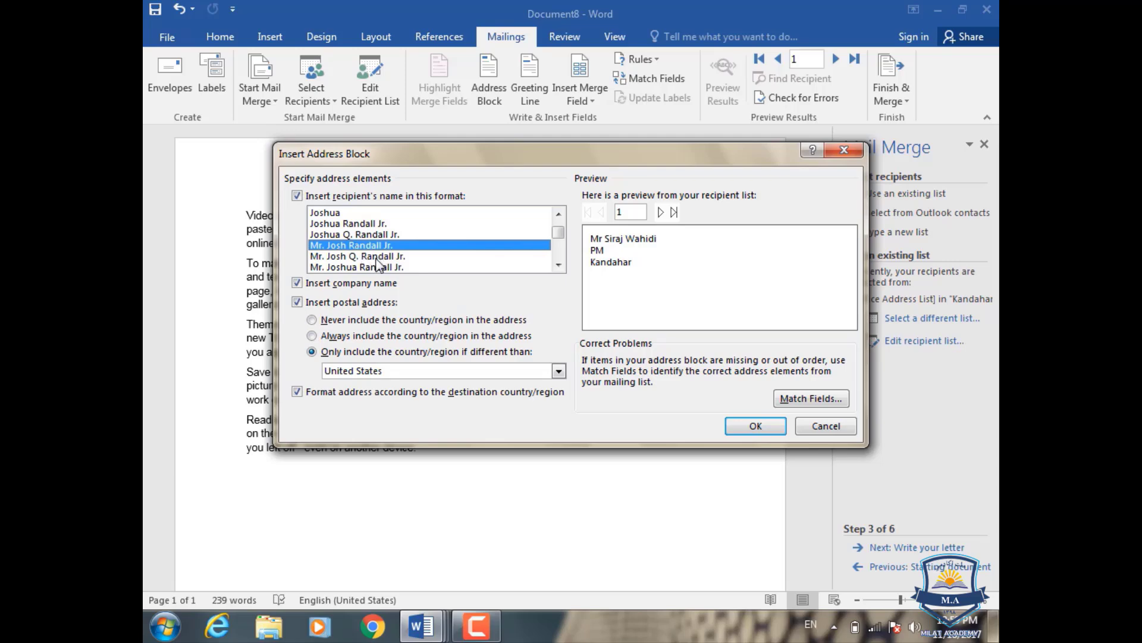
left_click(357, 266)
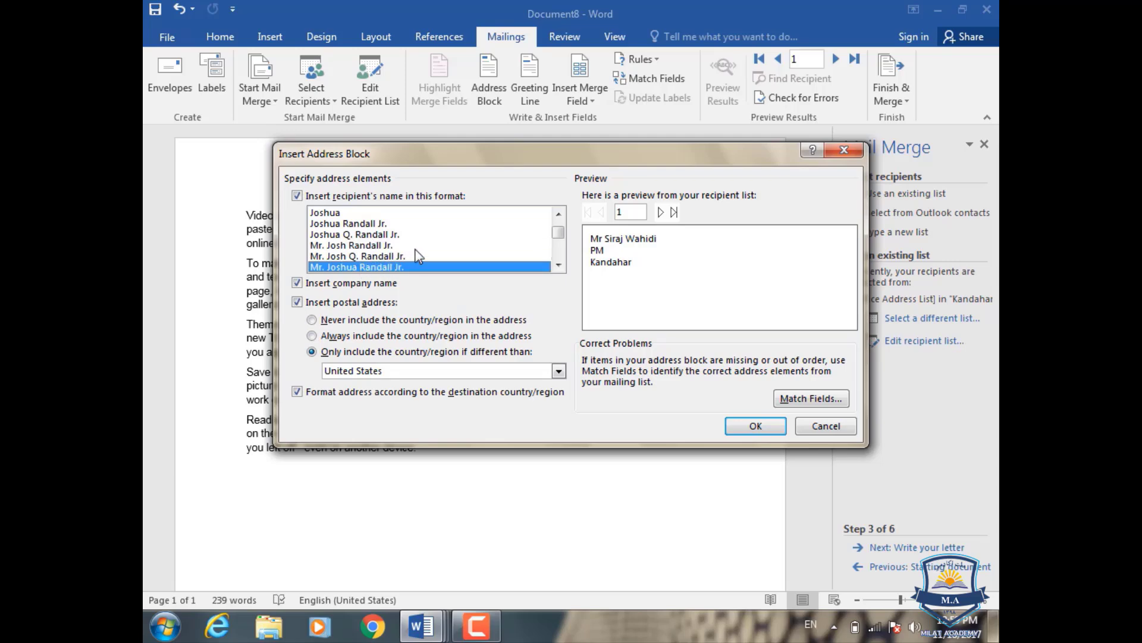
scroll(419, 249, "down", 1)
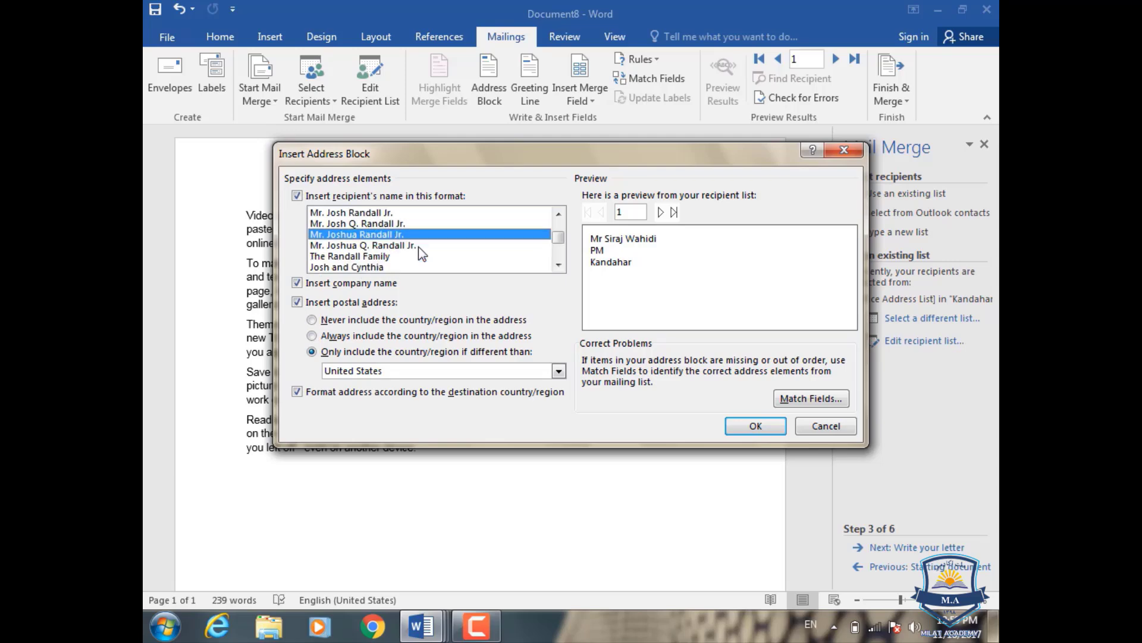
left_click(366, 256)
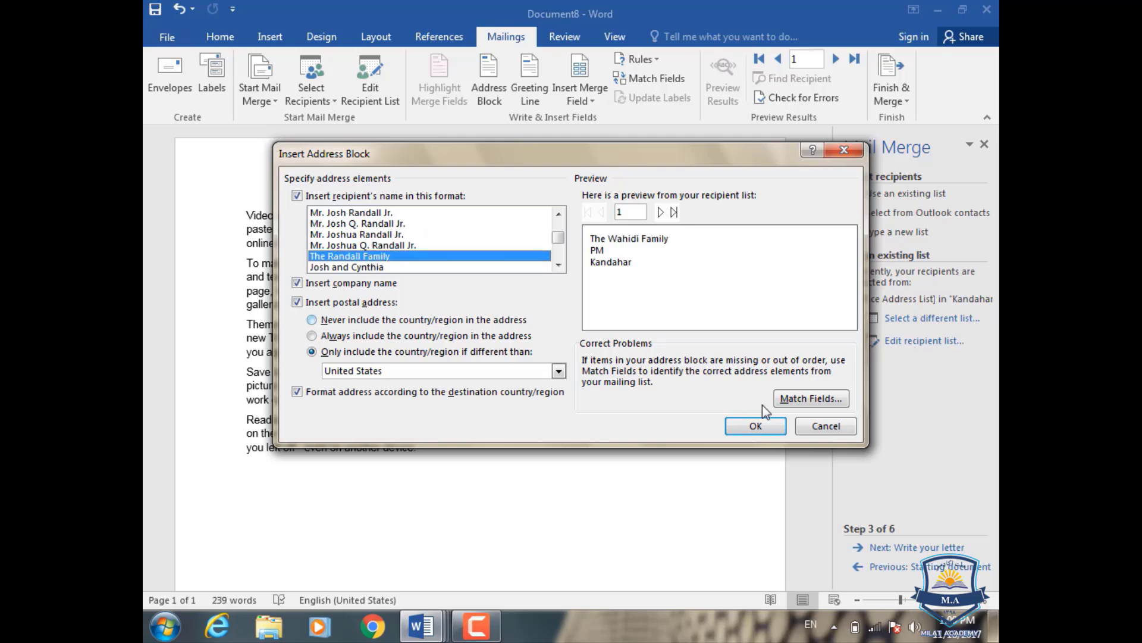
left_click(755, 426)
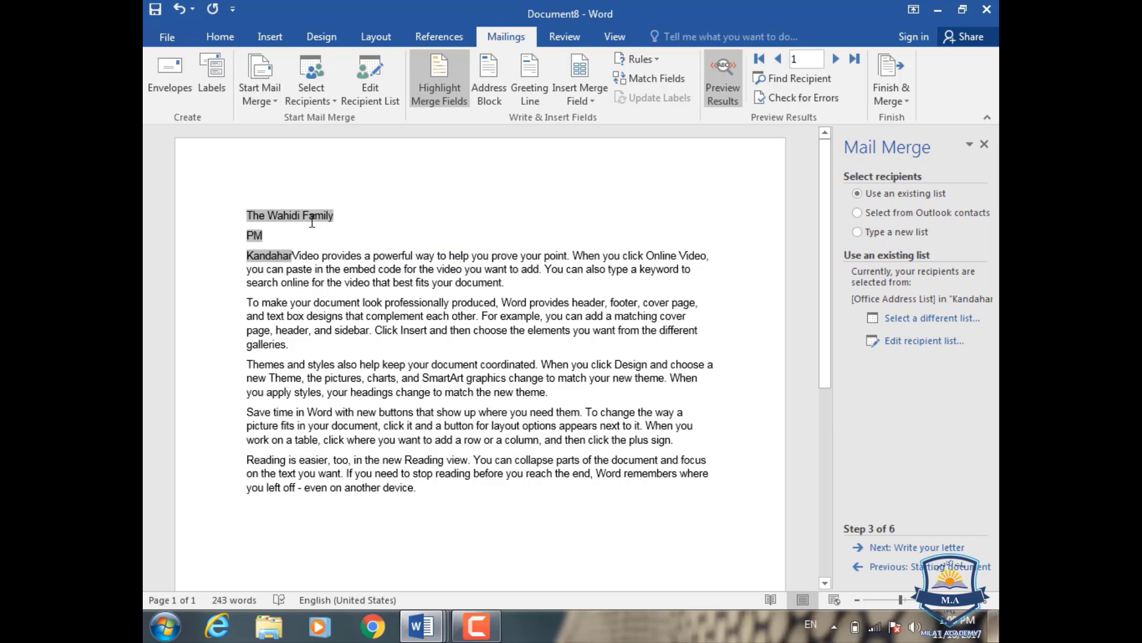
left_click(293, 254)
key("Return")
key("Return")
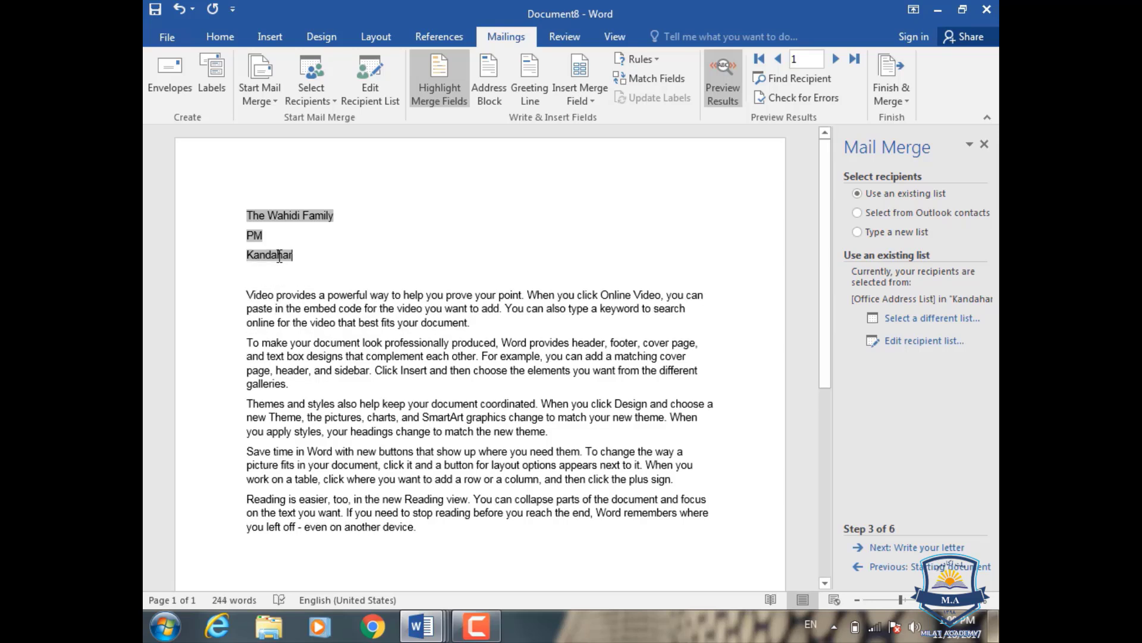
left_click_drag(316, 257, 229, 214)
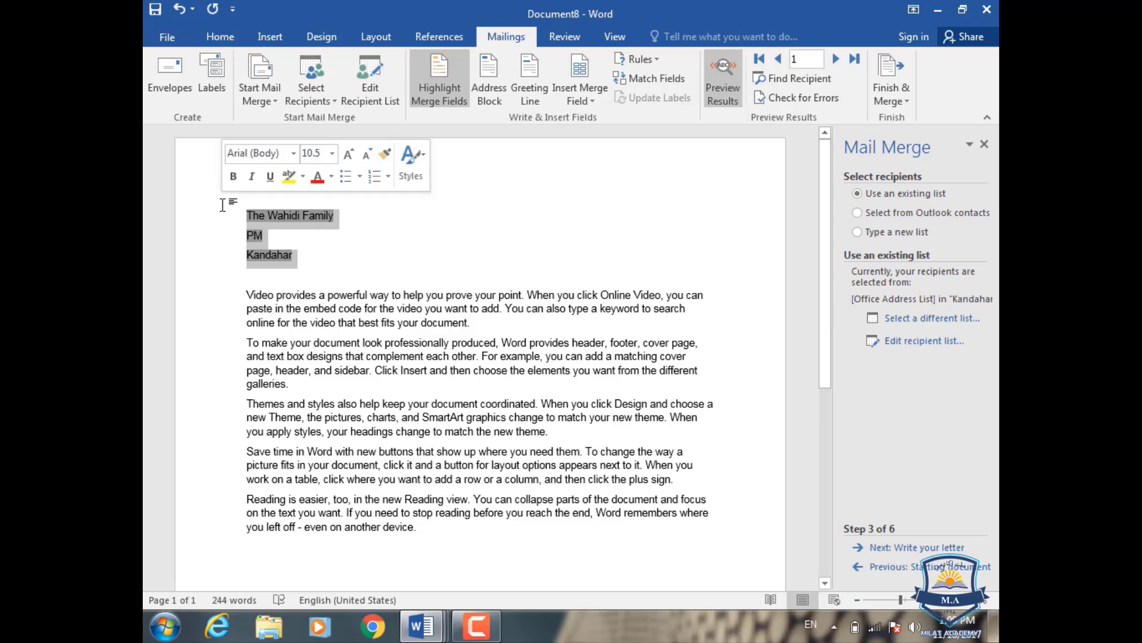
key("Delete")
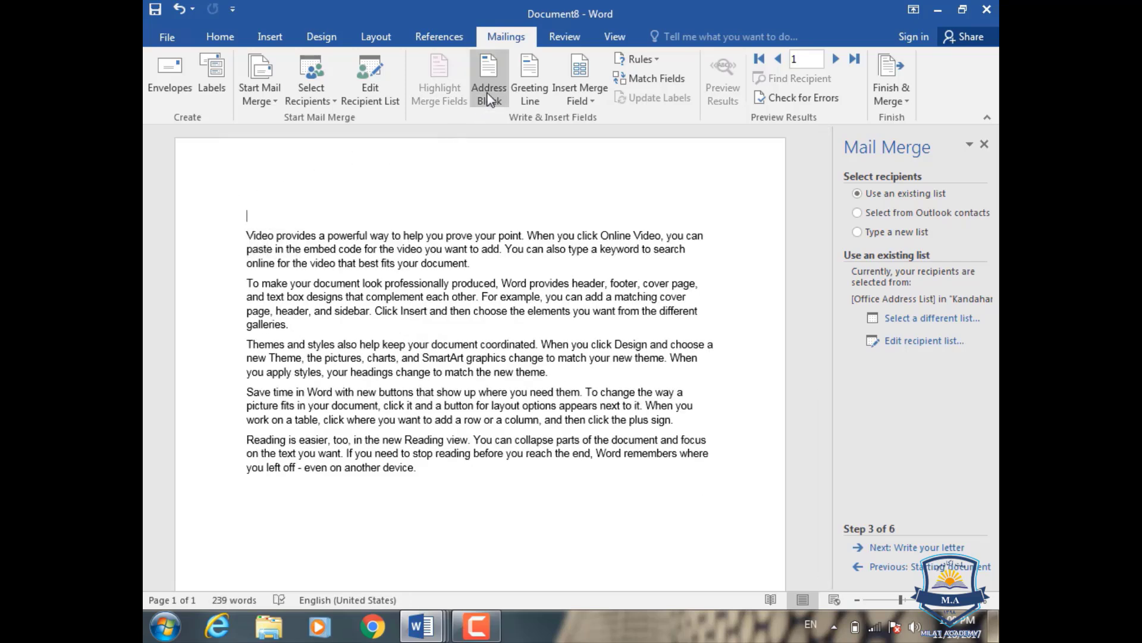
- Change the greeting line salutation from Dear to To
left_click(590, 103)
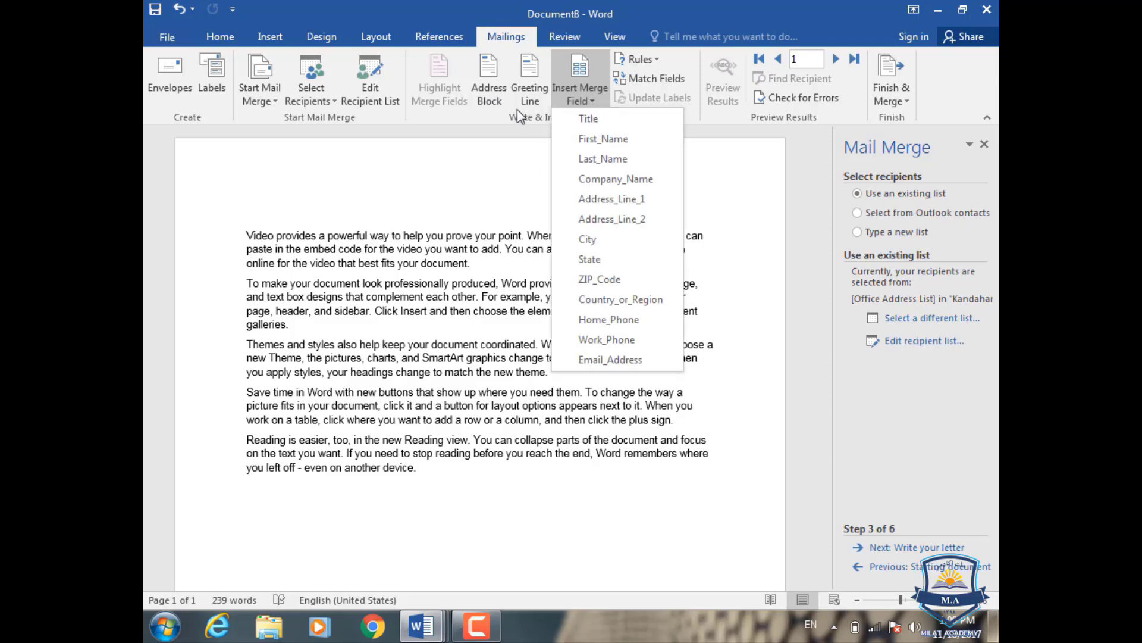
left_click(531, 100)
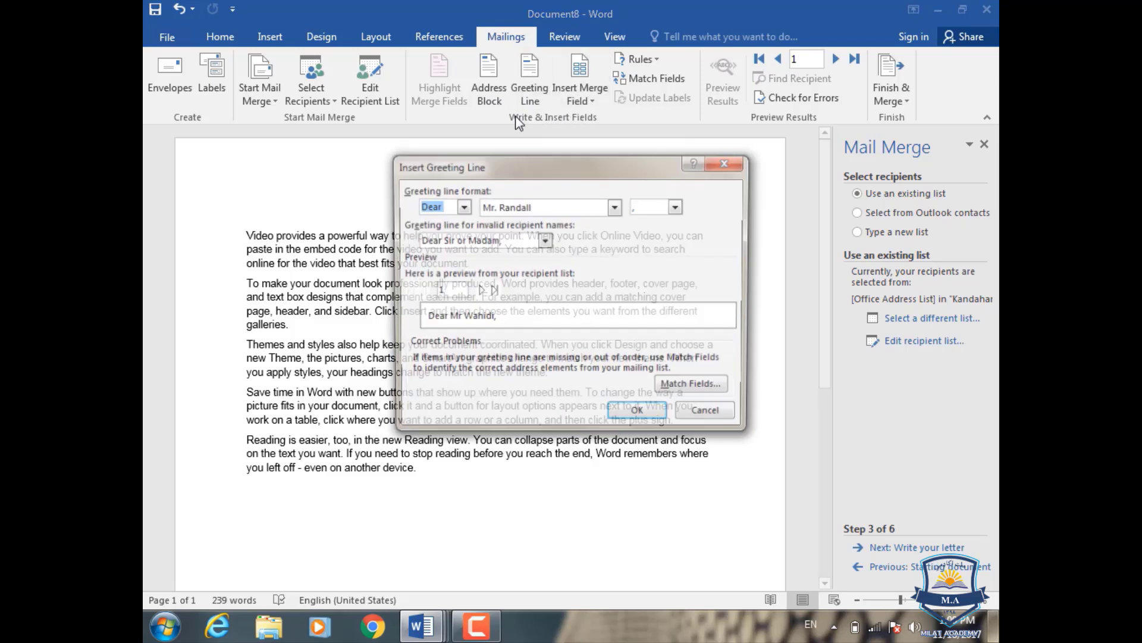
left_click(462, 207)
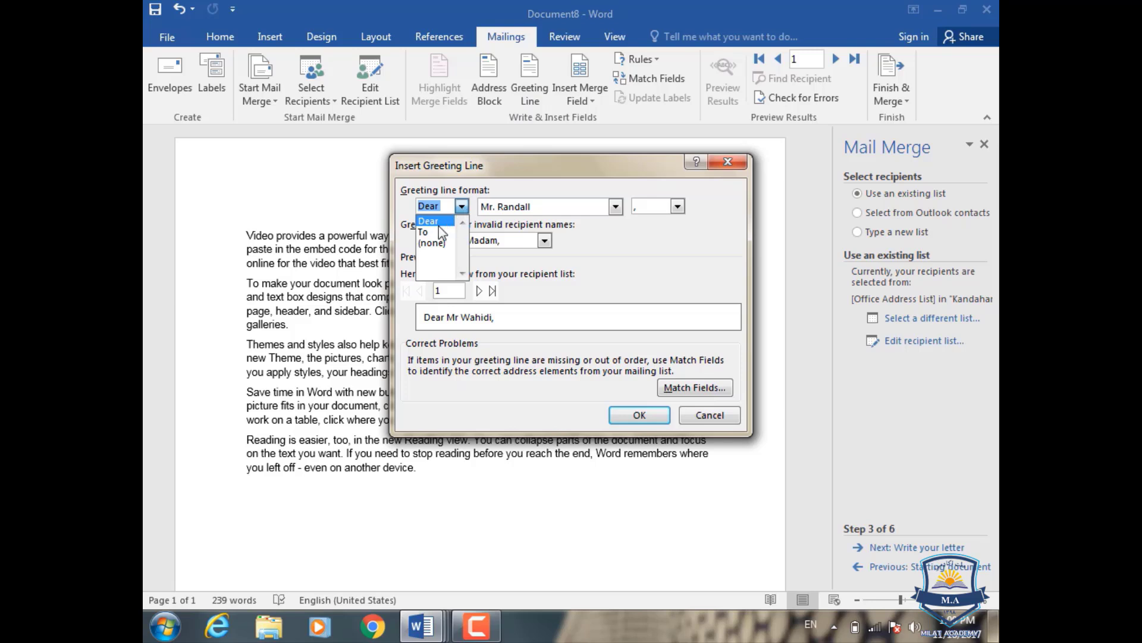
left_click(649, 267)
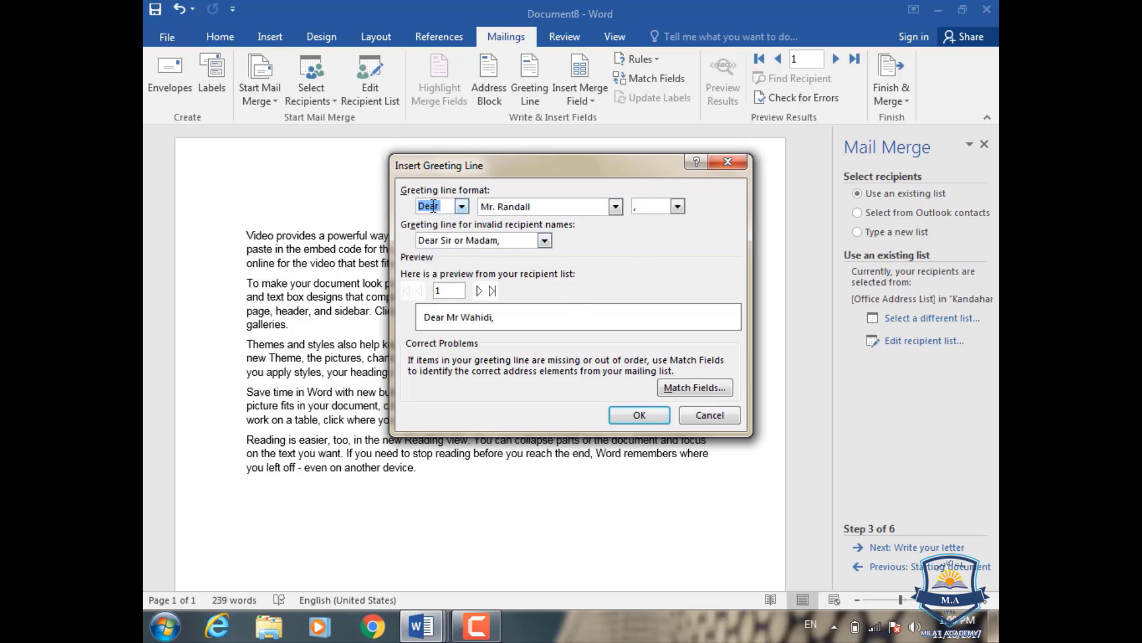
left_click(462, 207)
left_click(587, 284)
left_click(461, 206)
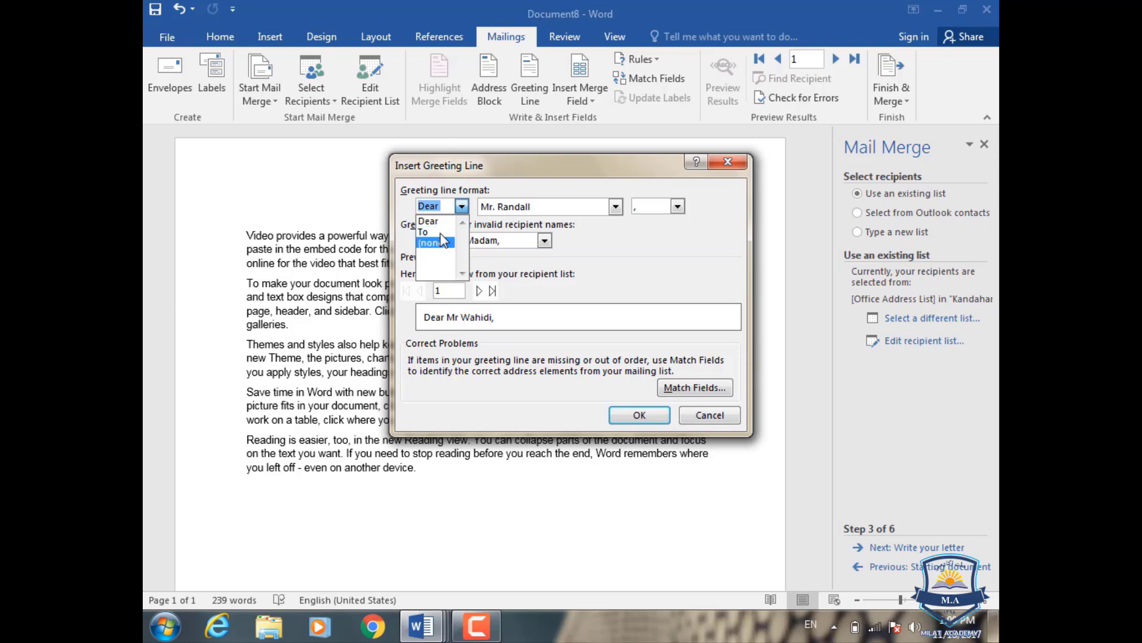
left_click(443, 238)
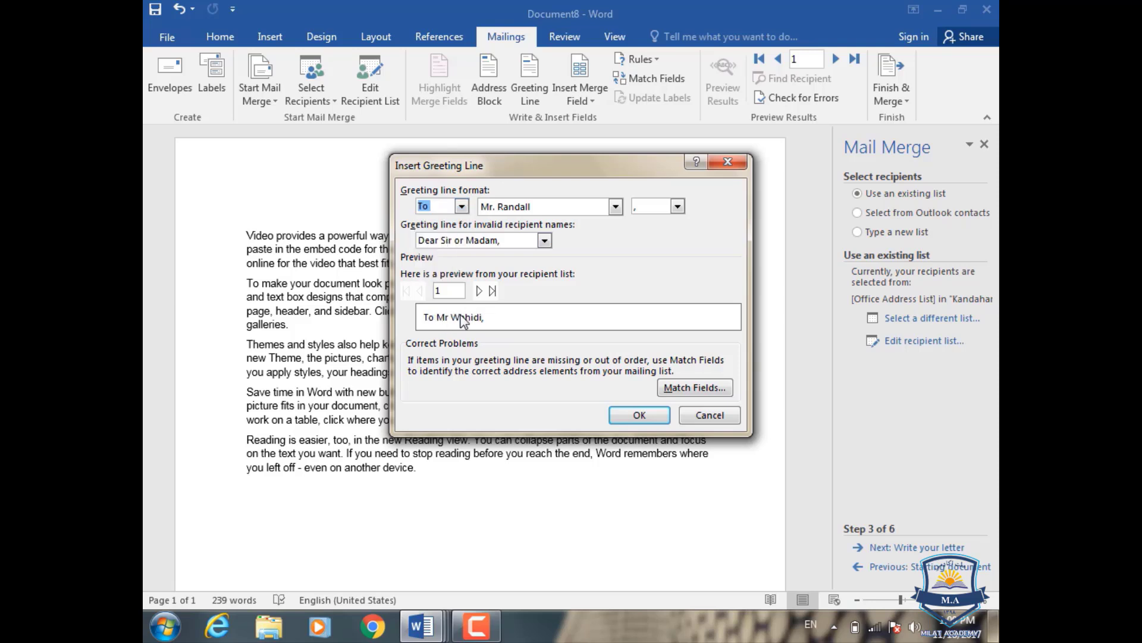
- Preview the greeting for recipients 2 through 5, then cancel without inserting it
left_click(484, 290)
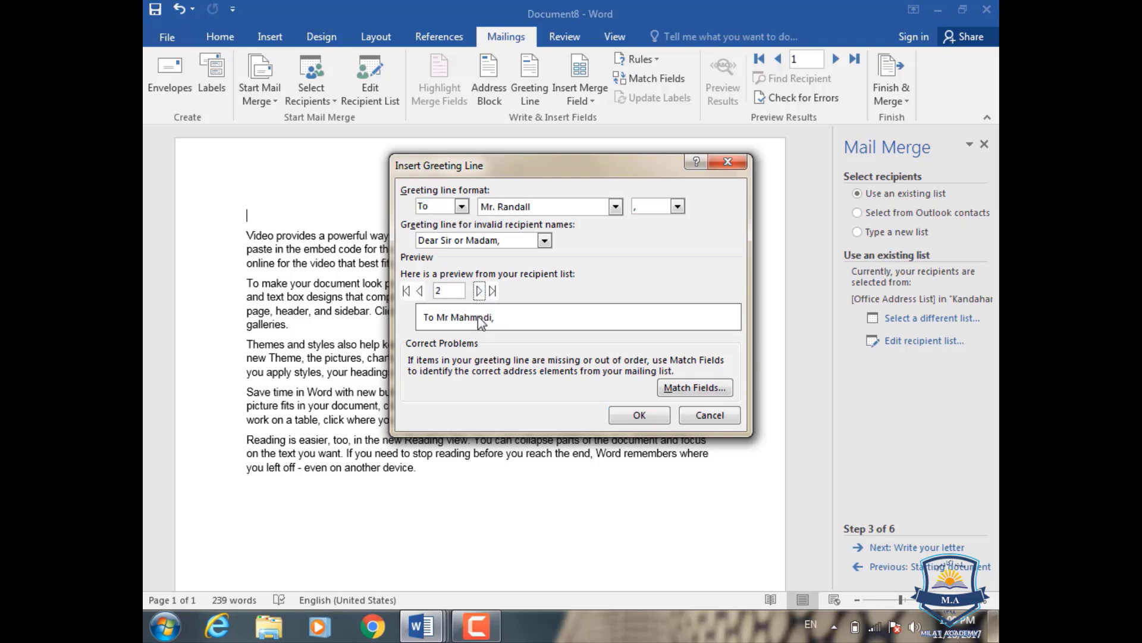
left_click(480, 291)
left_click(480, 291)
left_click(480, 291)
left_click(727, 162)
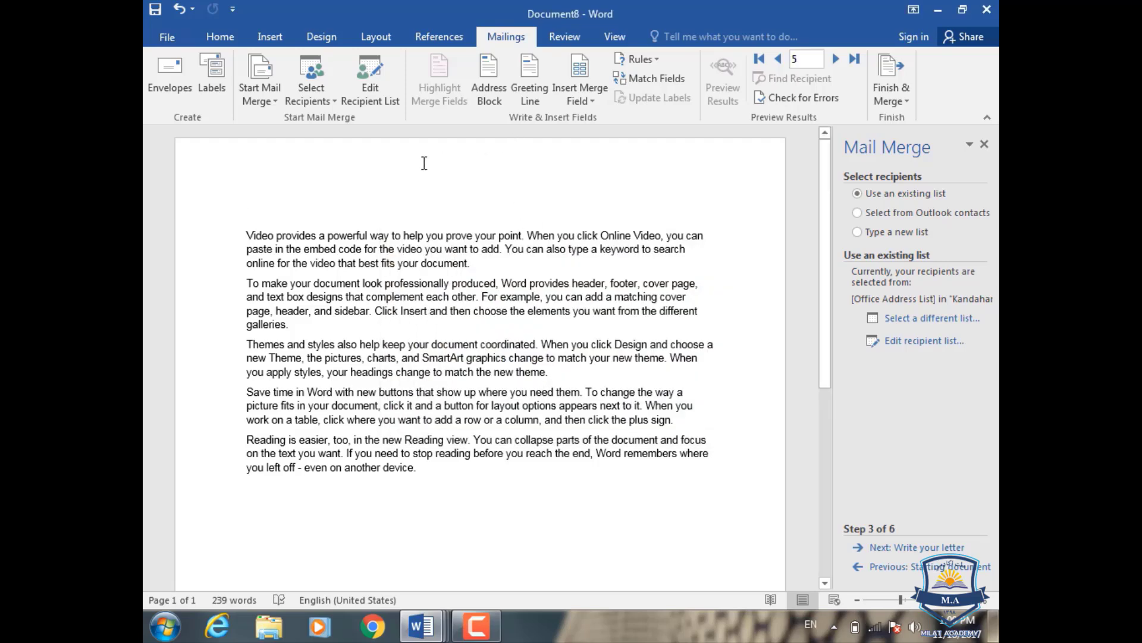
- Insert Title, First_Name and Last_Name merge fields at the top of the letter
left_click(497, 91)
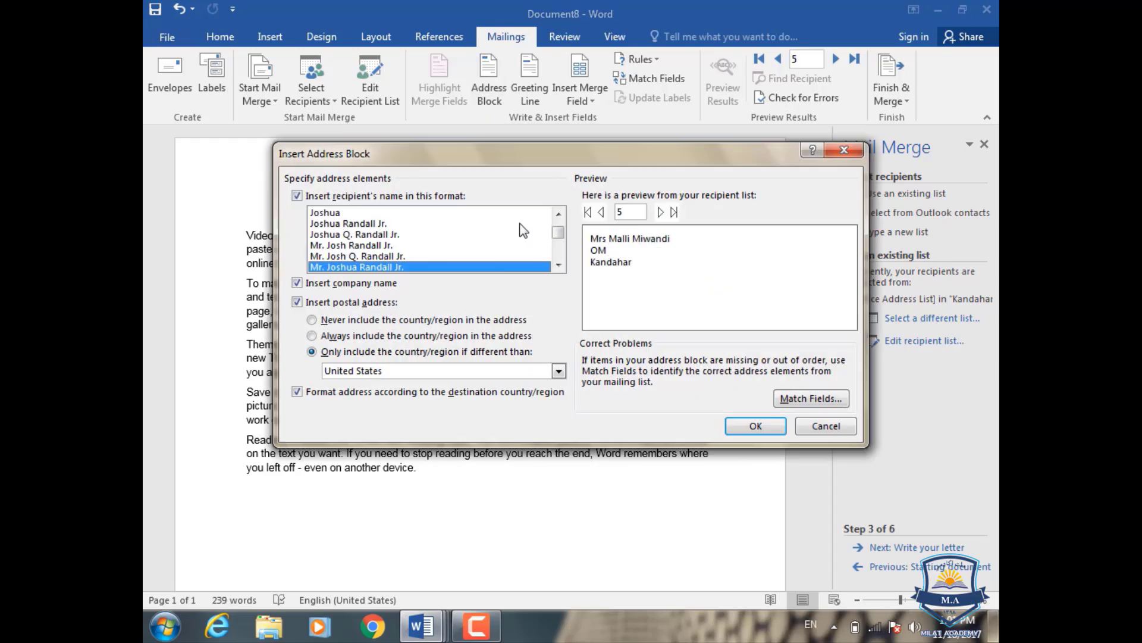
left_click(852, 155)
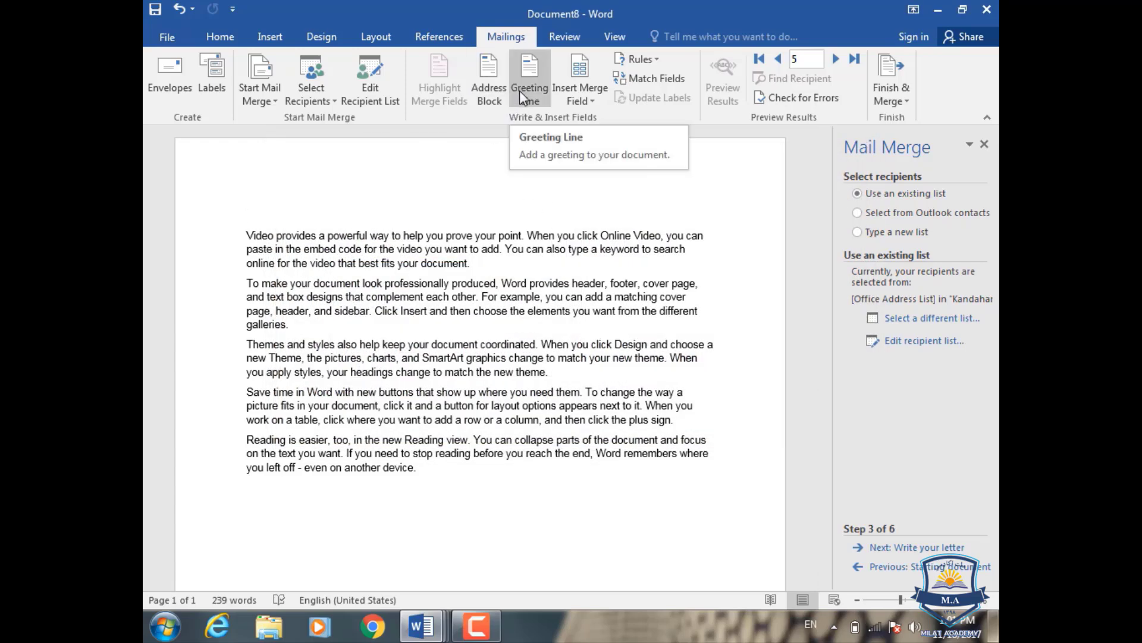
left_click(588, 103)
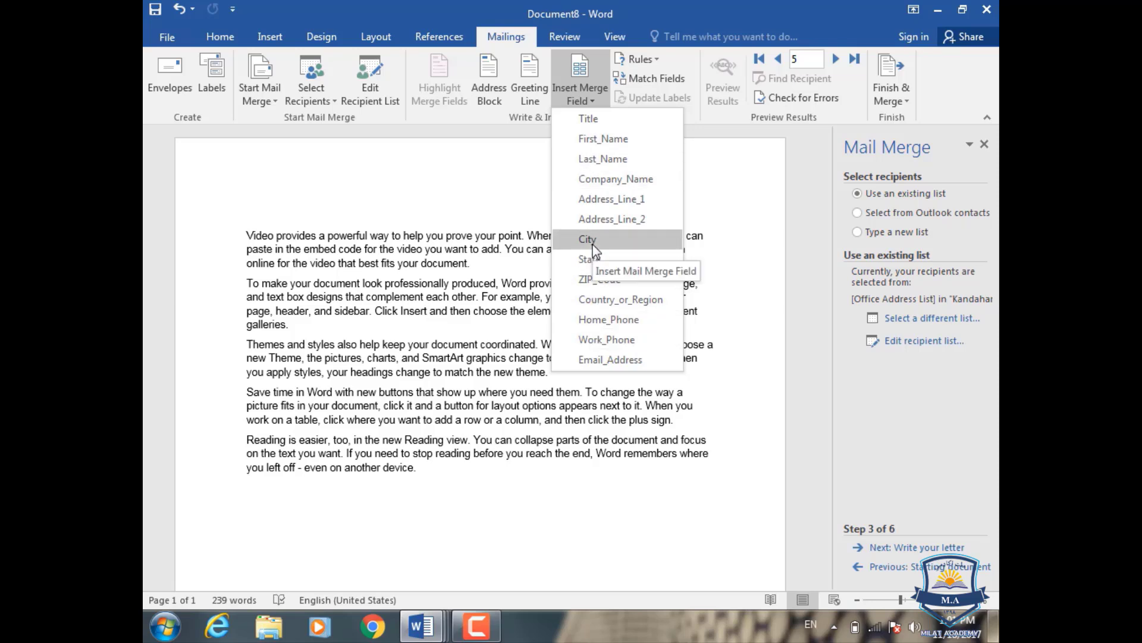
left_click(612, 123)
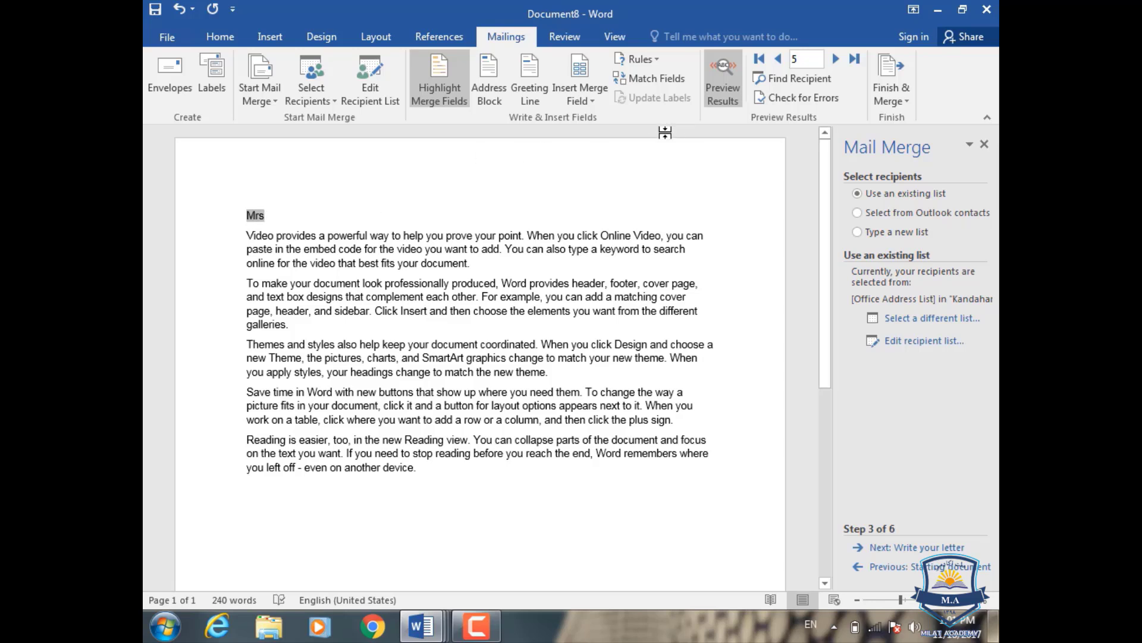
left_click(586, 102)
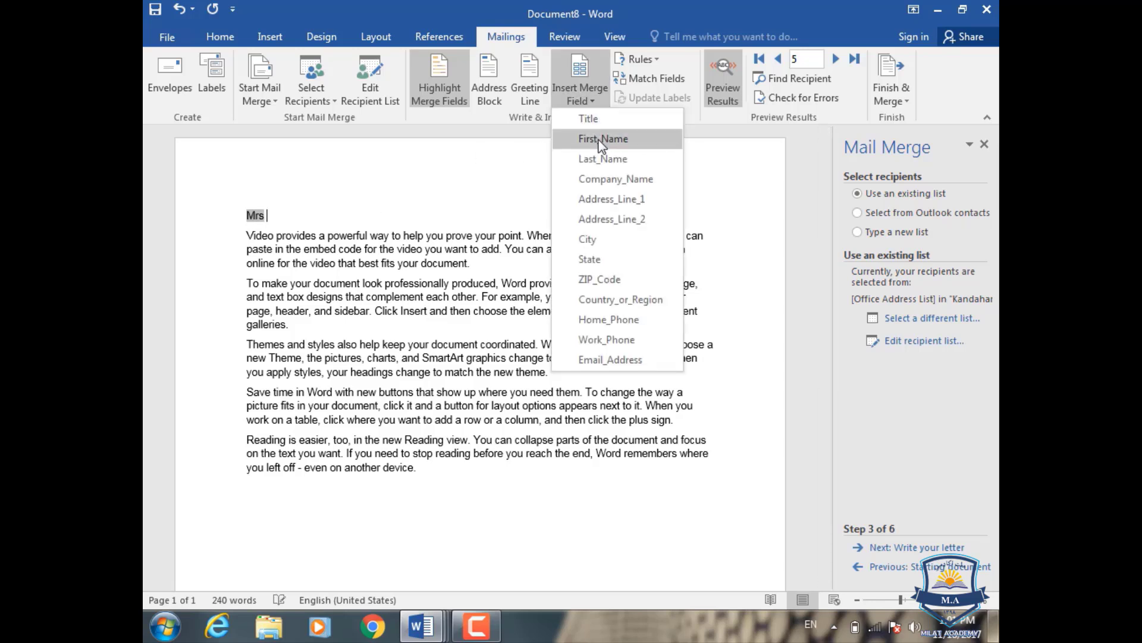
left_click(603, 139)
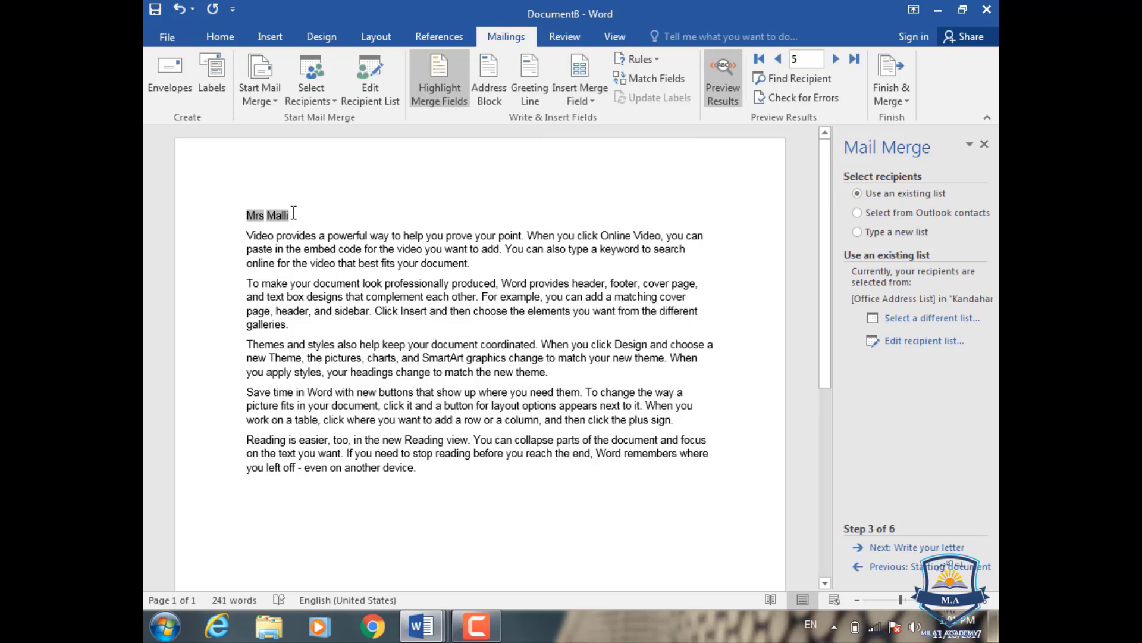
left_click(580, 95)
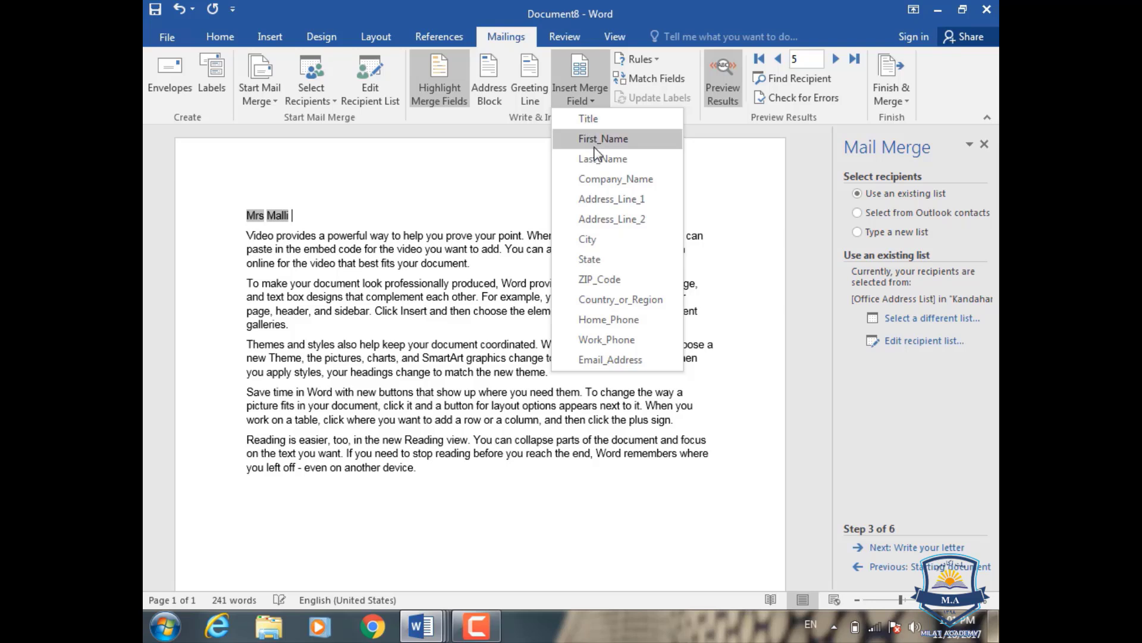
left_click(599, 162)
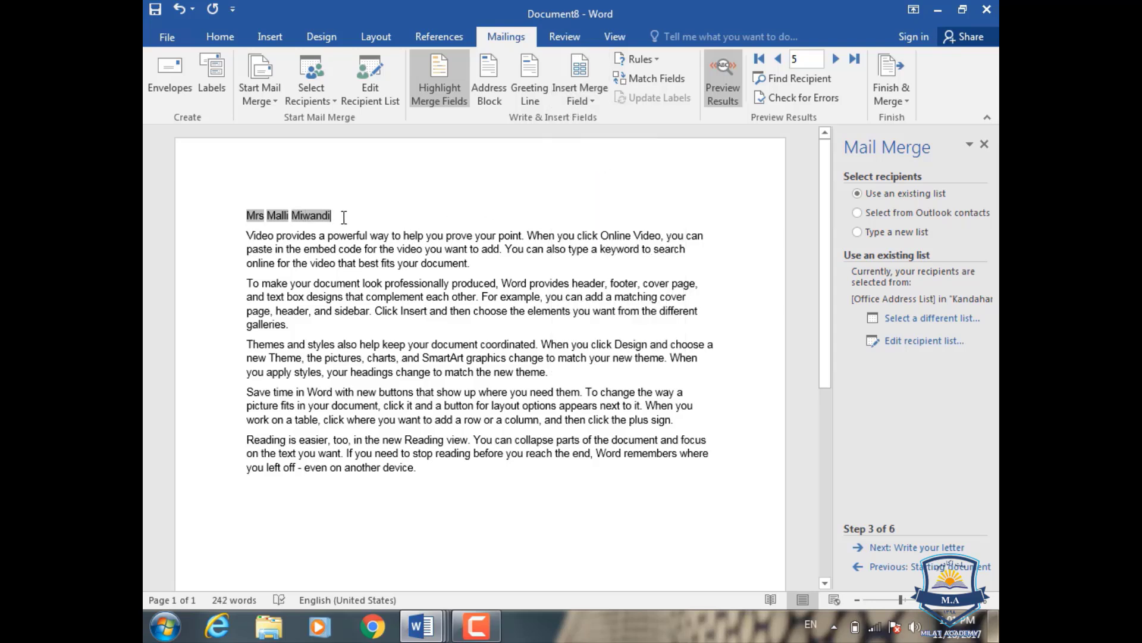
- Add Company_Name and Home_Phone merge fields on separate lines below the name
key("Return")
left_click(581, 103)
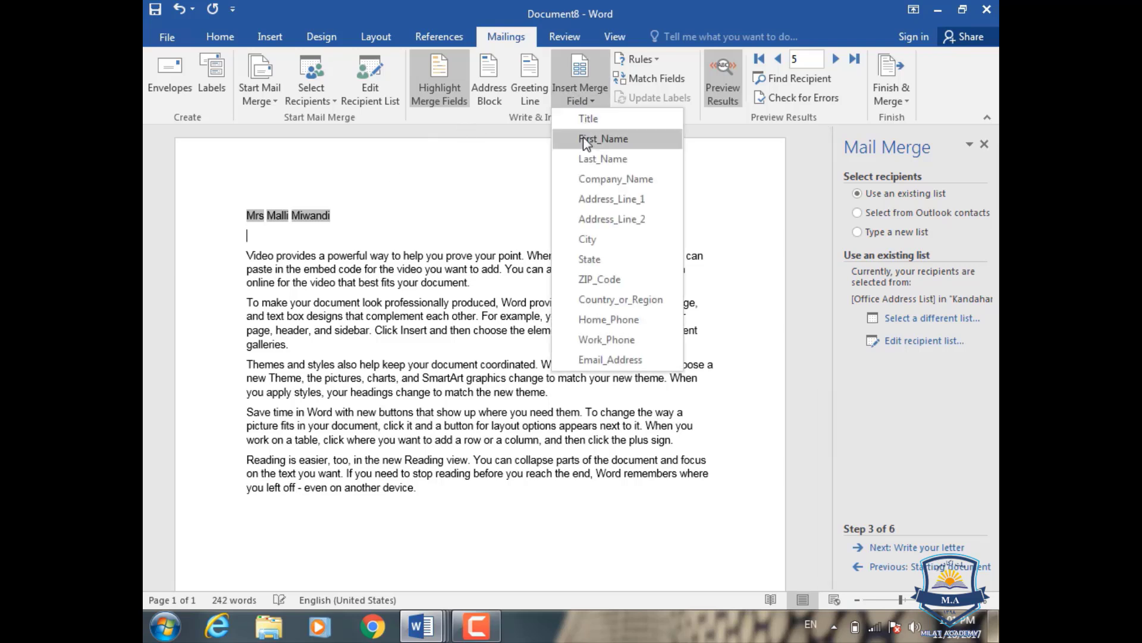
left_click(592, 181)
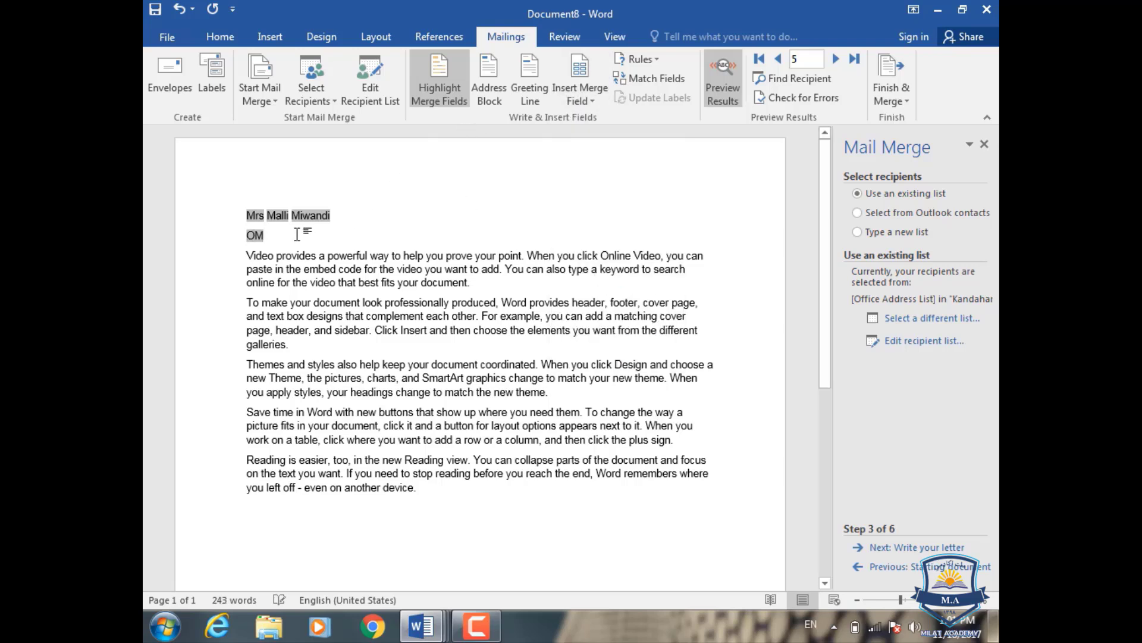
key("Return")
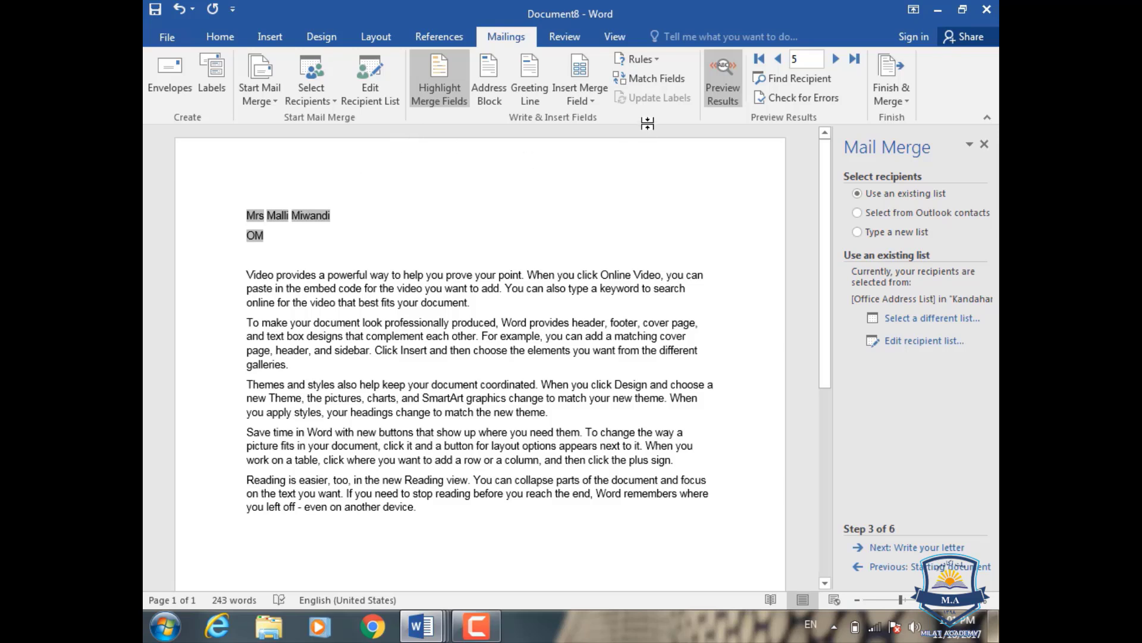
left_click(595, 102)
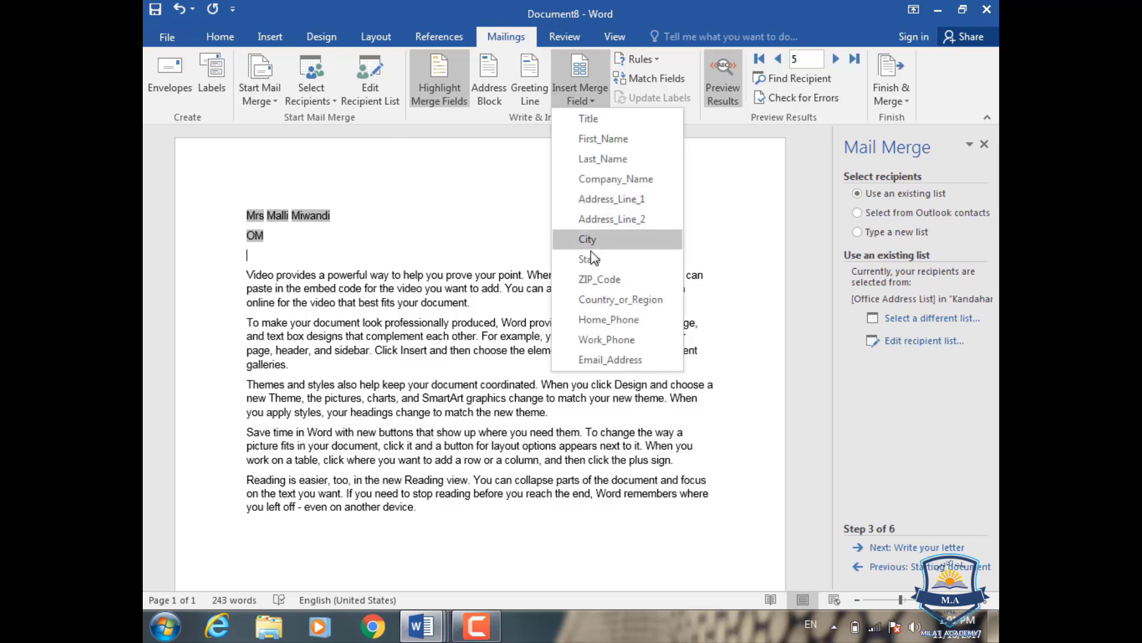
left_click(591, 319)
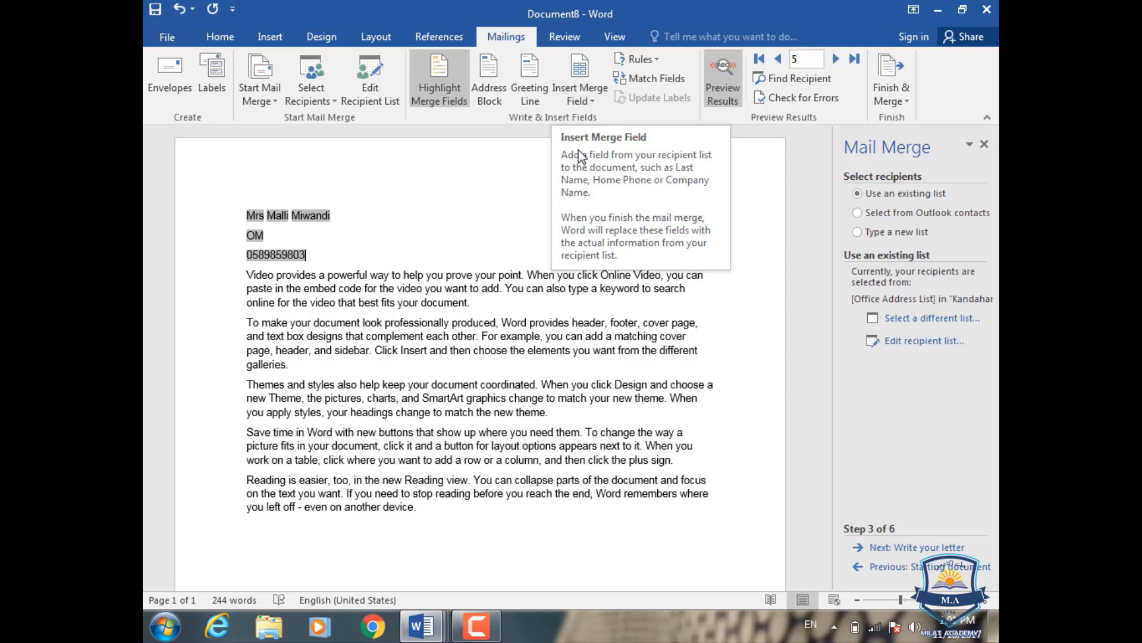
key("Return")
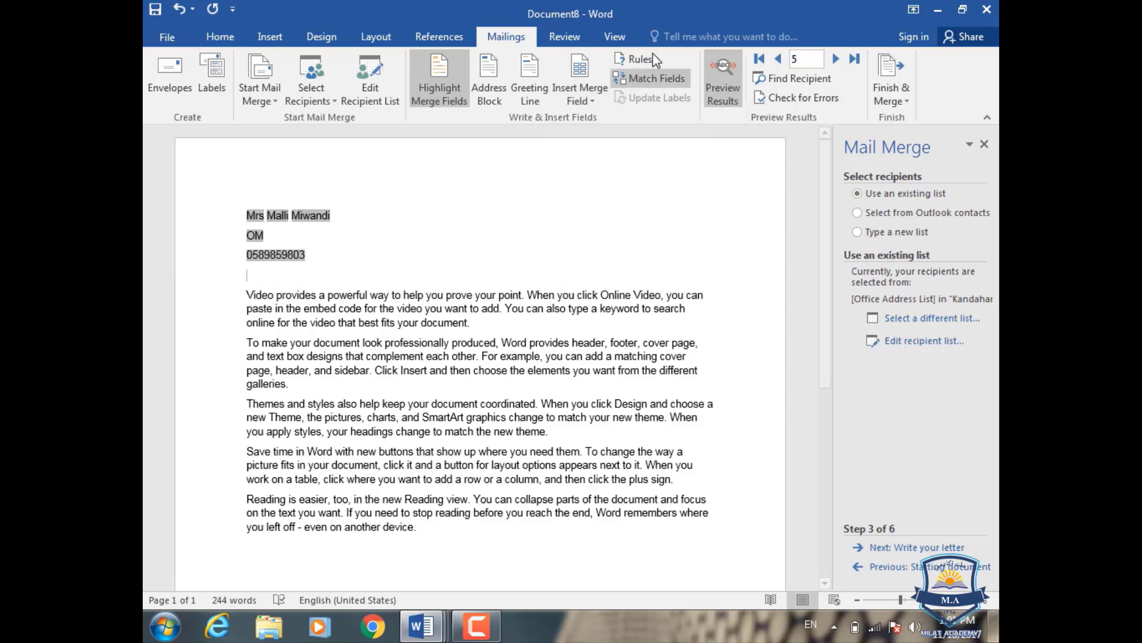
- Insert an If...Then...Else rule: if Title equals M show Male, otherwise Female, below the phone number
left_click(658, 59)
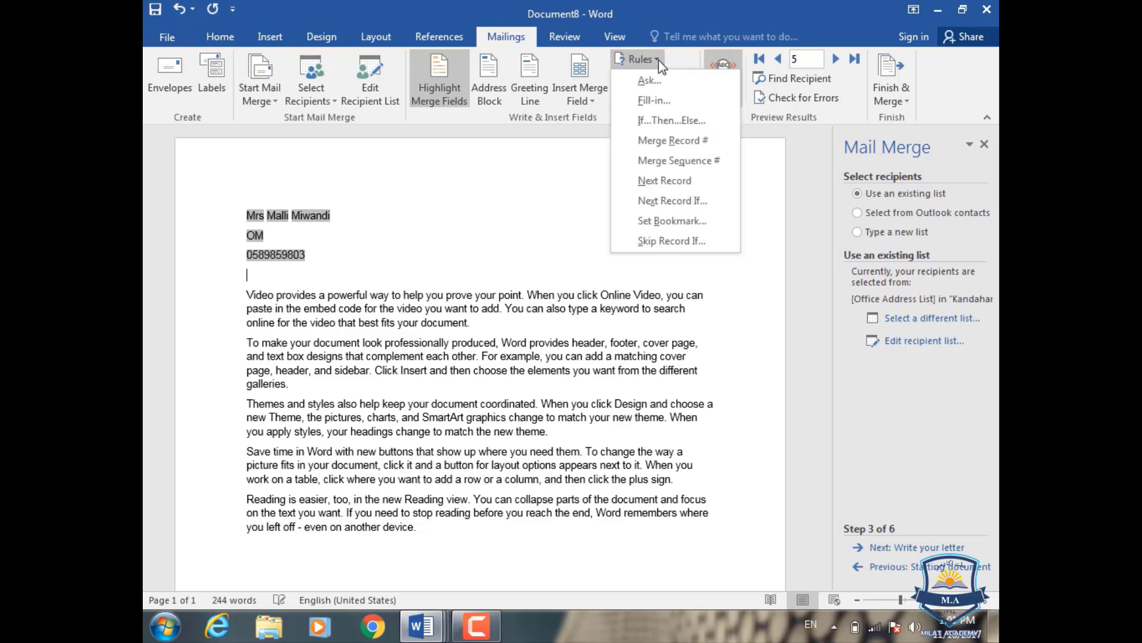
left_click(664, 121)
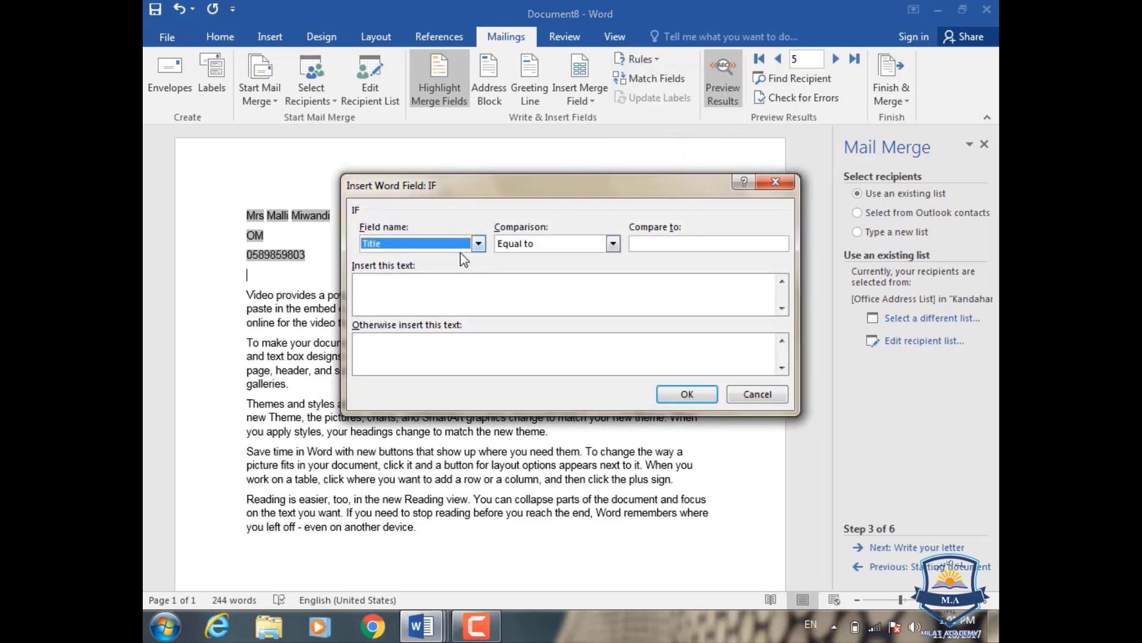
left_click(613, 244)
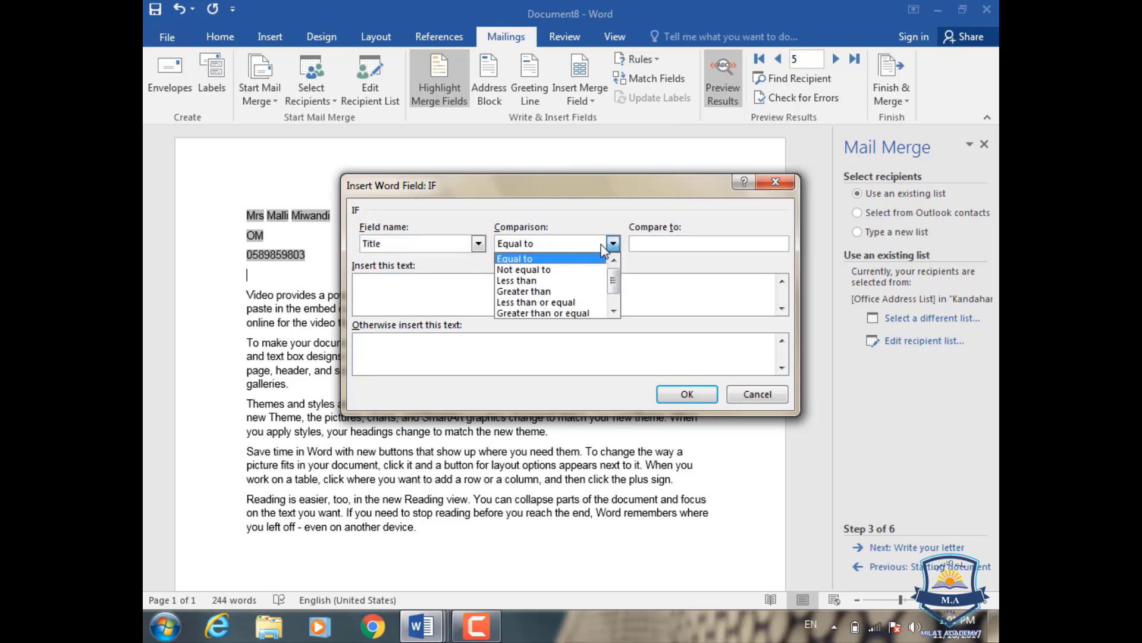
left_click(613, 243)
left_click(645, 244)
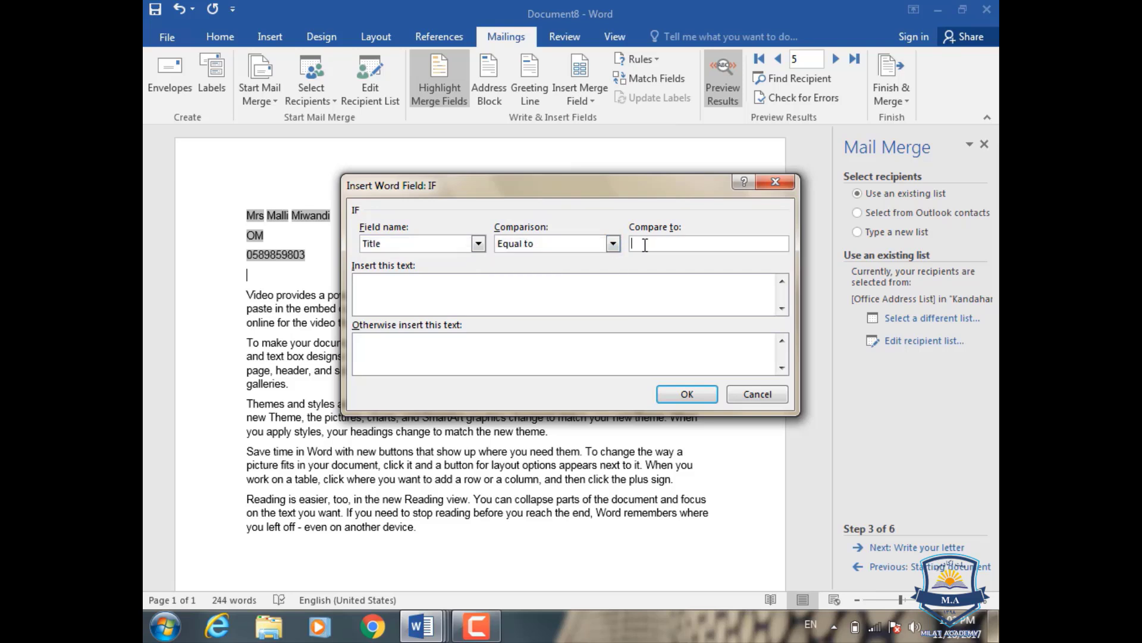
type("Mr")
left_click(539, 283)
type("Male")
type("Female")
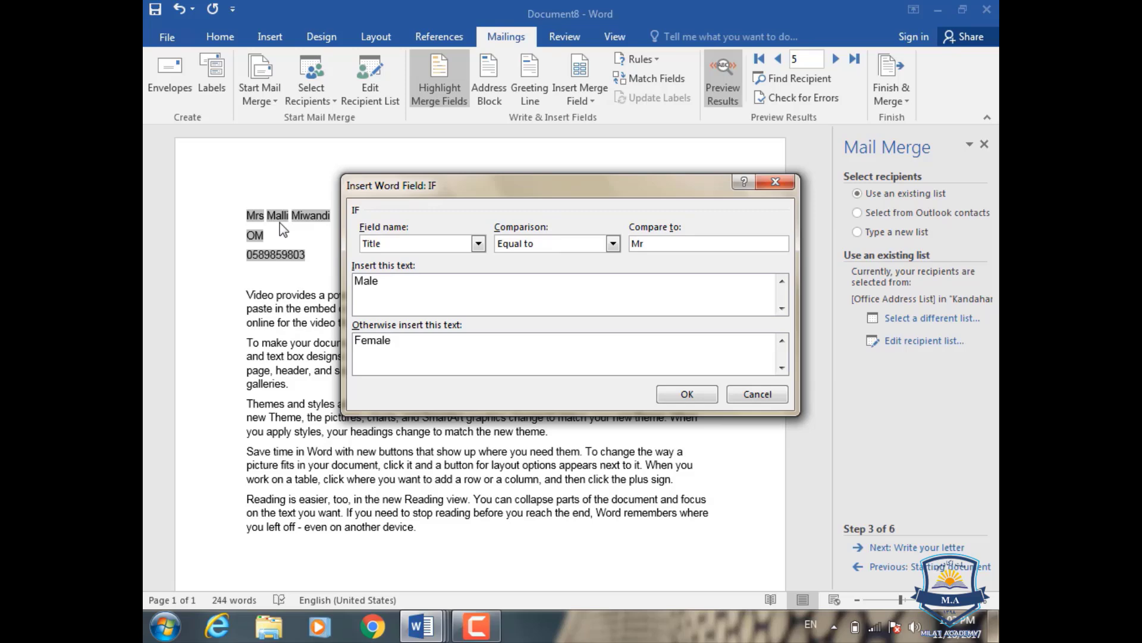
left_click(687, 395)
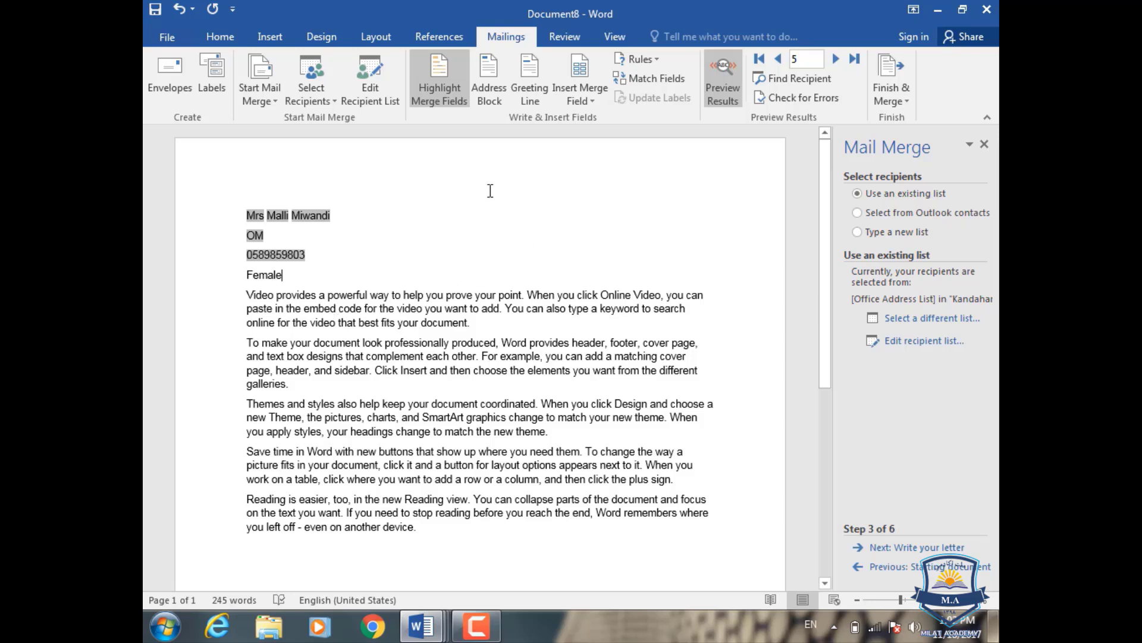
- Toggle Preview Results off and back on, then return to the first recipient's record
left_click(710, 72)
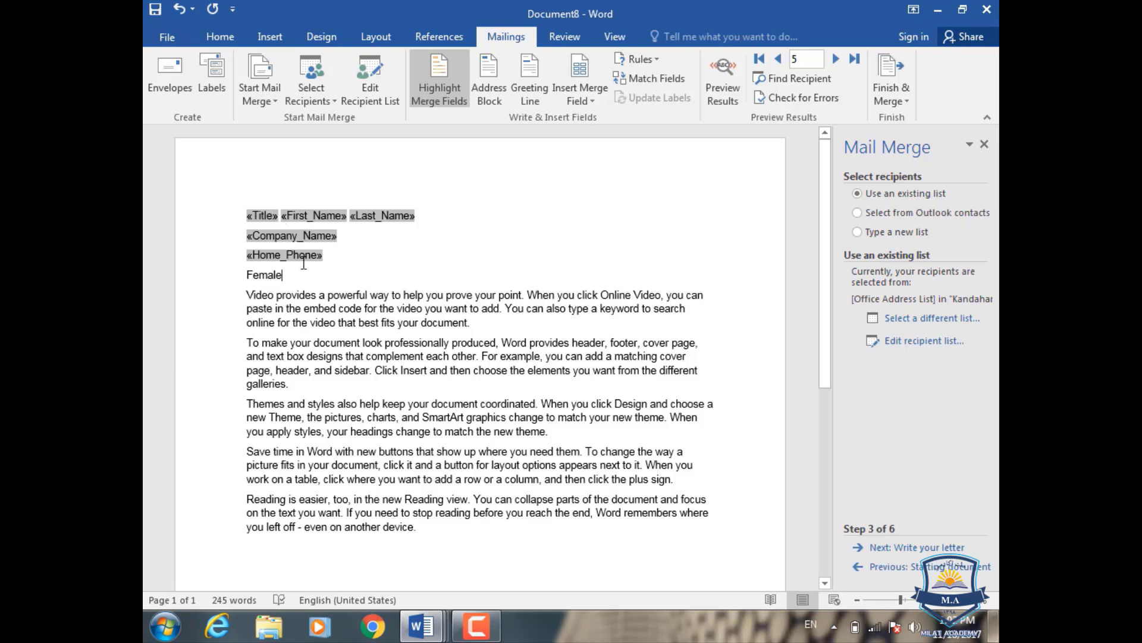
left_click(723, 82)
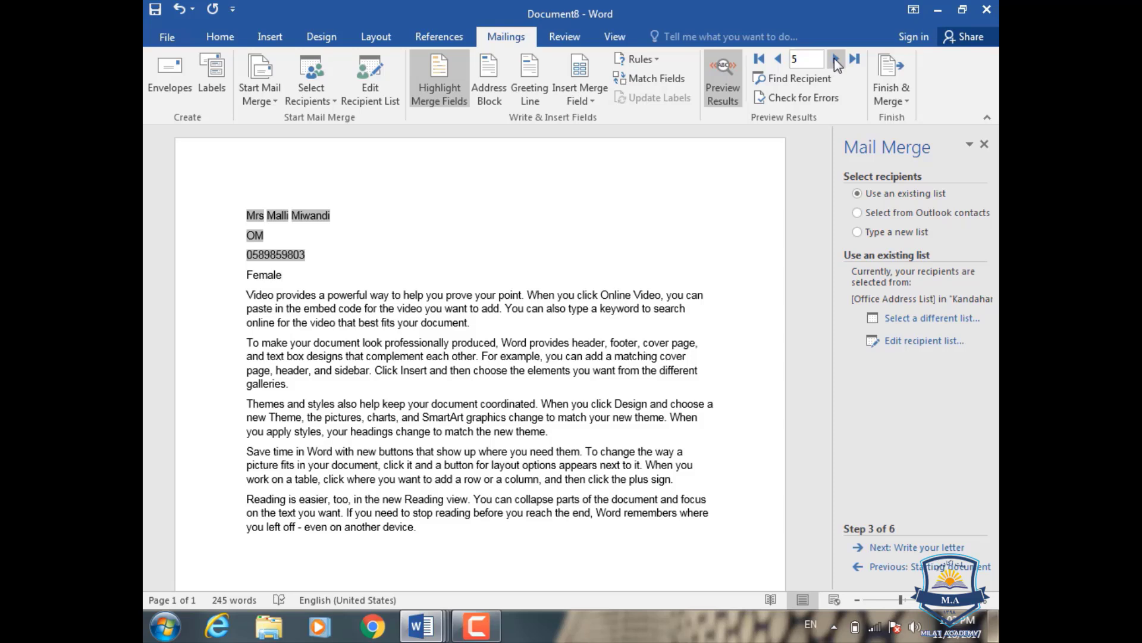
left_click(781, 64)
left_click(781, 64)
left_click(780, 64)
left_click(781, 64)
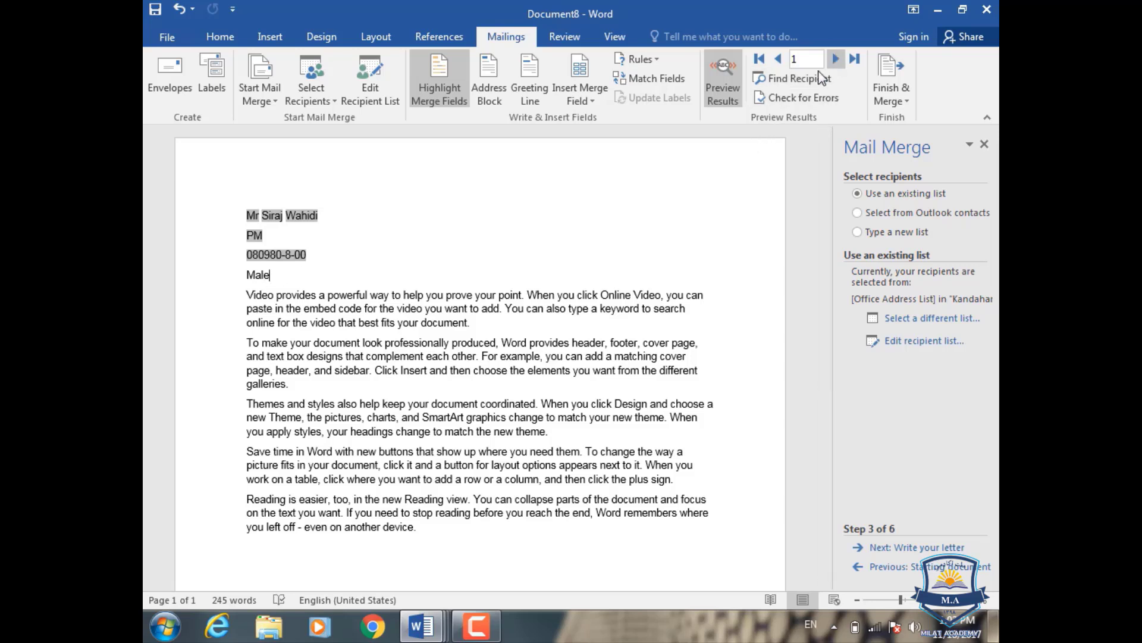
- Step through recipients 2 to 6, ending on the sixth letter showing Female
left_click(836, 58)
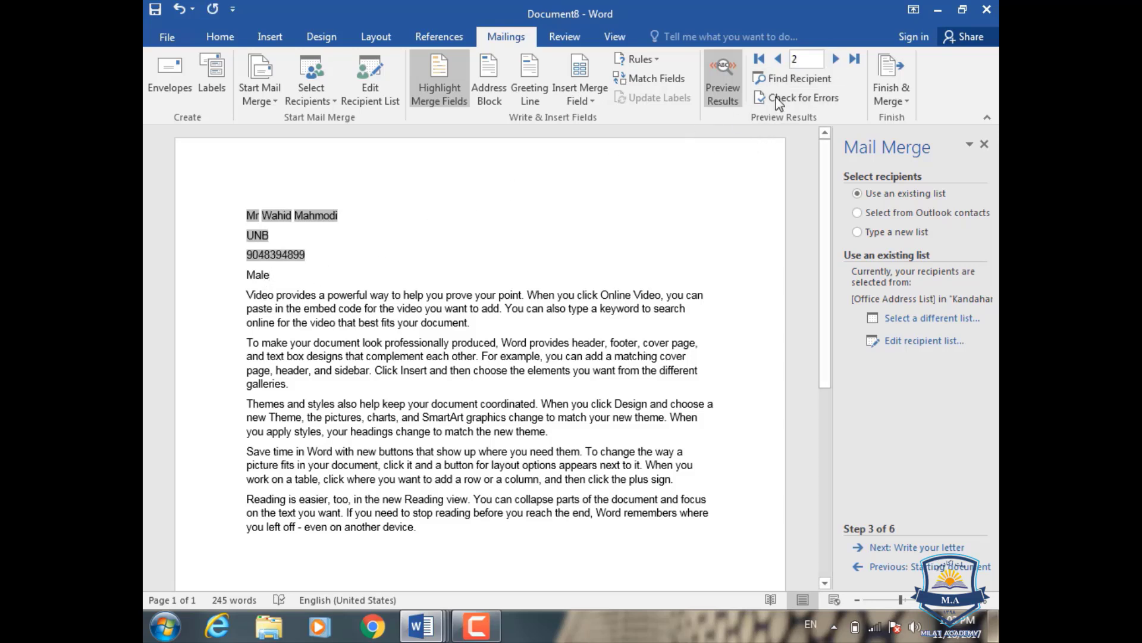
left_click(836, 58)
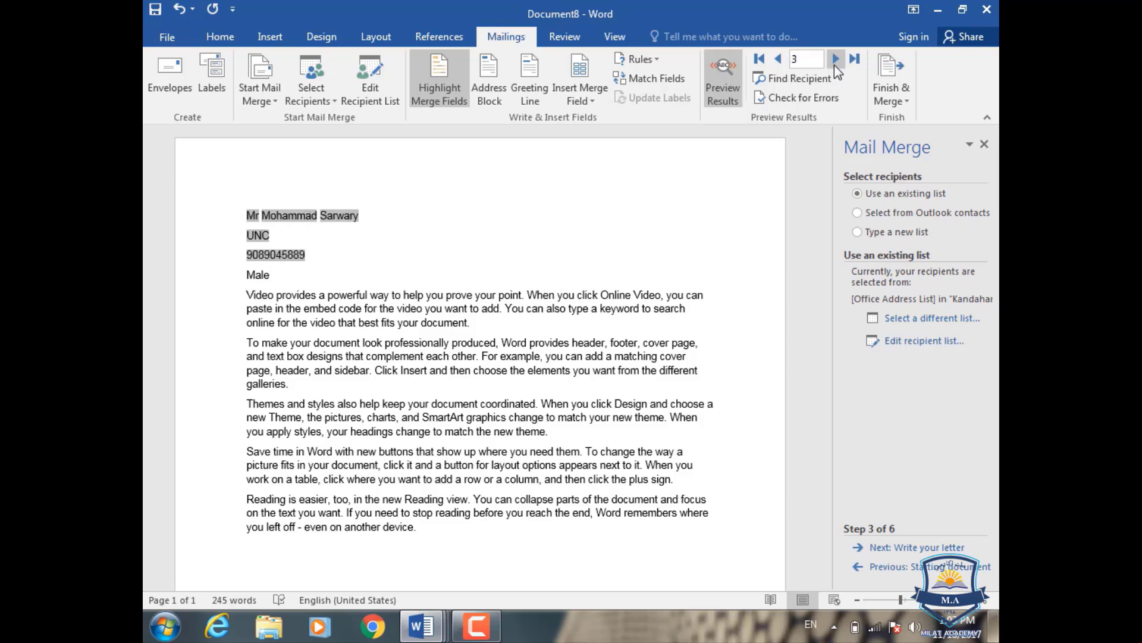
left_click(834, 65)
left_click(834, 65)
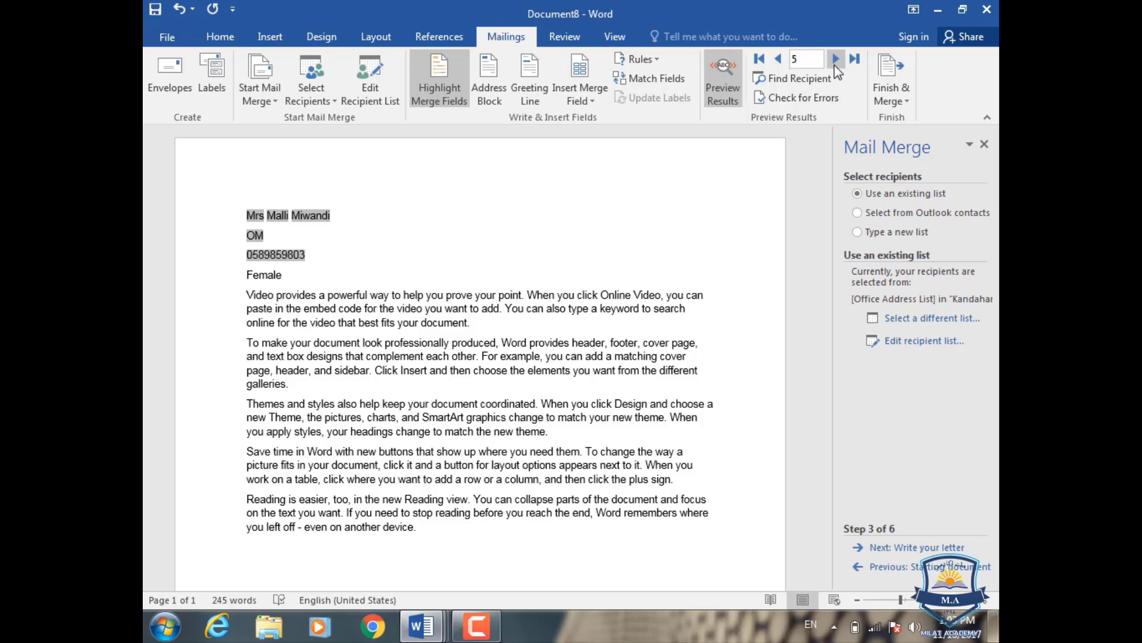
left_click(834, 66)
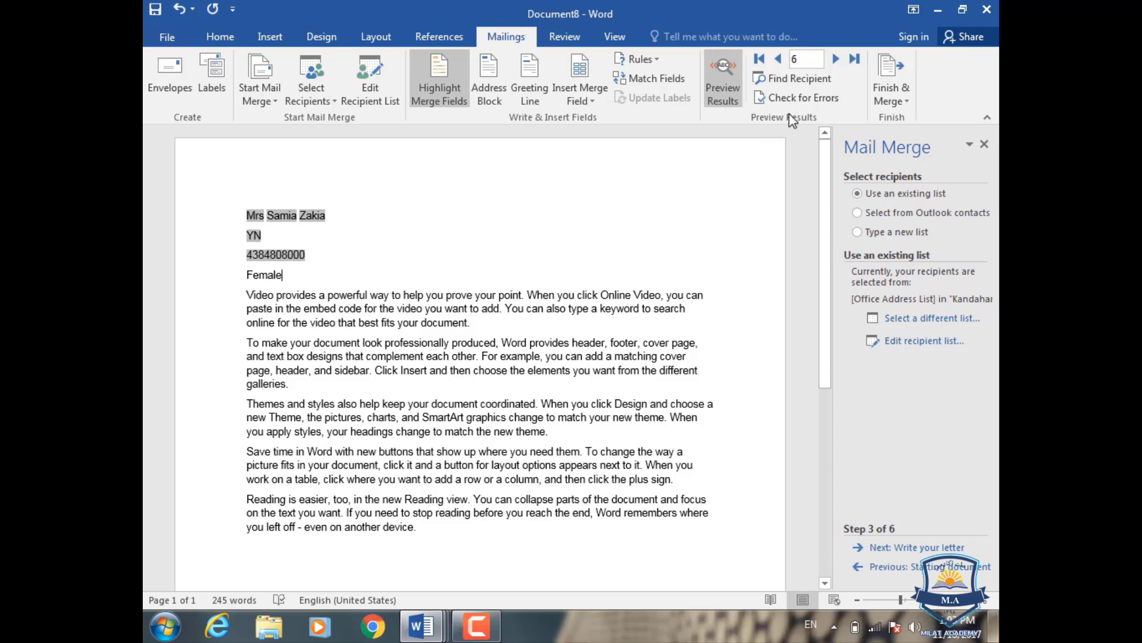
left_click(801, 81)
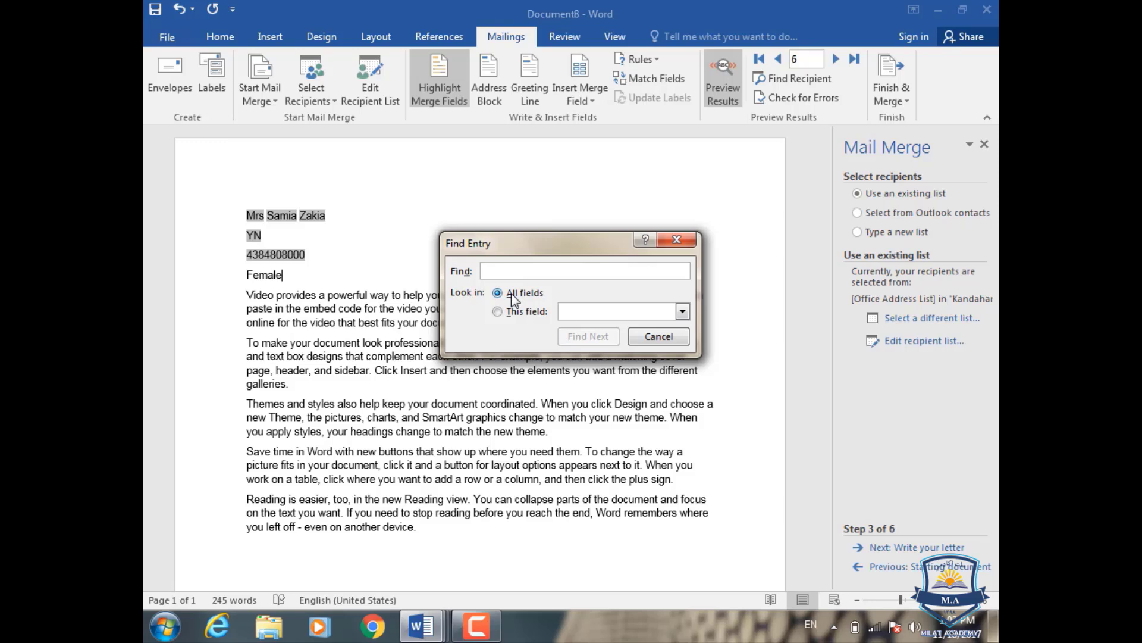
- Close the recipient search and look over the Match Fields settings and merge field list
left_click(676, 239)
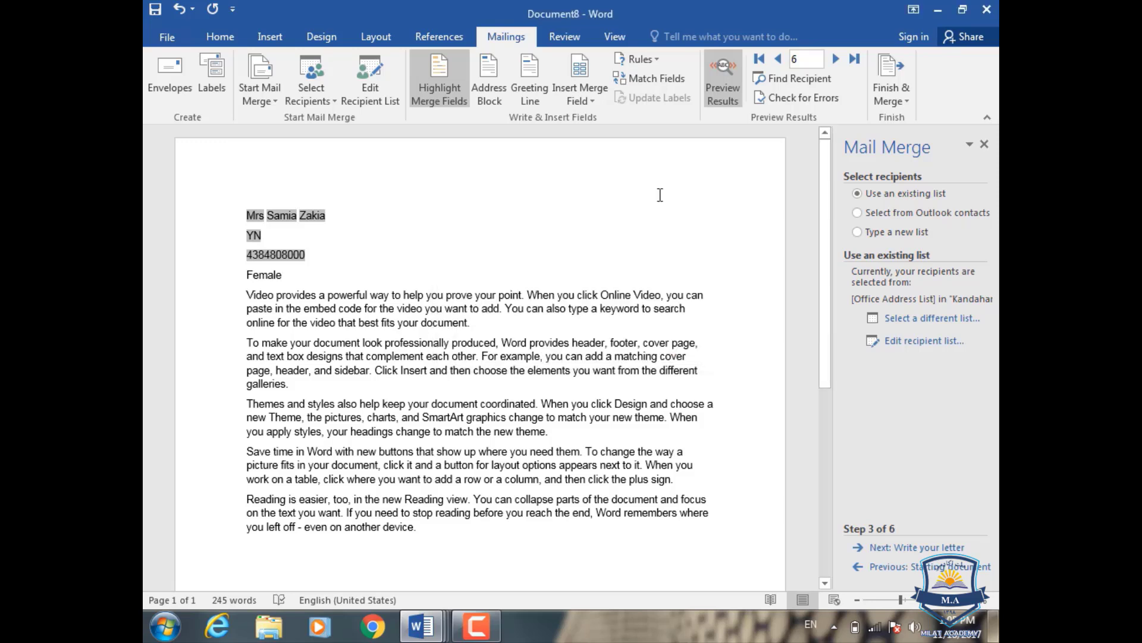
left_click(660, 78)
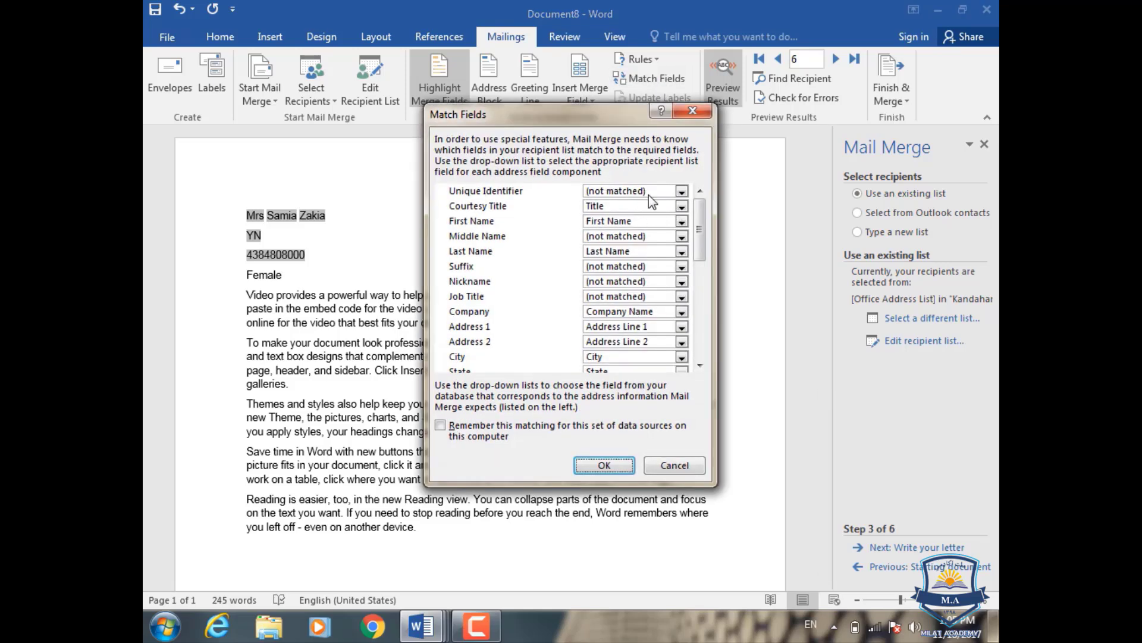
left_click(692, 113)
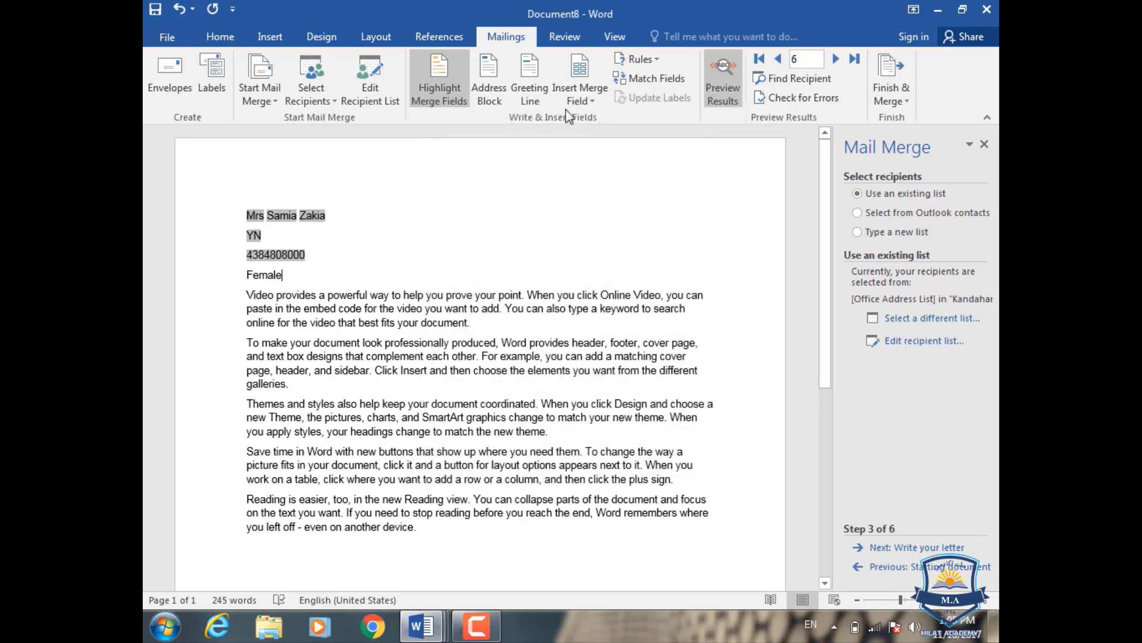
left_click(586, 101)
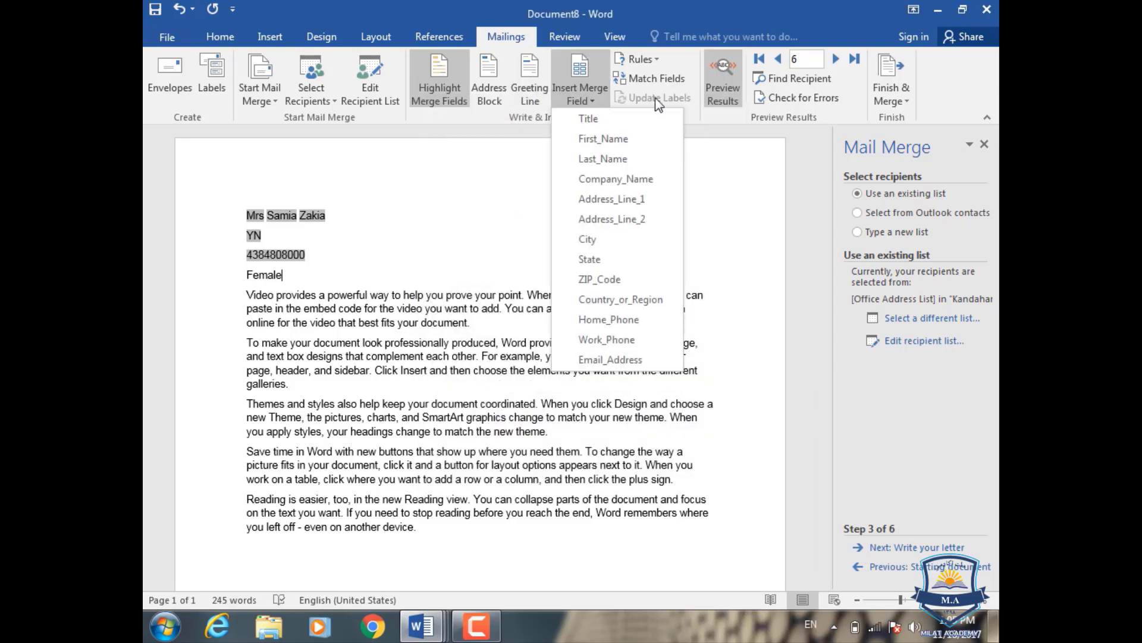
- In Match Fields, map Courtesy Title to First Name and First Name to Title
left_click(657, 79)
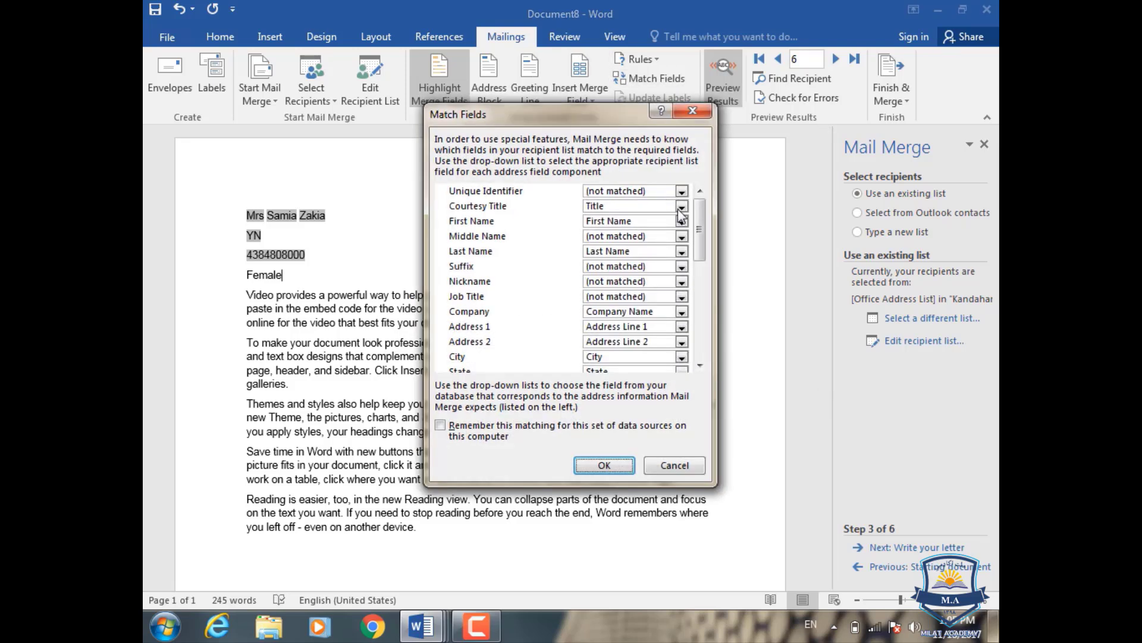
left_click(681, 206)
left_click(632, 244)
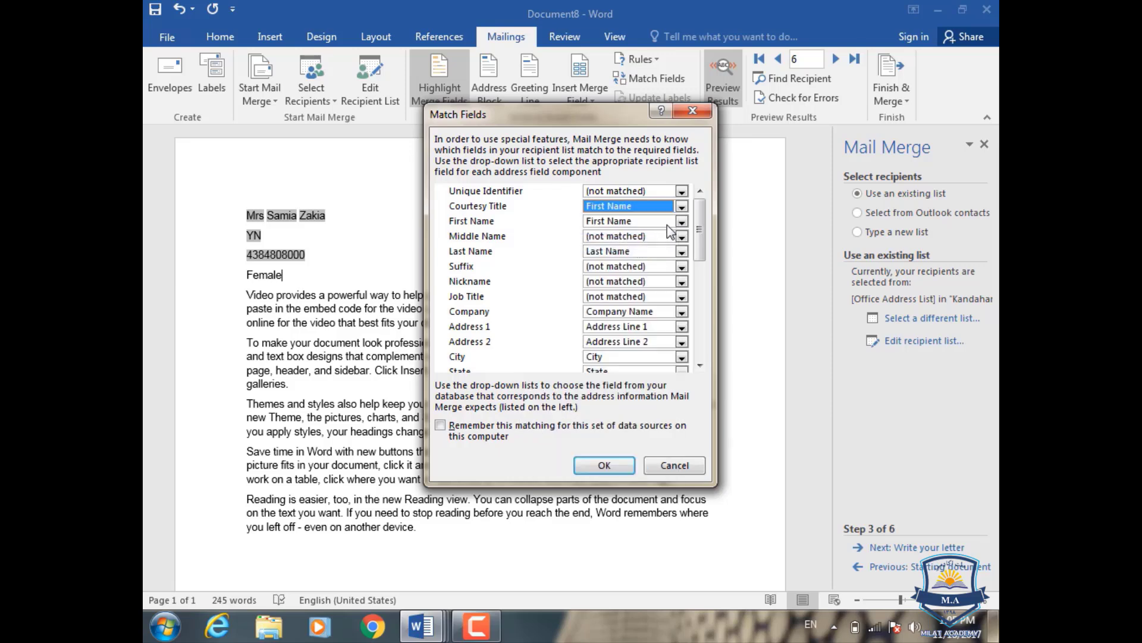
left_click(682, 221)
left_click(631, 239)
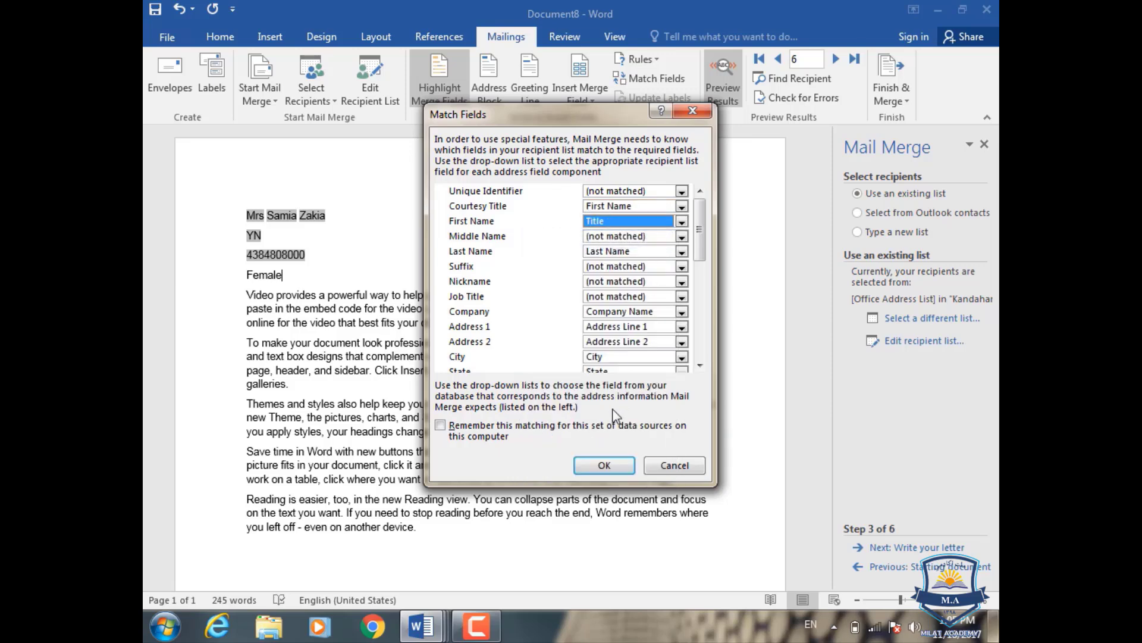
left_click(610, 465)
- Recheck the new field matching and the Insert Merge Field list, closing both afterwards
left_click(589, 100)
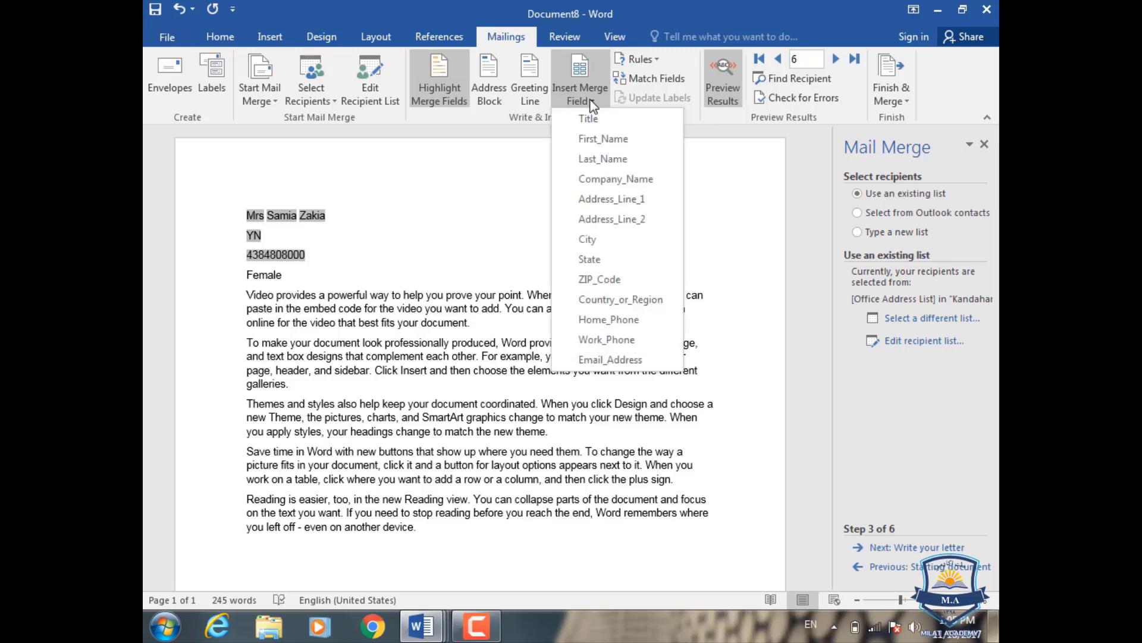
left_click(524, 179)
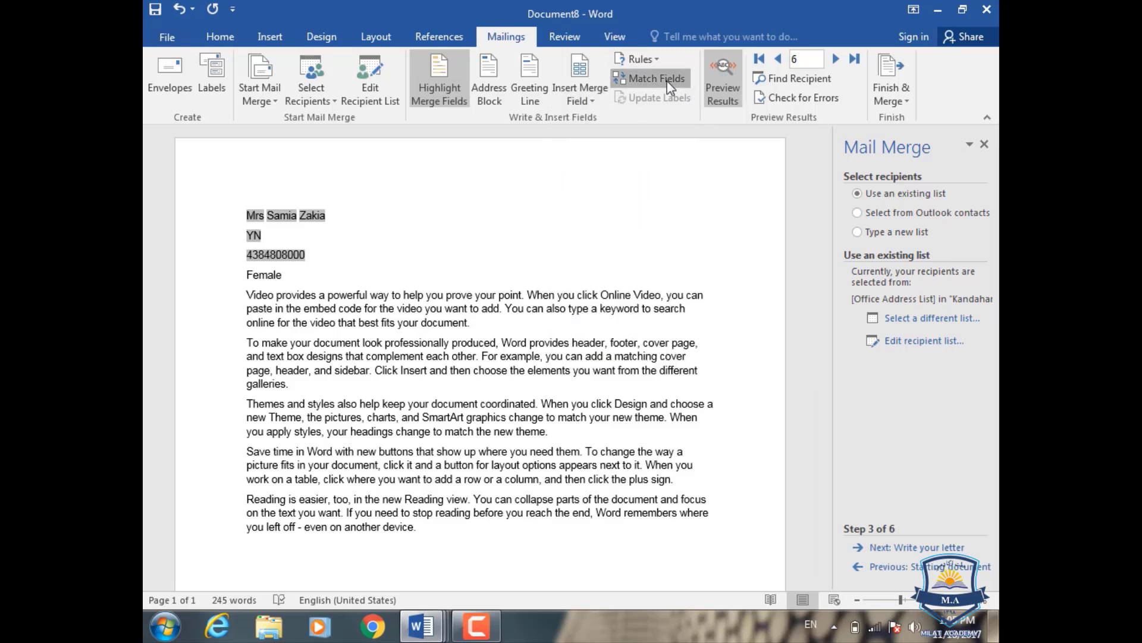
left_click(667, 81)
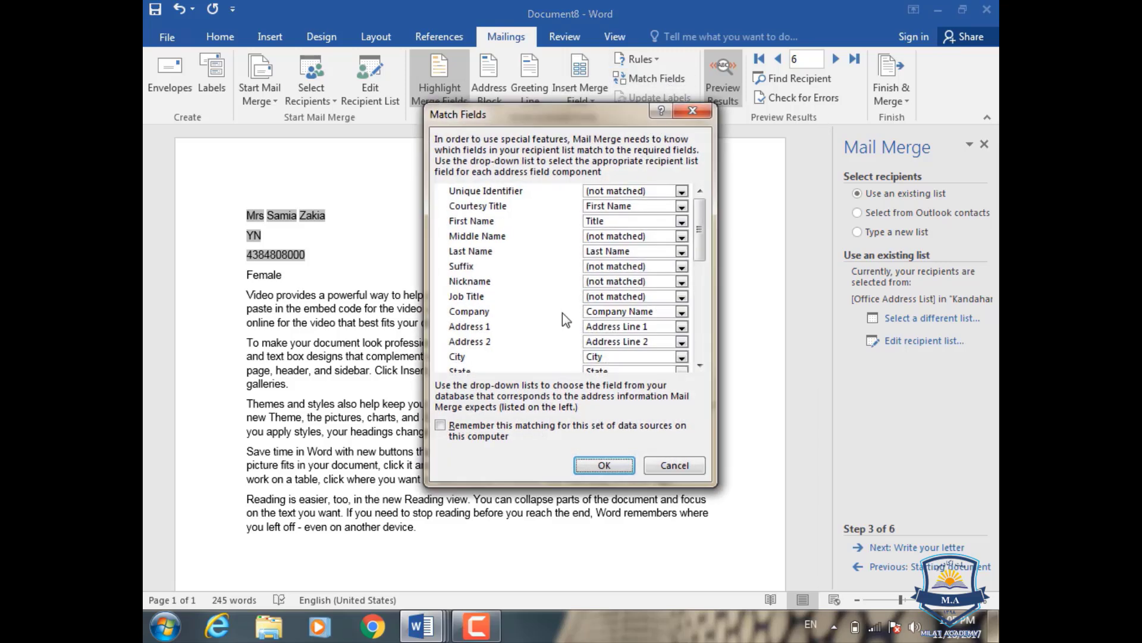
left_click(701, 113)
left_click(594, 102)
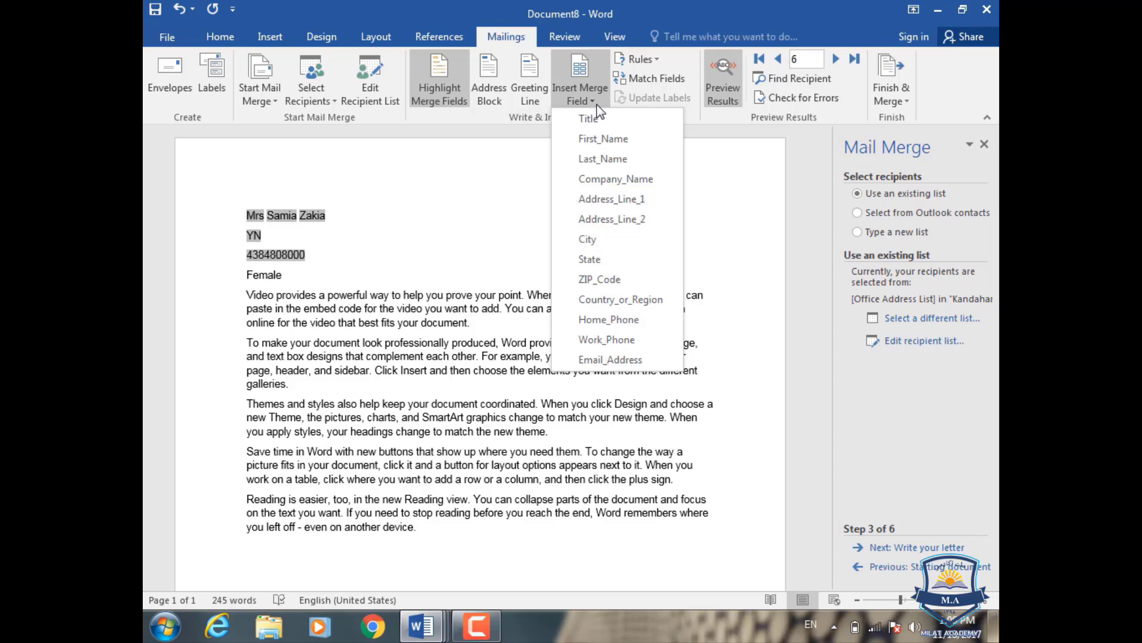
left_click(662, 84)
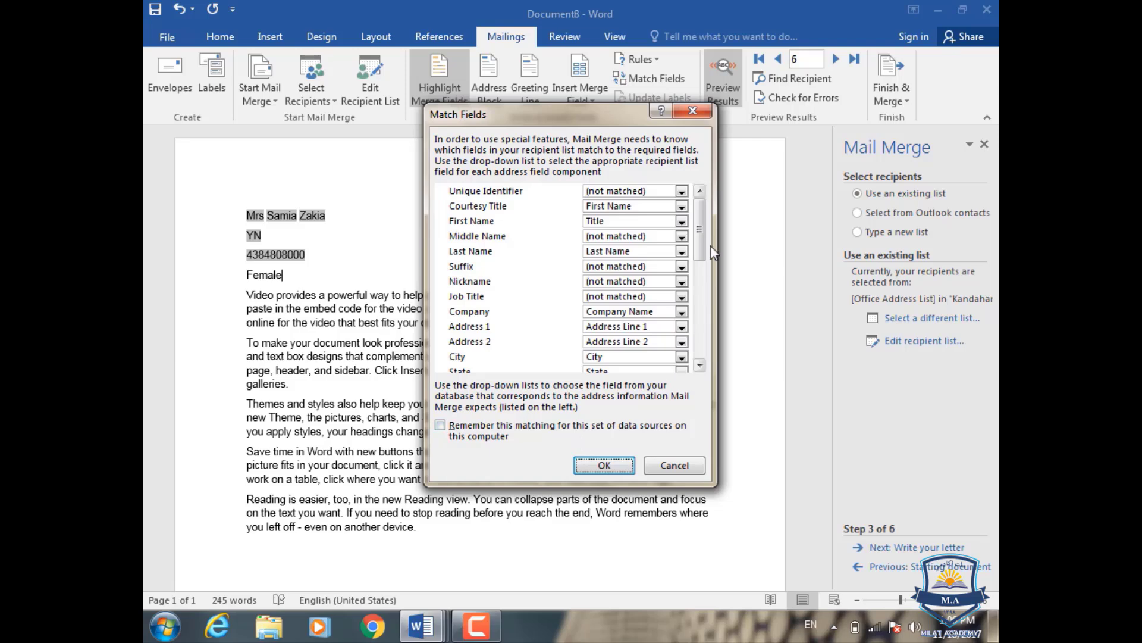
left_click(693, 111)
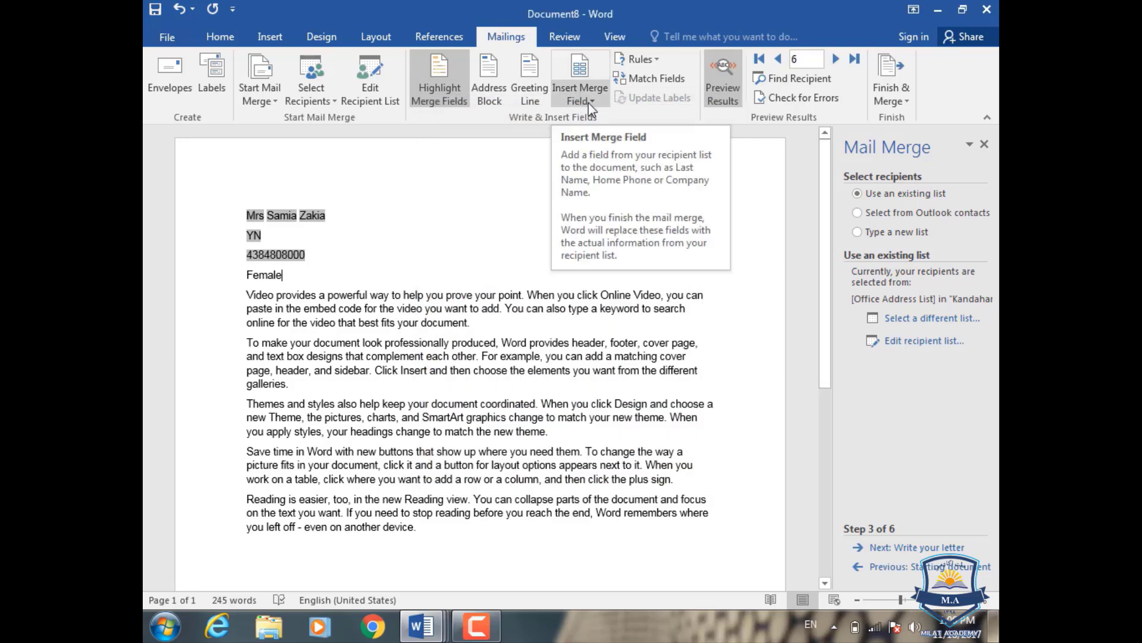
left_click(591, 101)
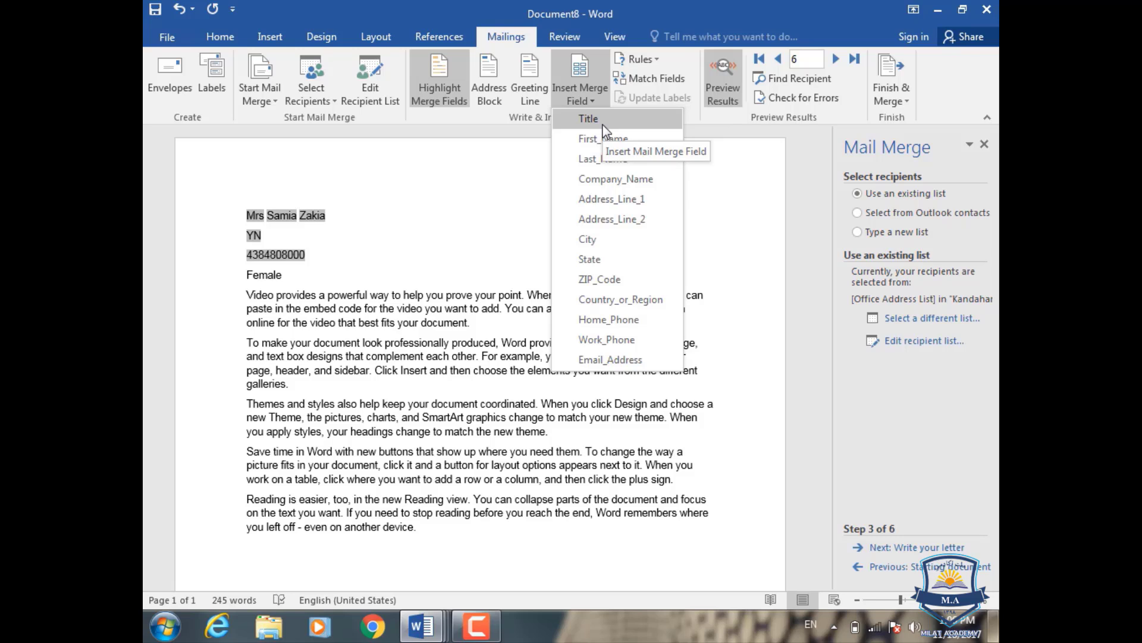
left_click(483, 181)
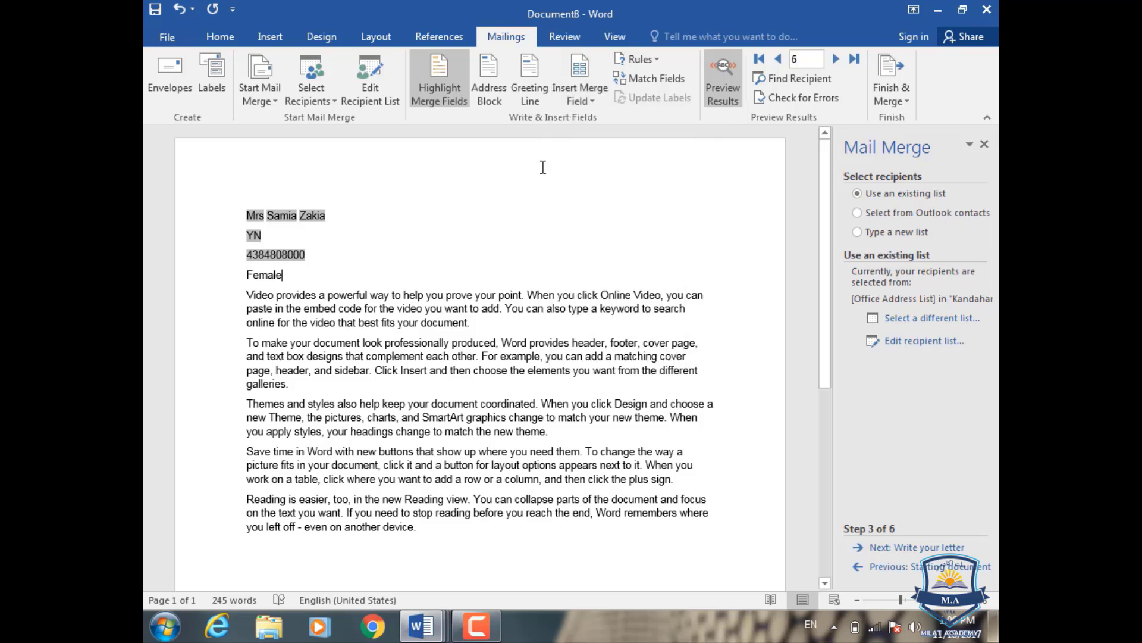
- Search the Title field for a recipient's first name, dismiss the no-match message, and close the search
left_click(821, 85)
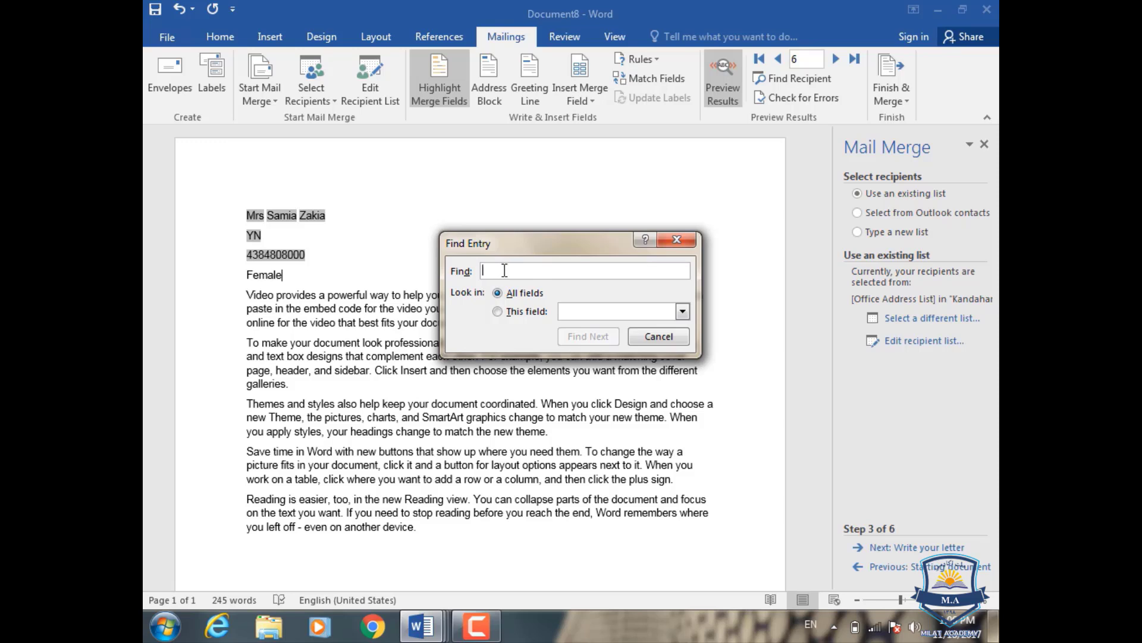
left_click(509, 311)
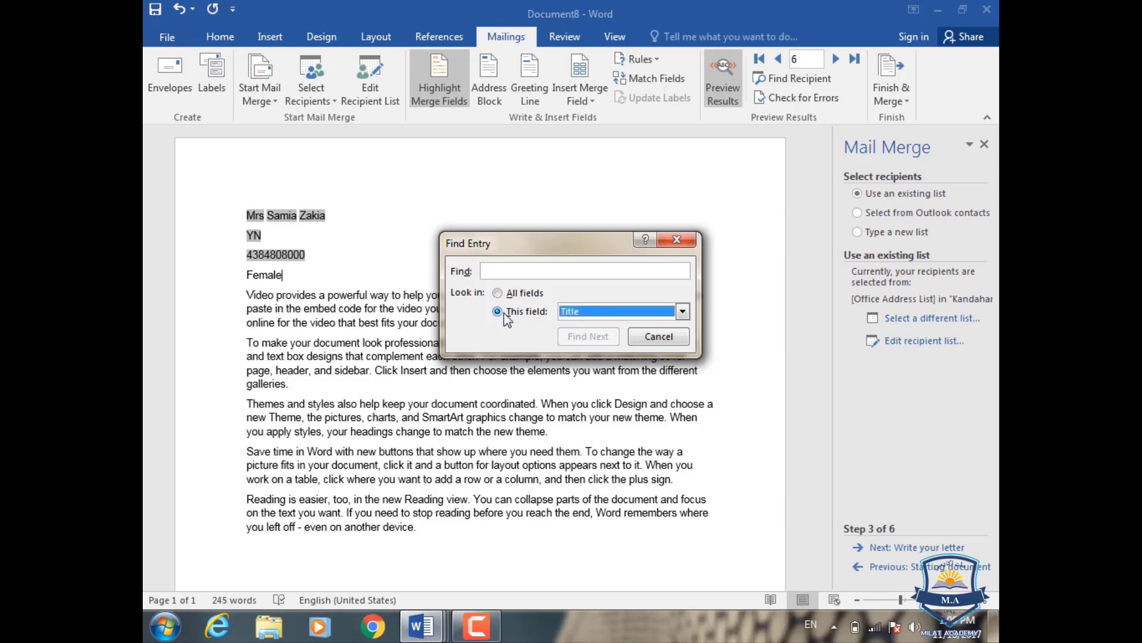
left_click(682, 311)
left_click(462, 329)
left_click(564, 275)
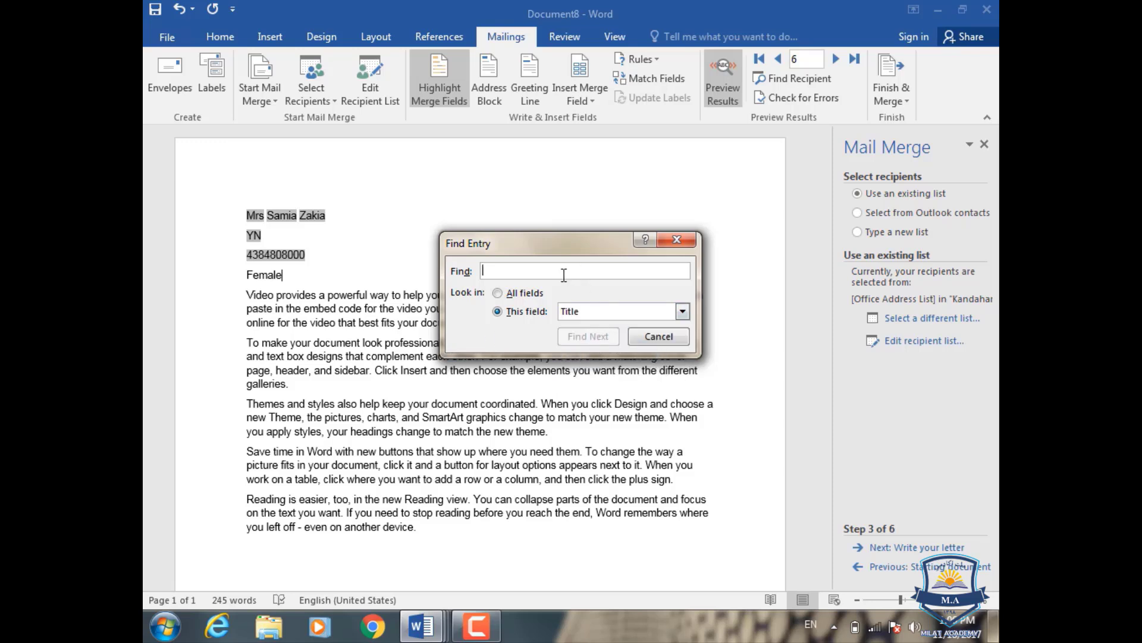
type("ahmad")
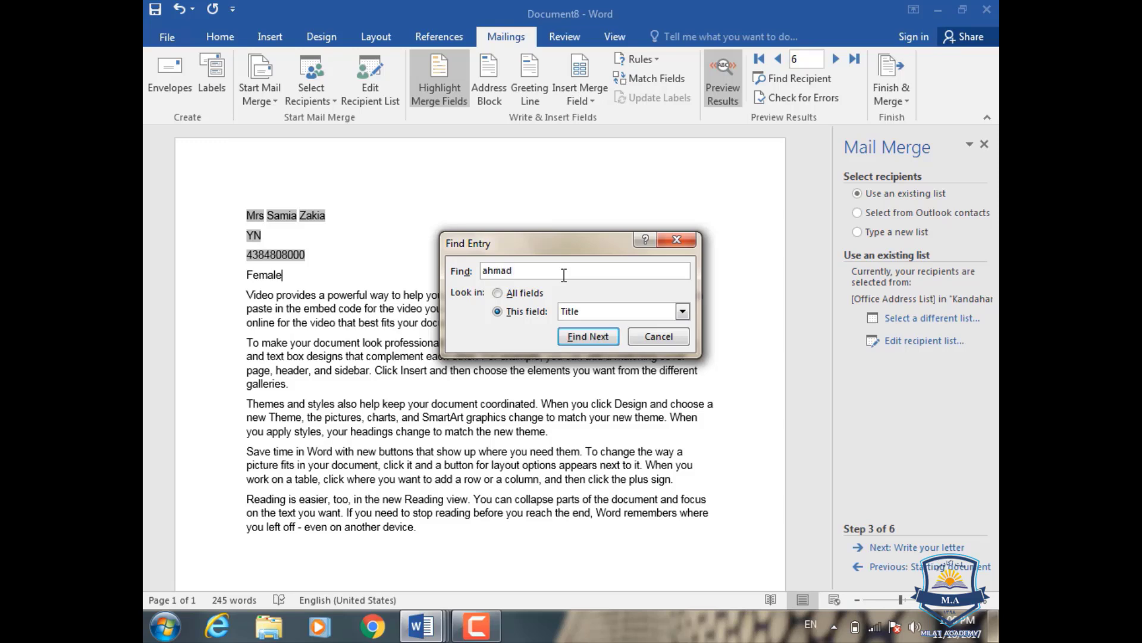
left_click(602, 336)
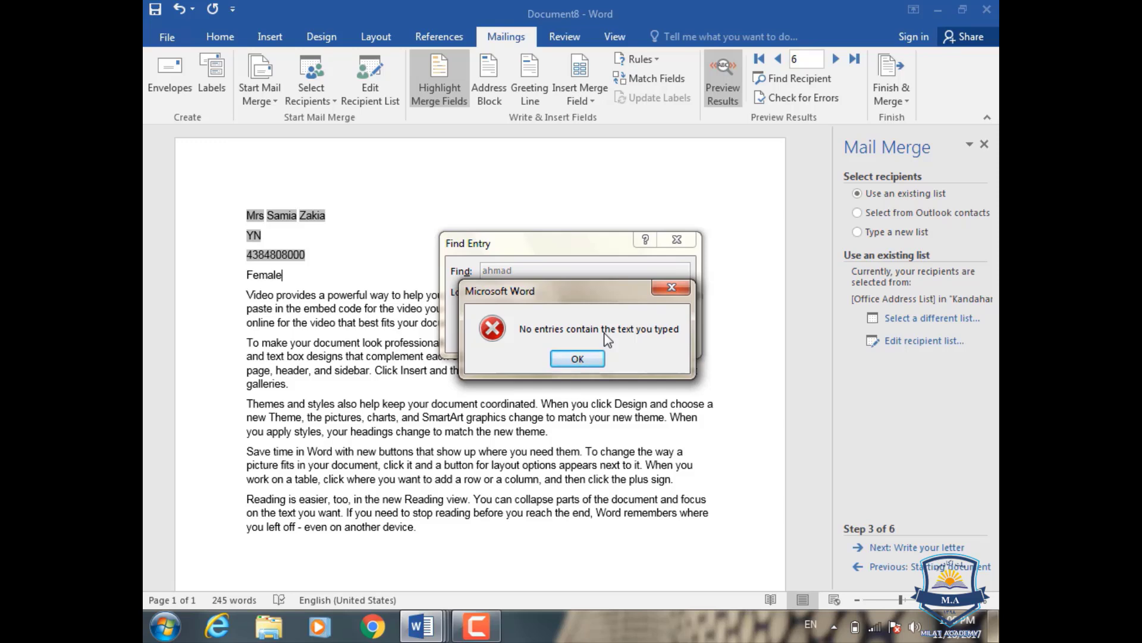
left_click(657, 288)
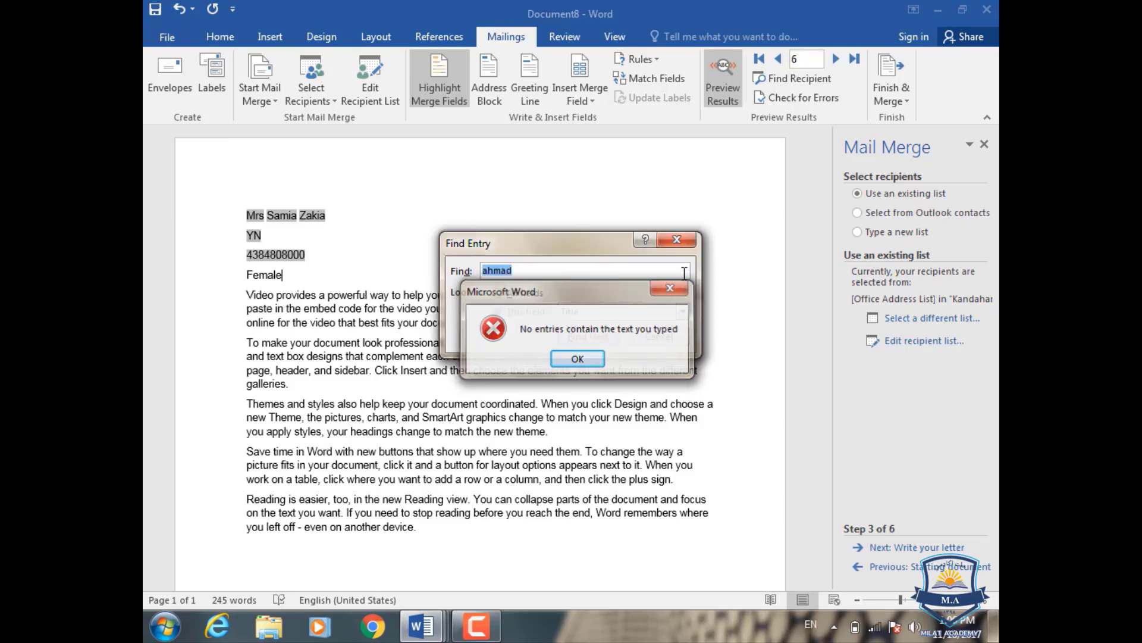
left_click(689, 242)
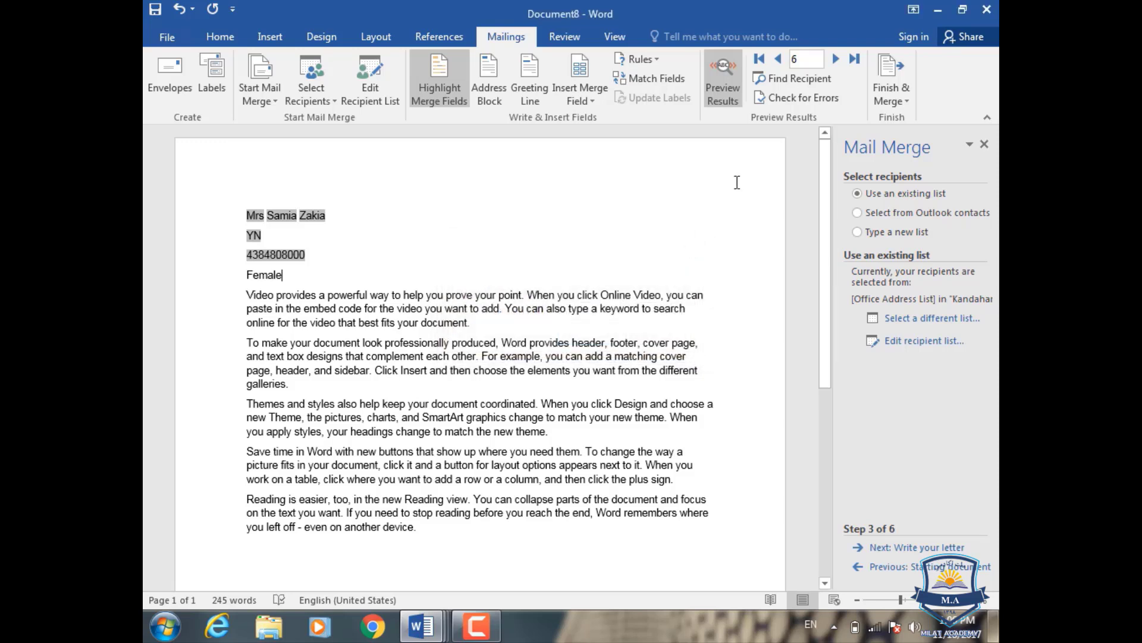
left_click(802, 99)
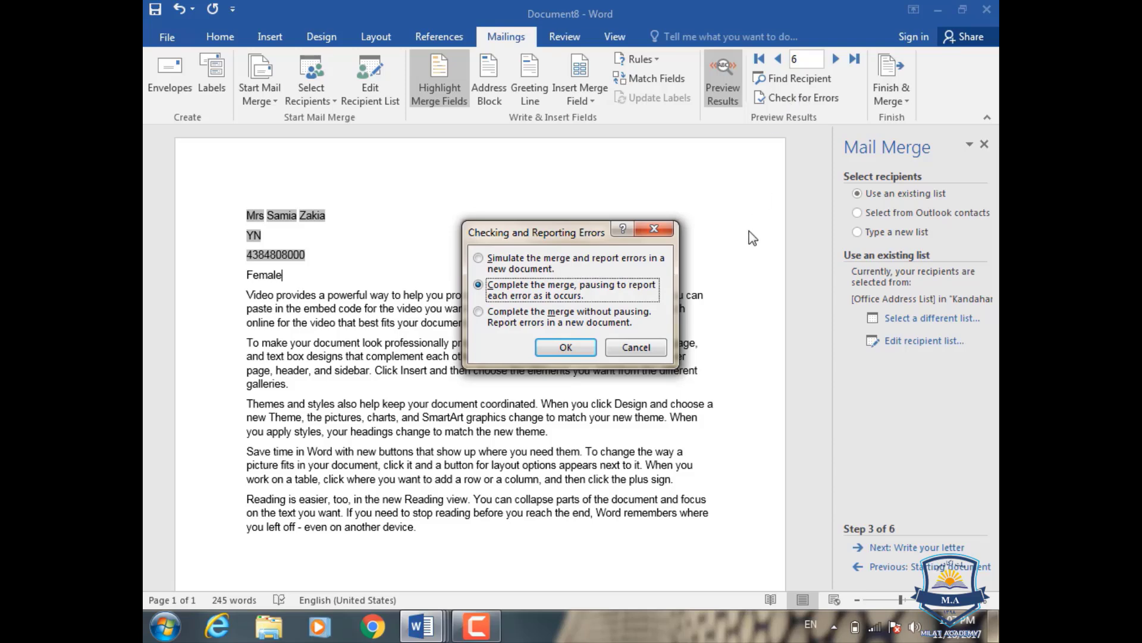
left_click(669, 230)
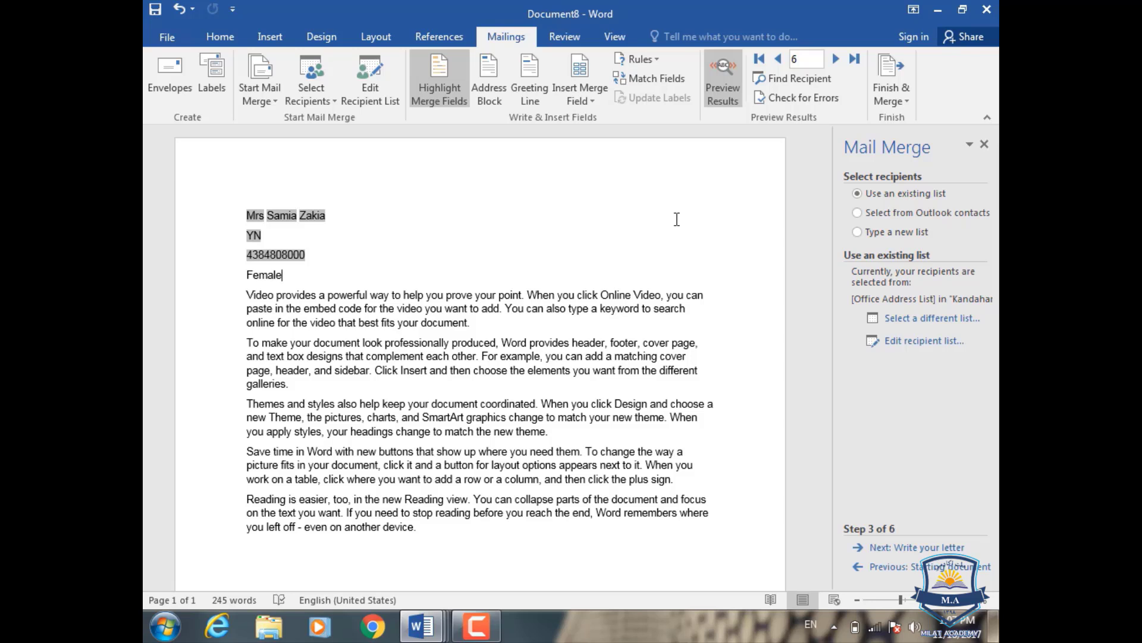
- Move the preview forward one recipient, then back to record 5
left_click(836, 60)
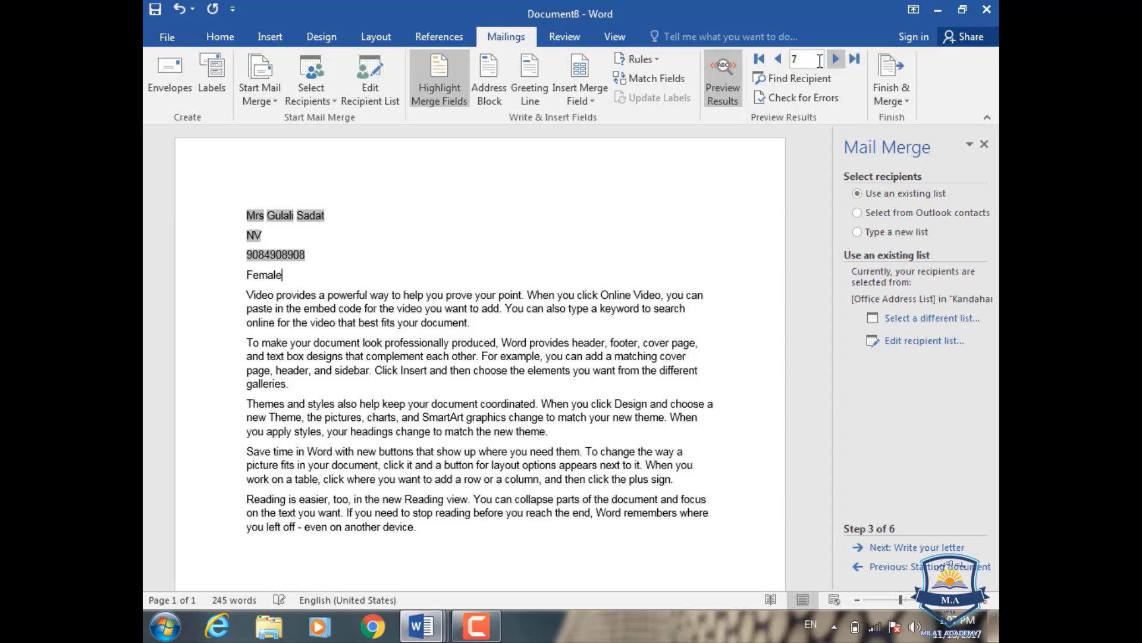
left_click(778, 60)
left_click(778, 59)
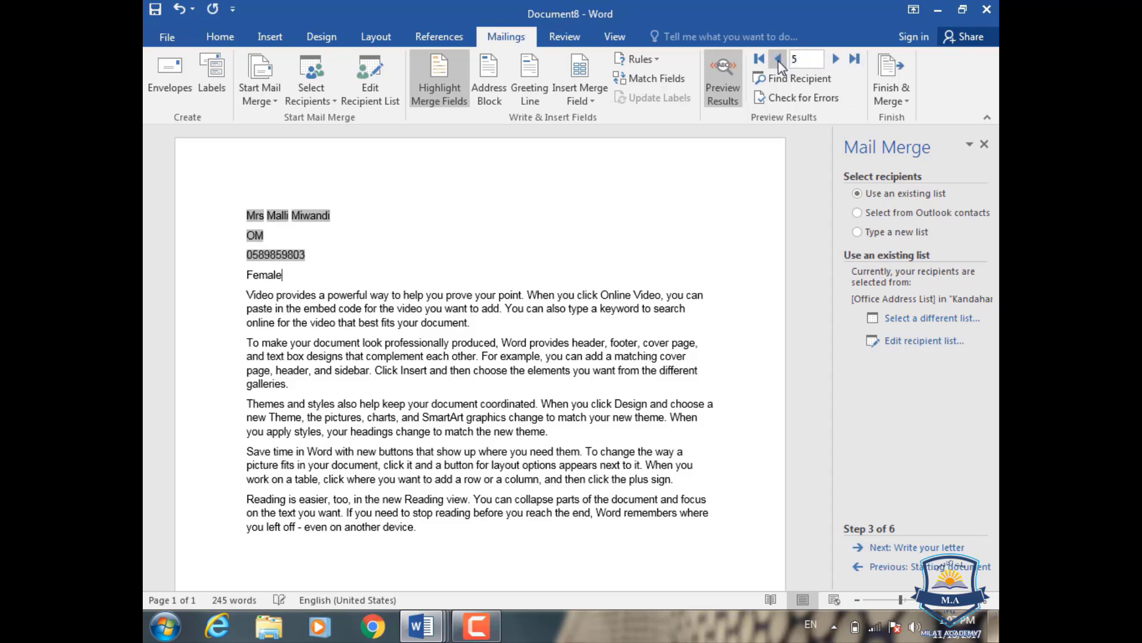
- Set up Merge to Printer for records 1 to 5, then close it without printing
left_click(902, 98)
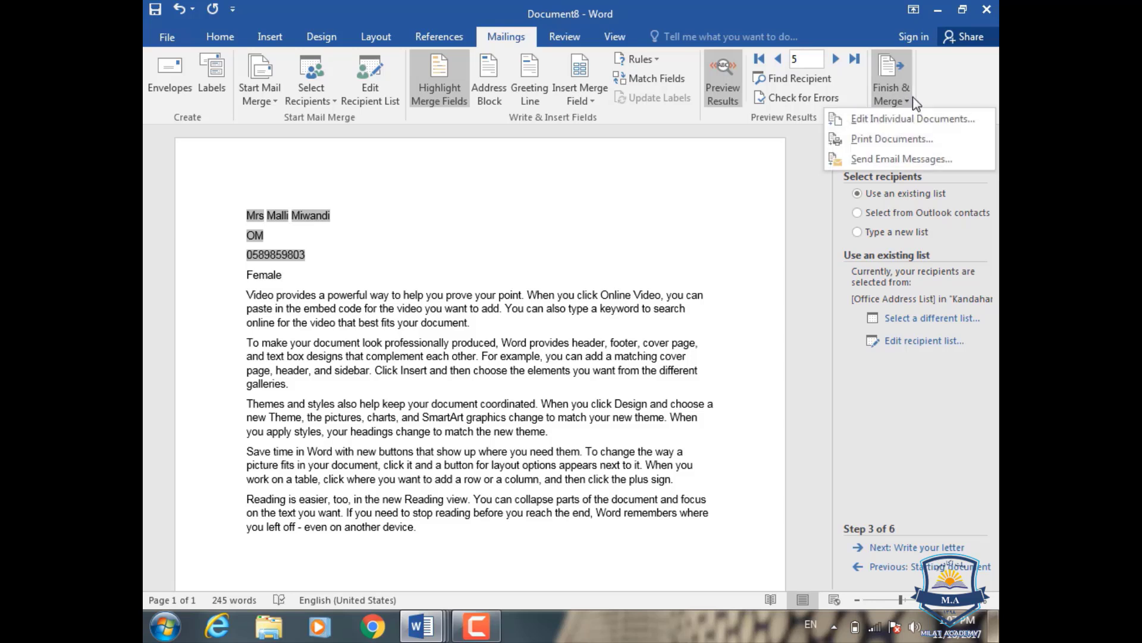
left_click(869, 139)
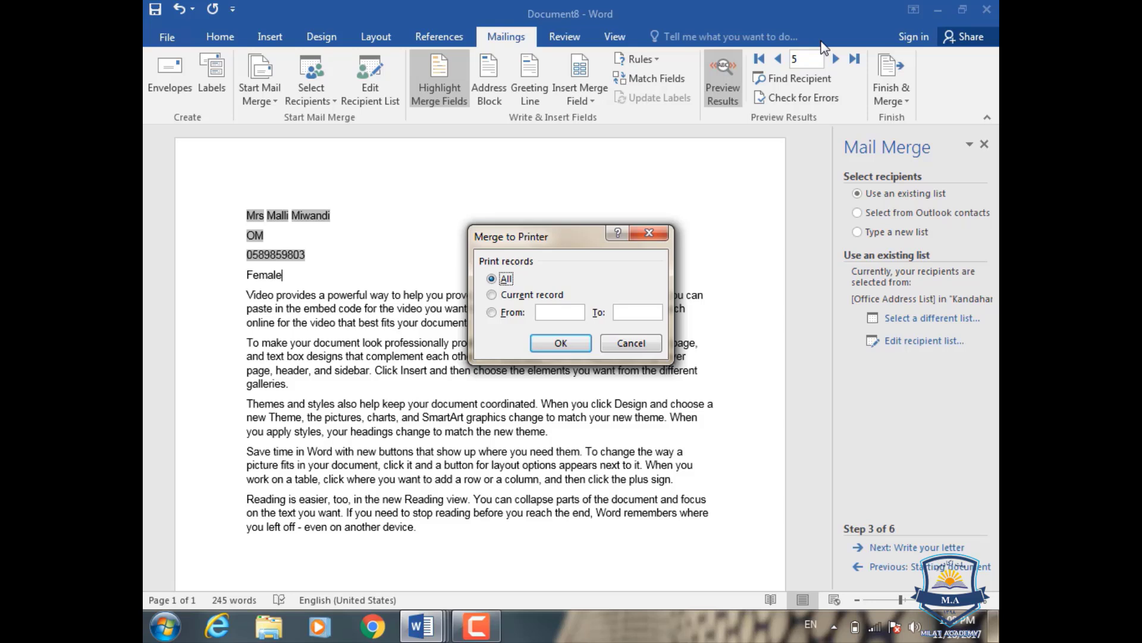
left_click(505, 294)
left_click(493, 313)
type("1")
left_click(622, 311)
type("5")
left_click(649, 233)
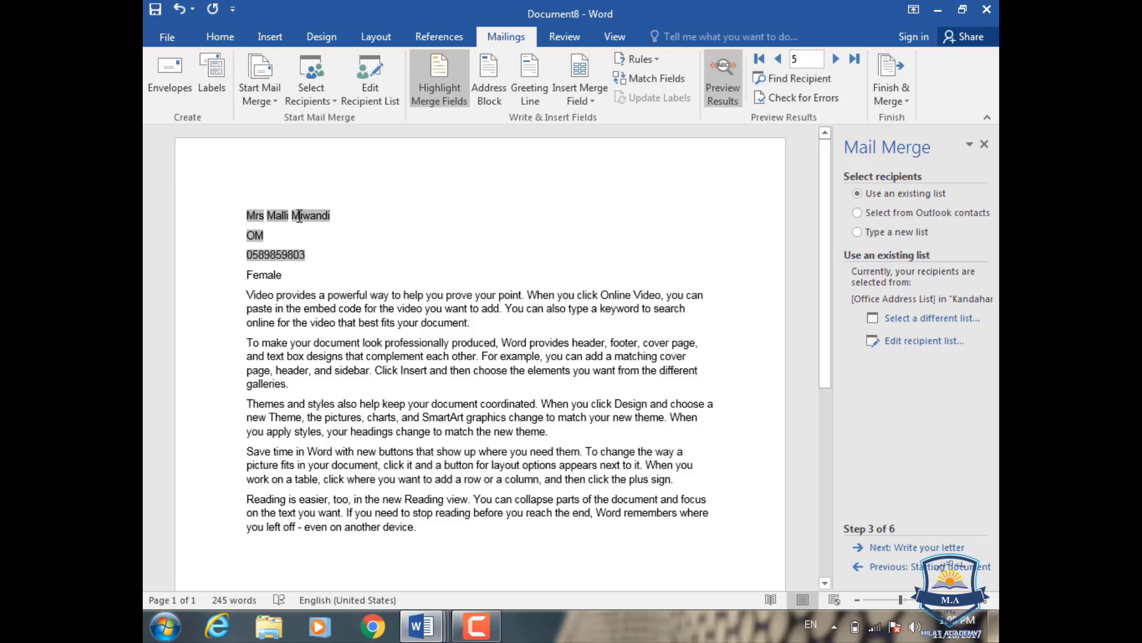
- Step the preview back through records 4, 3 and 2 to record 1, showing company PM and Male
left_click(778, 58)
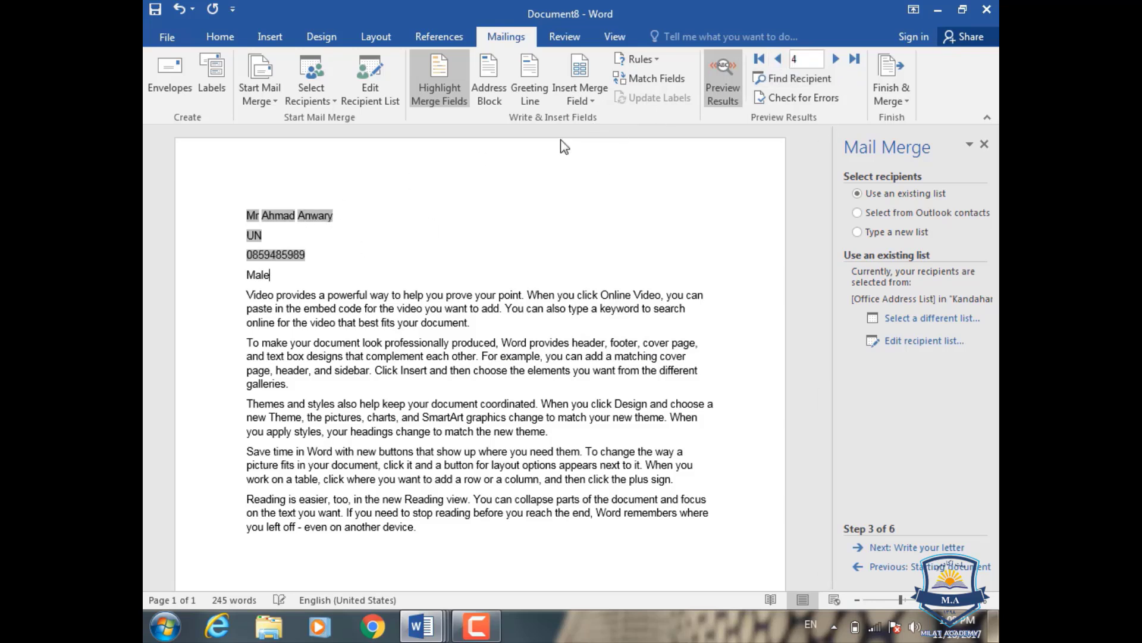
left_click(778, 59)
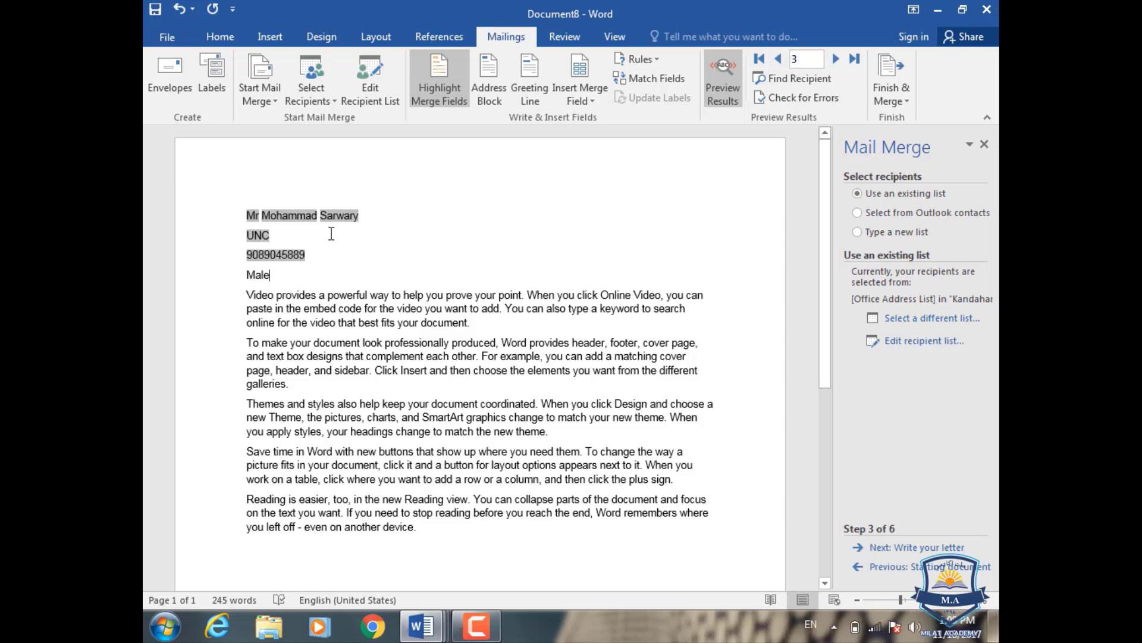
left_click(777, 59)
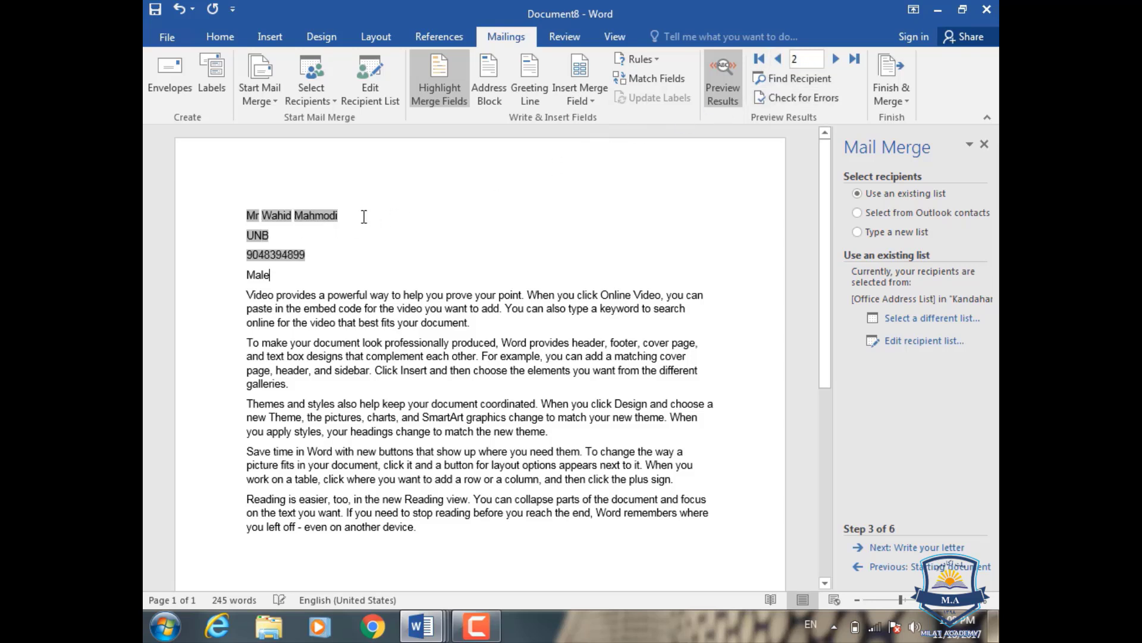
left_click(777, 63)
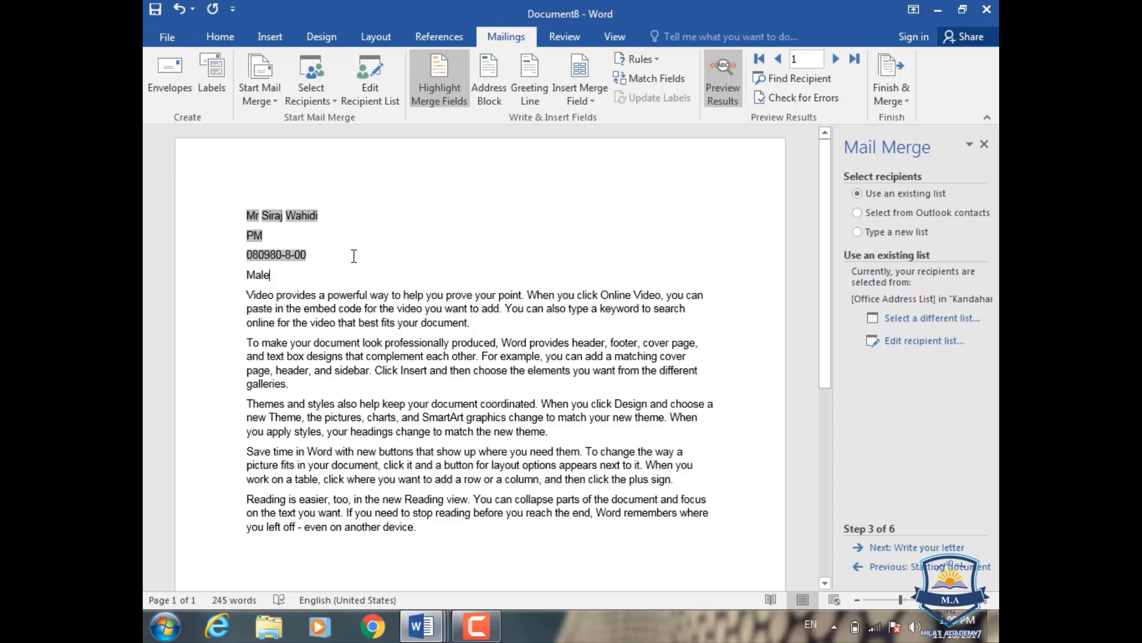
left_click(891, 89)
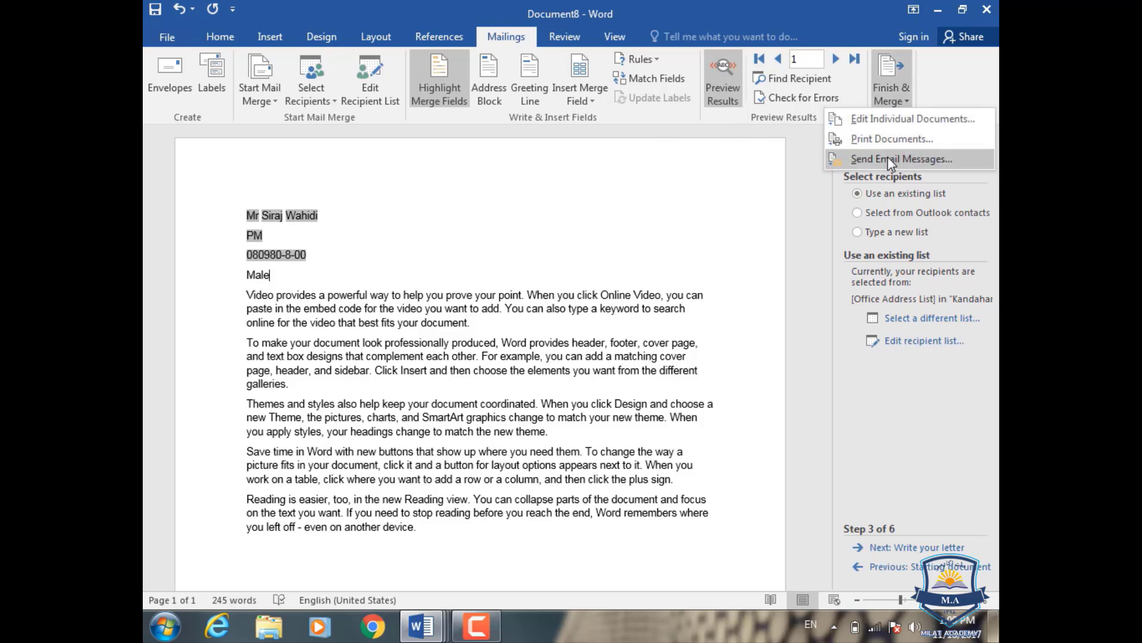
left_click(887, 157)
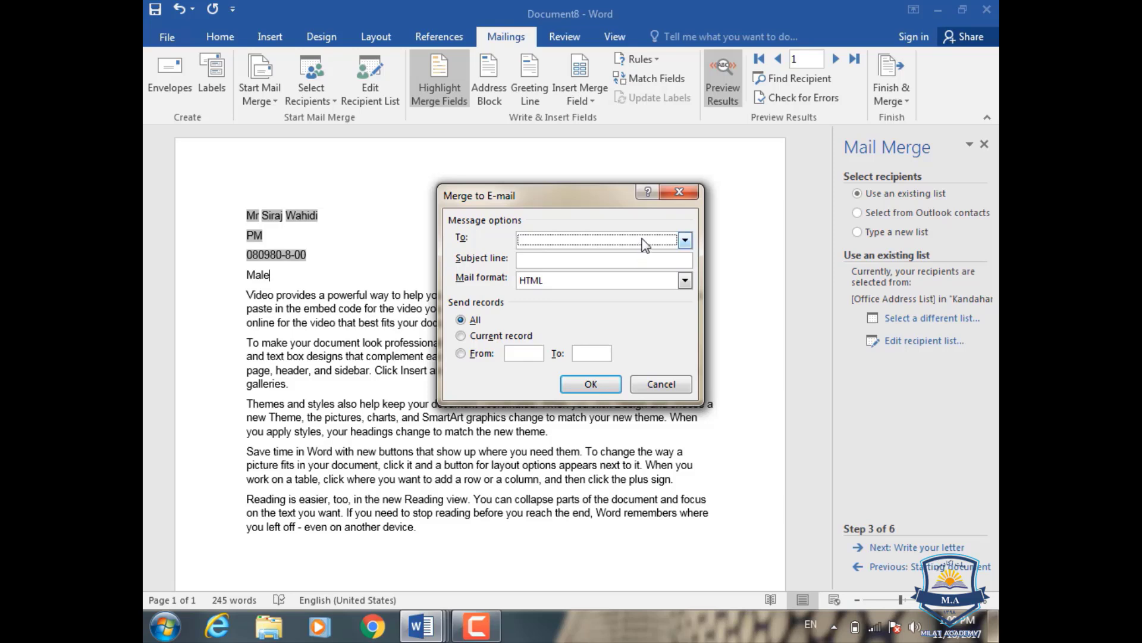
left_click(685, 240)
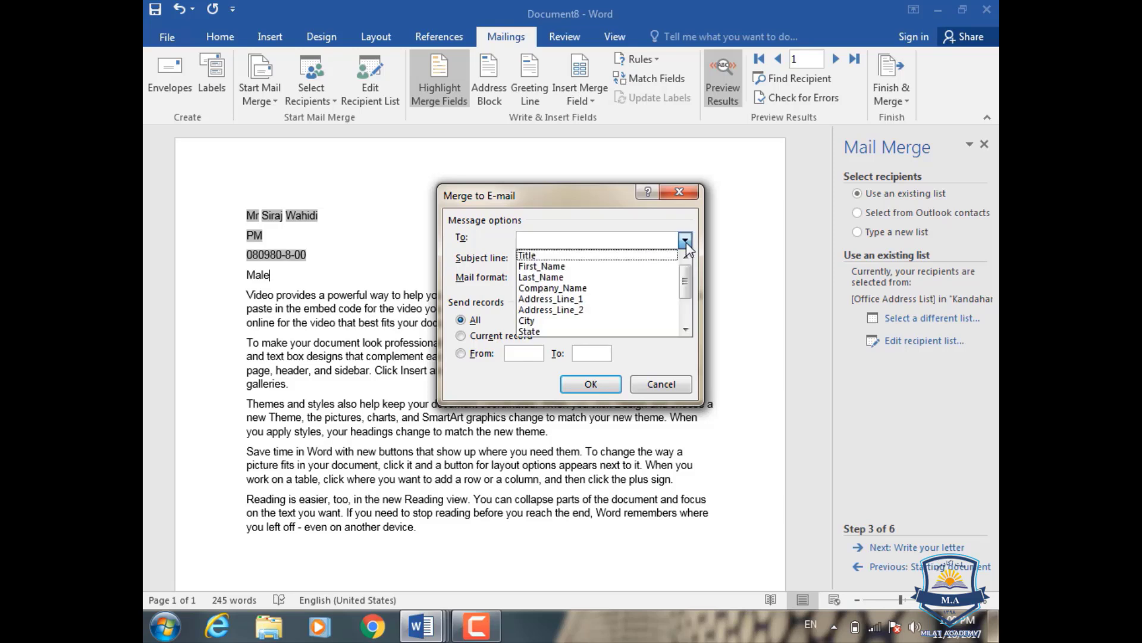
left_click(602, 277)
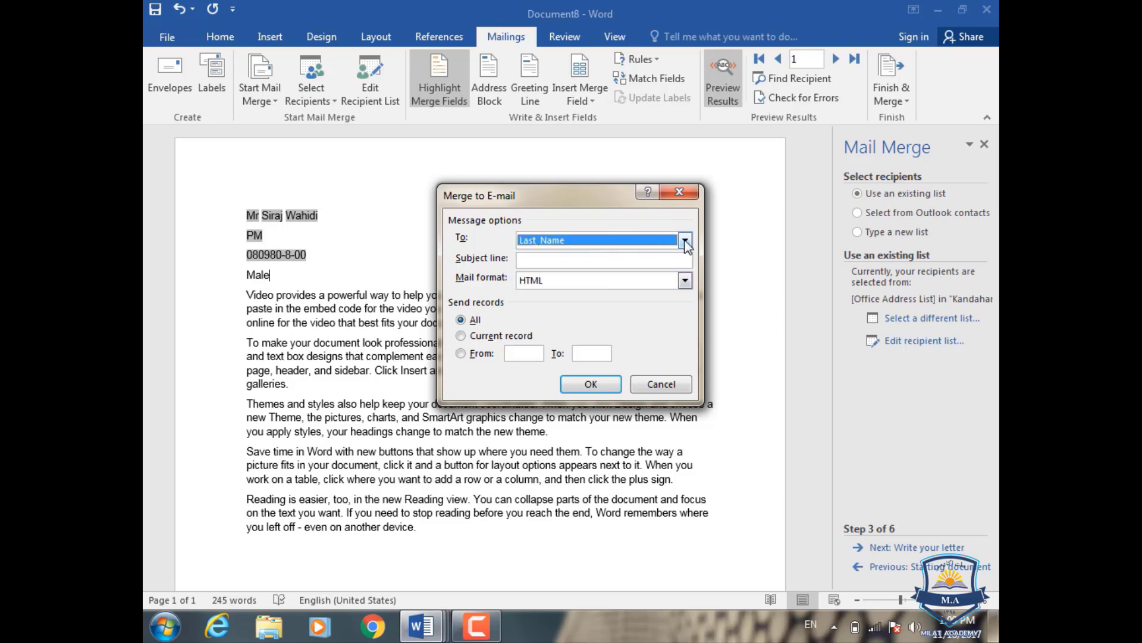
left_click(685, 239)
left_click(620, 255)
left_click(623, 262)
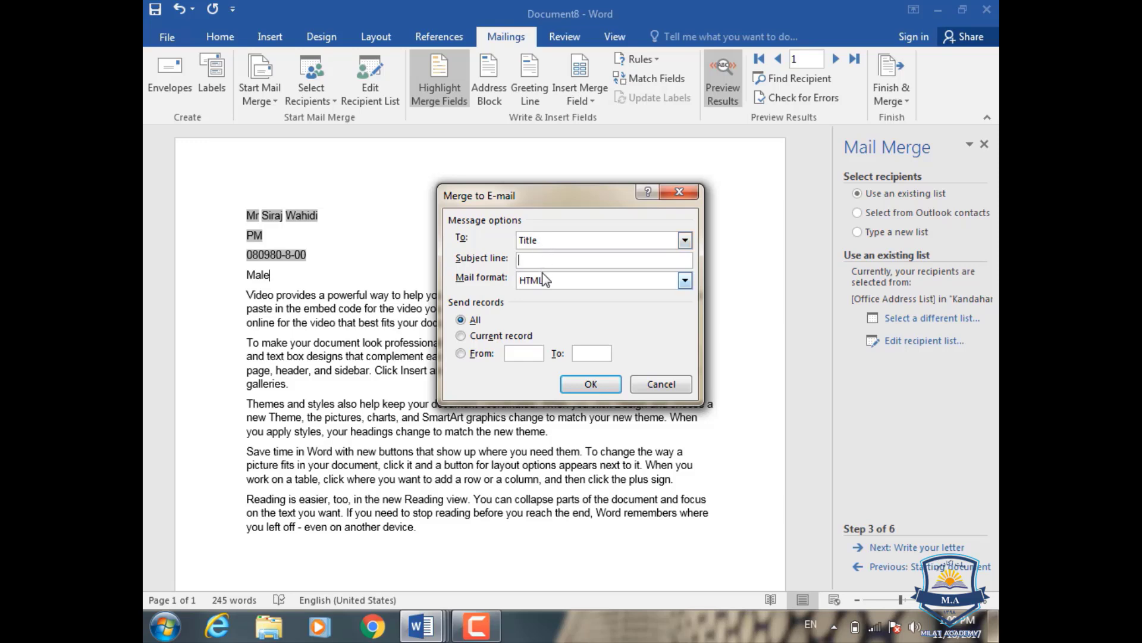
left_click(685, 280)
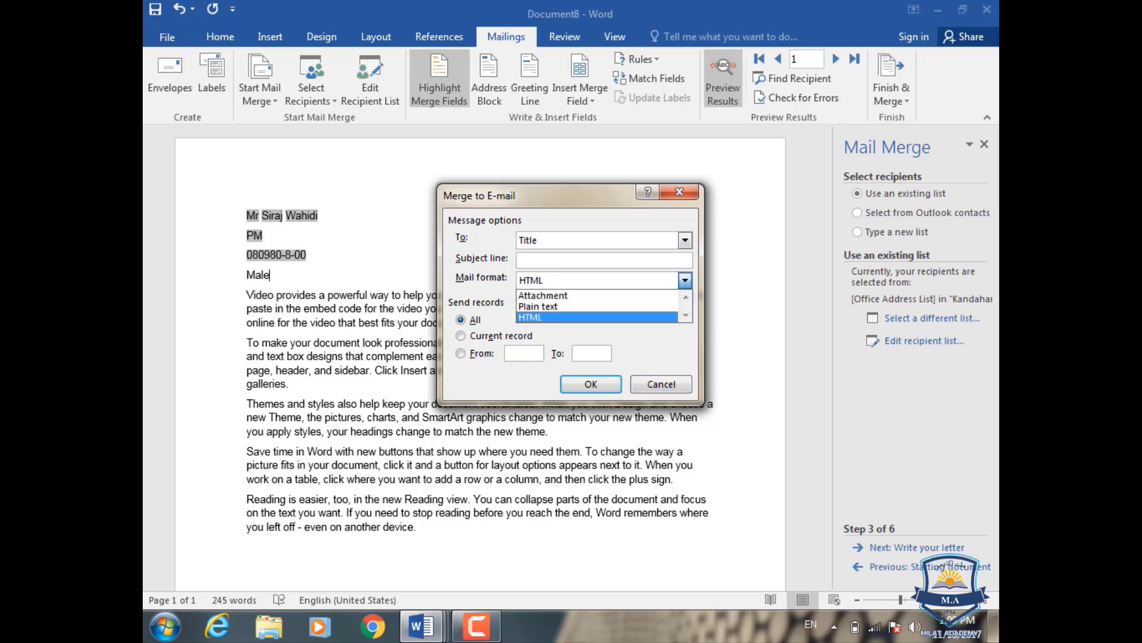
left_click(375, 632)
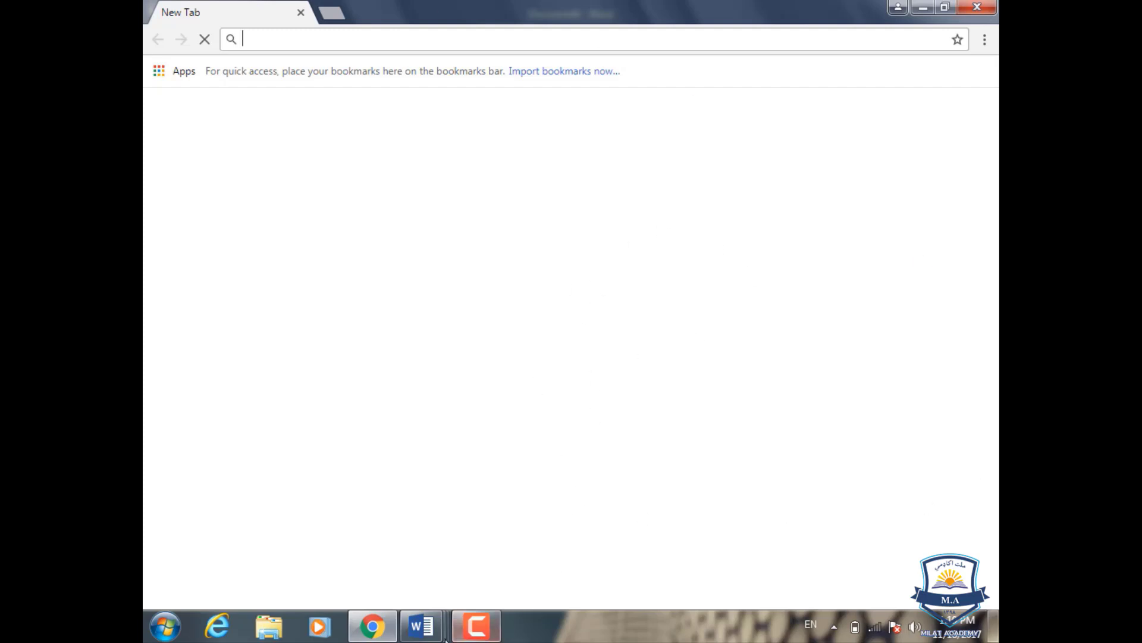
mouse_move(422, 626)
left_click(759, 558)
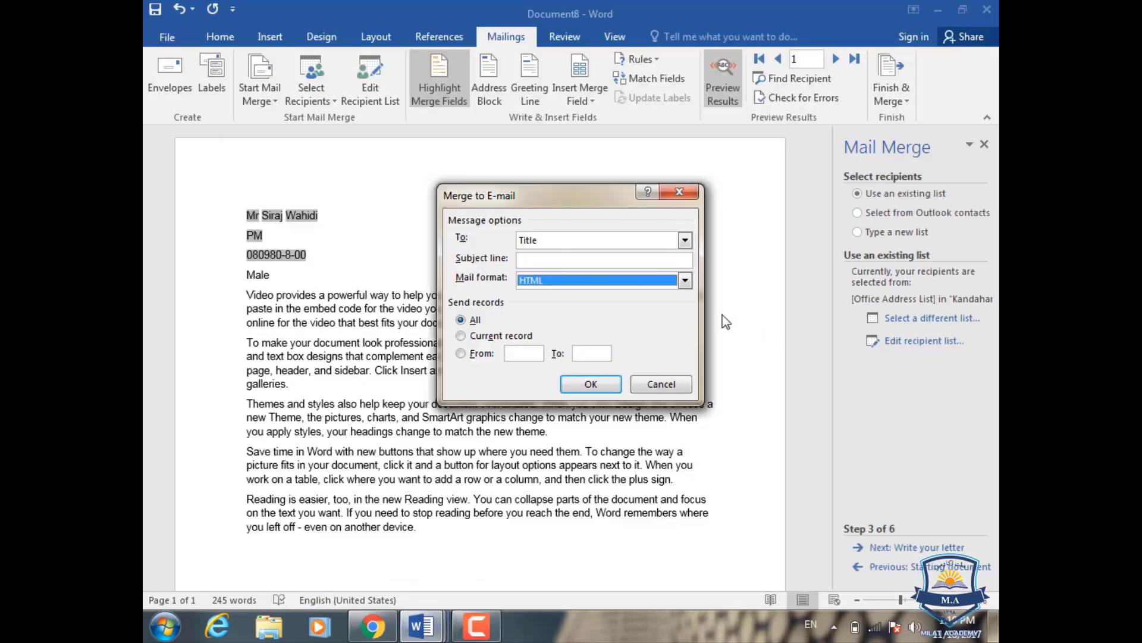
left_click(686, 281)
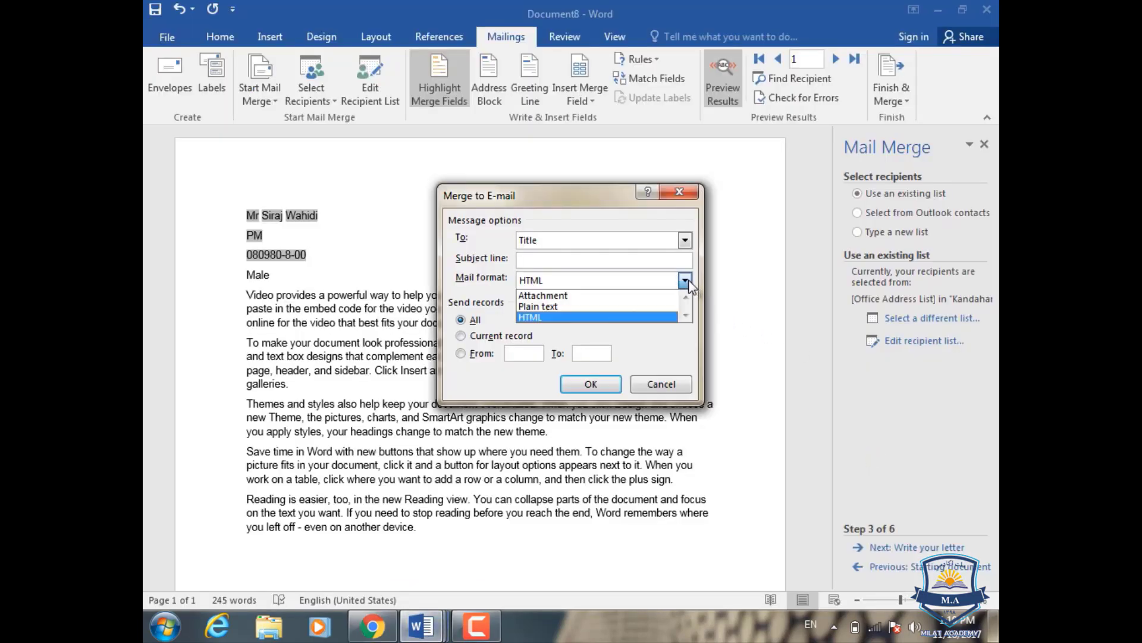
left_click(655, 296)
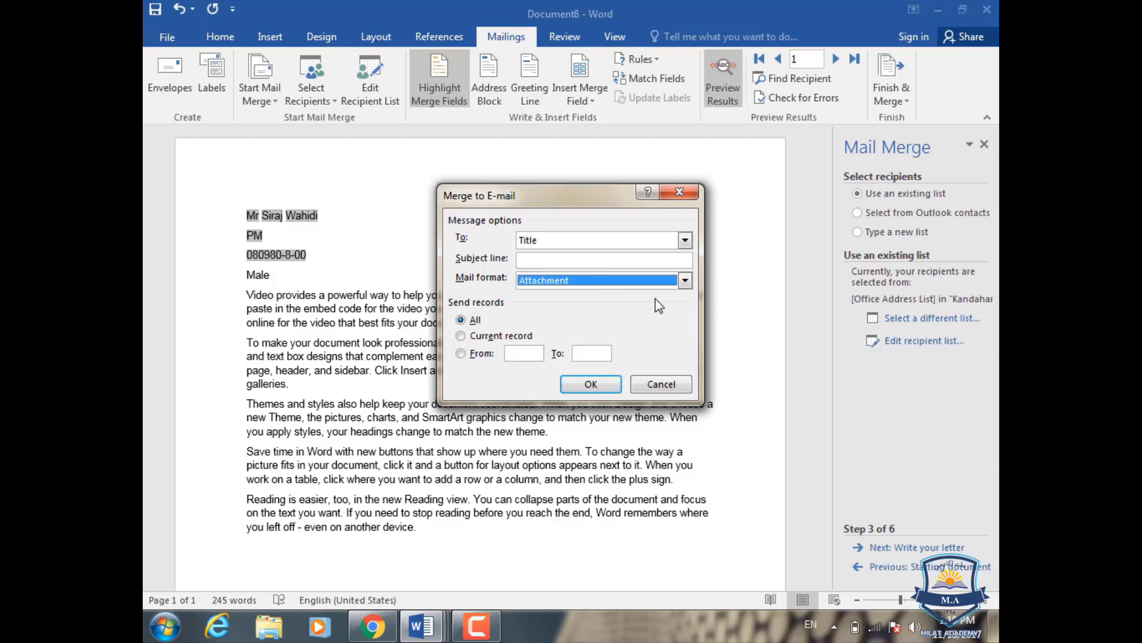
left_click(685, 280)
left_click(627, 304)
left_click(462, 337)
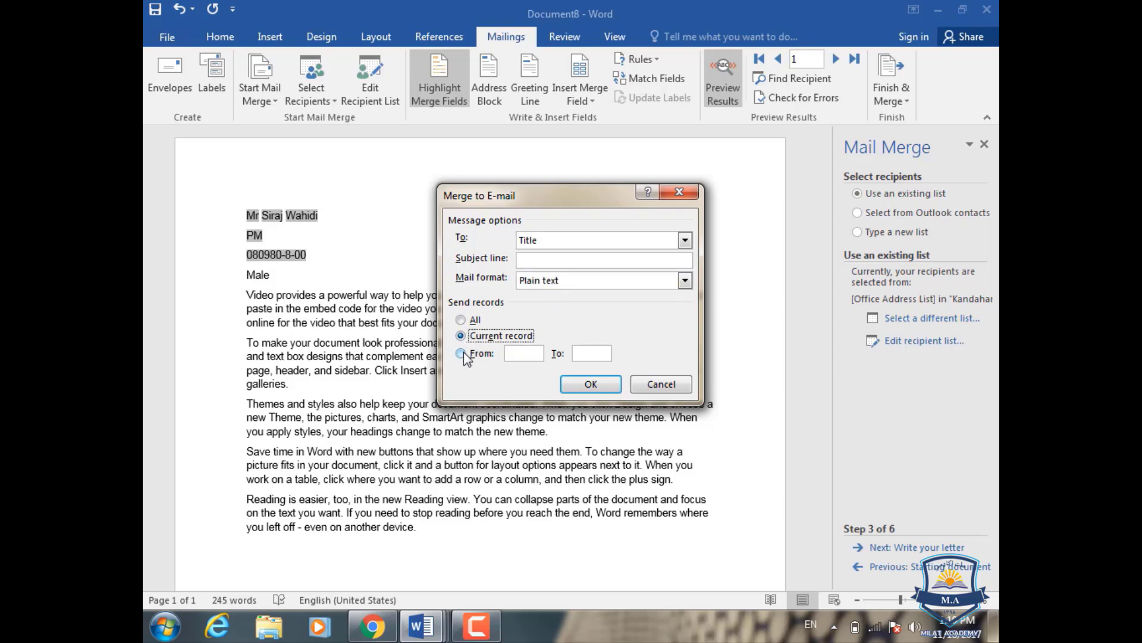
left_click(464, 321)
left_click(506, 336)
left_click(475, 324)
left_click(462, 353)
left_click(598, 353)
left_click(647, 393)
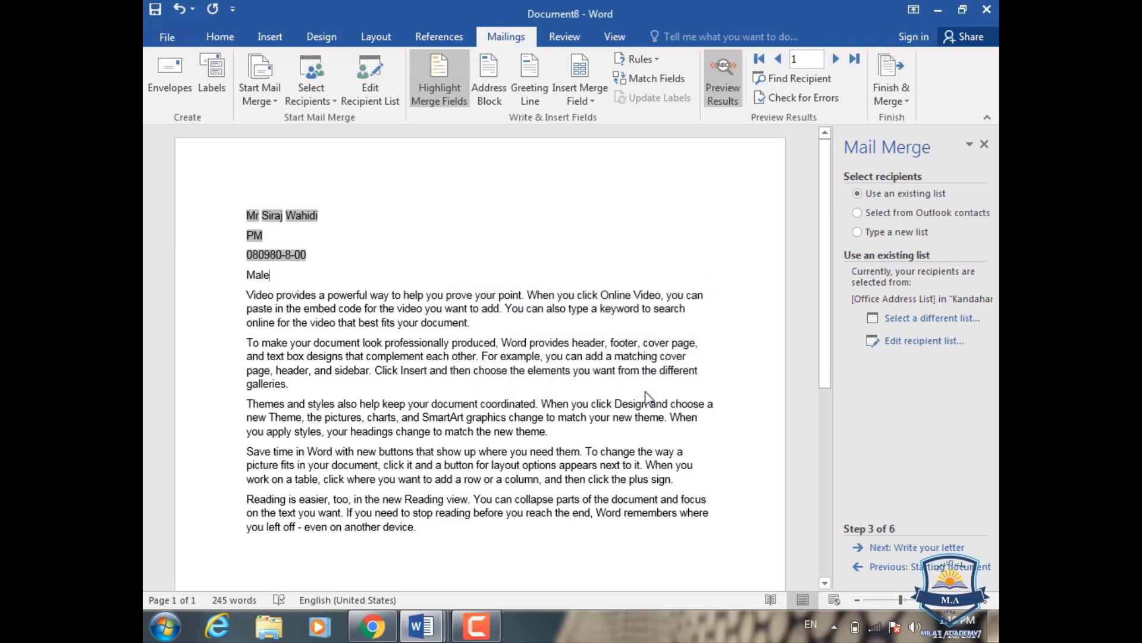